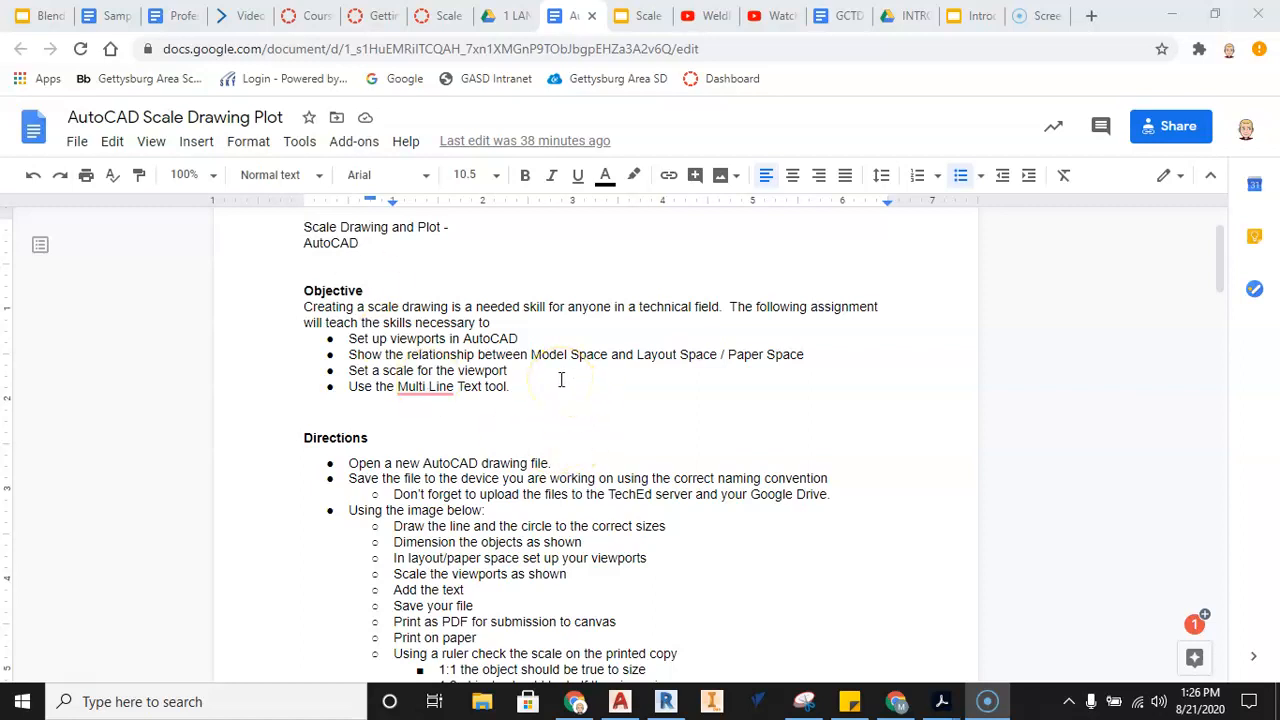
# Review the assignment's objectives, directions and reference drawing in the AutoCAD Scale Drawing Plot document.
pyautogui.scroll(-1, 550, 381)
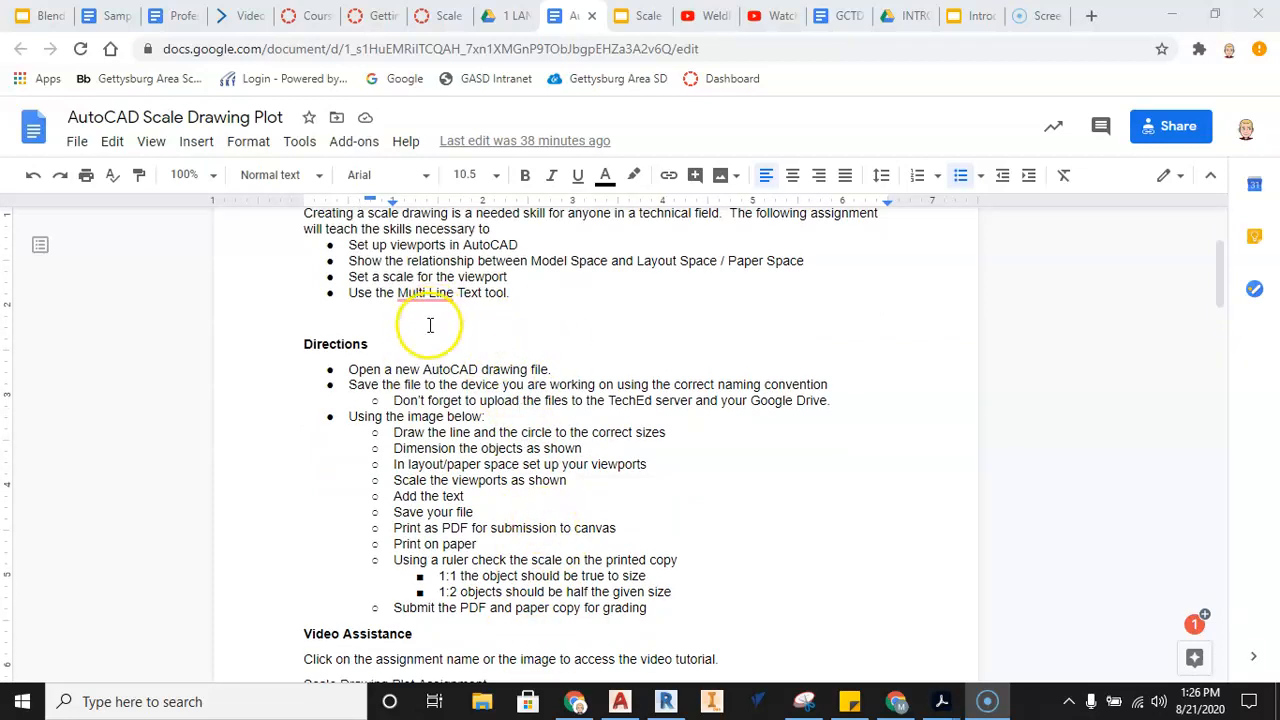
pyautogui.scroll(-1, 430, 333)
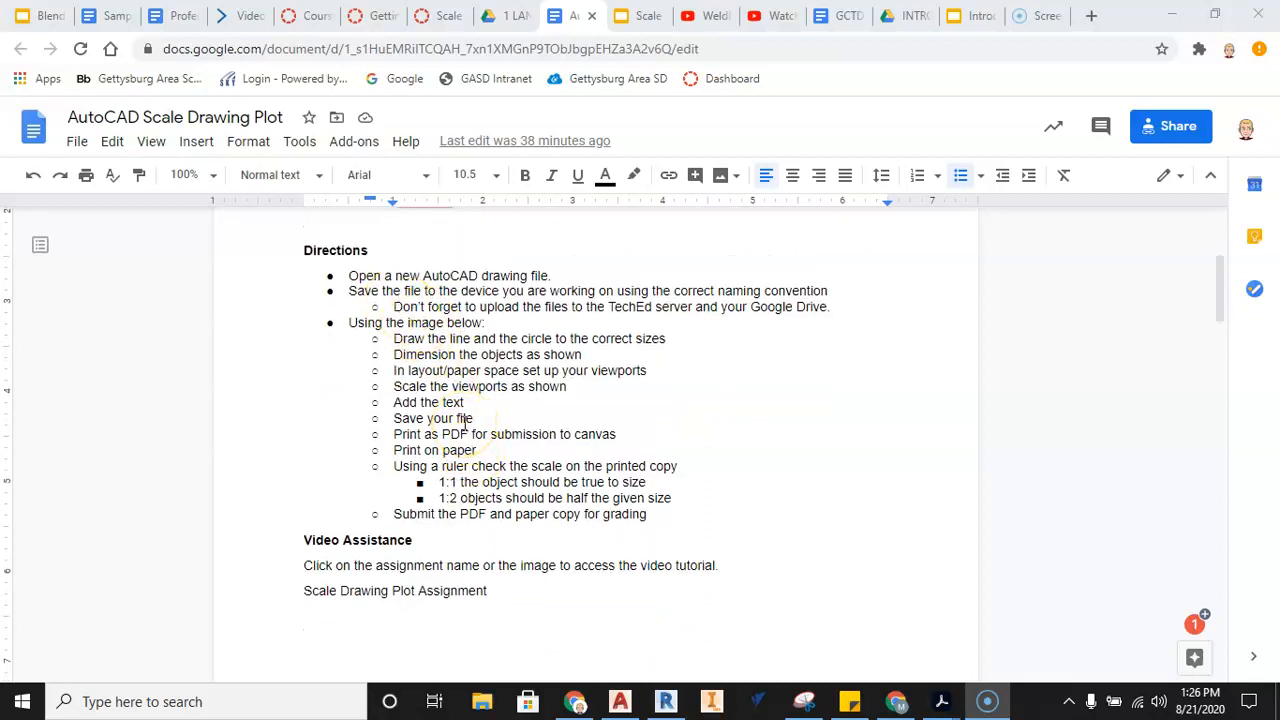
pyautogui.scroll(-1, 464, 418)
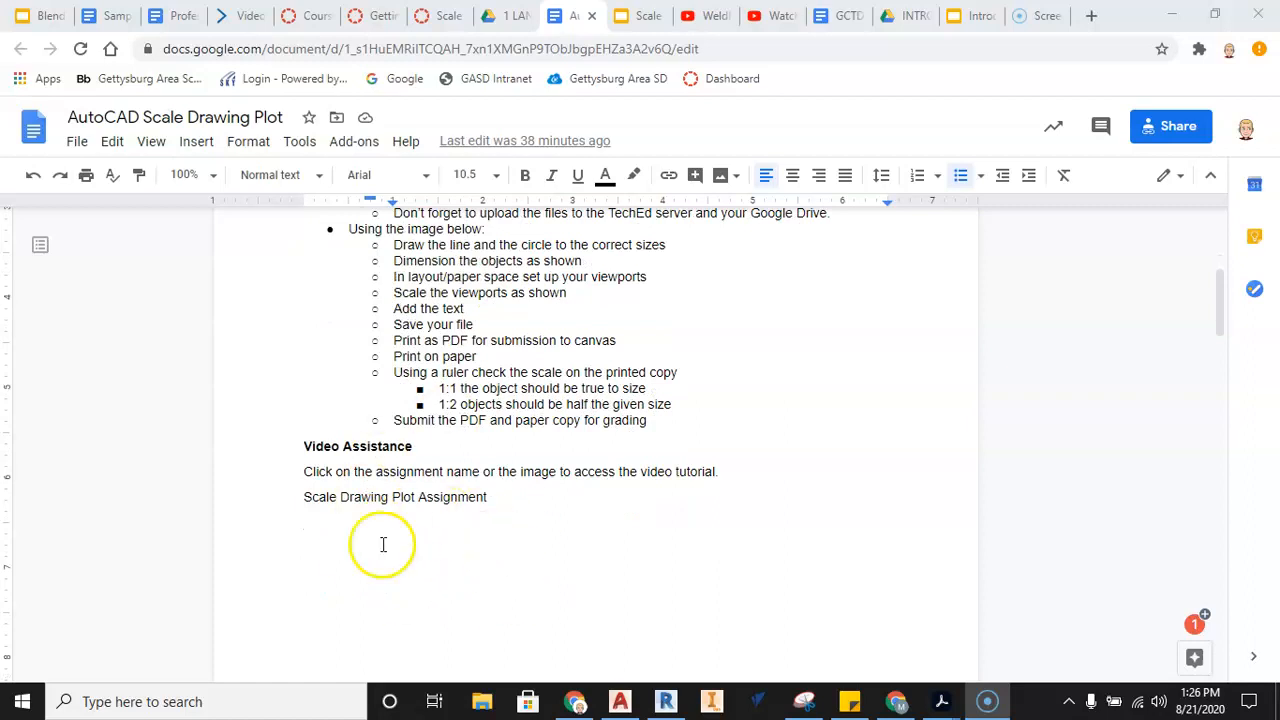
pyautogui.scroll(-7, 437, 519)
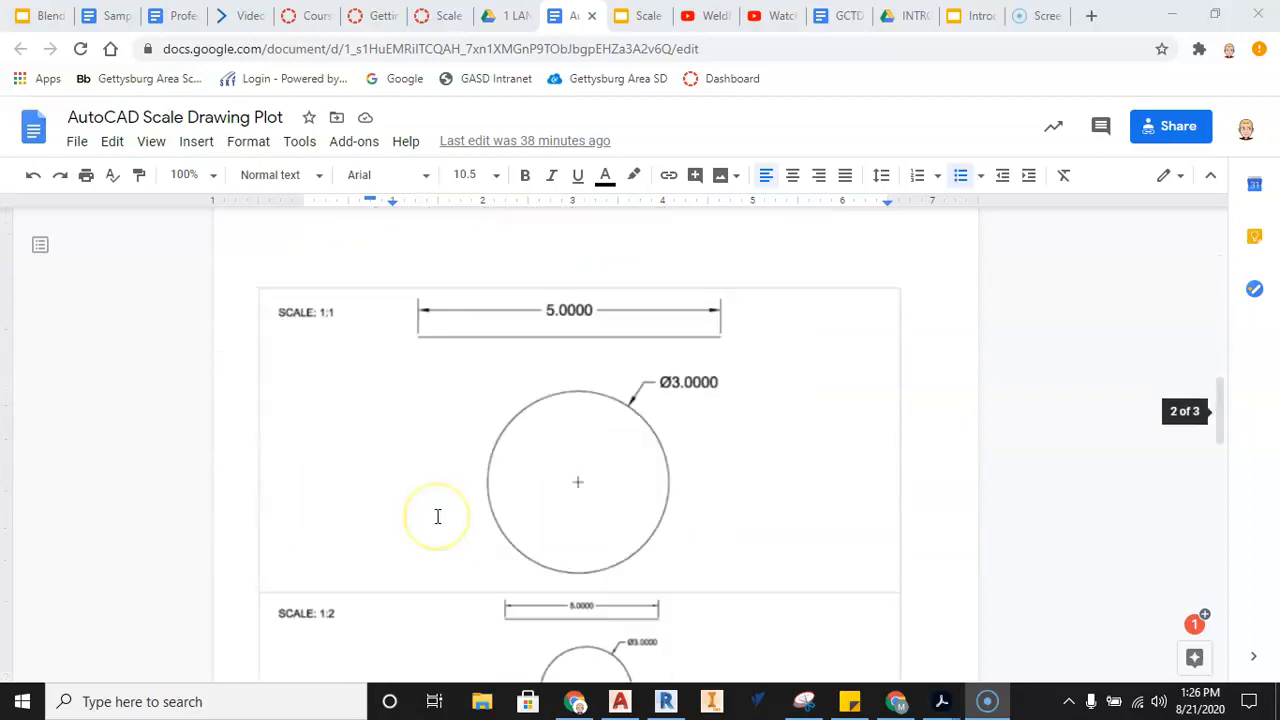
pyautogui.scroll(-1, 584, 488)
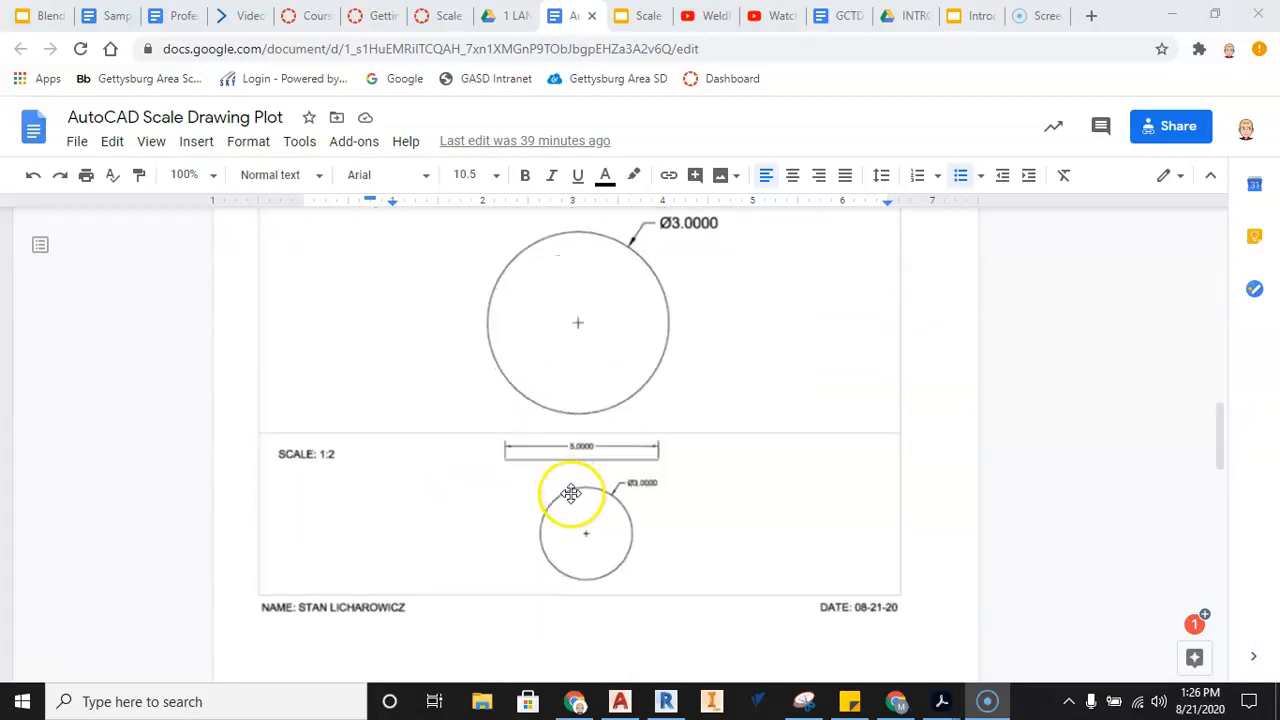
pyautogui.scroll(1, 571, 491)
pyautogui.scroll(10, 580, 493)
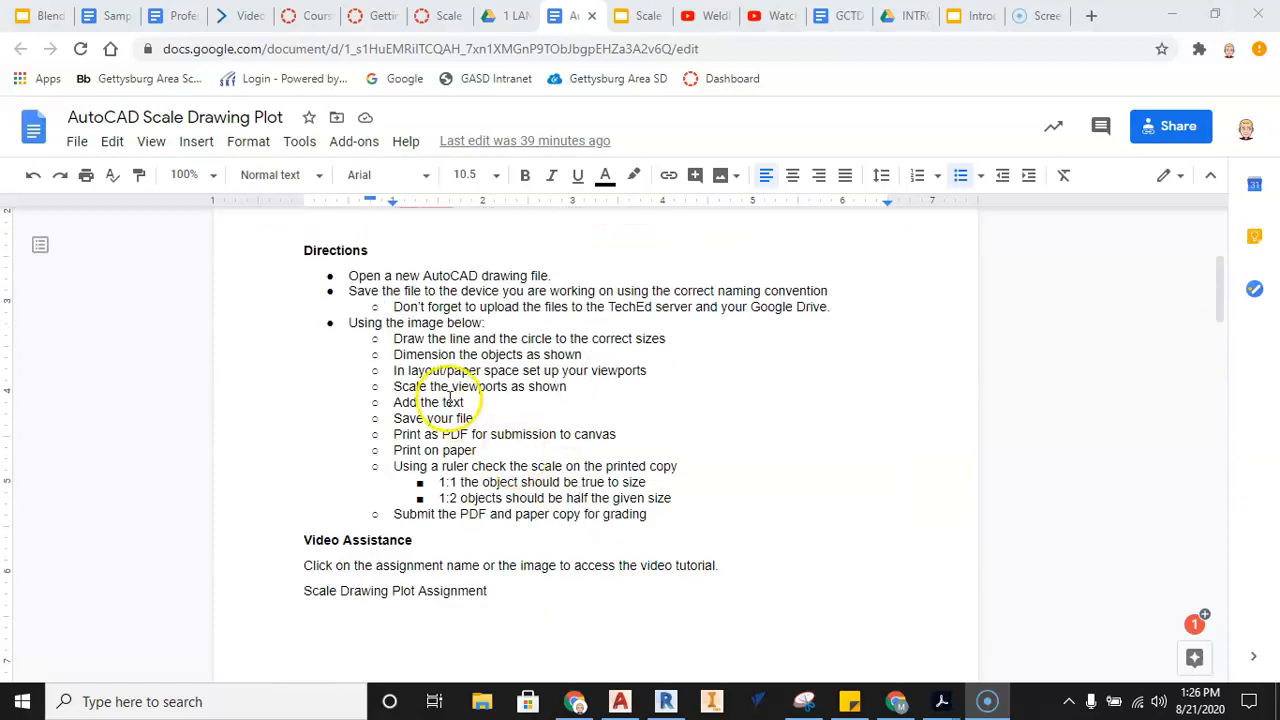
# Switch to AutoCAD and create a new drawing from the acad template.
pyautogui.click(620, 701)
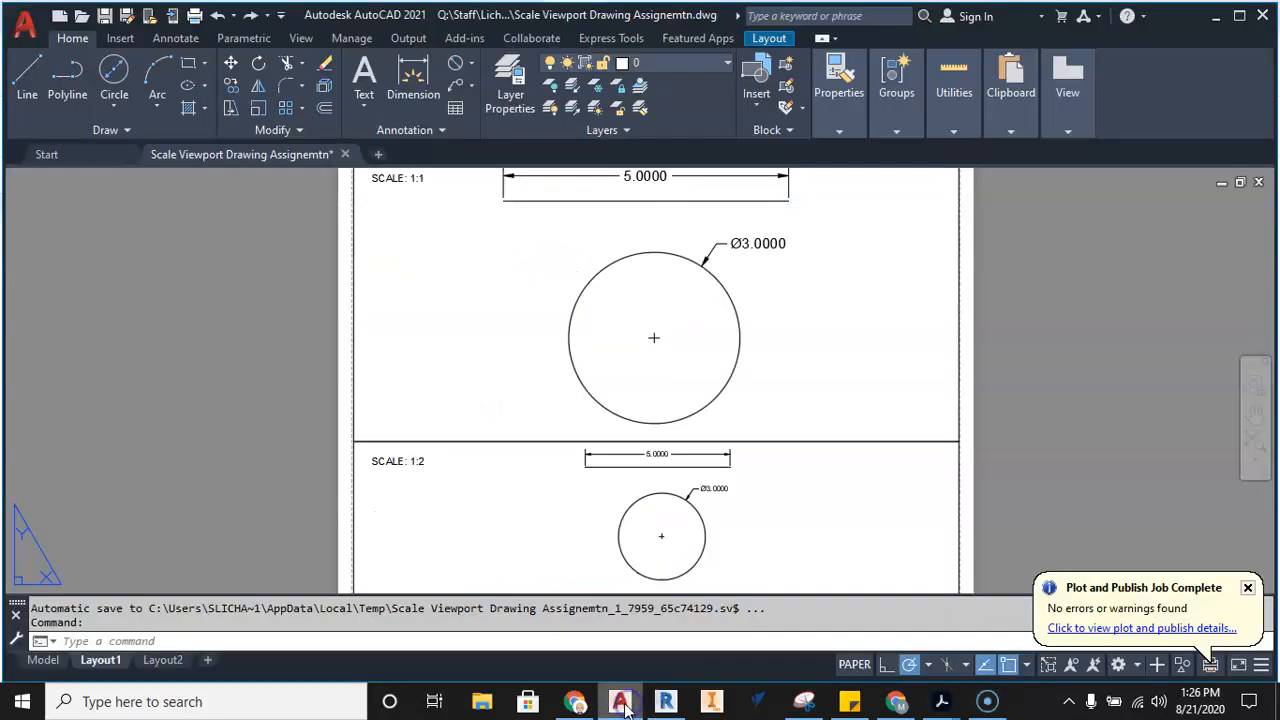
pyautogui.click(25, 28)
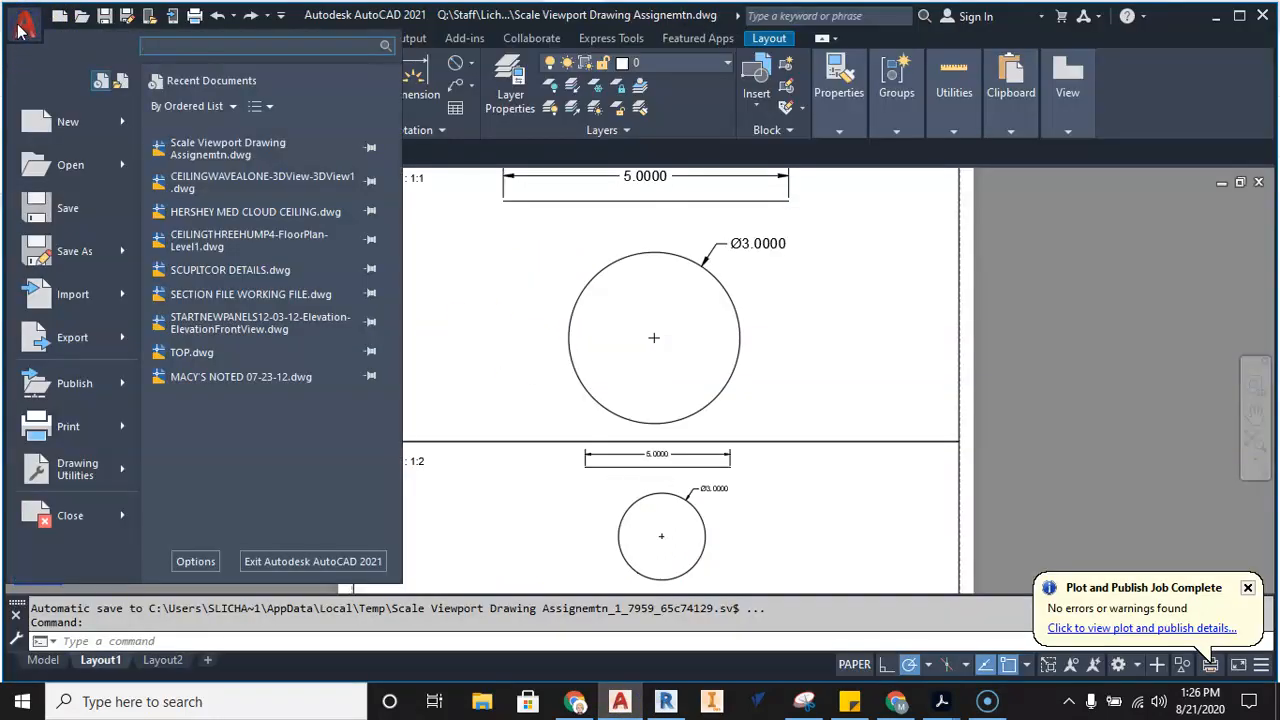
pyautogui.moveTo(67, 126)
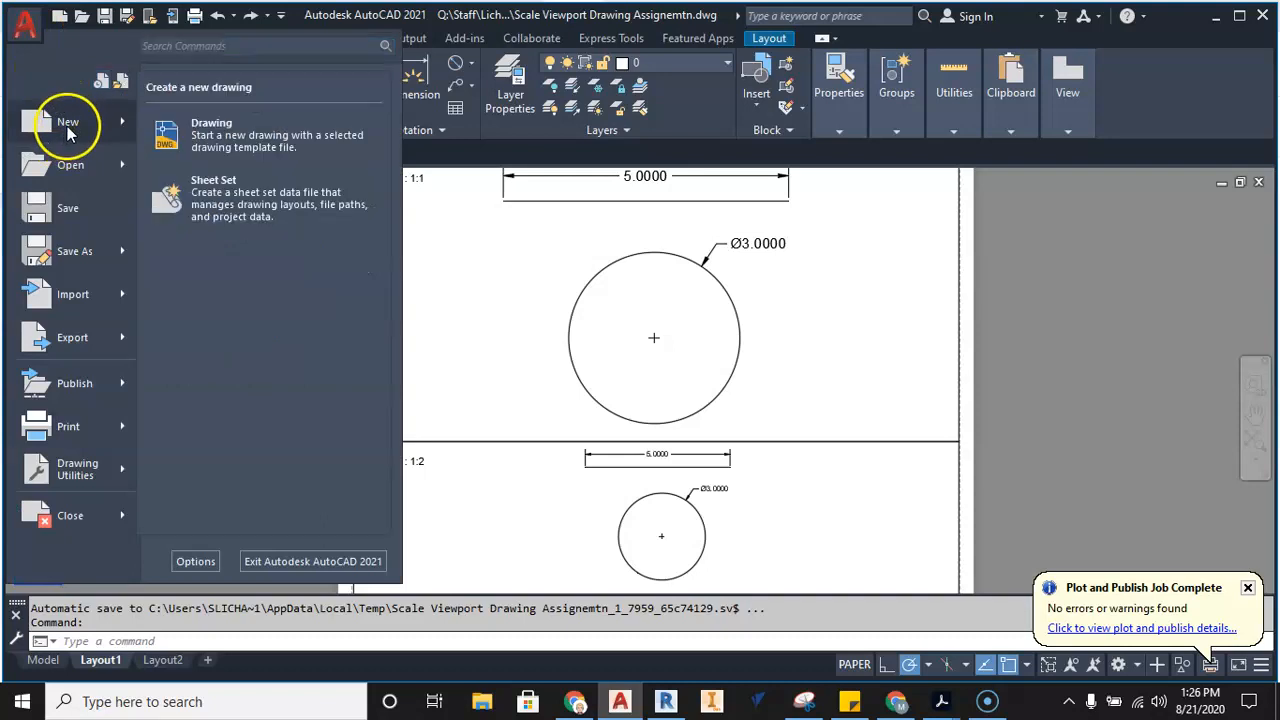
pyautogui.click(240, 139)
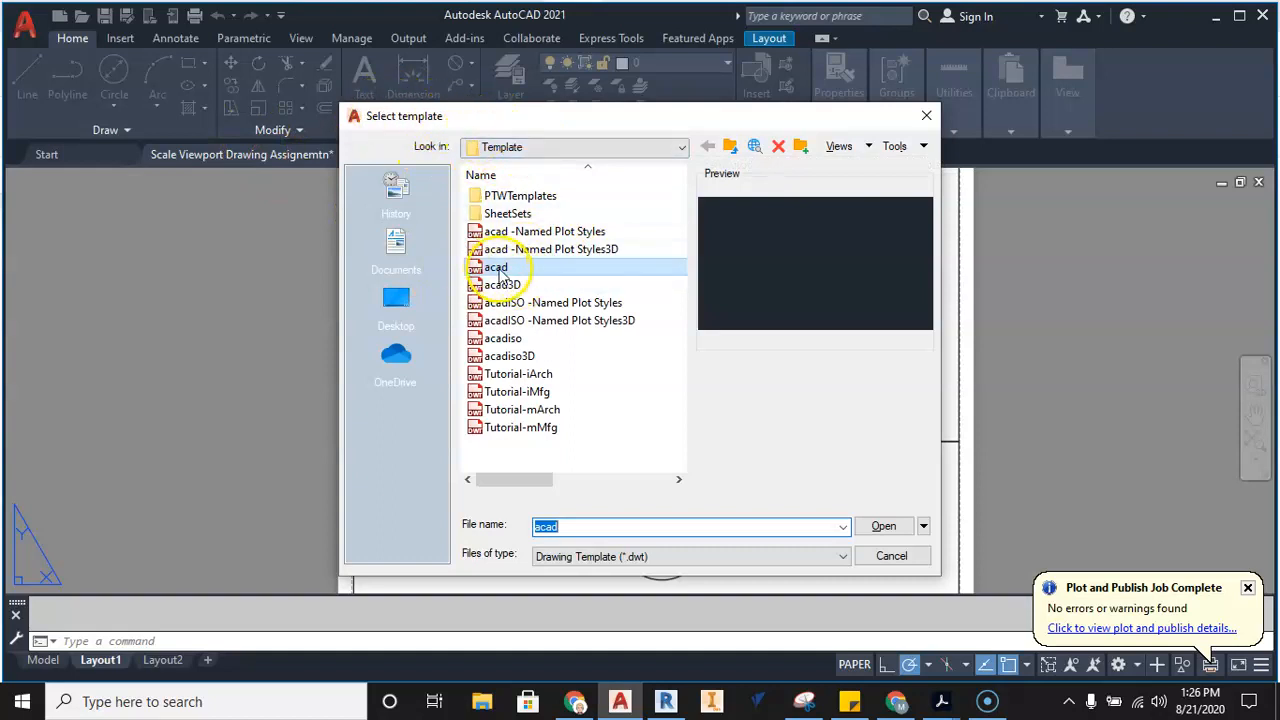
pyautogui.click(883, 526)
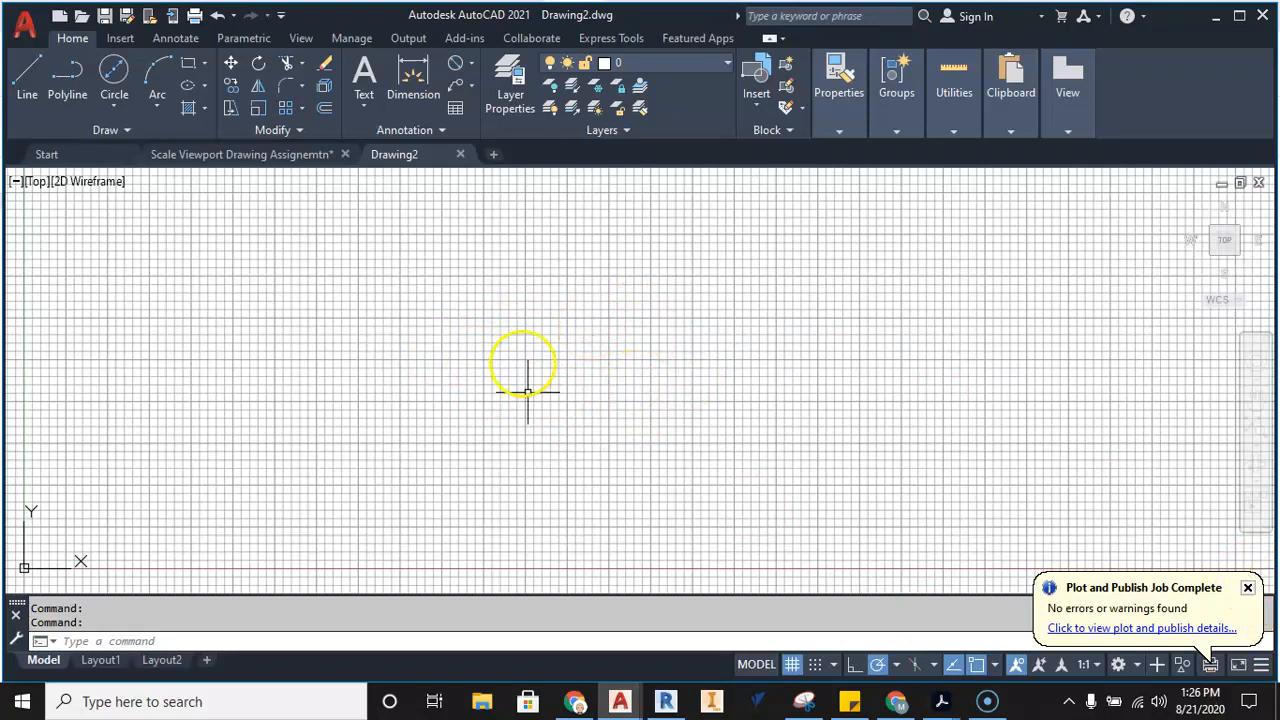
# Dismiss the plot notification and turn off the grid display in the new drawing.
pyautogui.click(1248, 588)
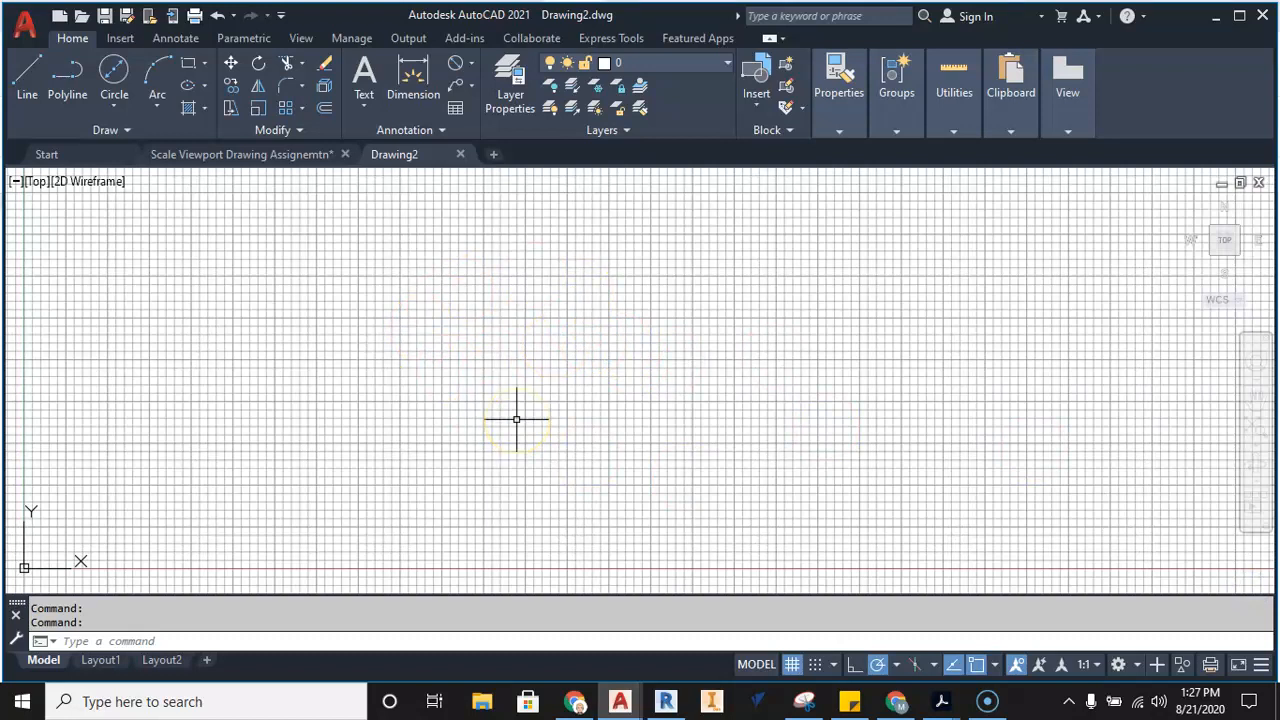
pyautogui.click(792, 664)
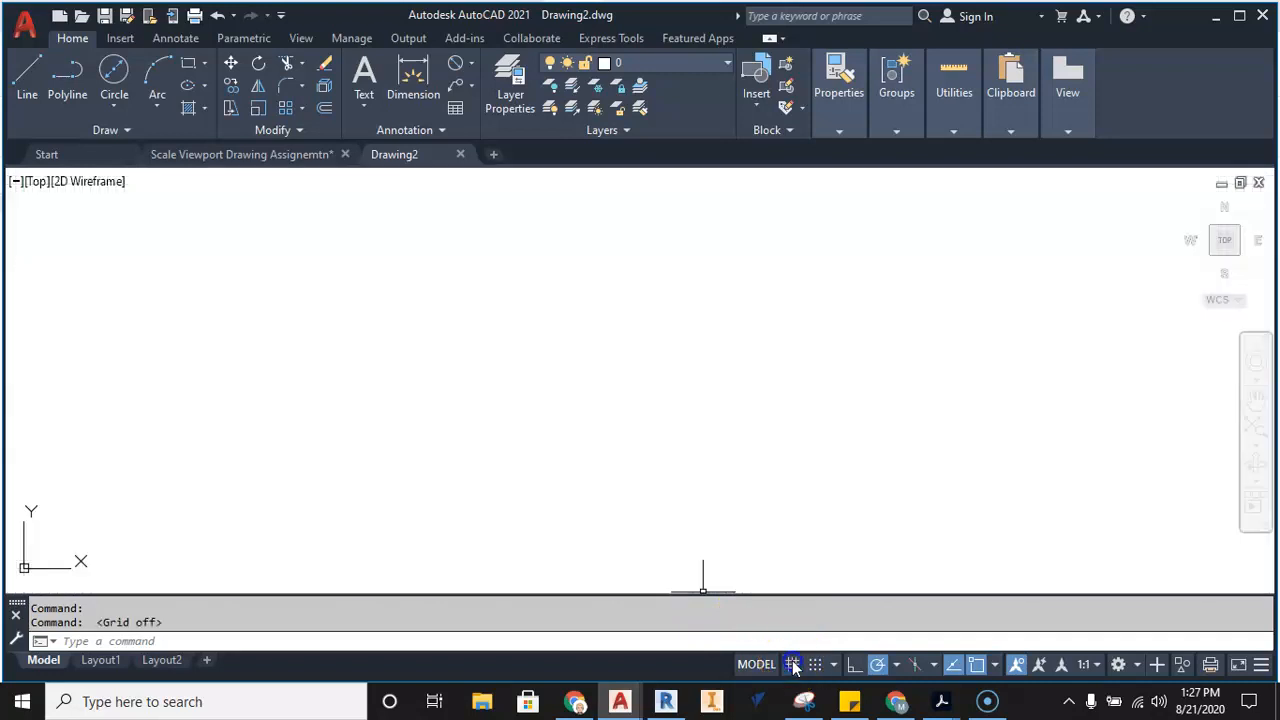
pyautogui.moveTo(422, 439); pyautogui.dragTo(540, 423, button='middle')
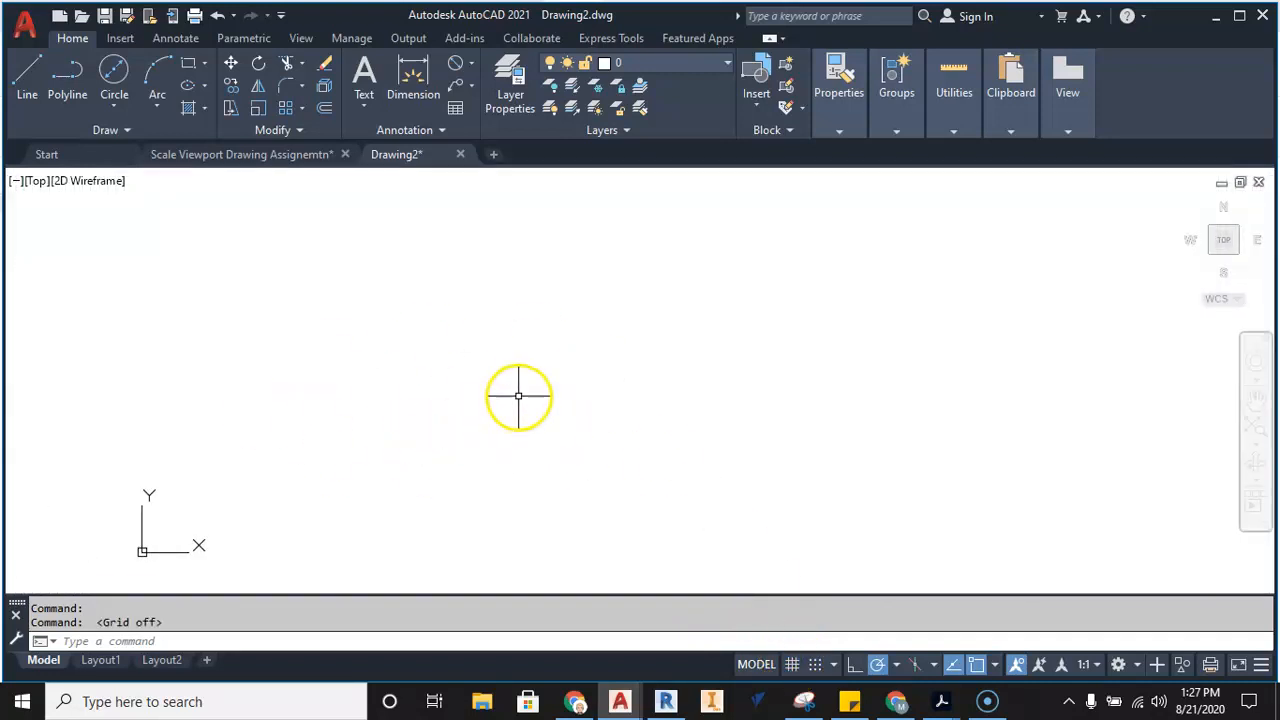
# Switch to the assignment document in Chrome and examine the scales, dimensions and text in the reference image, then the directions.
pyautogui.click(573, 698)
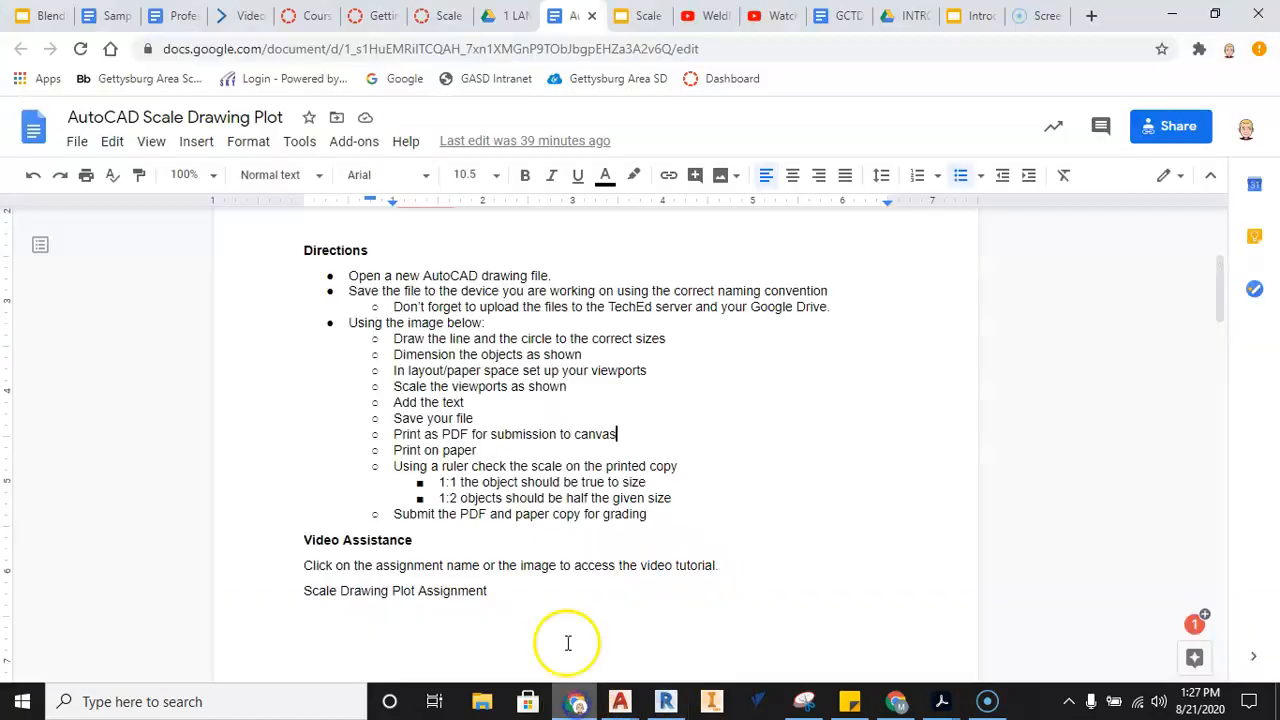
pyautogui.scroll(-5, 543, 543)
pyautogui.scroll(-5, 540, 540)
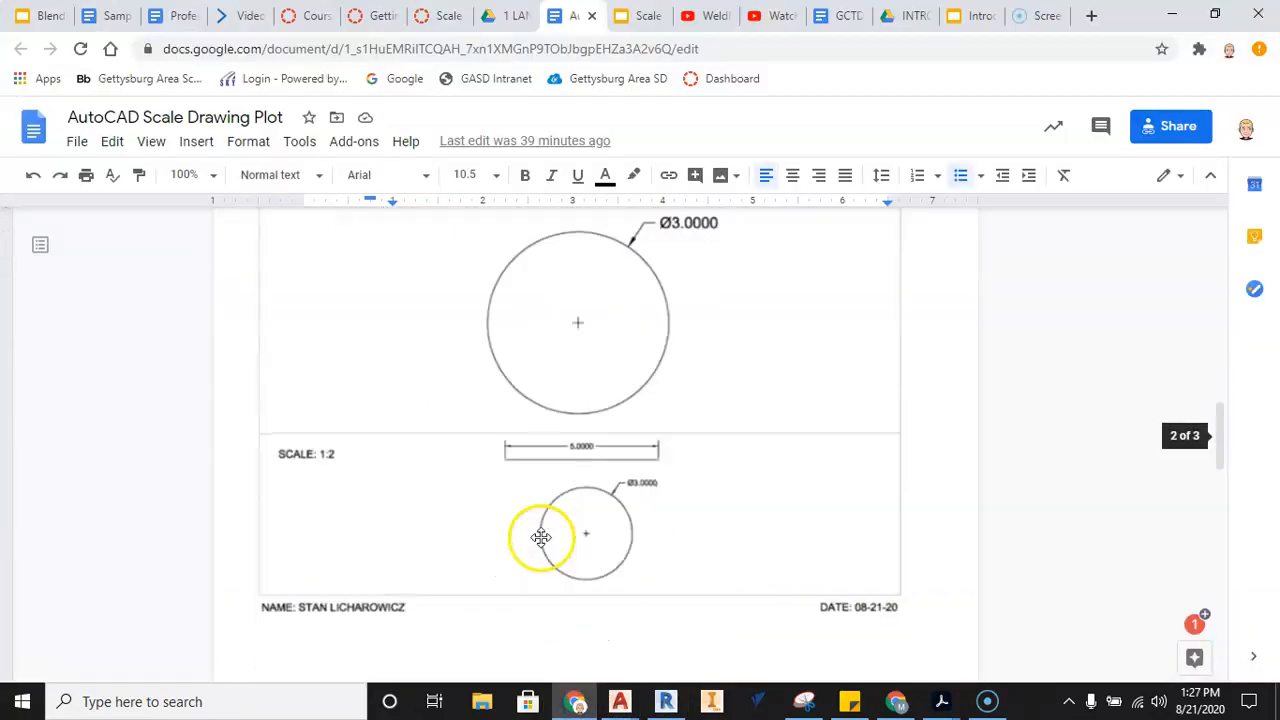
pyautogui.scroll(2, 513, 497)
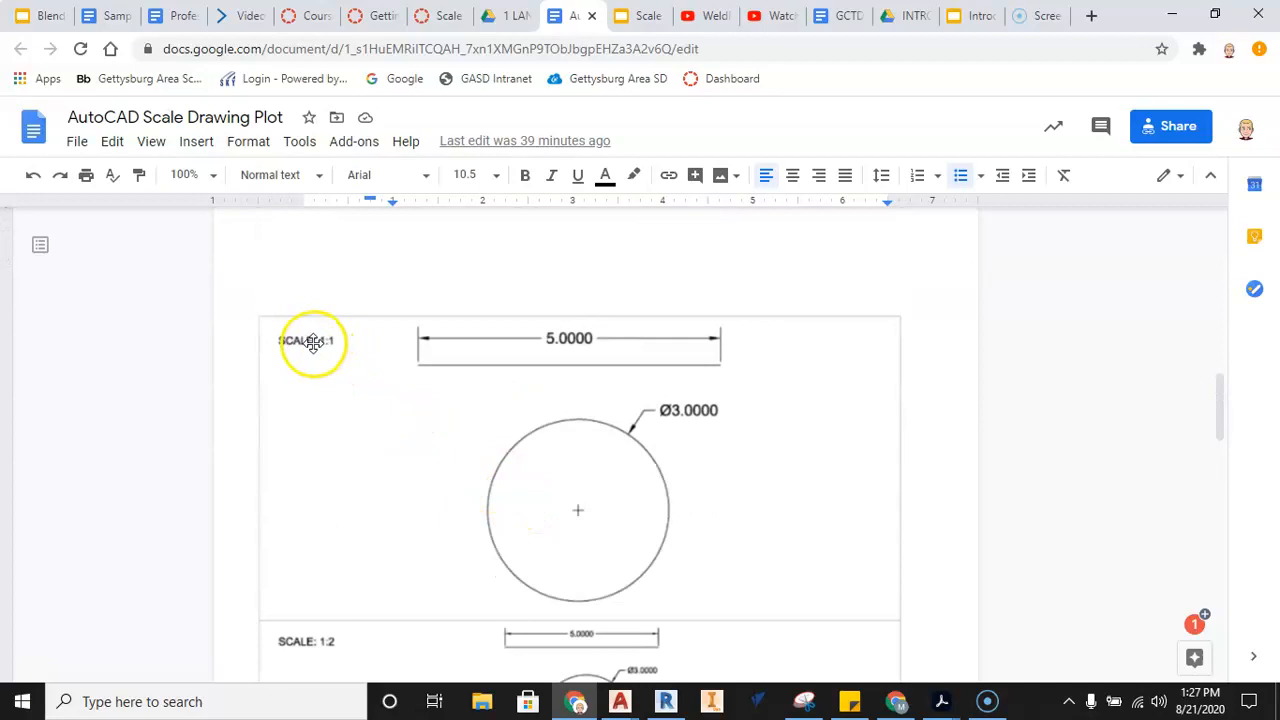
pyautogui.scroll(-1, 778, 383)
pyautogui.scroll(-1, 778, 383)
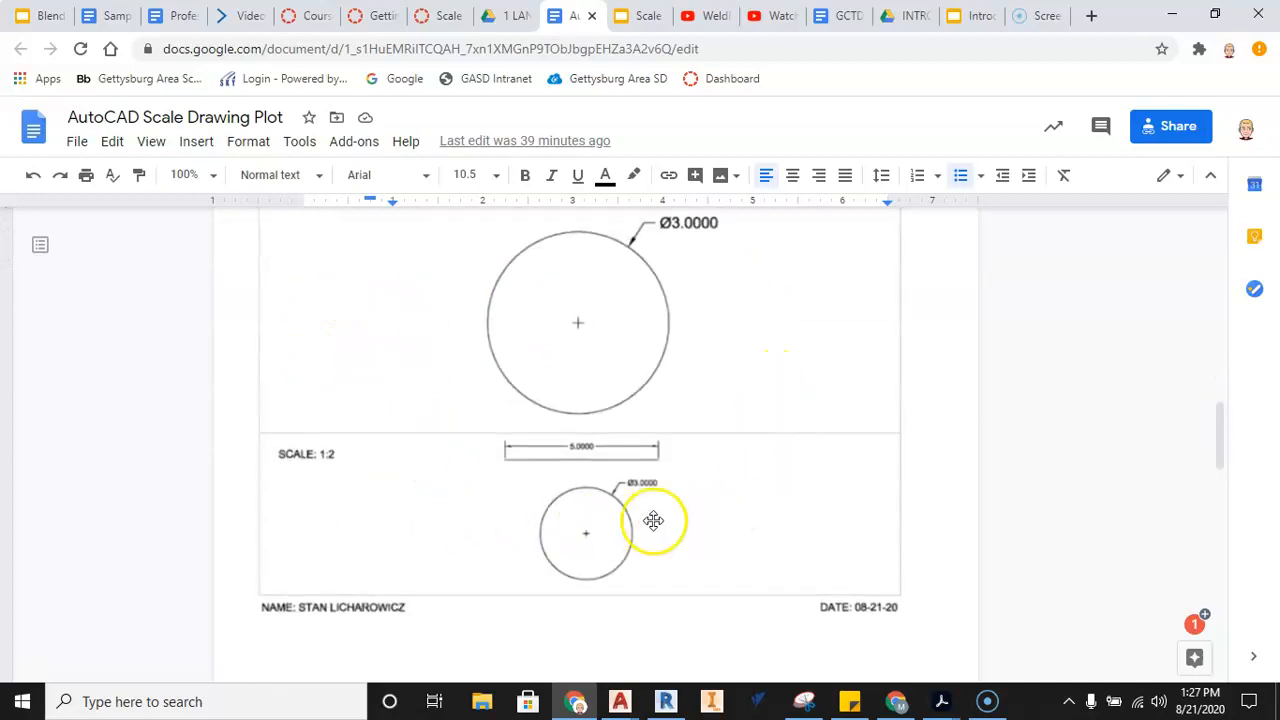
pyautogui.scroll(1, 705, 522)
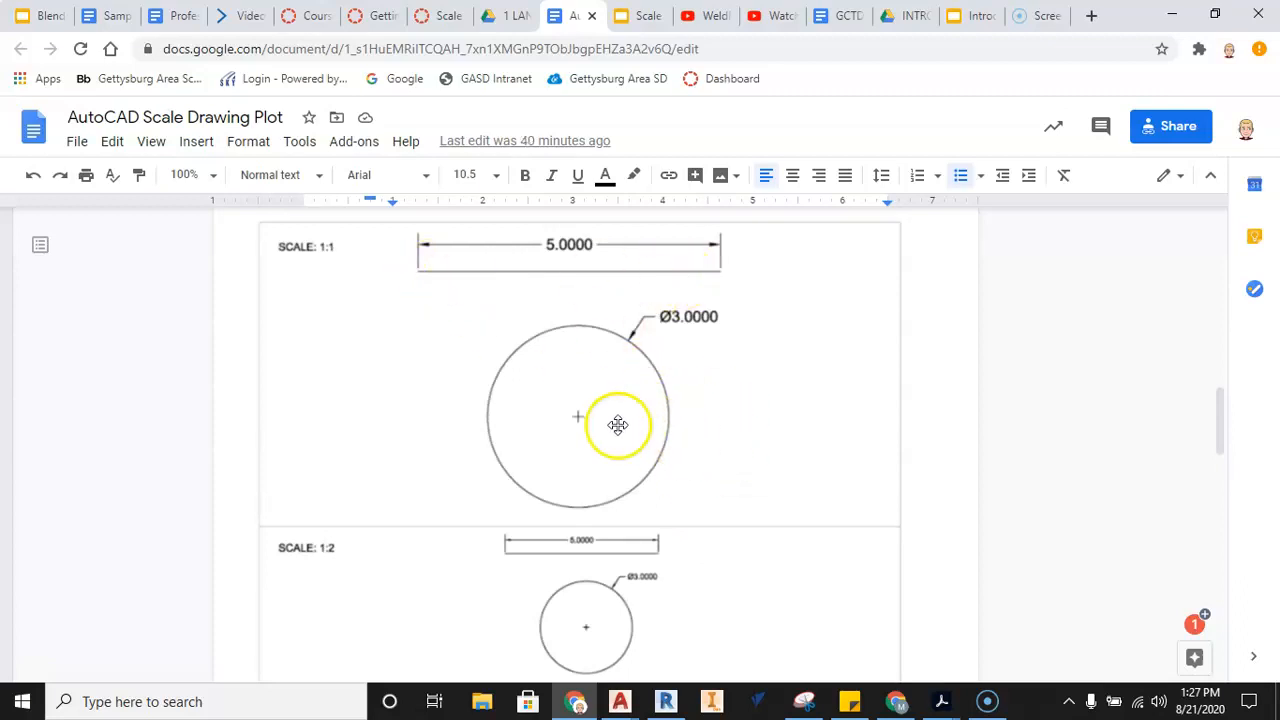
pyautogui.scroll(-1, 580, 369)
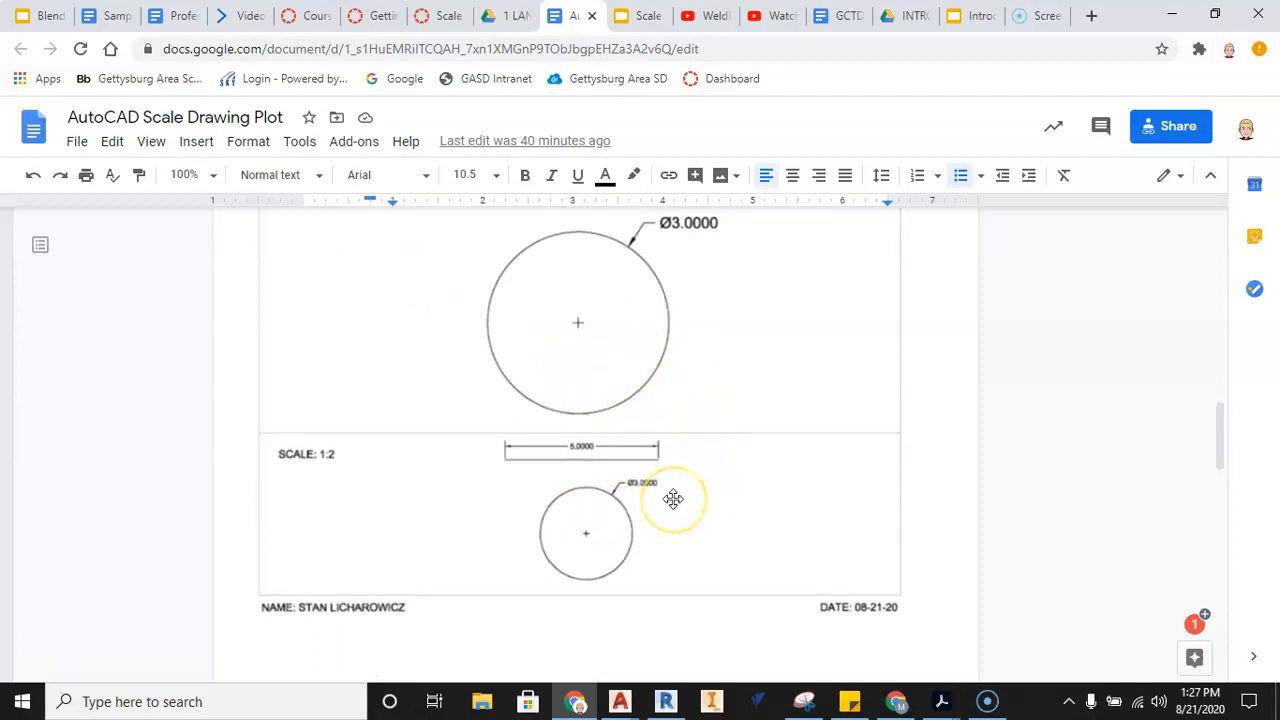
pyautogui.scroll(10, 673, 498)
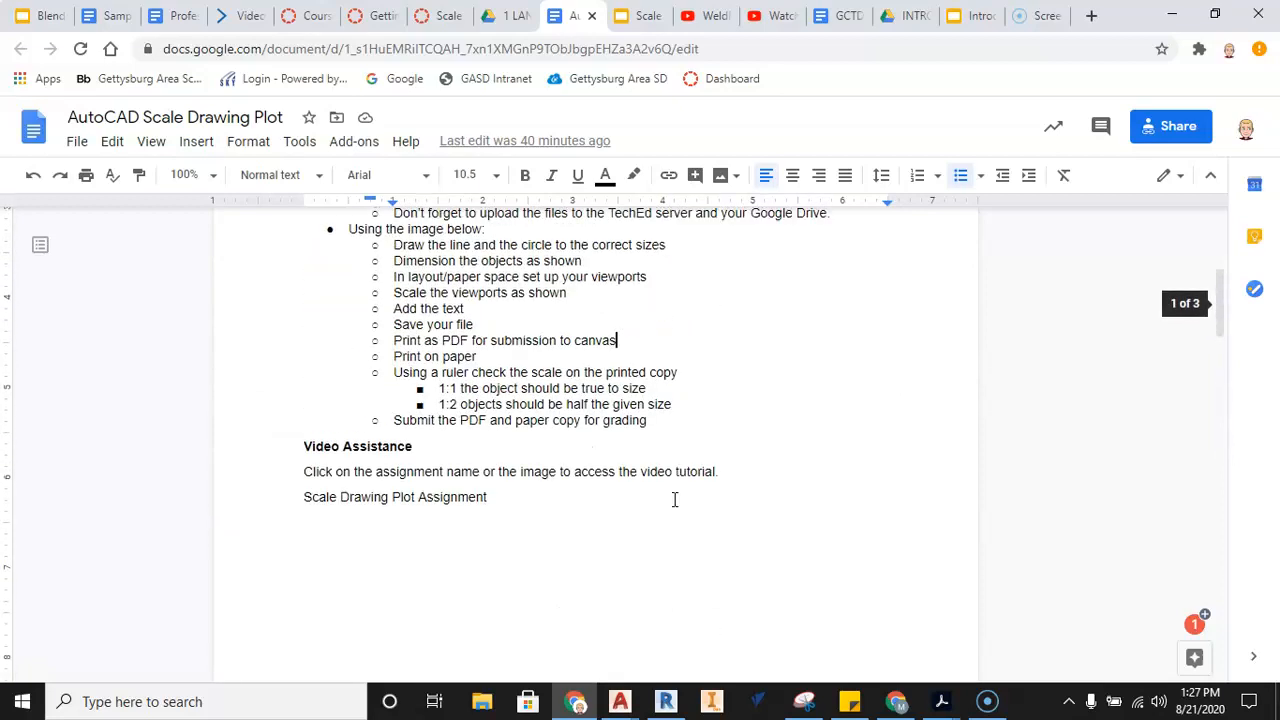
pyautogui.scroll(2, 674, 499)
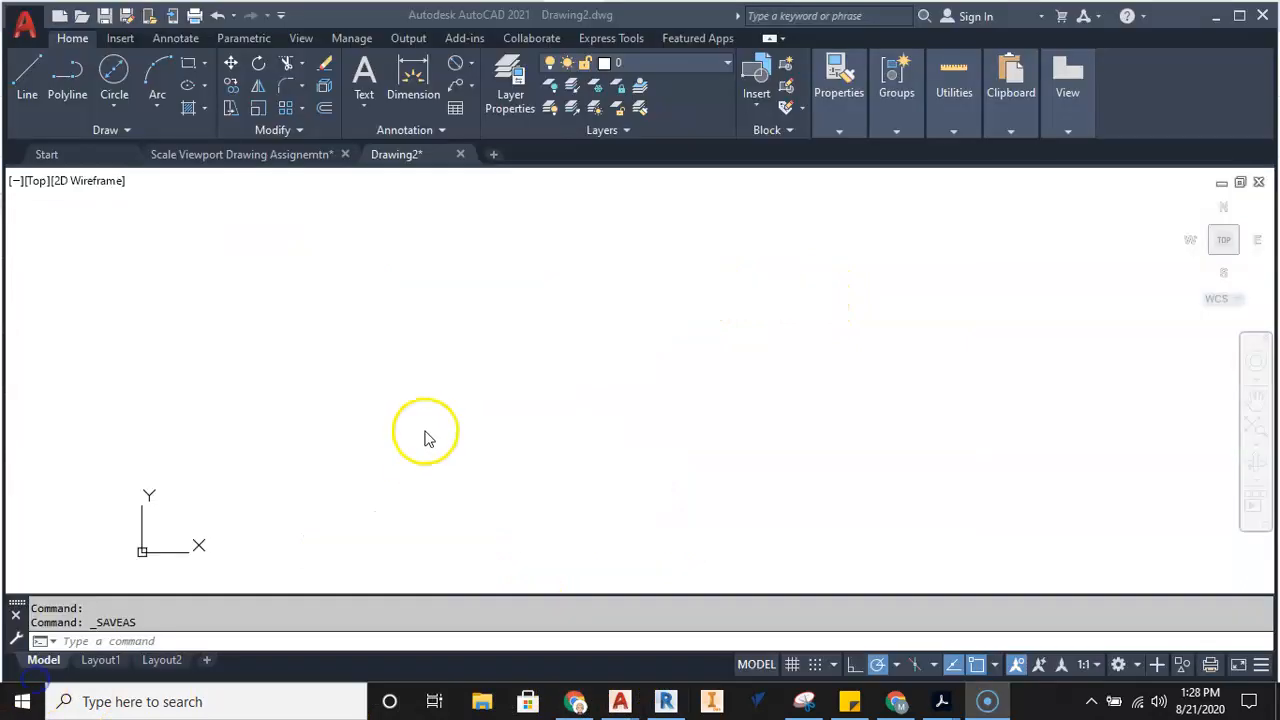
# Start saving the AutoCAD drawing under a new name, choosing the CAD folder on the Desktop as the location.
pyautogui.click(26, 35)
pyautogui.moveTo(82, 252)
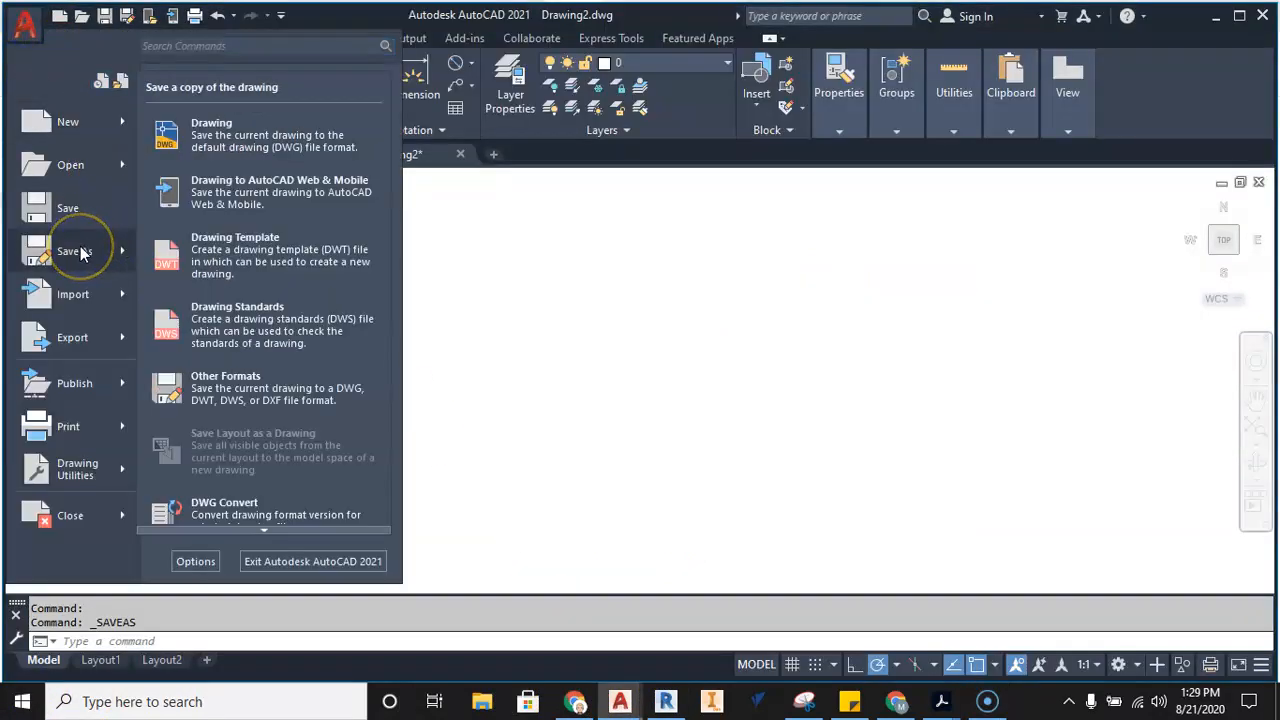
pyautogui.click(271, 140)
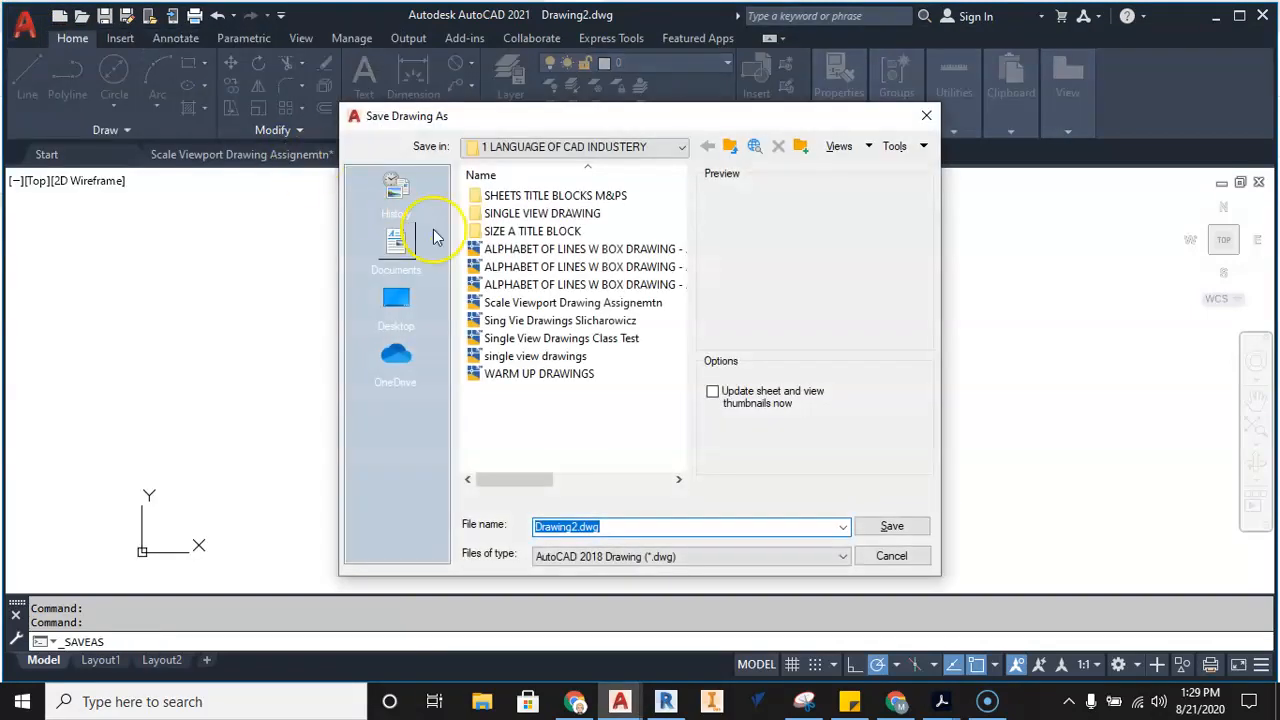
pyautogui.click(656, 145)
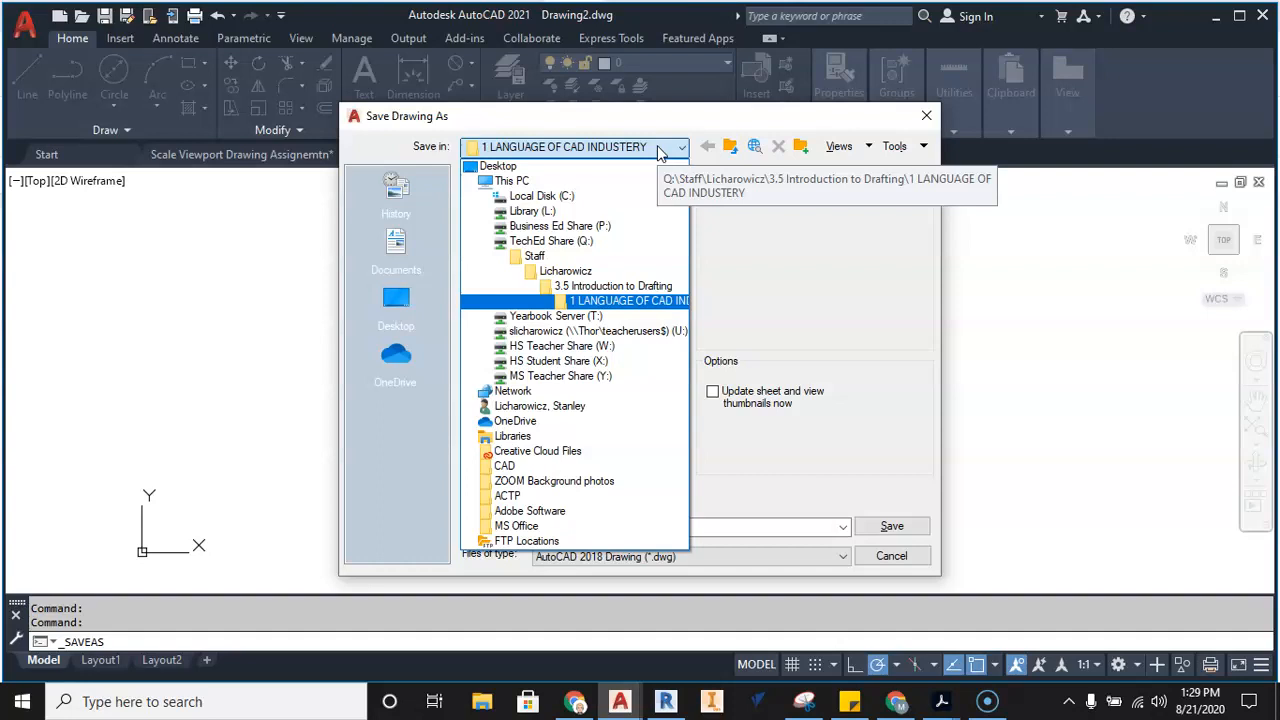
pyautogui.click(647, 150)
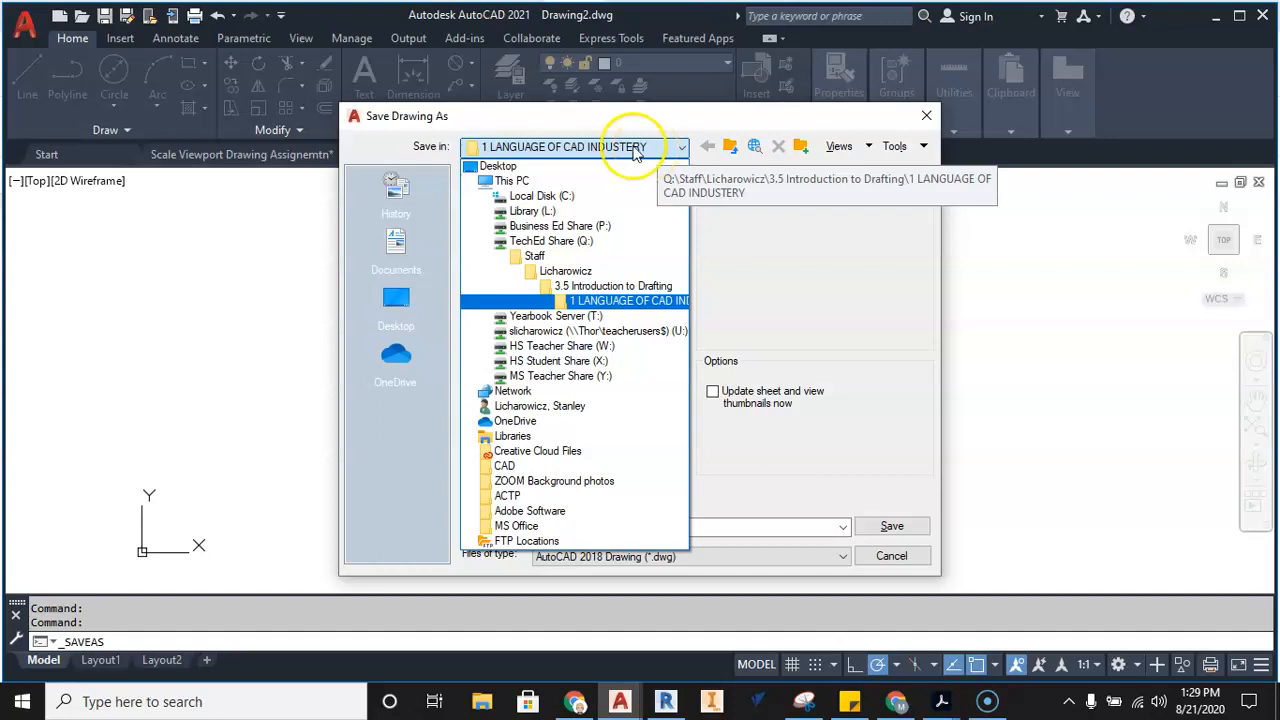
pyautogui.click(505, 167)
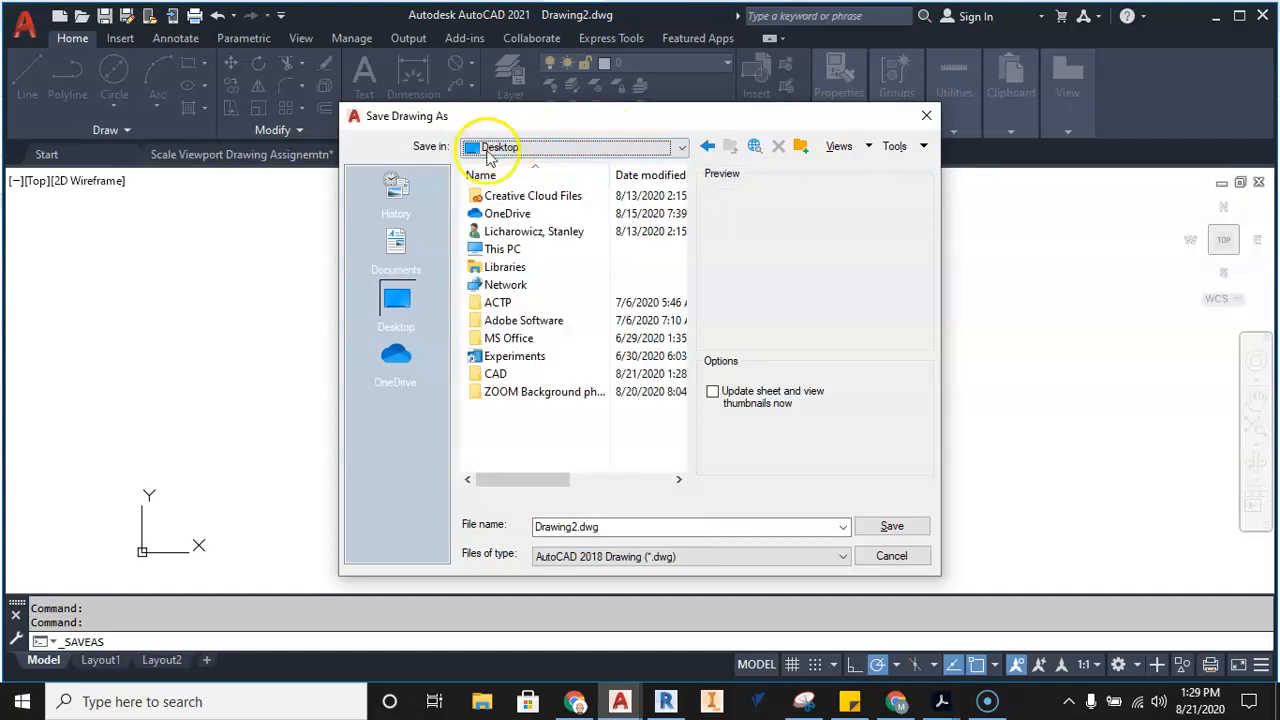
pyautogui.click(495, 377)
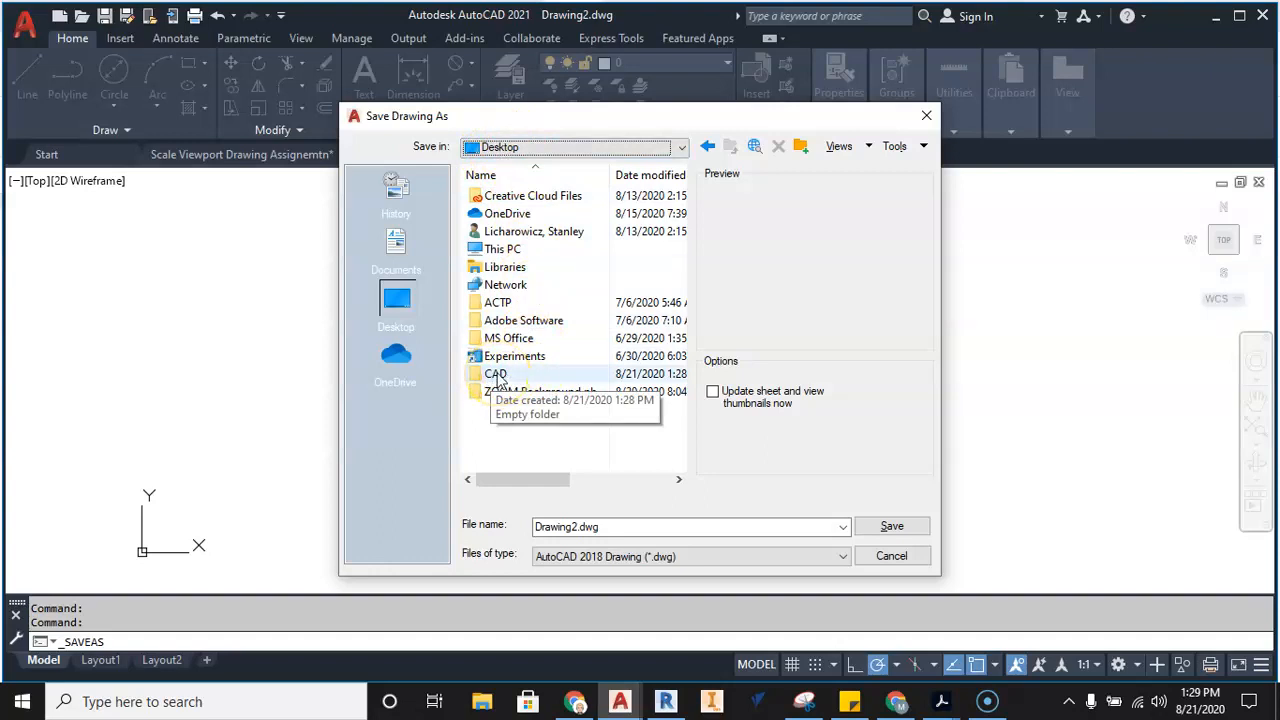
pyautogui.doubleClick(496, 376)
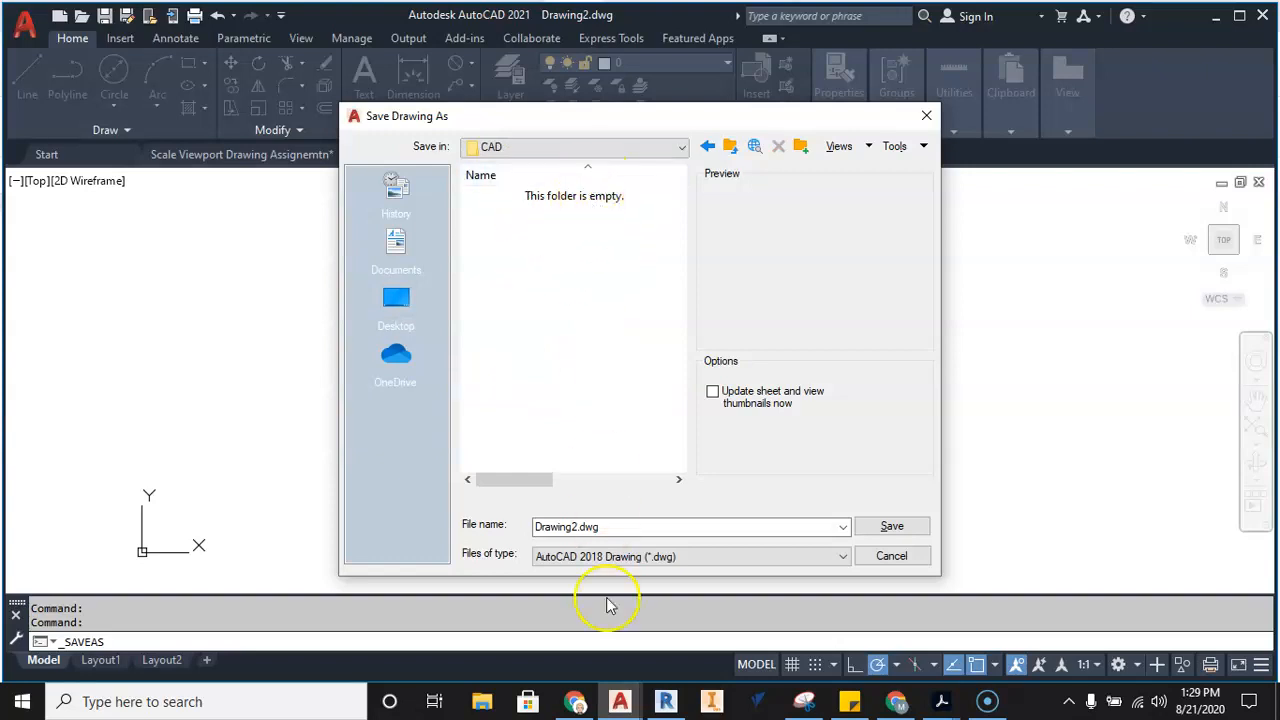
# Name the file with the student's name followed by "- Scale Drawing" and save it as an AutoCAD 2018 drawing.
pyautogui.click(609, 526)
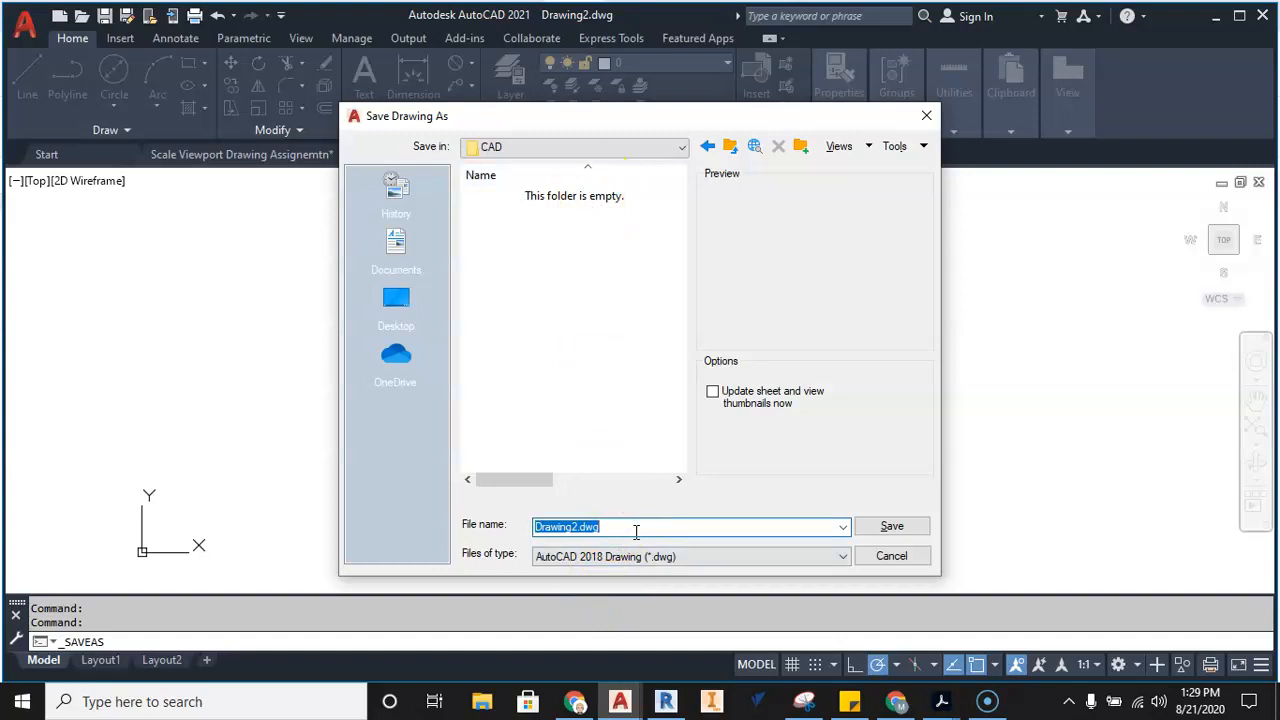
pyautogui.write('Slichaowicz - Scale')
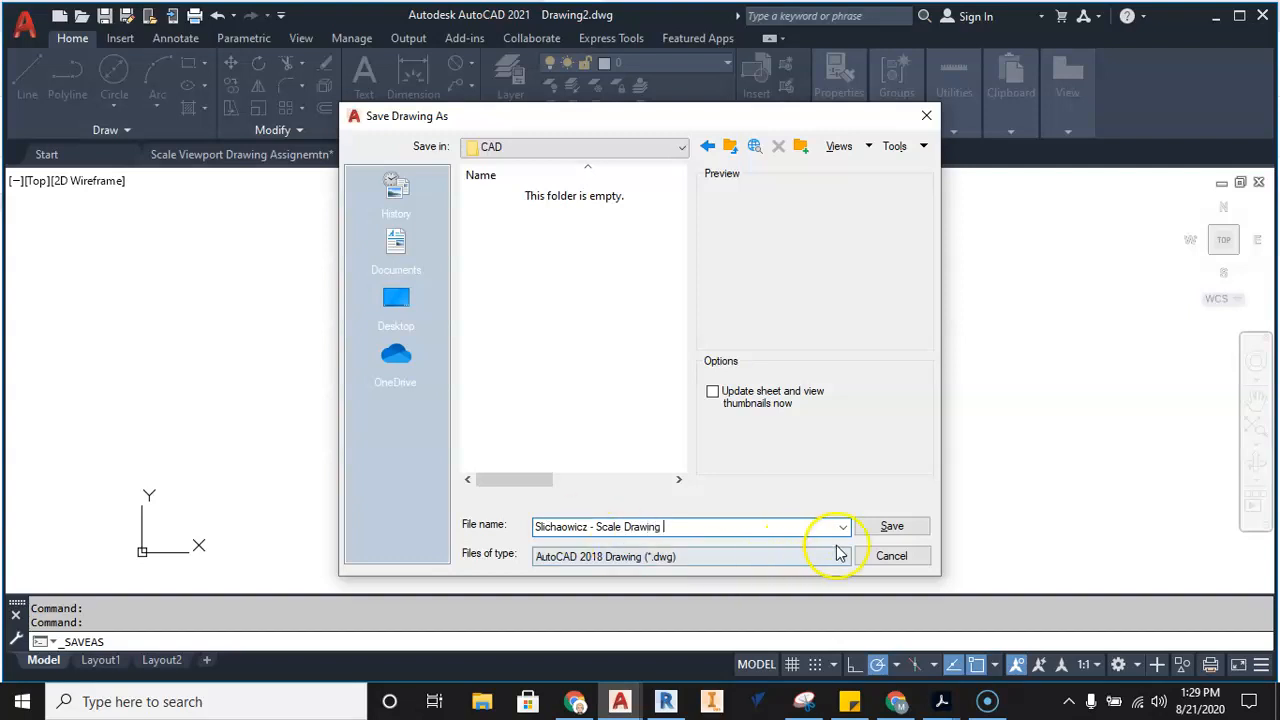
pyautogui.click(891, 526)
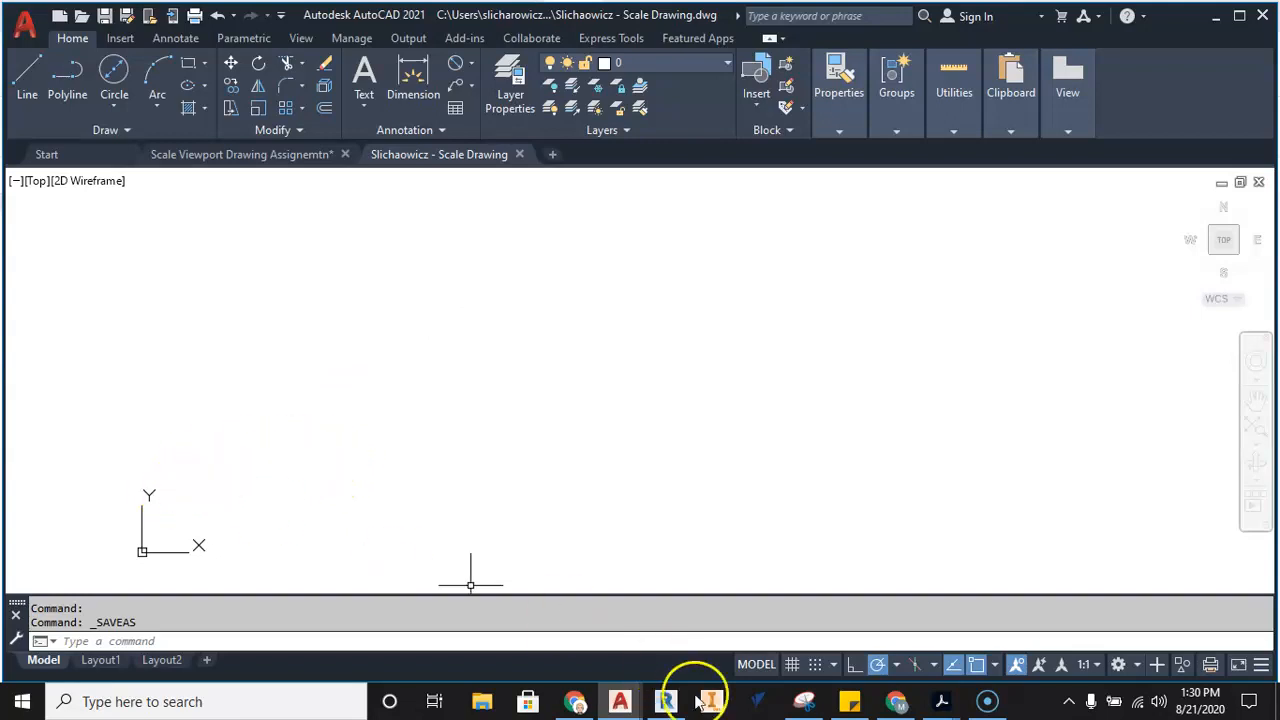
# Check the line's size in the Chrome assignment's reference image, and draw a horizontal line 5 units long in the AutoCAD scale drawing.
pyautogui.click(575, 701)
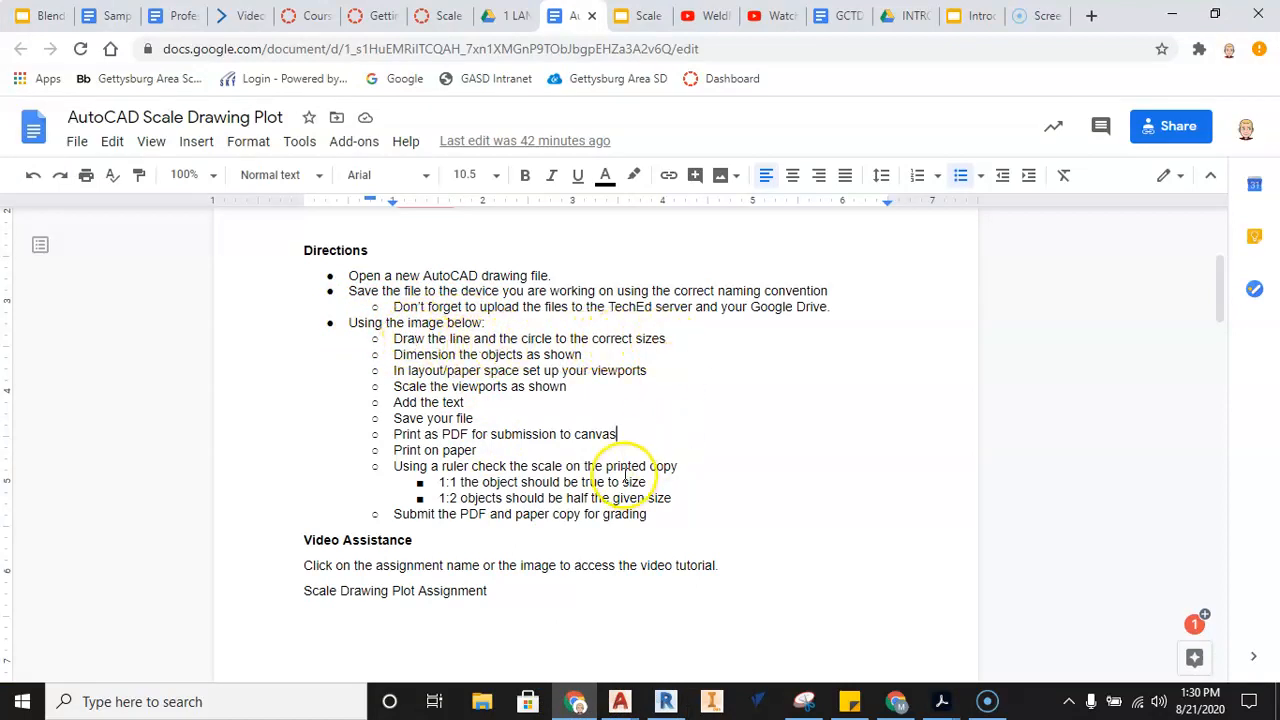
pyautogui.scroll(-7, 624, 475)
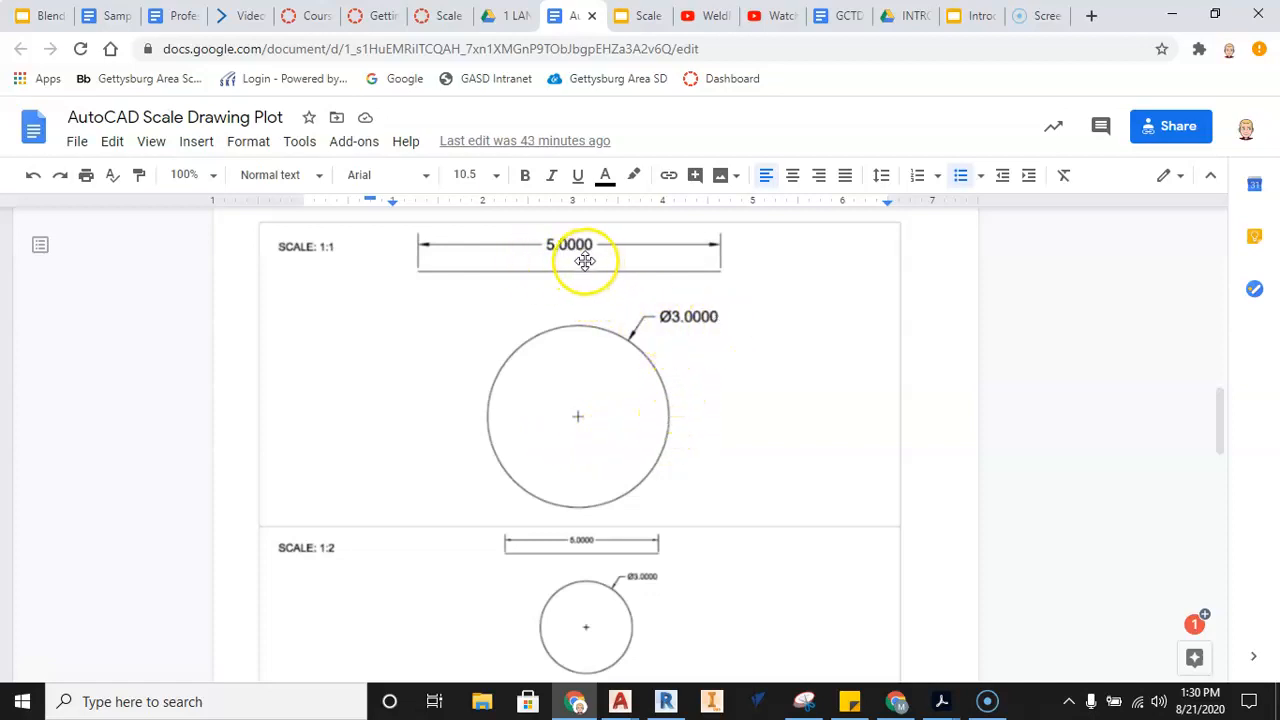
pyautogui.moveTo(620, 701)
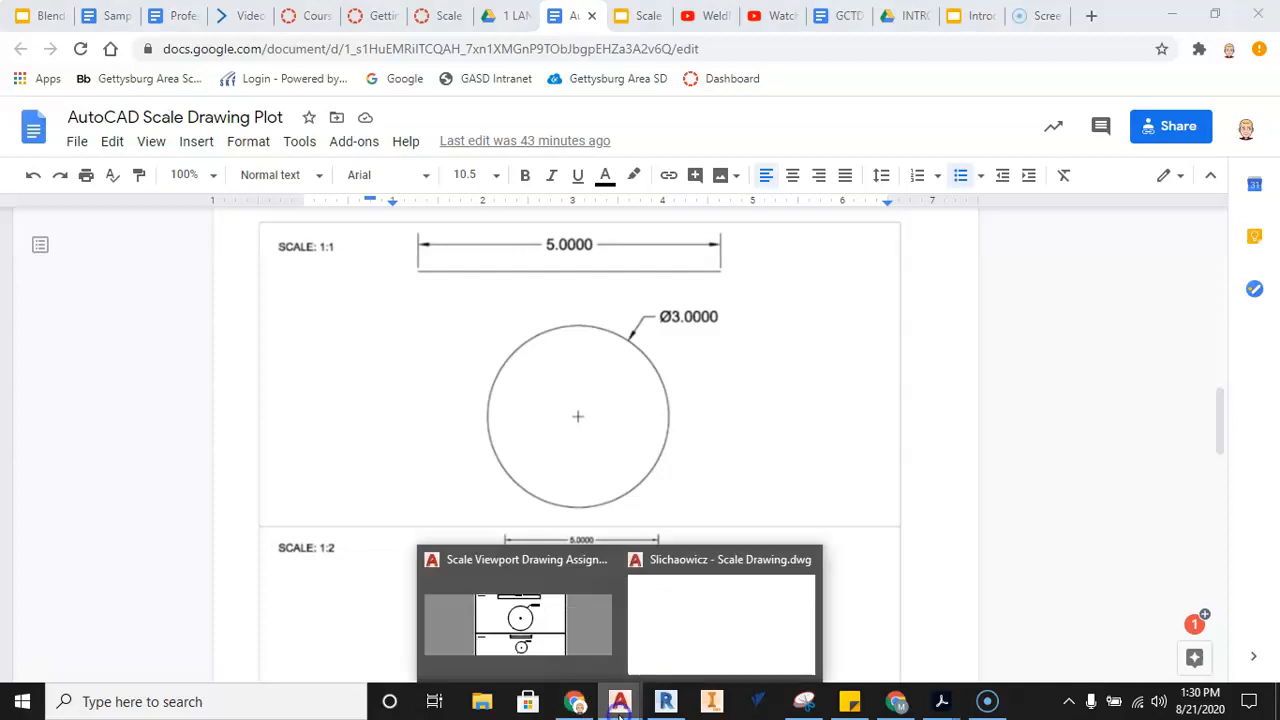
pyautogui.click(691, 614)
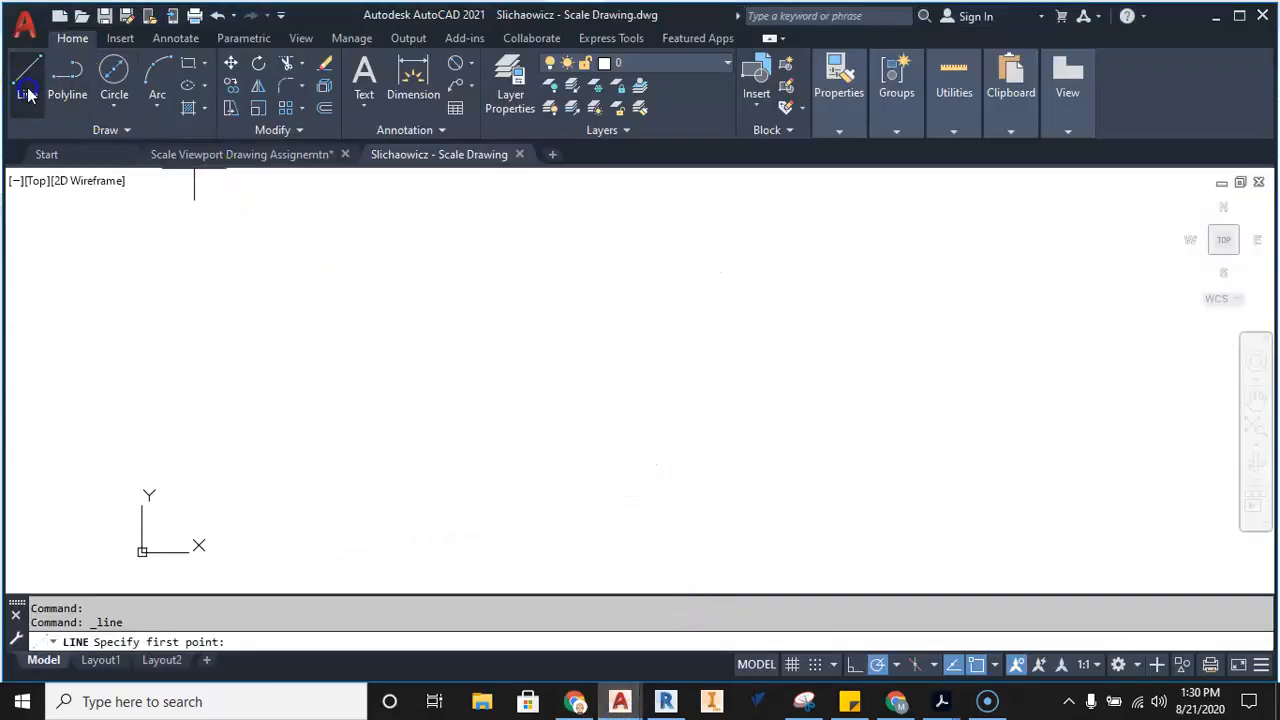
pyautogui.click(471, 291)
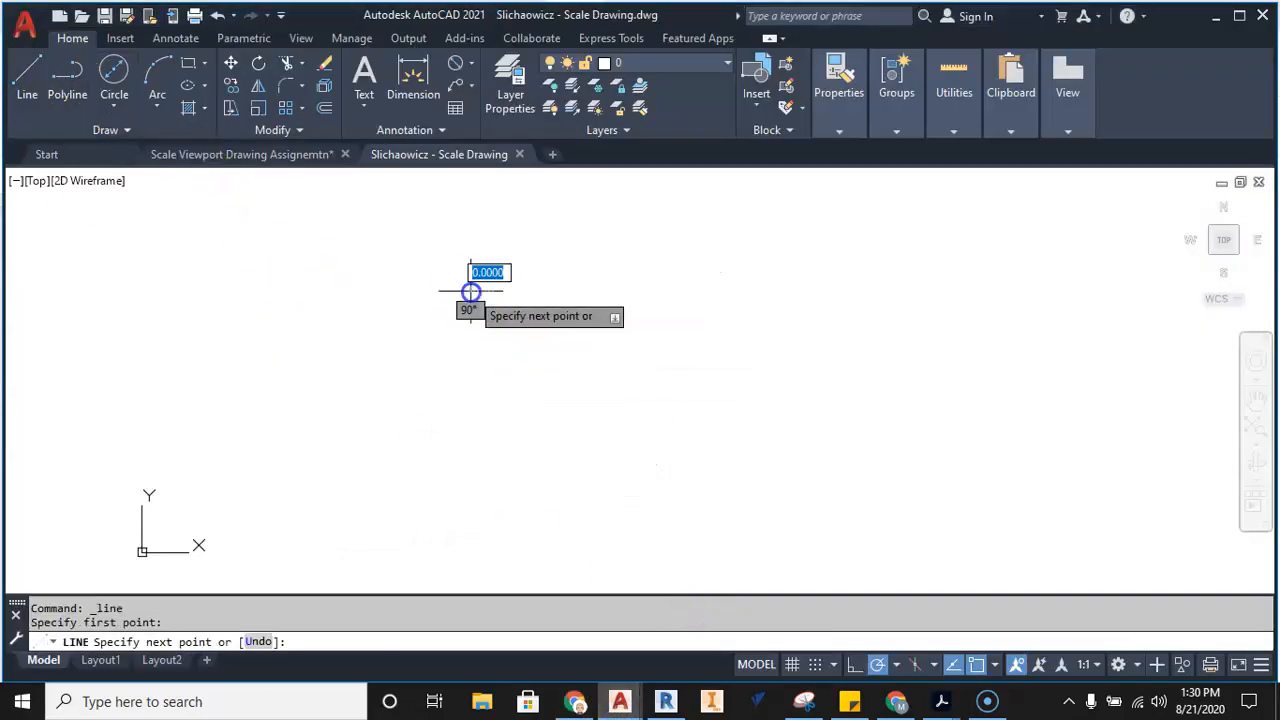
pyautogui.write('5')
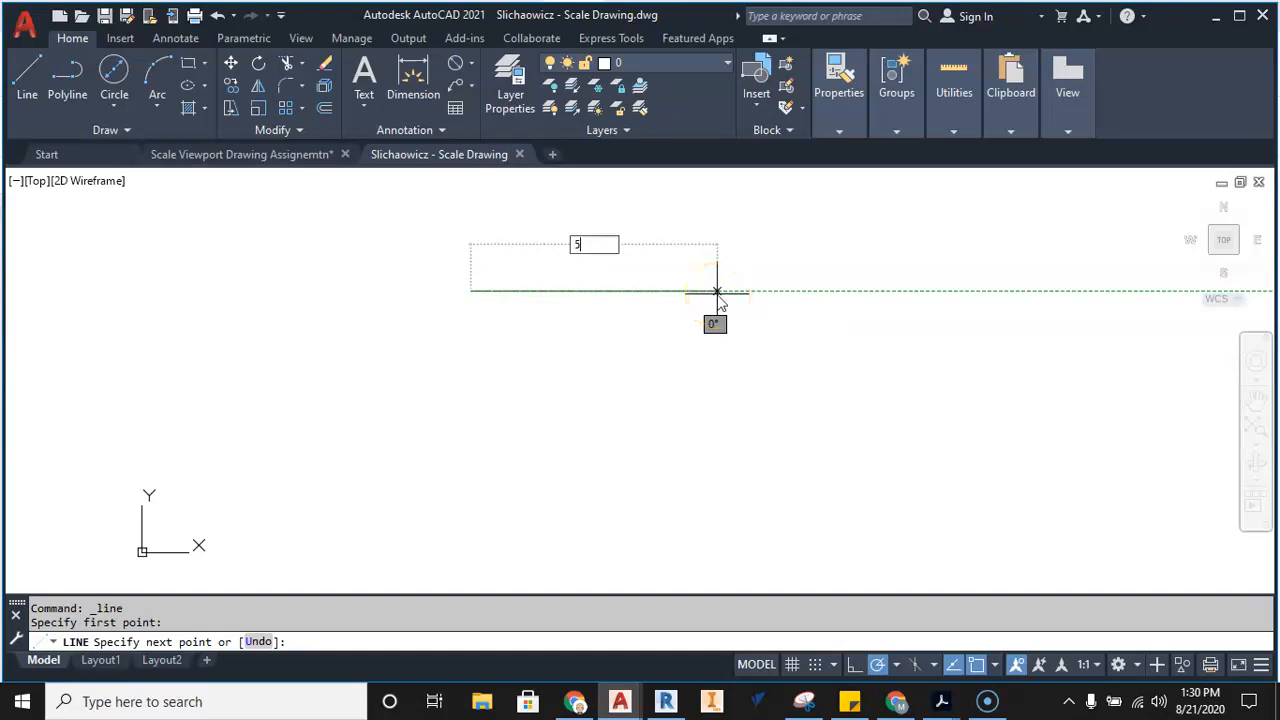
pyautogui.press('Return')
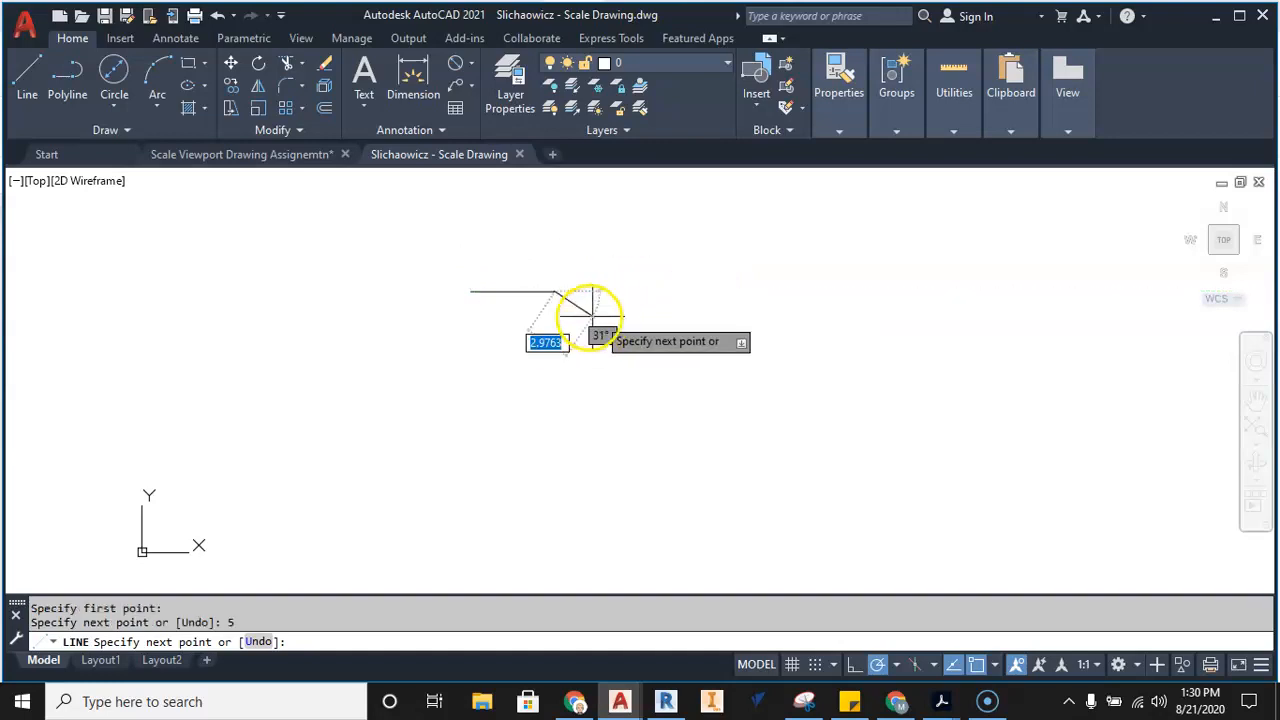
pyautogui.scroll(4, 554, 309)
pyautogui.press('Escape')
pyautogui.moveTo(457, 320); pyautogui.dragTo(576, 328, button='middle')
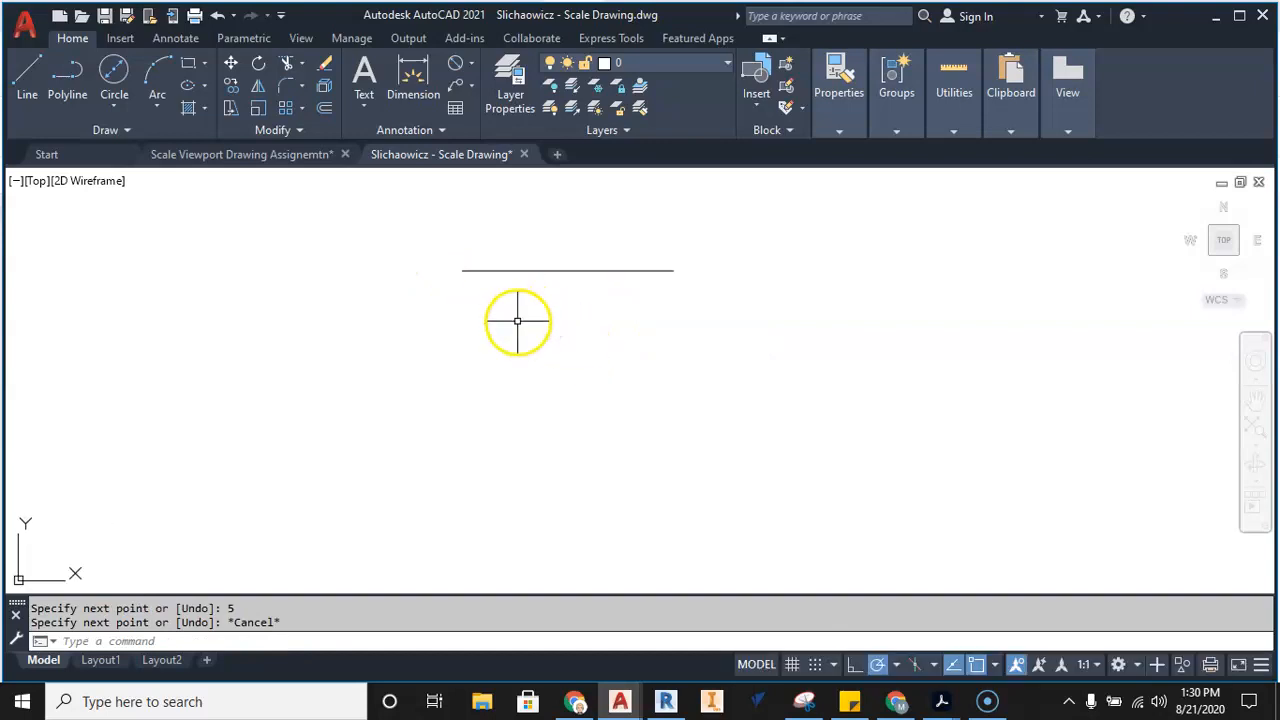
# Draw a circle with a diameter of 5 units, centred below the horizontal line.
pyautogui.click(115, 106)
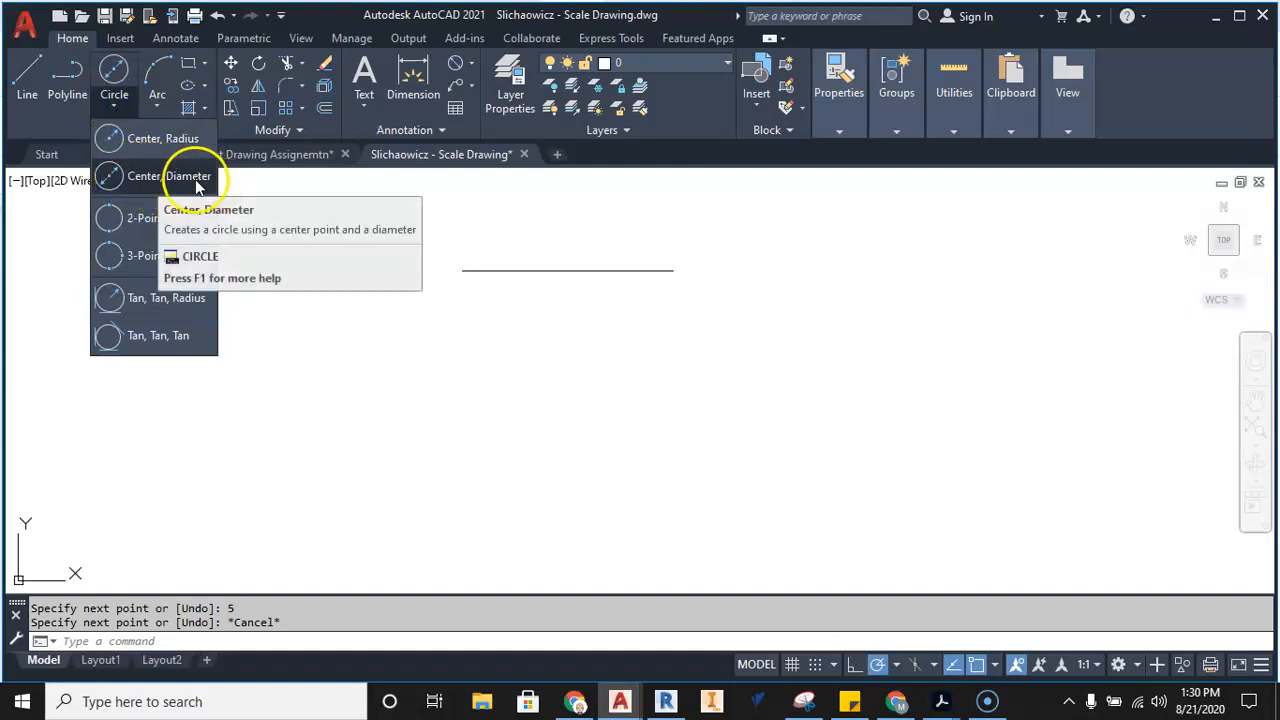
pyautogui.click(141, 176)
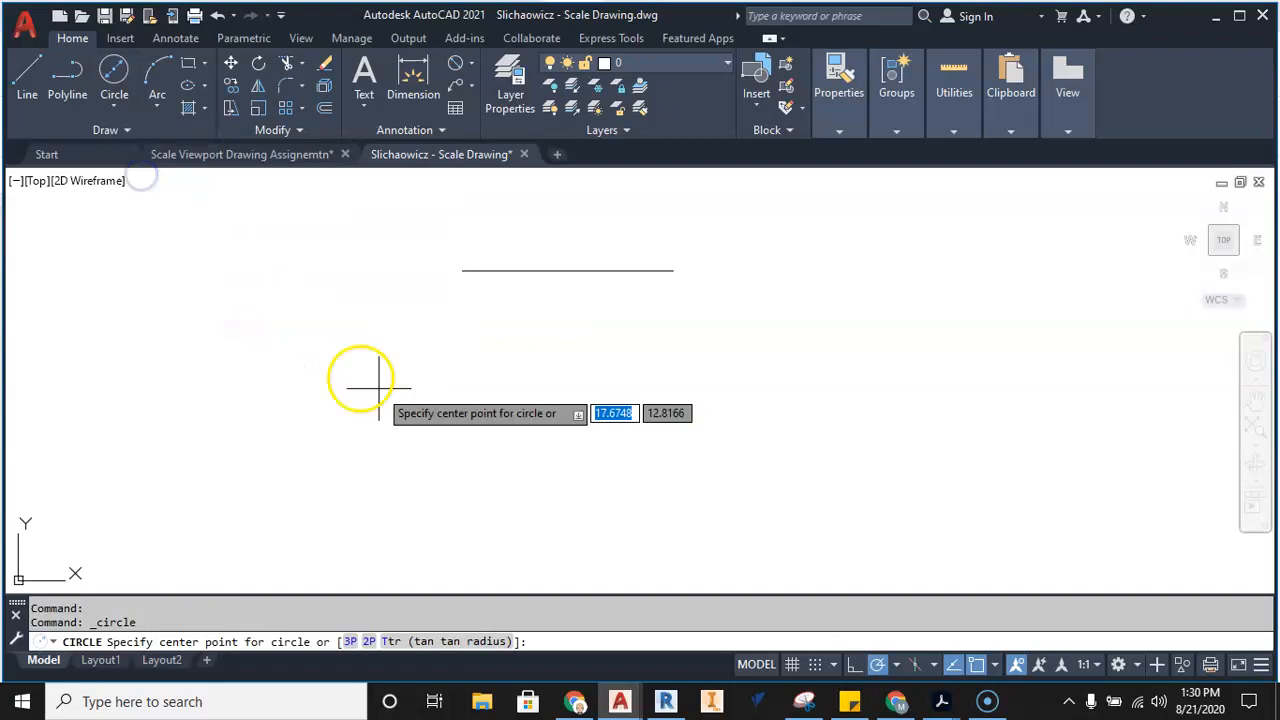
pyautogui.click(571, 368)
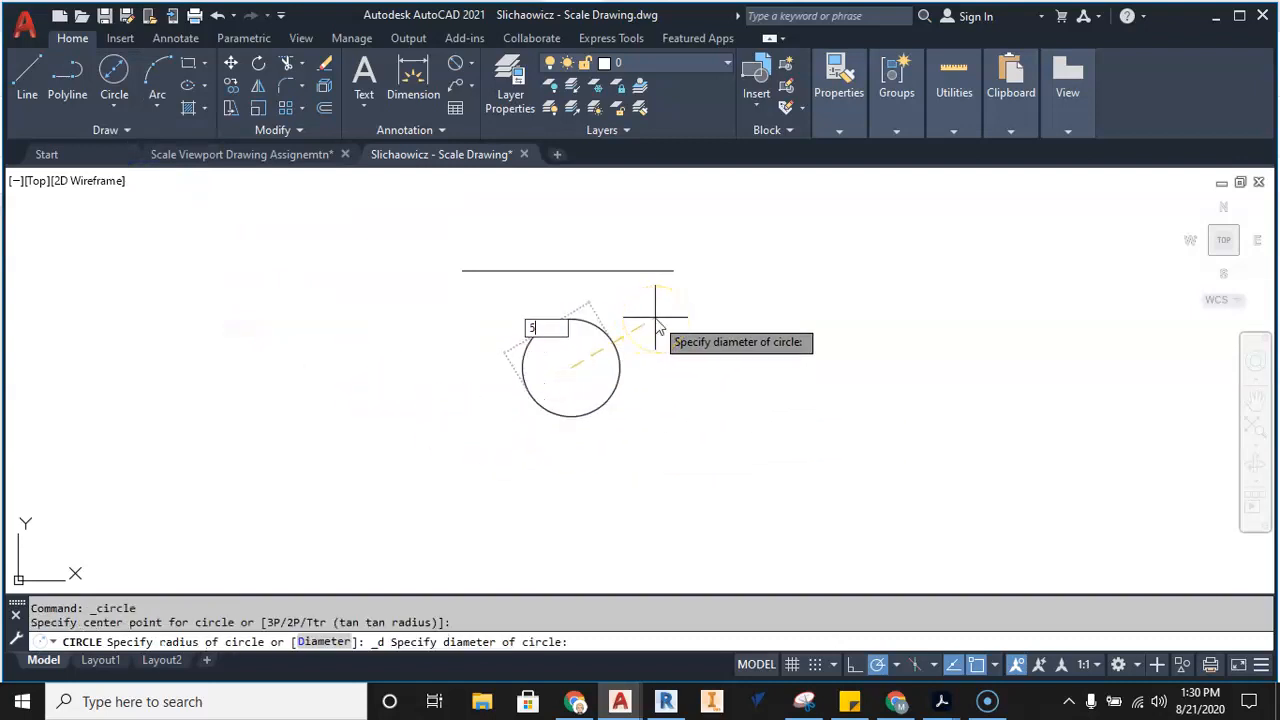
pyautogui.press('Return')
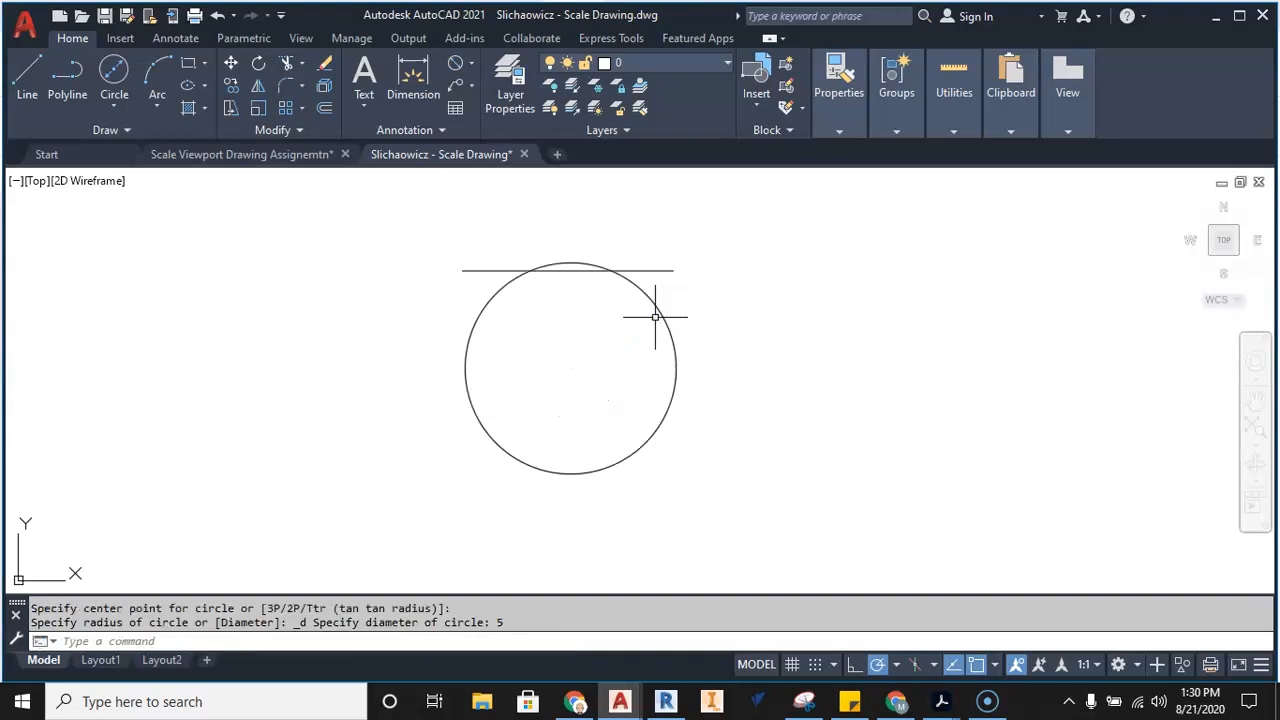
pyautogui.press('Escape')
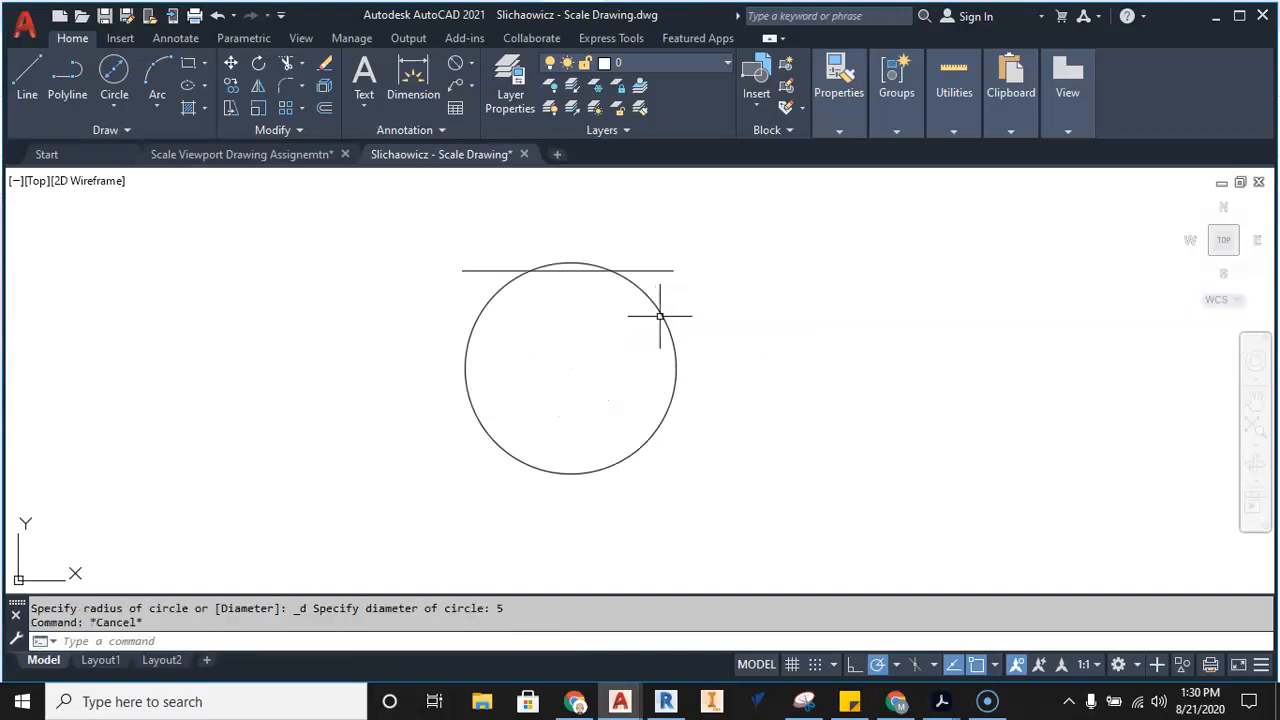
# Check the circle's diameter in the Chrome reference image, return to the AutoCAD scale drawing and erase the circle.
pyautogui.click(577, 700)
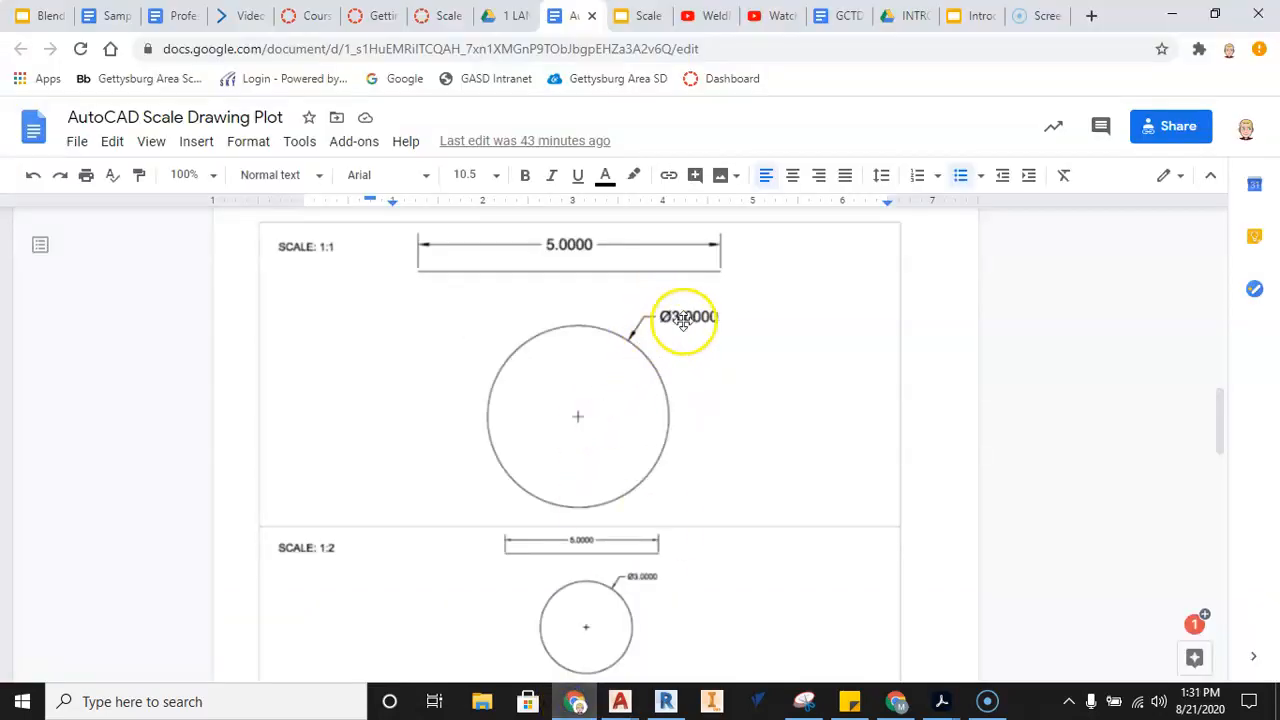
pyautogui.click(617, 700)
pyautogui.click(679, 572)
pyautogui.click(668, 321)
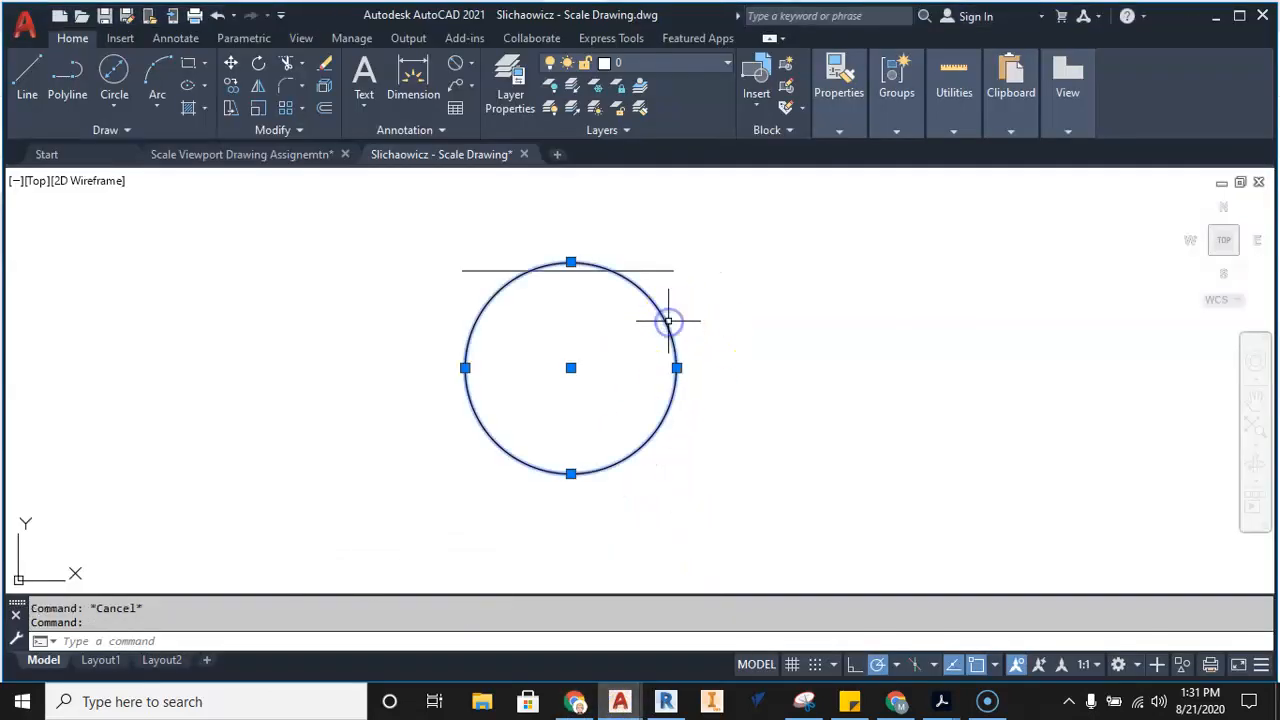
pyautogui.press('Delete')
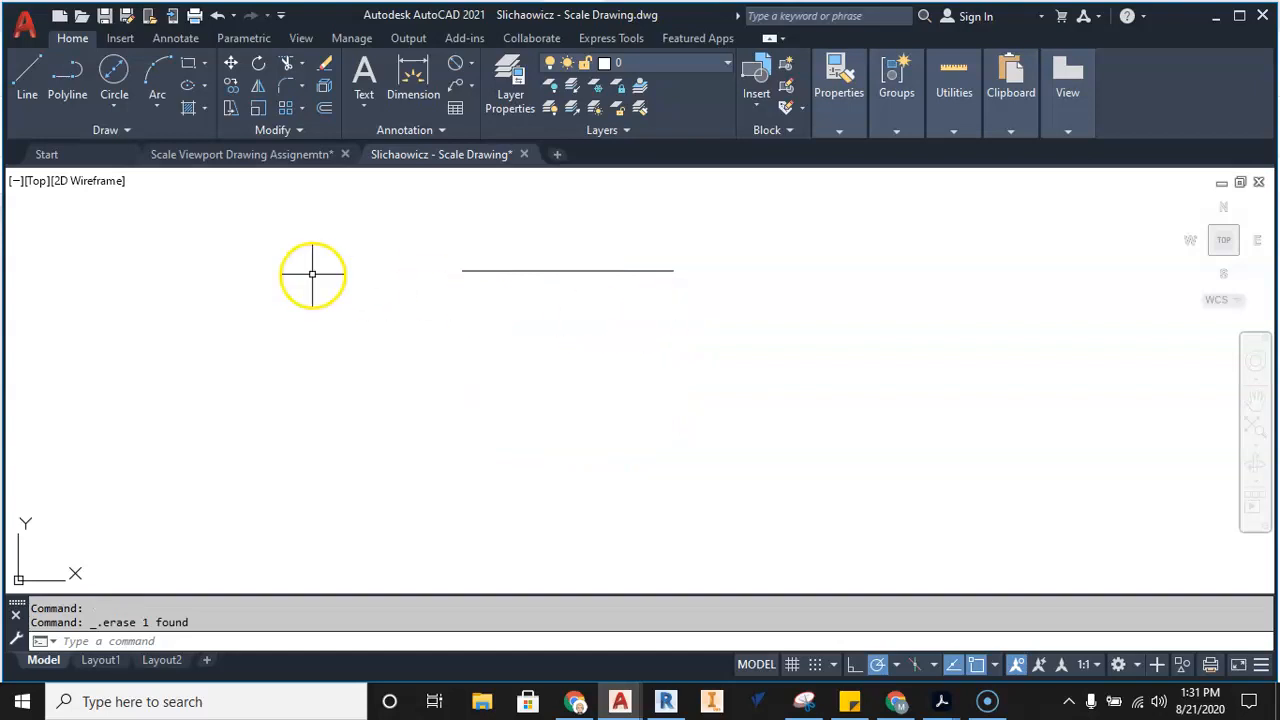
# Draw a circle with a diameter of 3 units, using a centre point below the horizontal line.
pyautogui.click(116, 104)
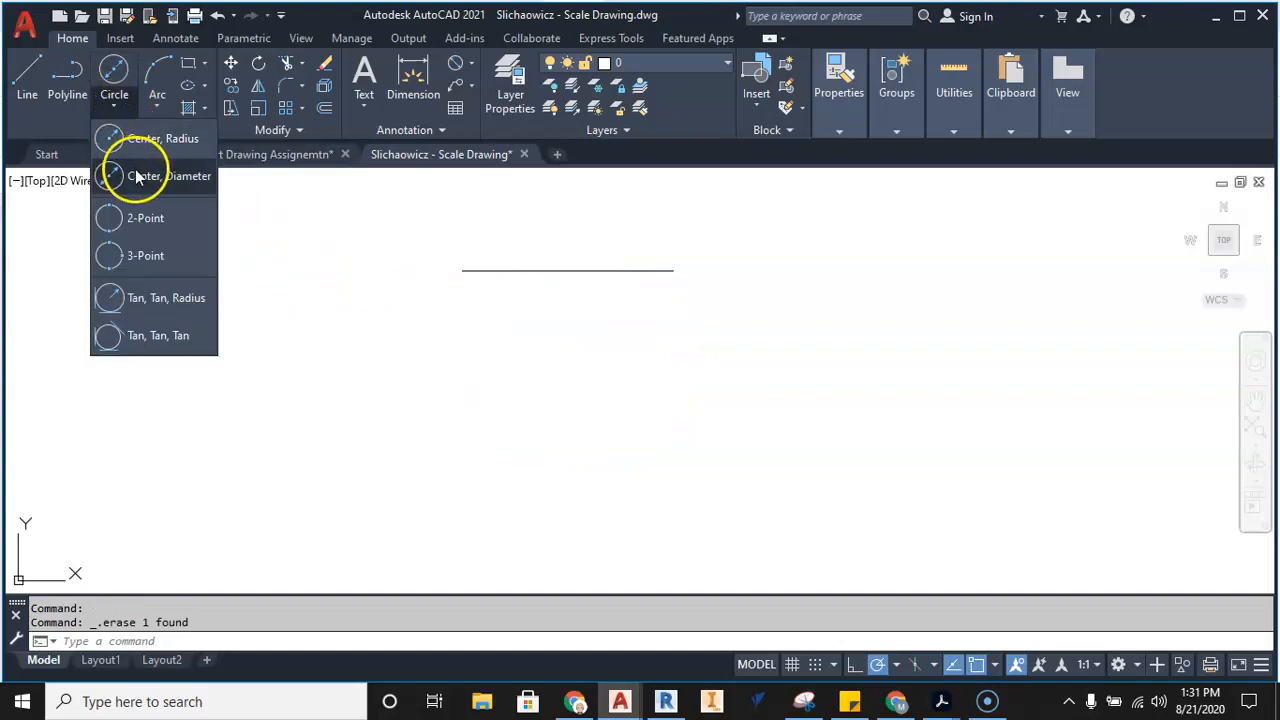
pyautogui.click(130, 172)
pyautogui.click(575, 408)
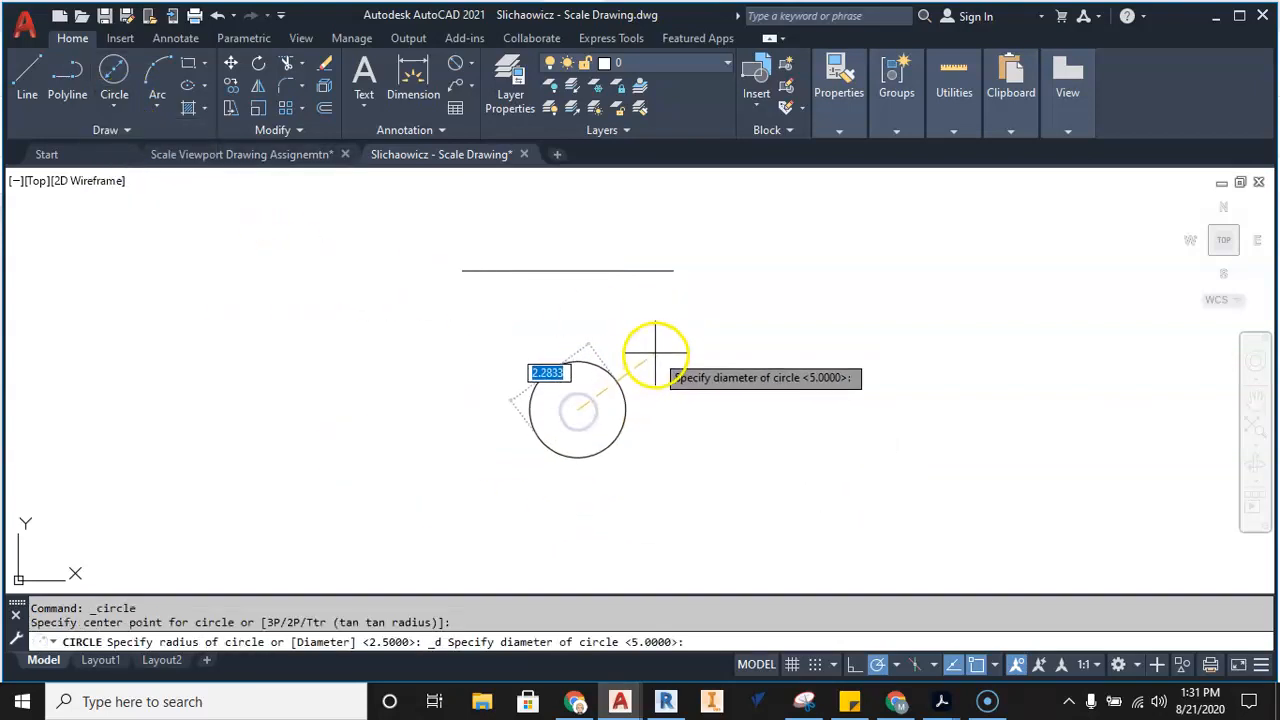
pyautogui.write('3')
pyautogui.press('Return')
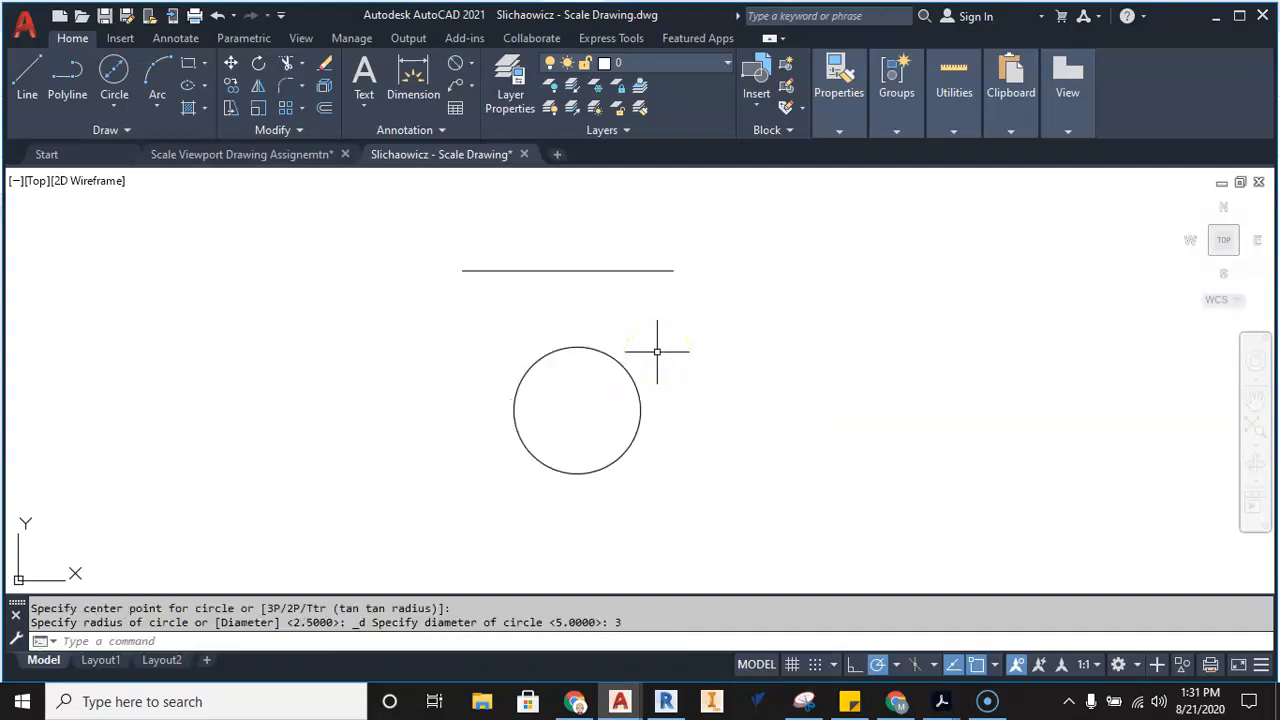
pyautogui.click(611, 357)
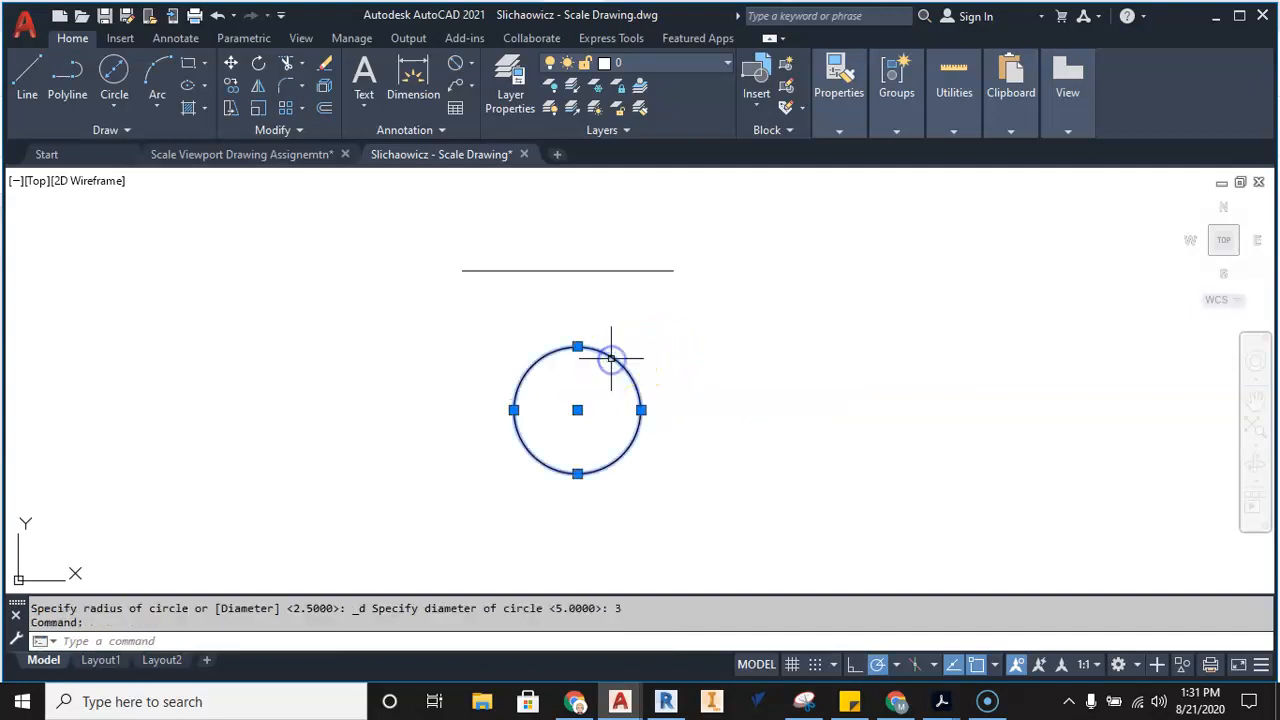
pyautogui.press('Escape')
pyautogui.scroll(2, 590, 335)
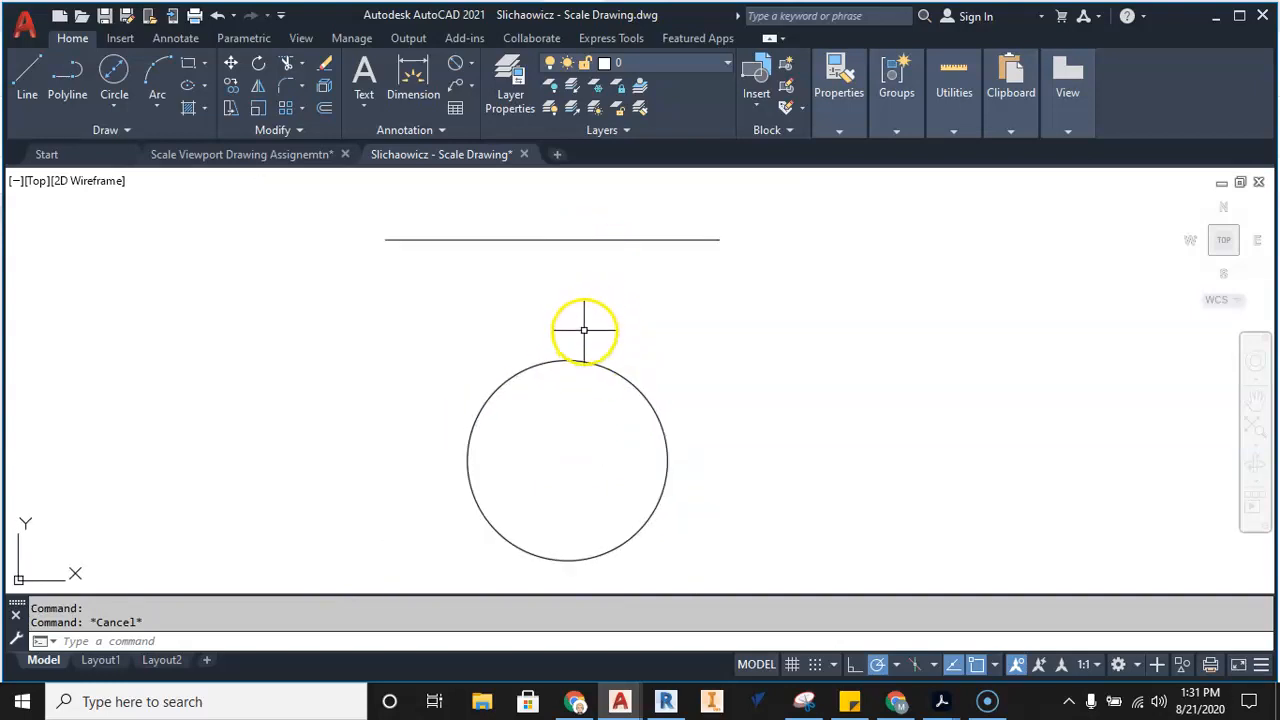
# Compare the layout with the Chrome reference image, and move the circle in AutoCAD by its centre closer to the line's midpoint.
pyautogui.click(574, 701)
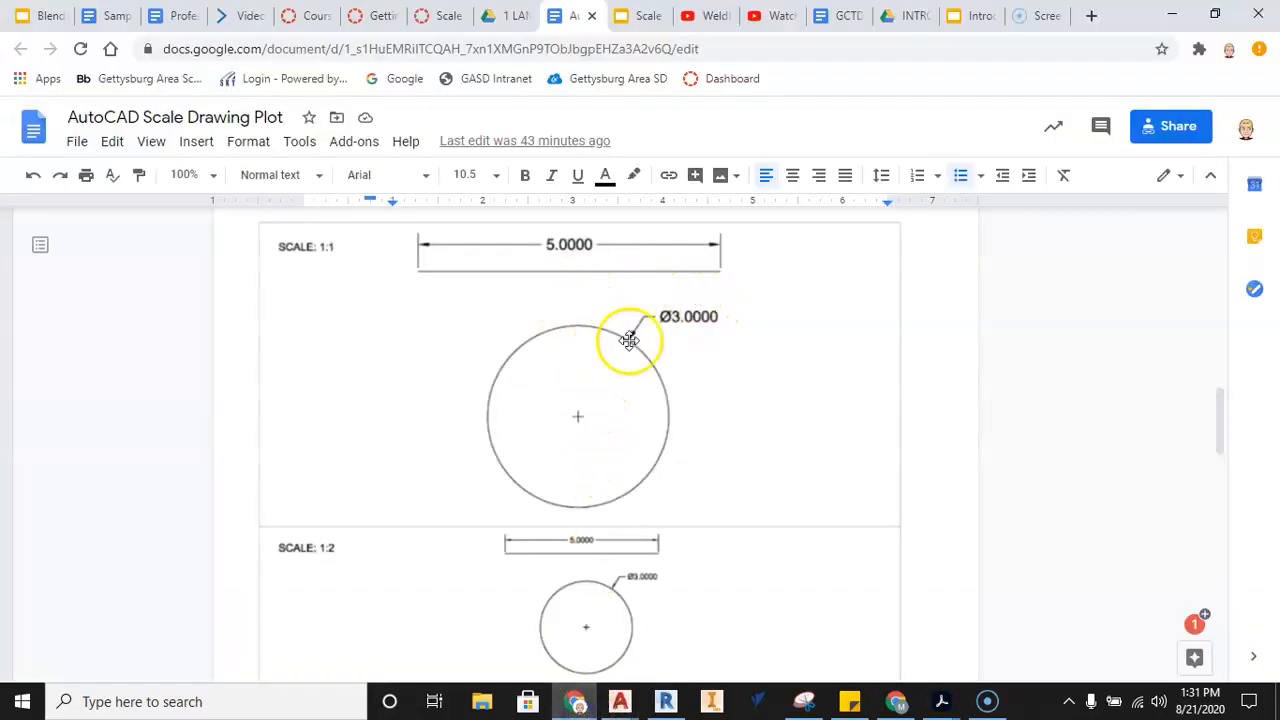
pyautogui.click(620, 701)
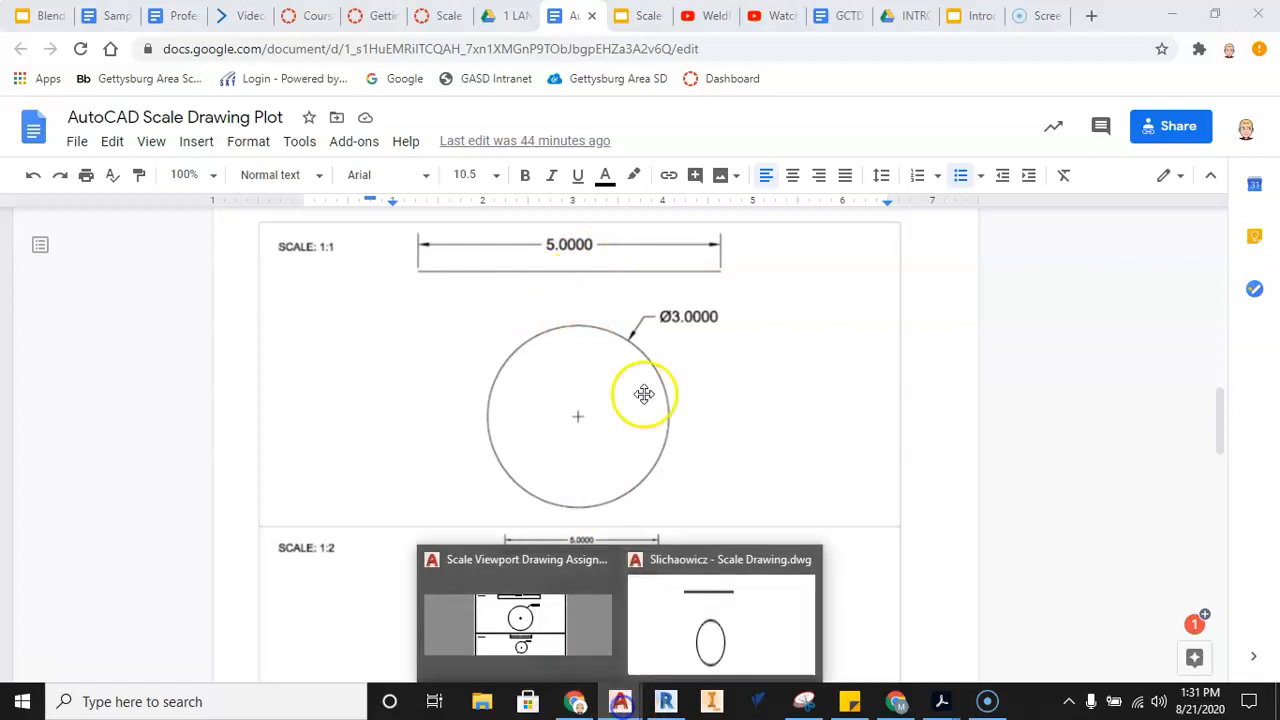
pyautogui.click(665, 607)
pyautogui.click(594, 363)
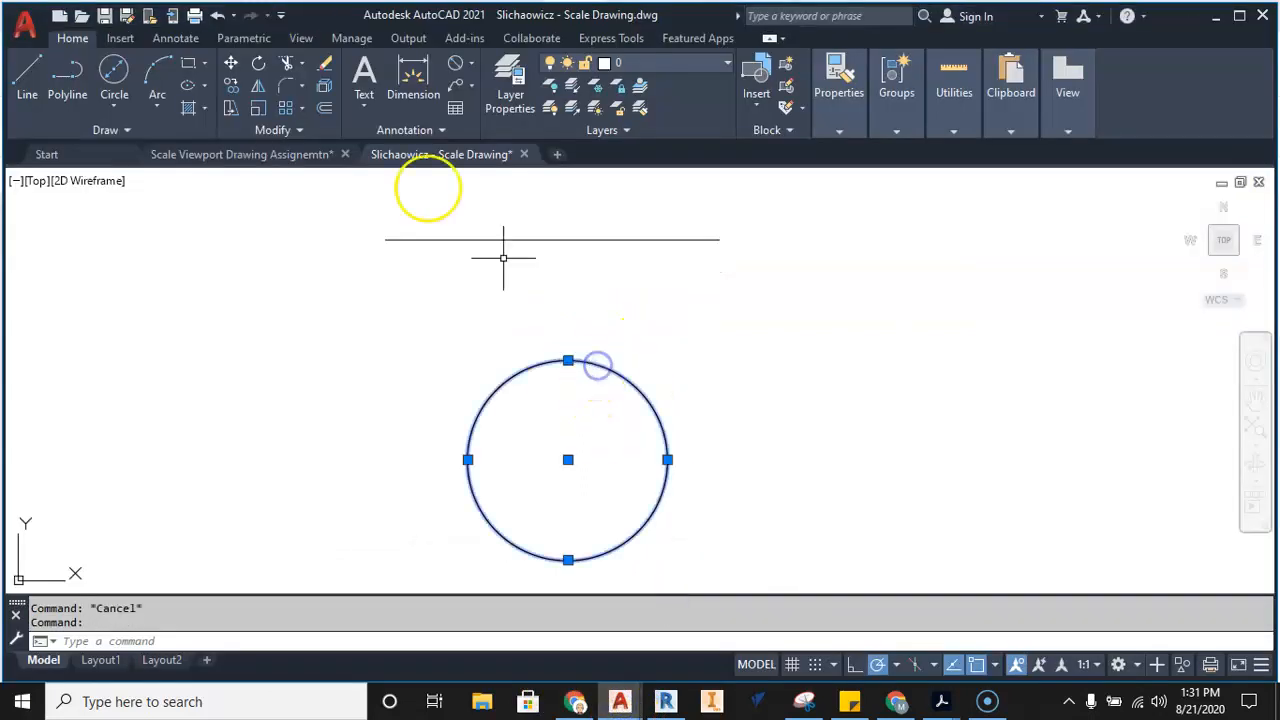
pyautogui.click(231, 65)
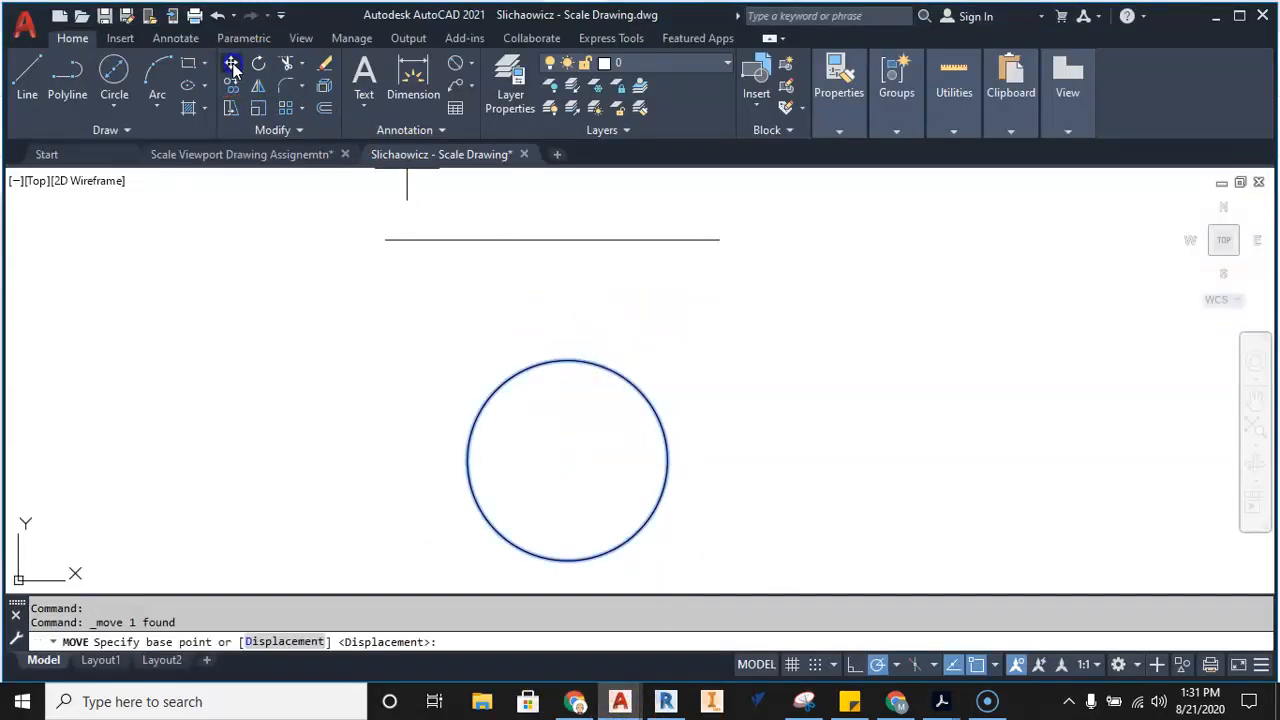
pyautogui.click(567, 460)
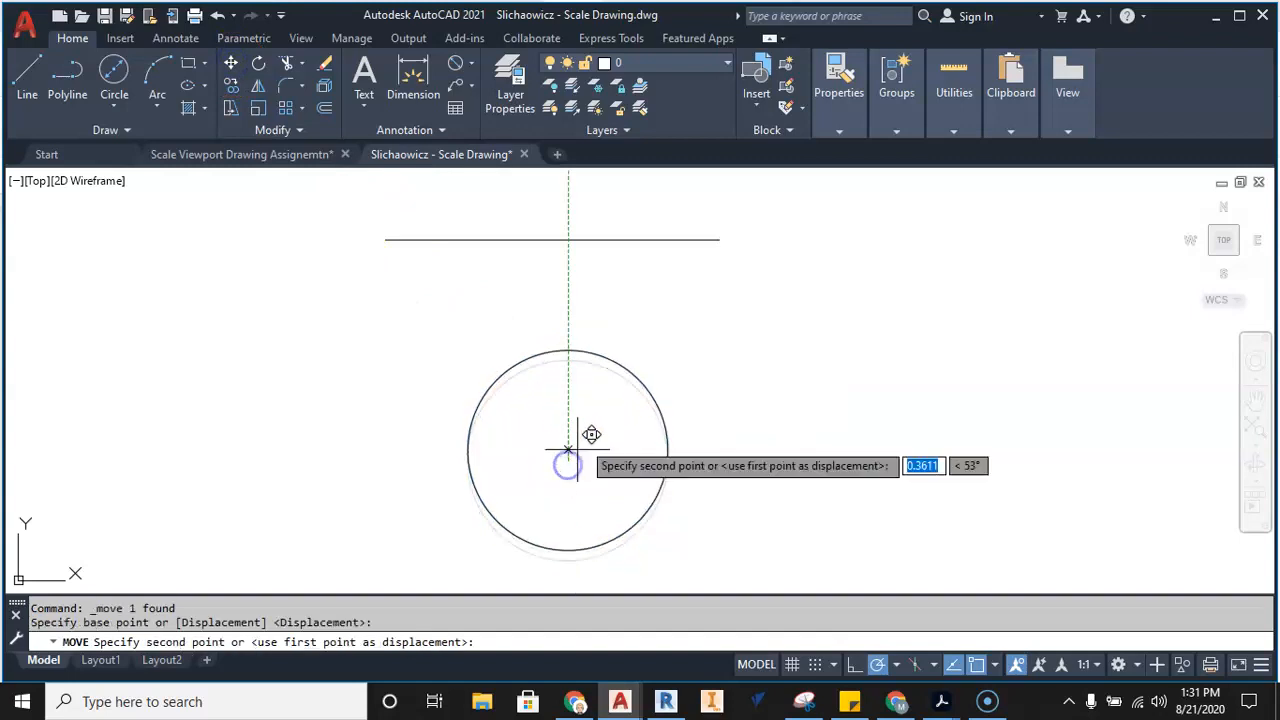
pyautogui.click(587, 393)
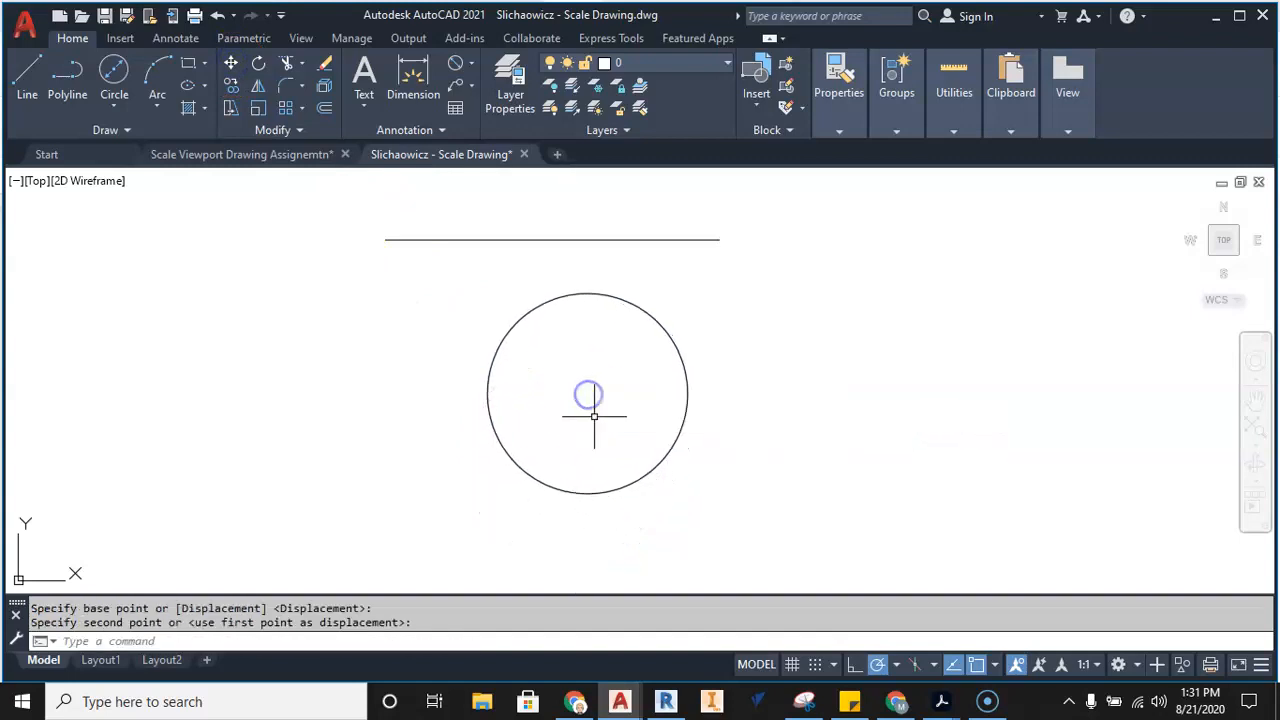
pyautogui.press('Escape')
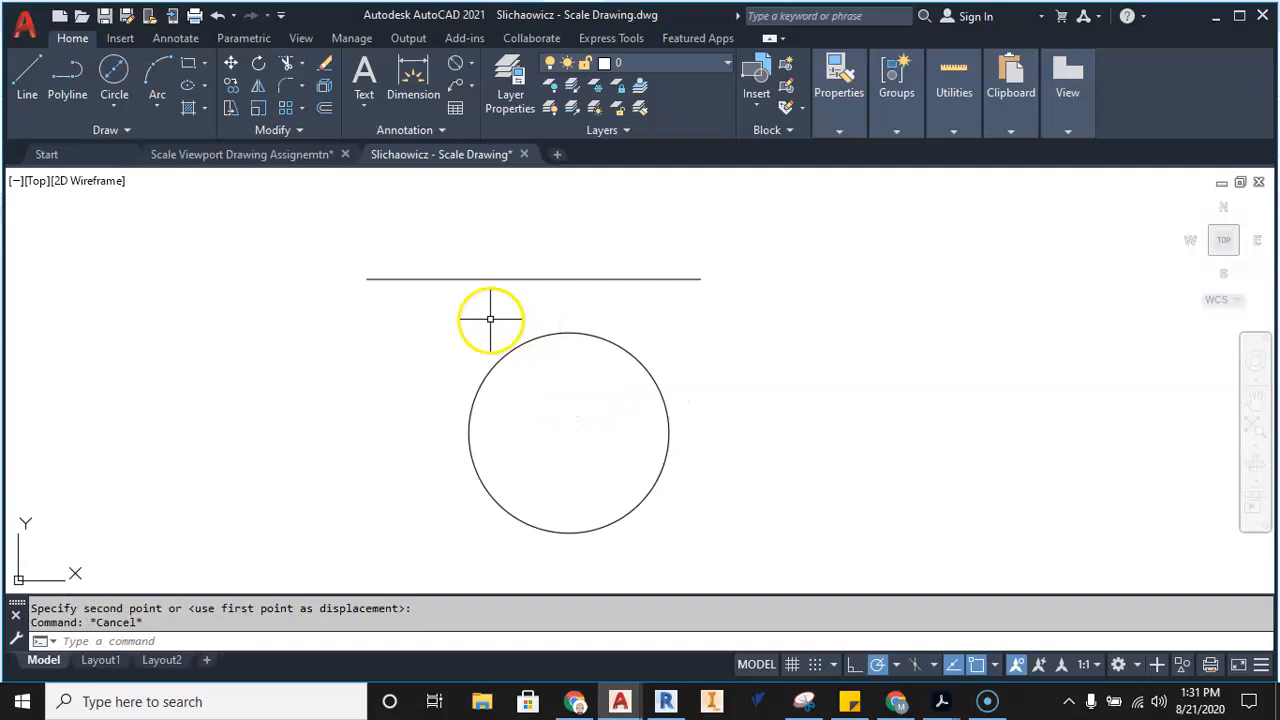
# Add a linear dimension between the horizontal line's two endpoints, placing the dimension line above it.
pyautogui.moveTo(410, 301); pyautogui.dragTo(426, 309, button='middle')
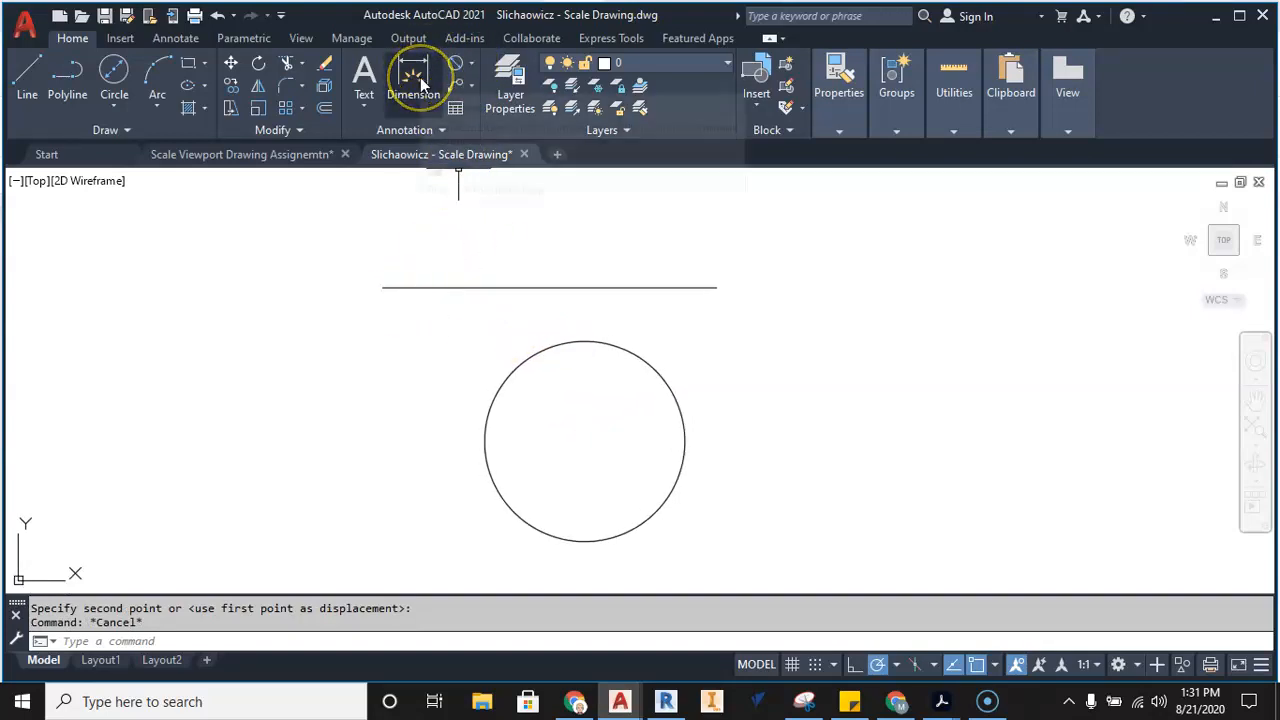
pyautogui.click(472, 63)
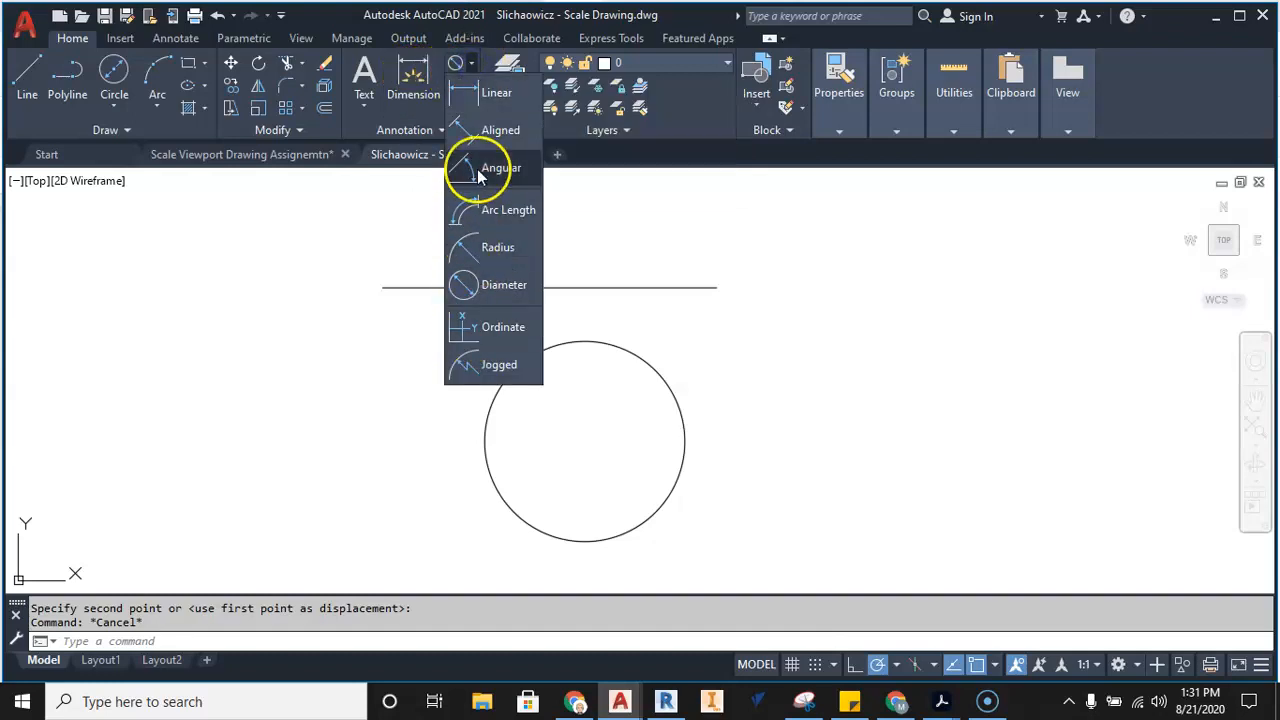
pyautogui.click(496, 91)
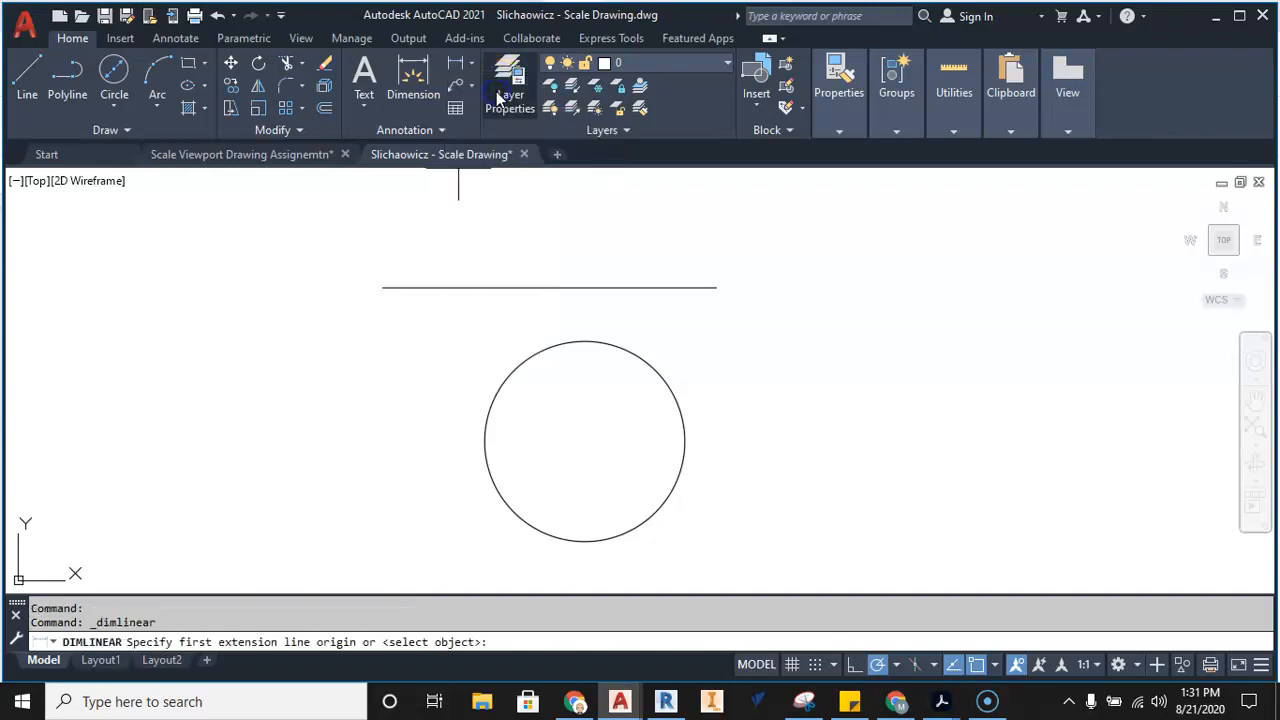
pyautogui.click(383, 288)
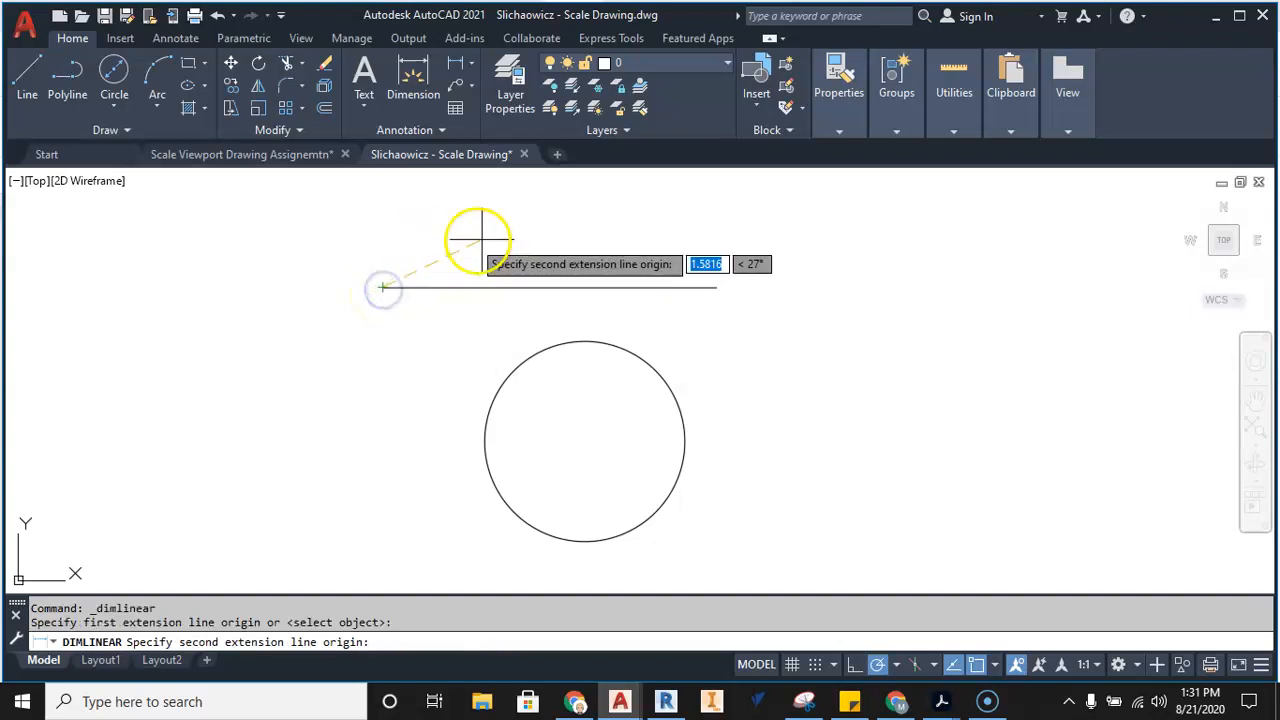
pyautogui.click(716, 288)
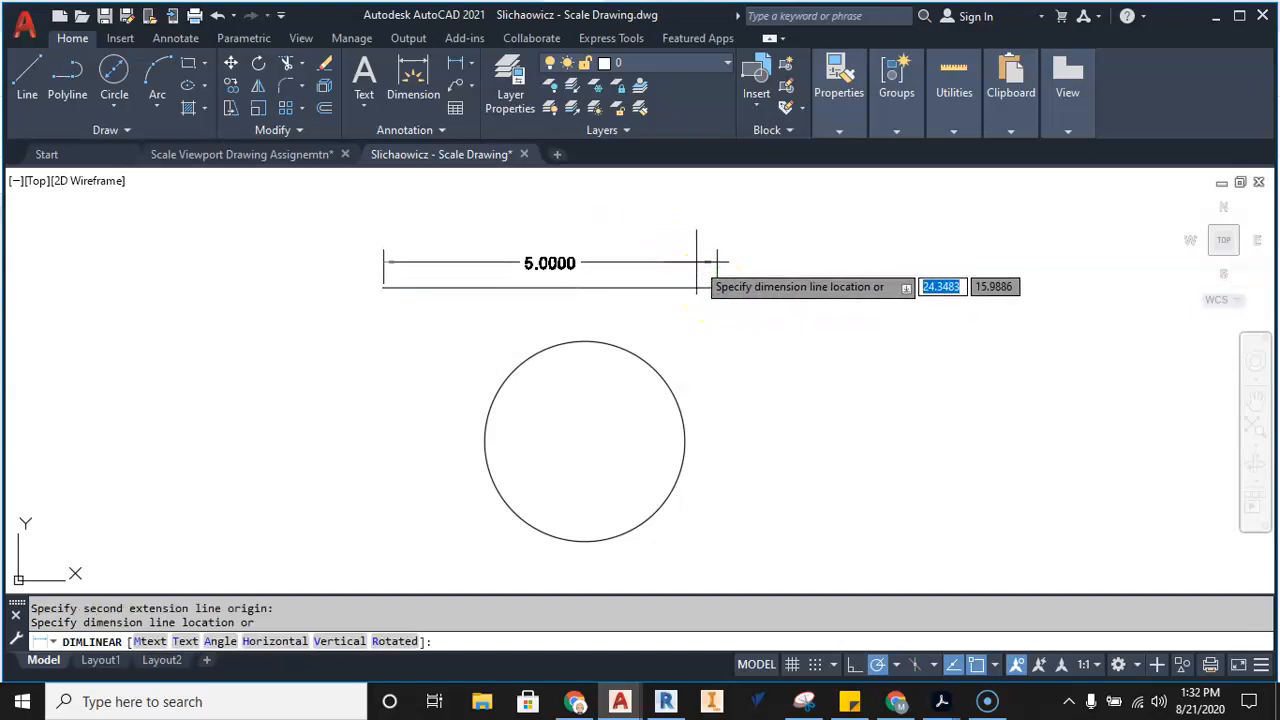
pyautogui.click(697, 247)
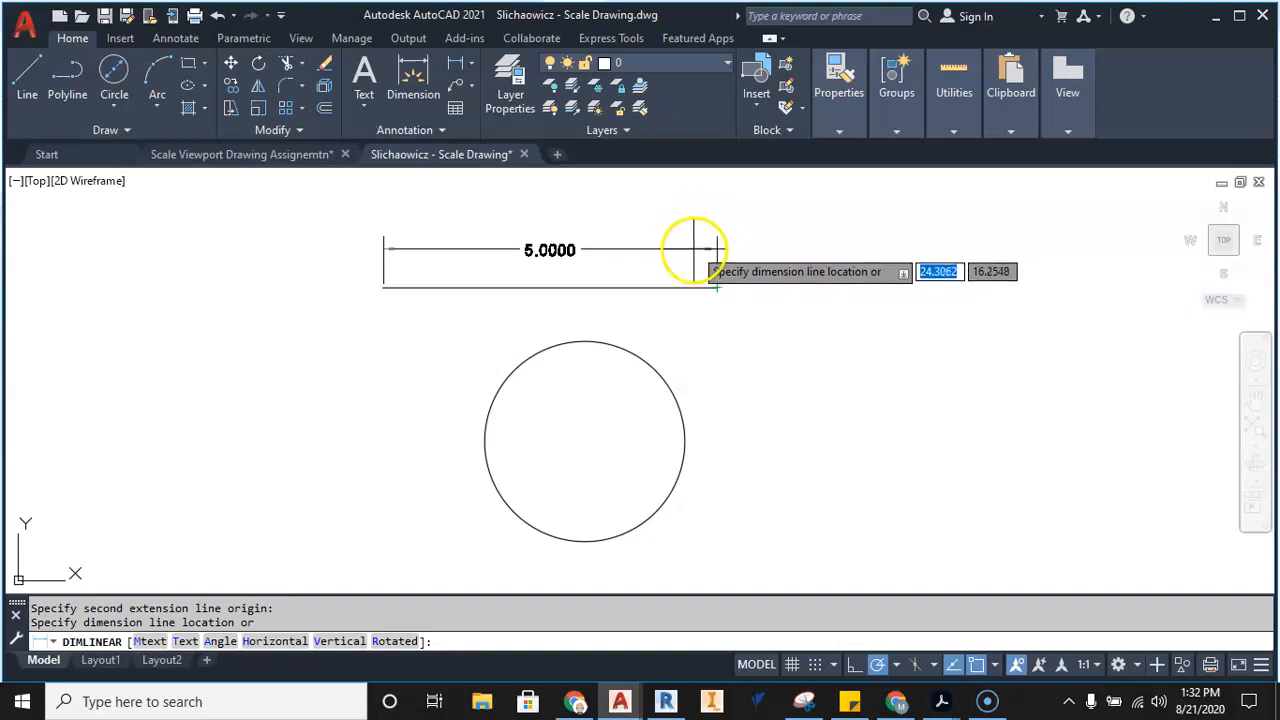
pyautogui.click(695, 241)
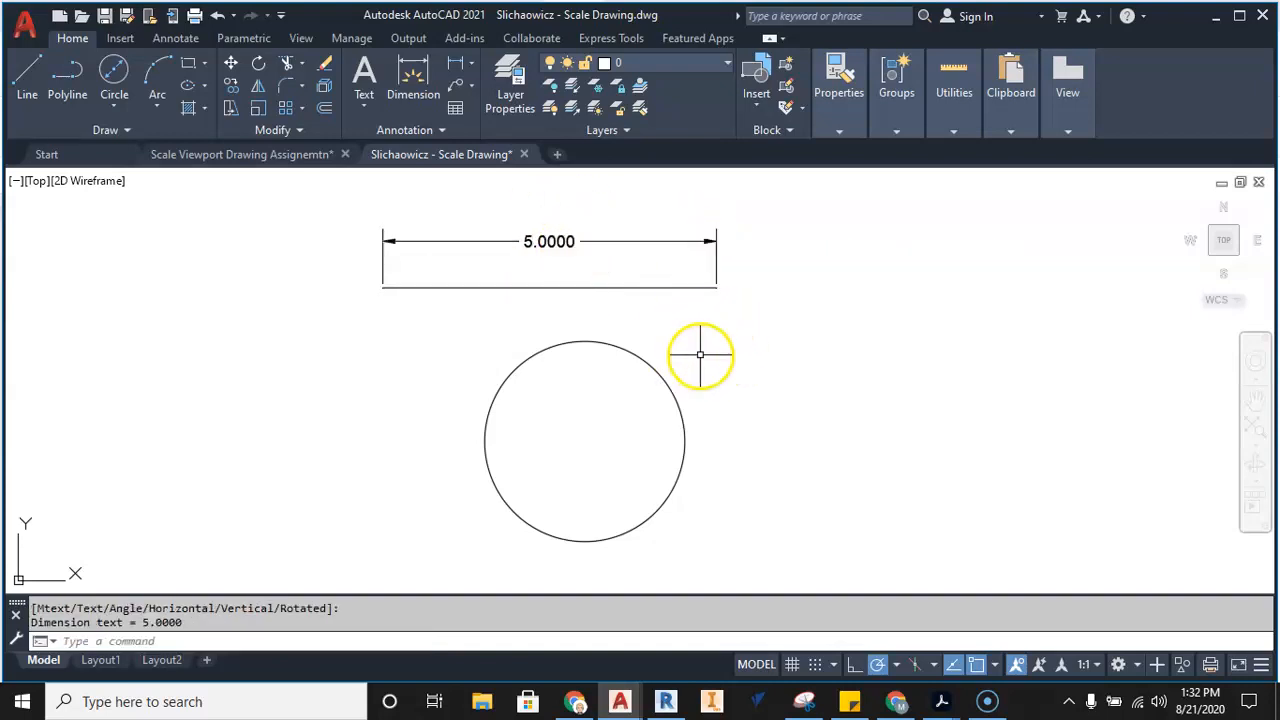
# Add a diameter dimension to the circle, placing its text above the circle's upper-right edge.
pyautogui.click(473, 63)
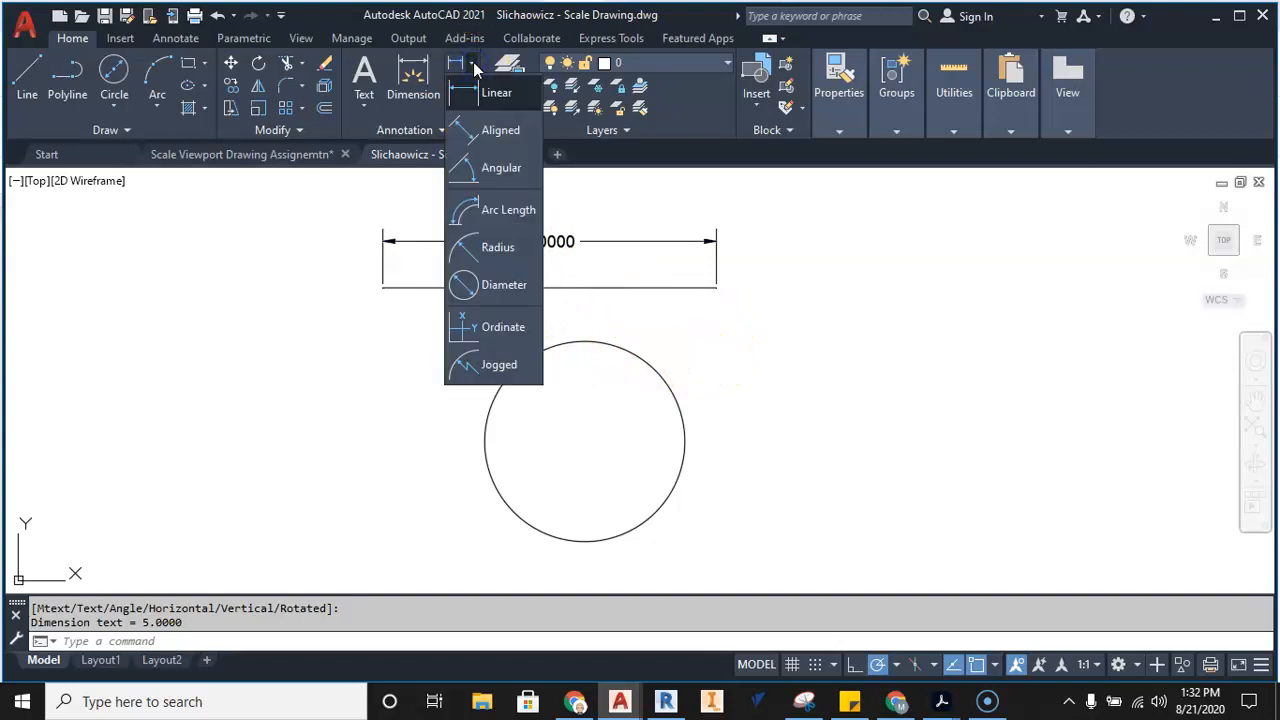
pyautogui.click(496, 285)
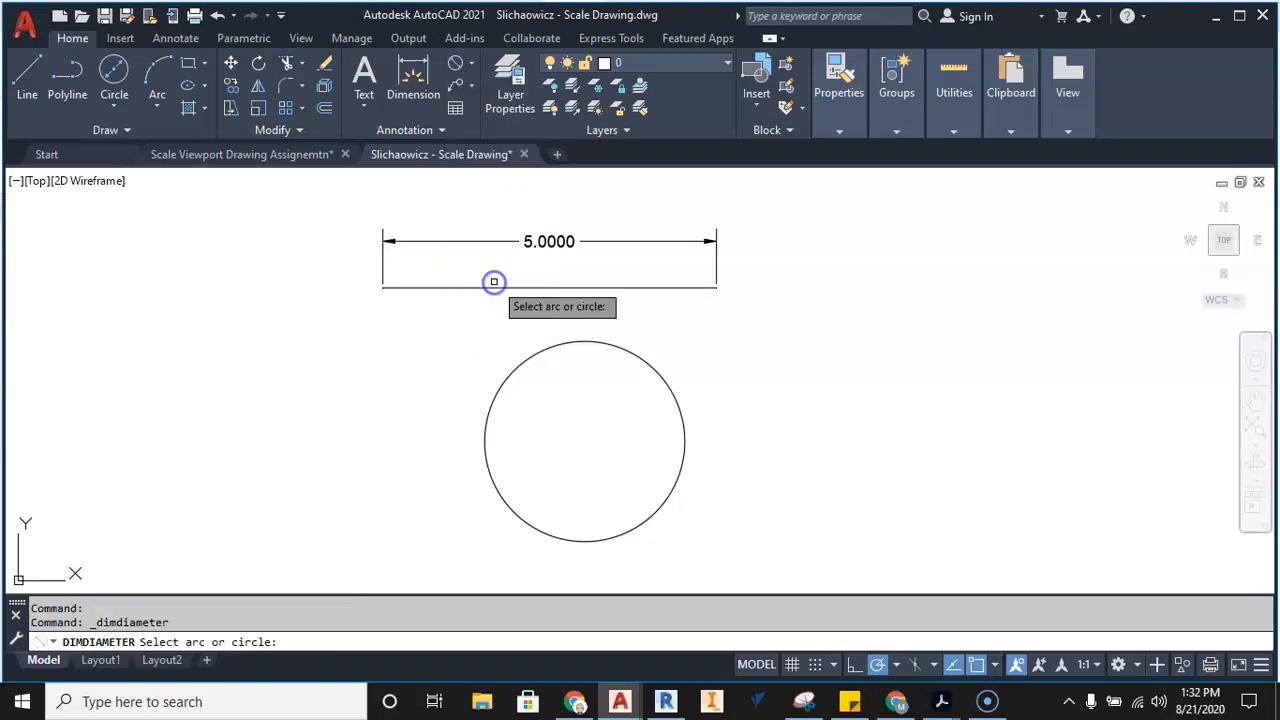
pyautogui.click(659, 373)
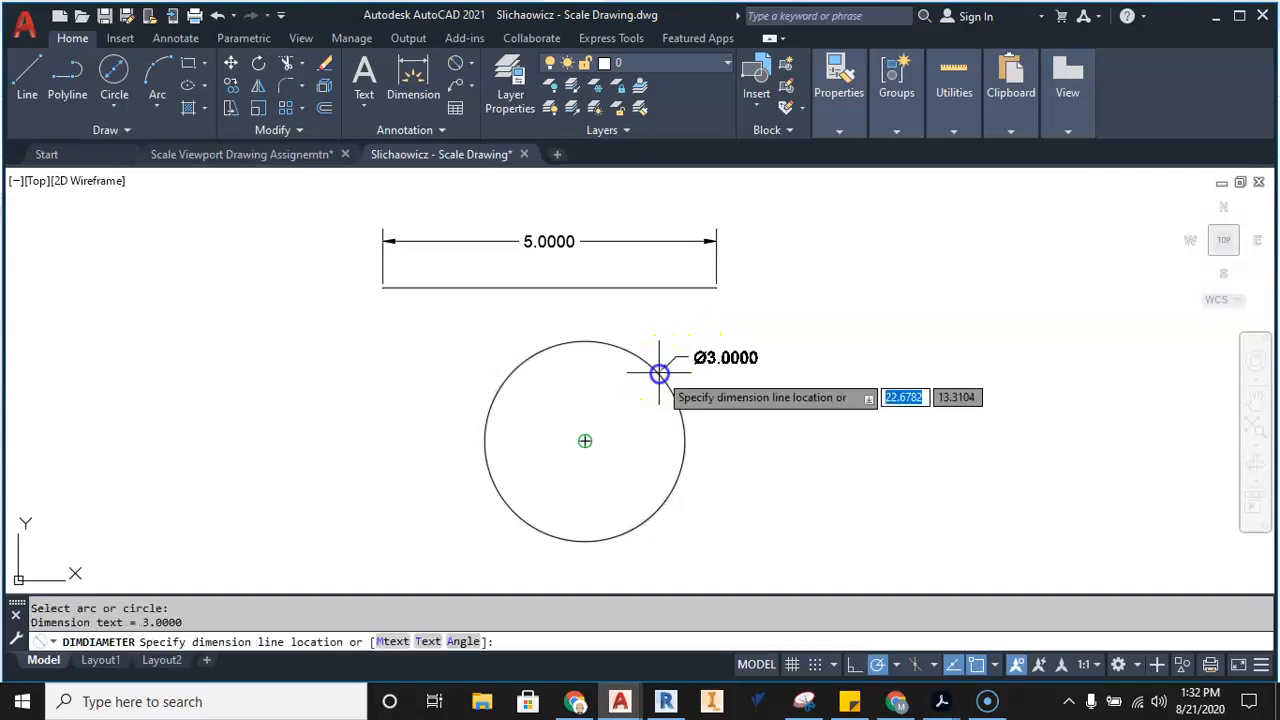
pyautogui.click(647, 317)
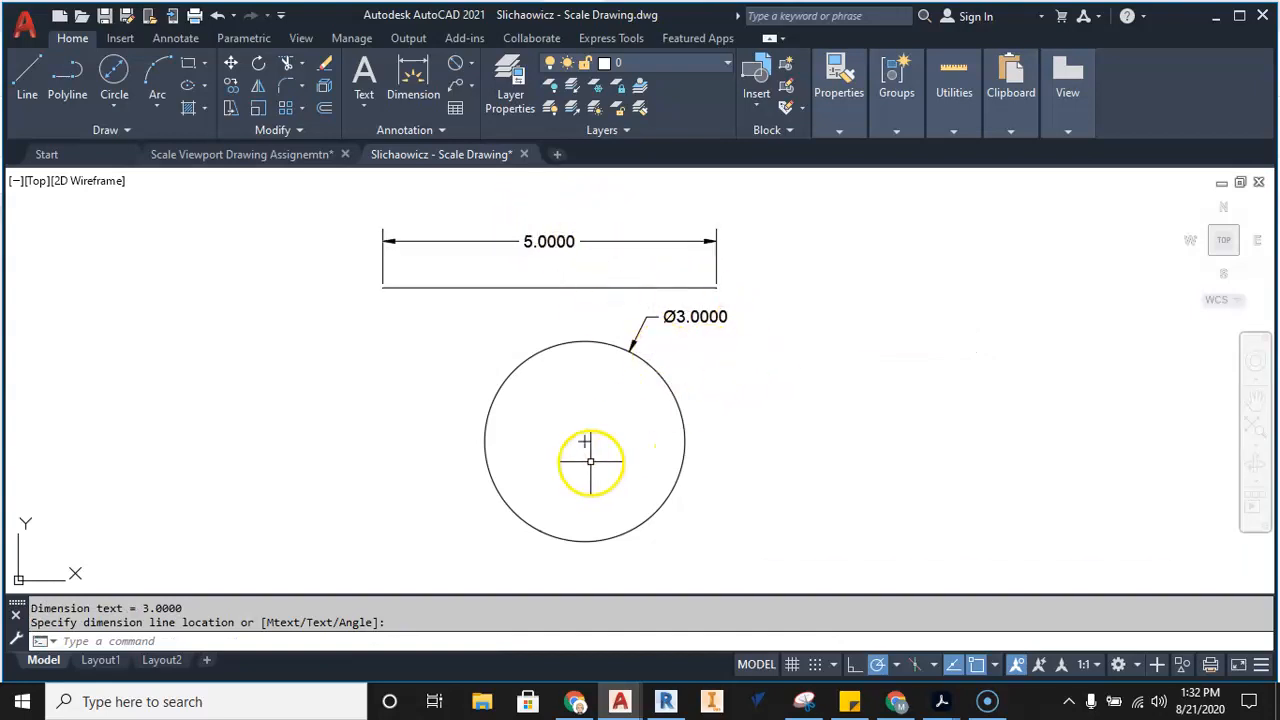
# Save the dimensioned scale drawing.
pyautogui.moveTo(359, 381); pyautogui.dragTo(391, 381, button='middle')
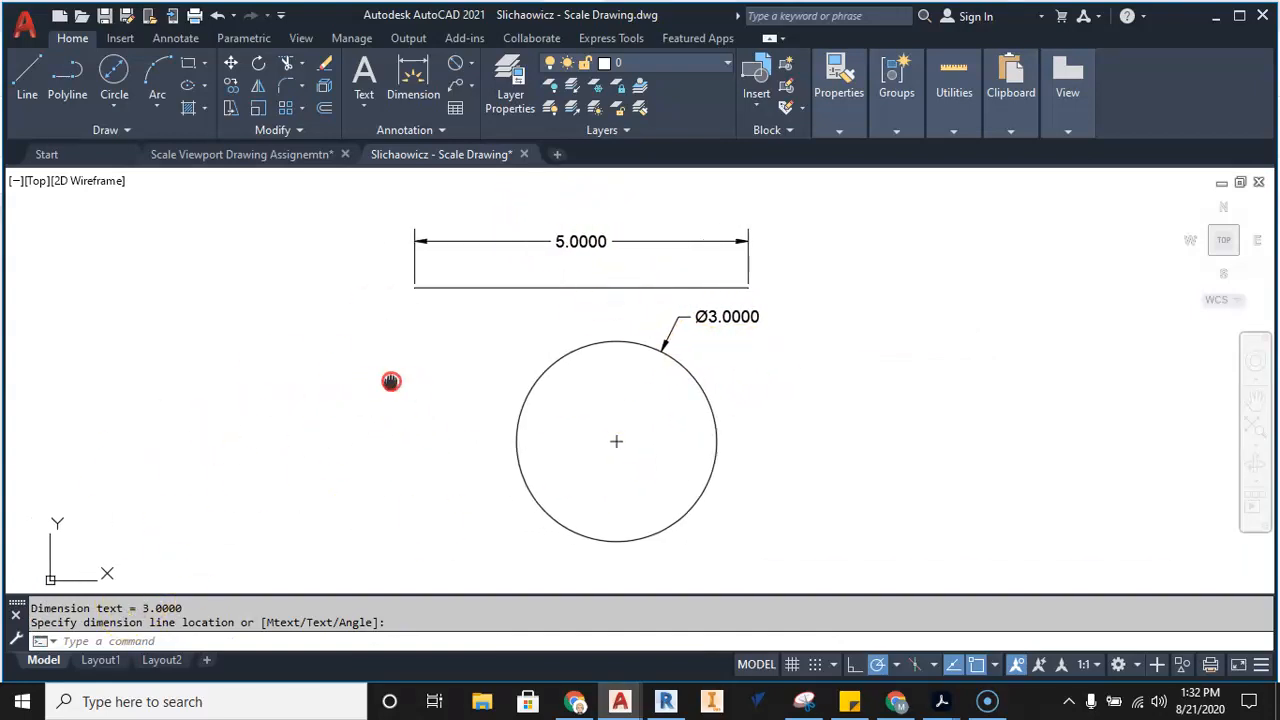
pyautogui.click(274, 314)
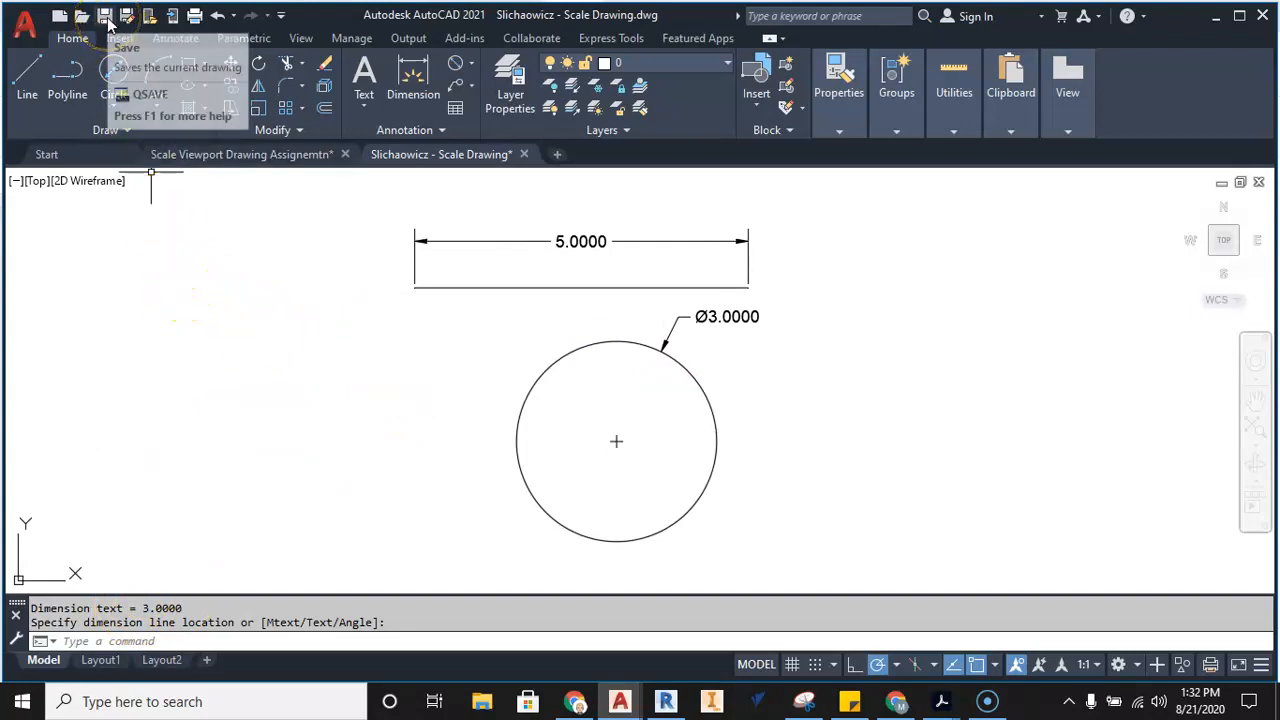
pyautogui.click(106, 17)
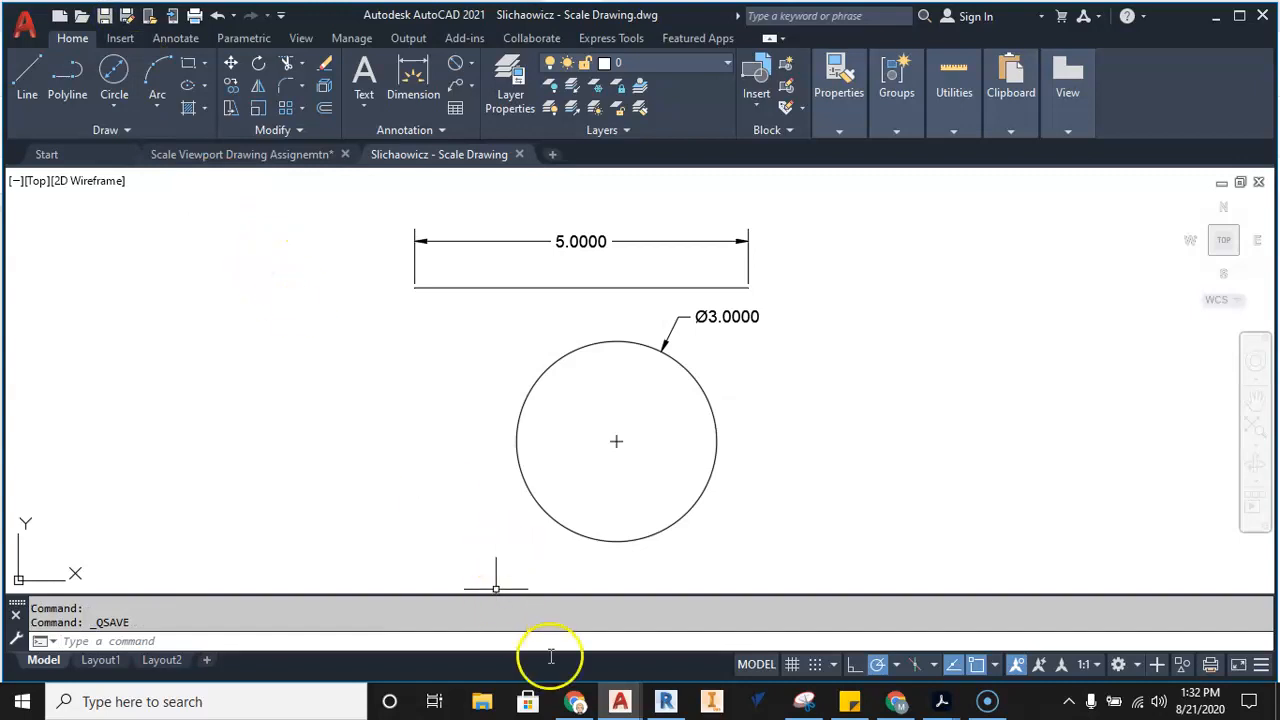
# Review the remaining assignment directions in the AutoCAD Scale Drawing Plot document in Chrome.
pyautogui.click(575, 703)
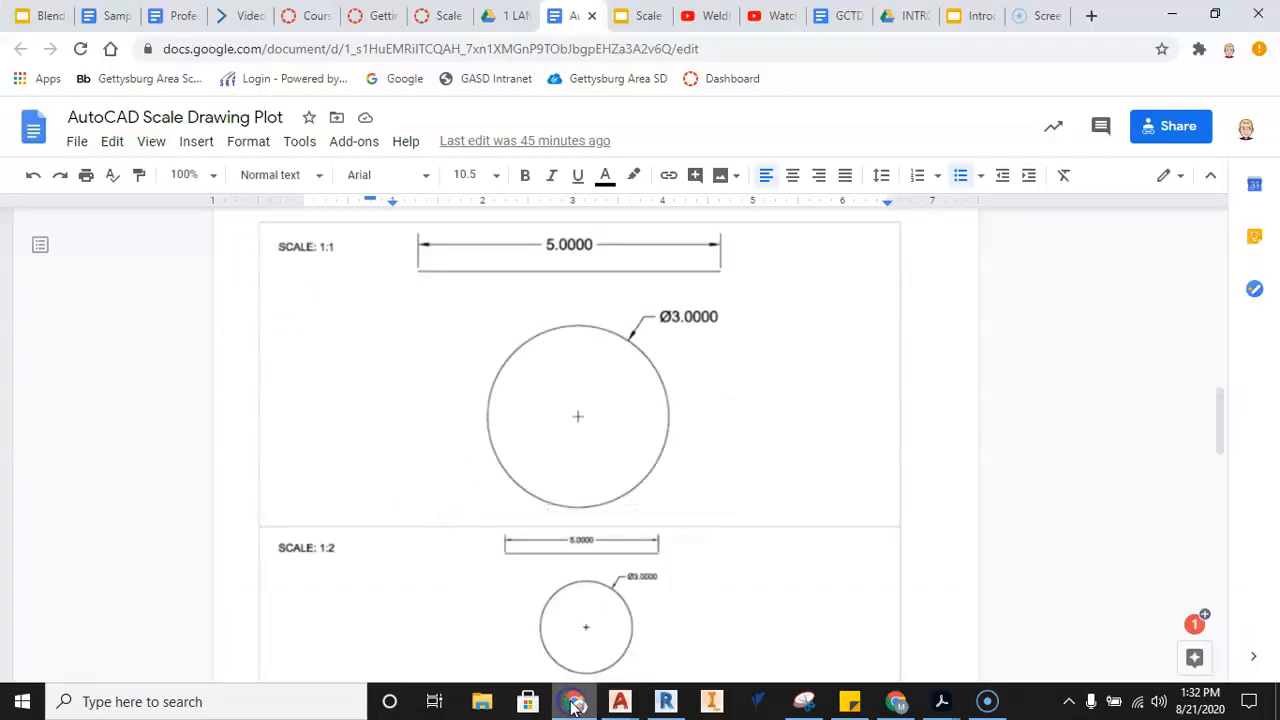
pyautogui.scroll(10, 552, 580)
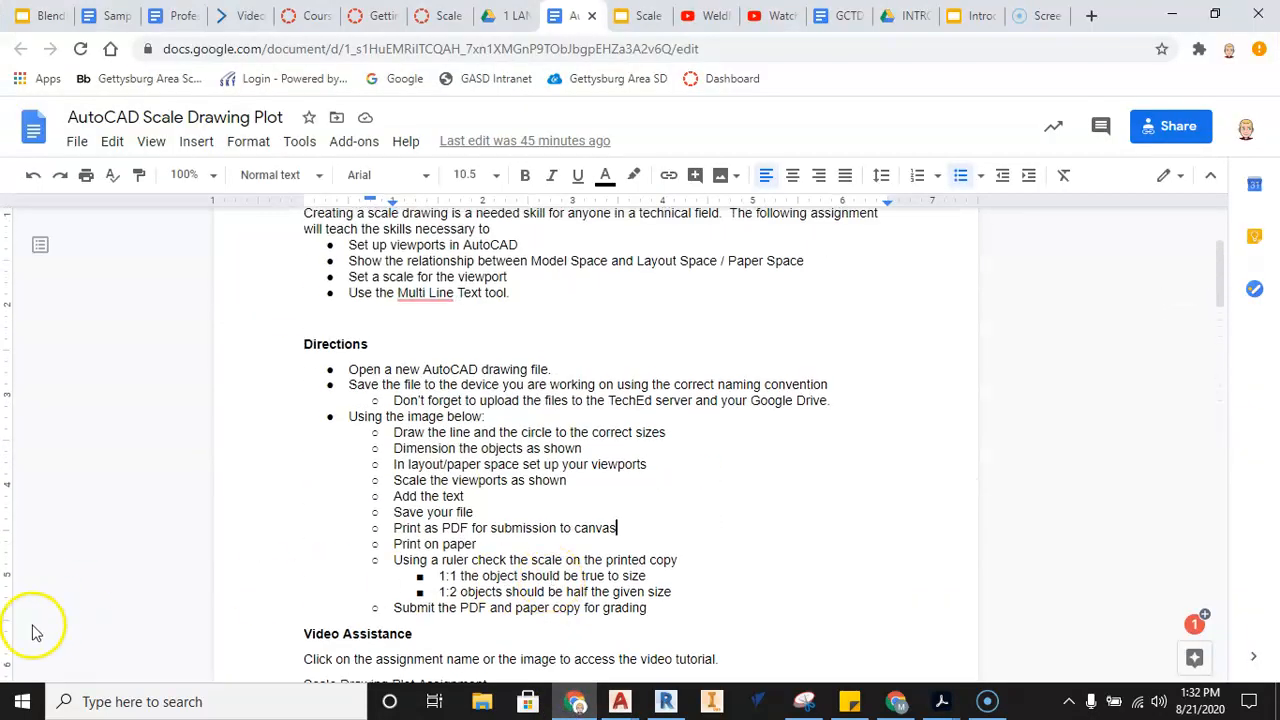
pyautogui.click(35, 661)
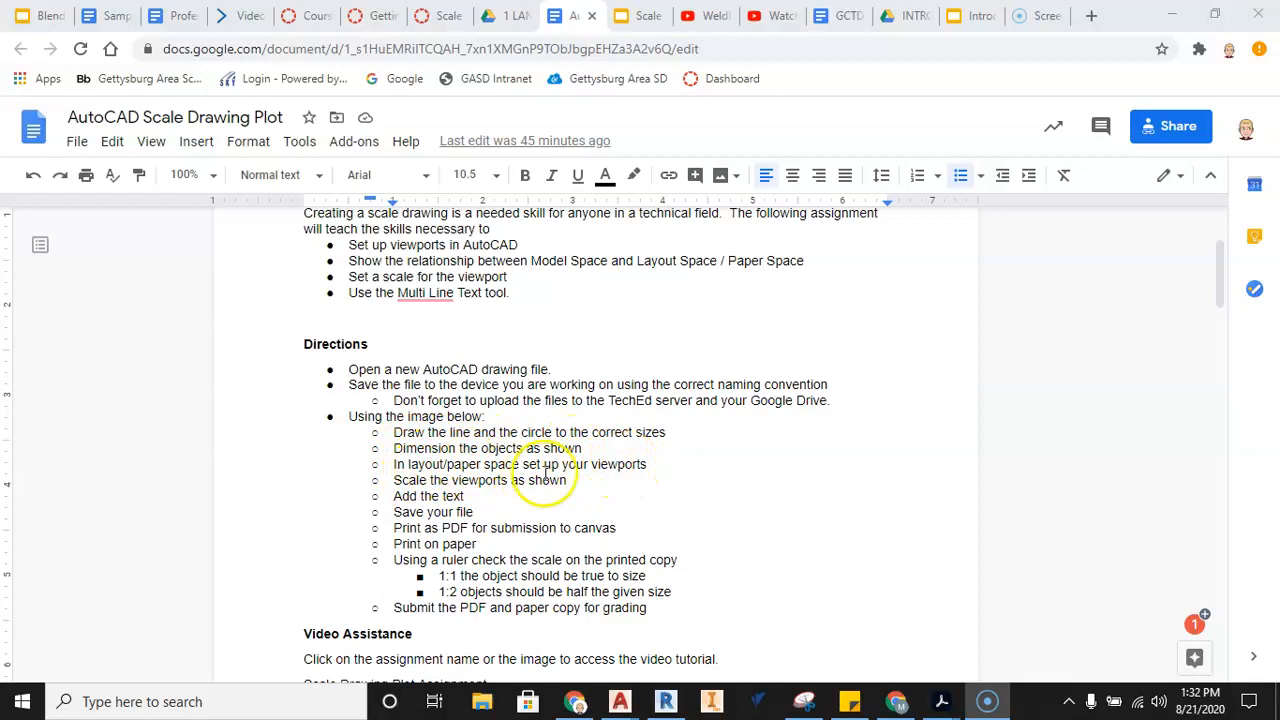
pyautogui.scroll(-1, 464, 464)
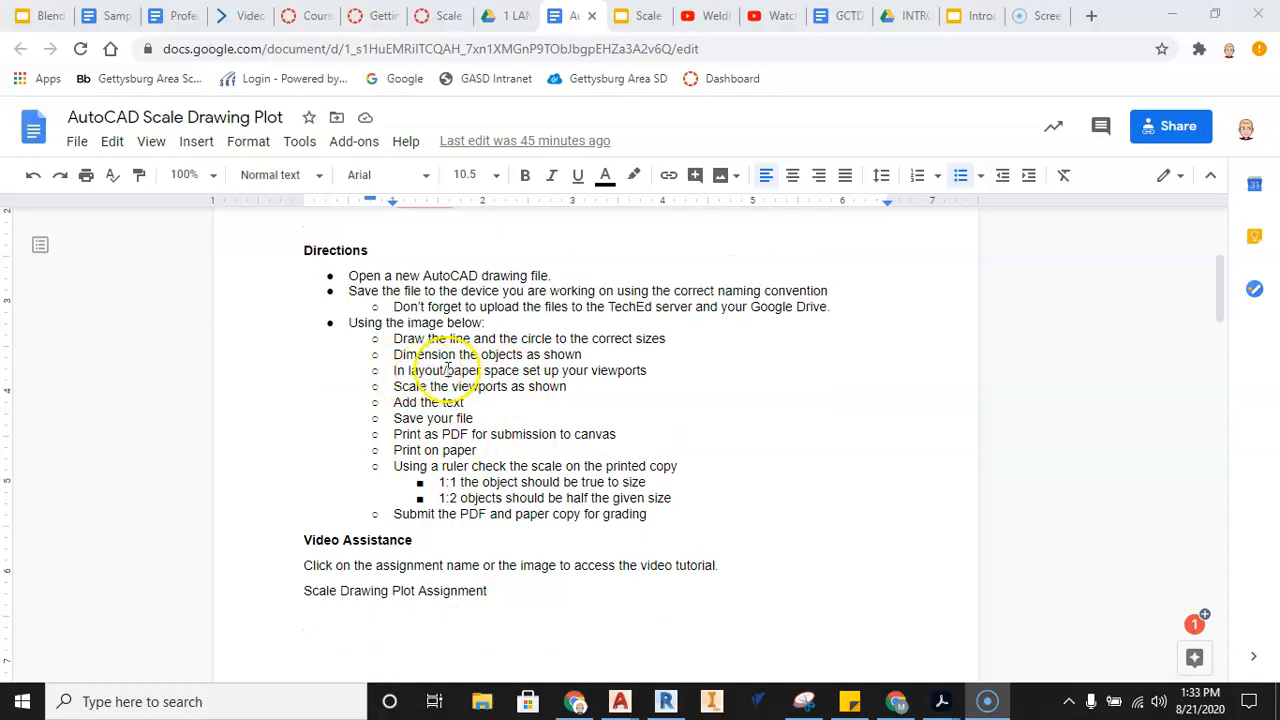
# Return to the scale drawing in AutoCAD and open Layout1.
pyautogui.click(620, 701)
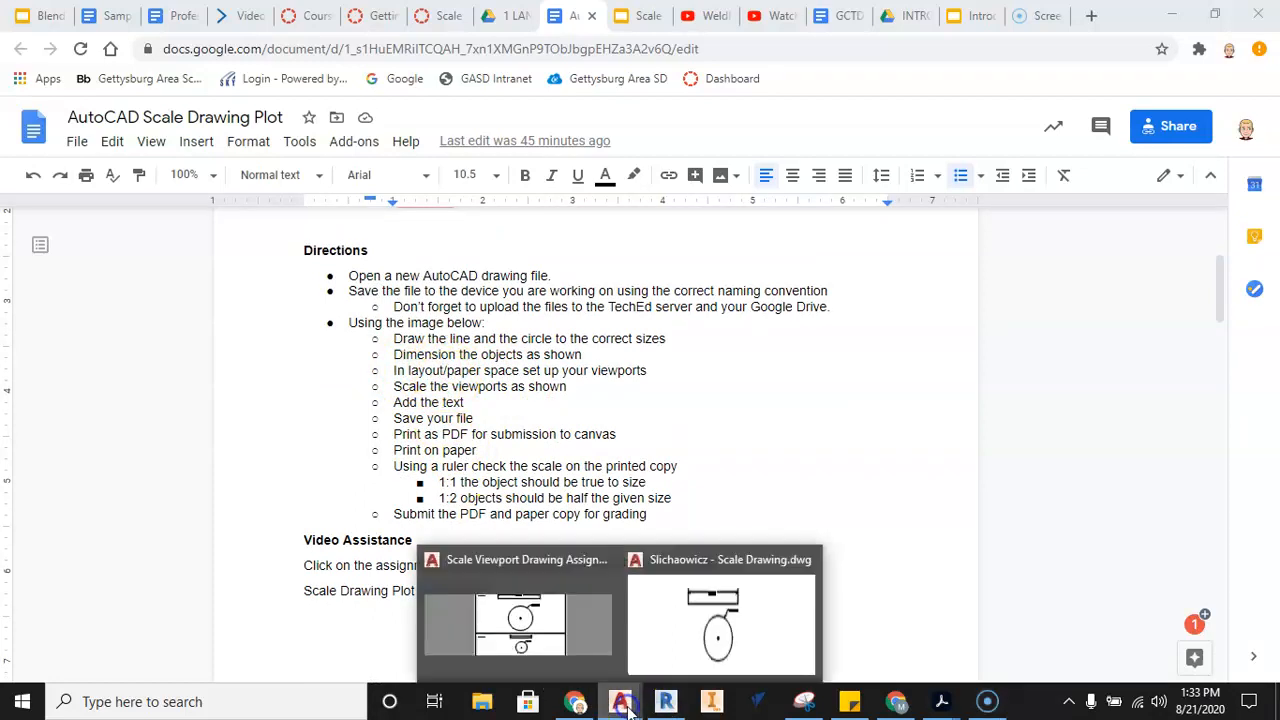
pyautogui.click(683, 617)
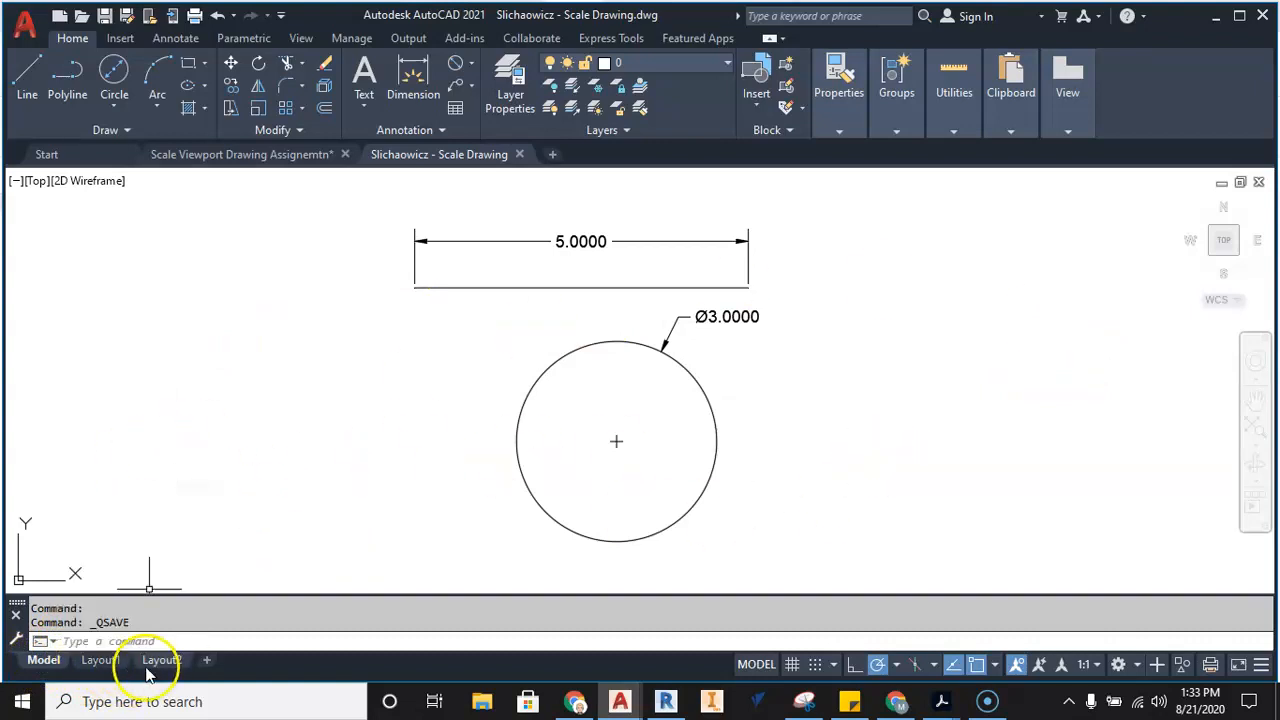
pyautogui.moveTo(143, 669)
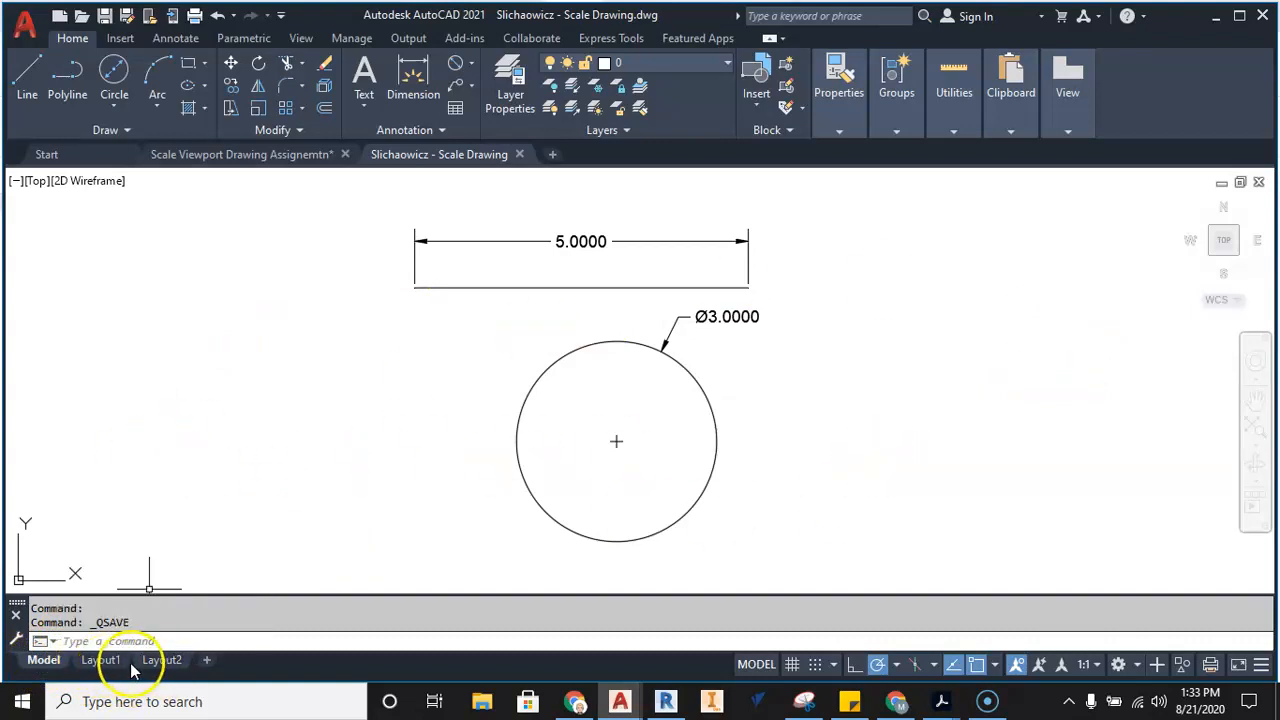
pyautogui.click(110, 664)
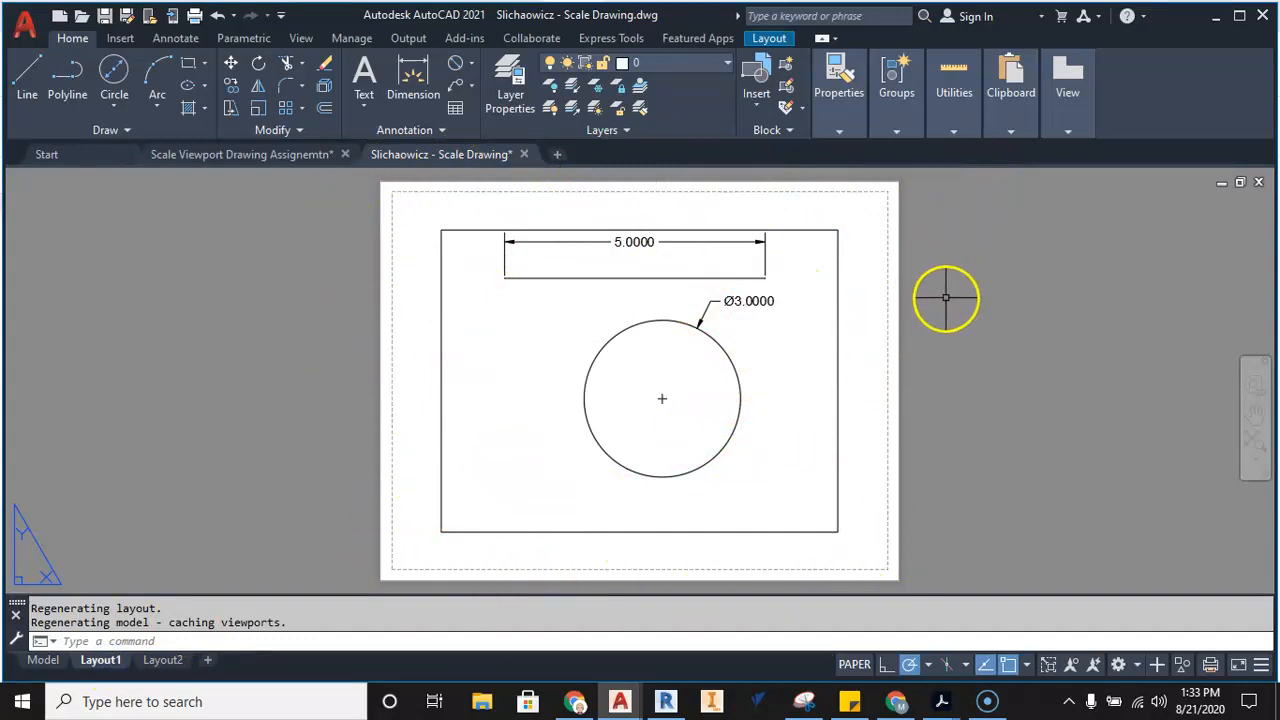
# Examine the sheet edges, the dashed printable-area boundary and the viewport border on Layout1.
pyautogui.moveTo(920, 295); pyautogui.dragTo(894, 309, button='middle')
pyautogui.scroll(5, 866, 250)
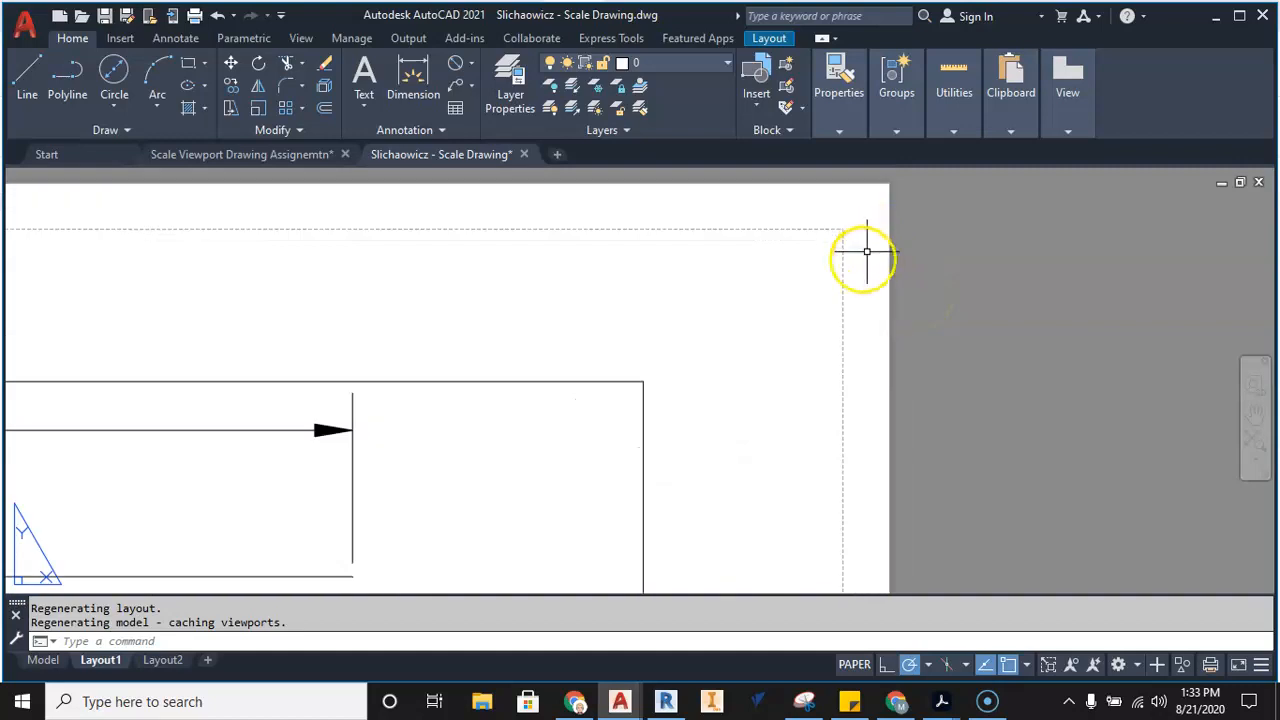
pyautogui.moveTo(854, 252); pyautogui.dragTo(852, 308, button='middle')
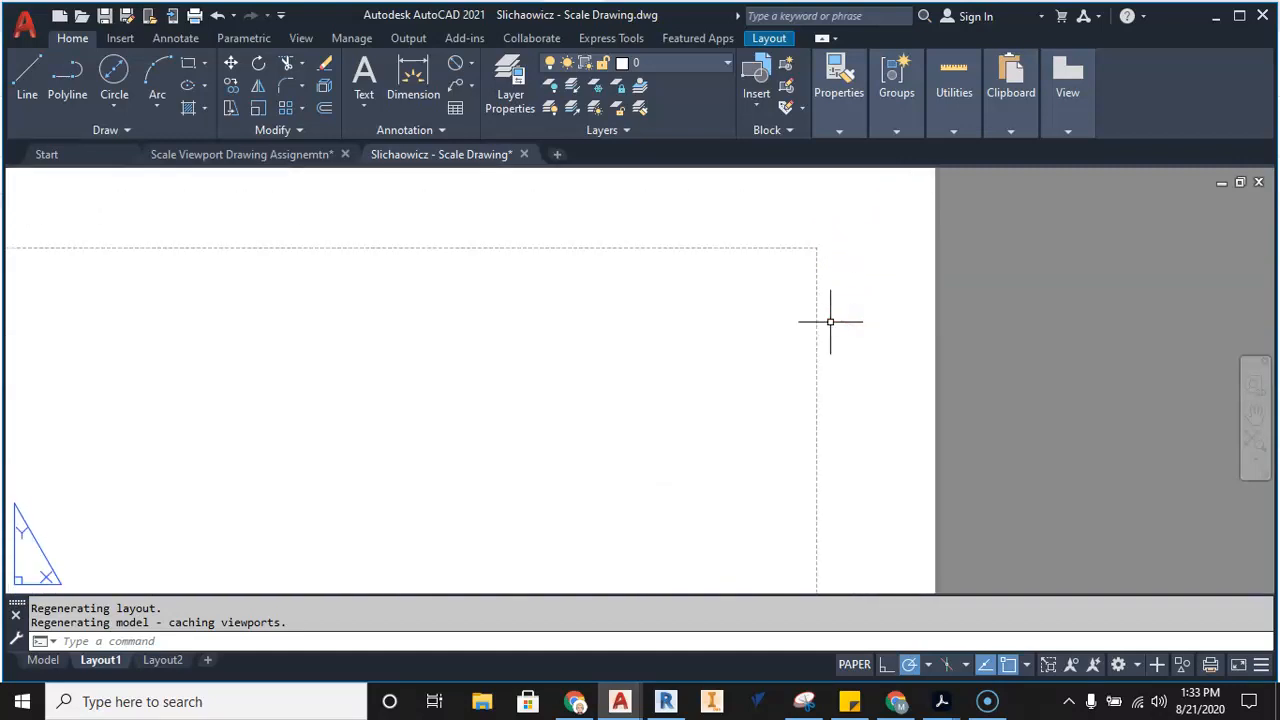
pyautogui.scroll(2, 830, 322)
pyautogui.scroll(-2, 830, 322)
pyautogui.moveTo(826, 294); pyautogui.dragTo(906, 241, button='middle')
pyautogui.scroll(-6, 814, 340)
pyautogui.scroll(-4, 871, 302)
pyautogui.scroll(6, 434, 543)
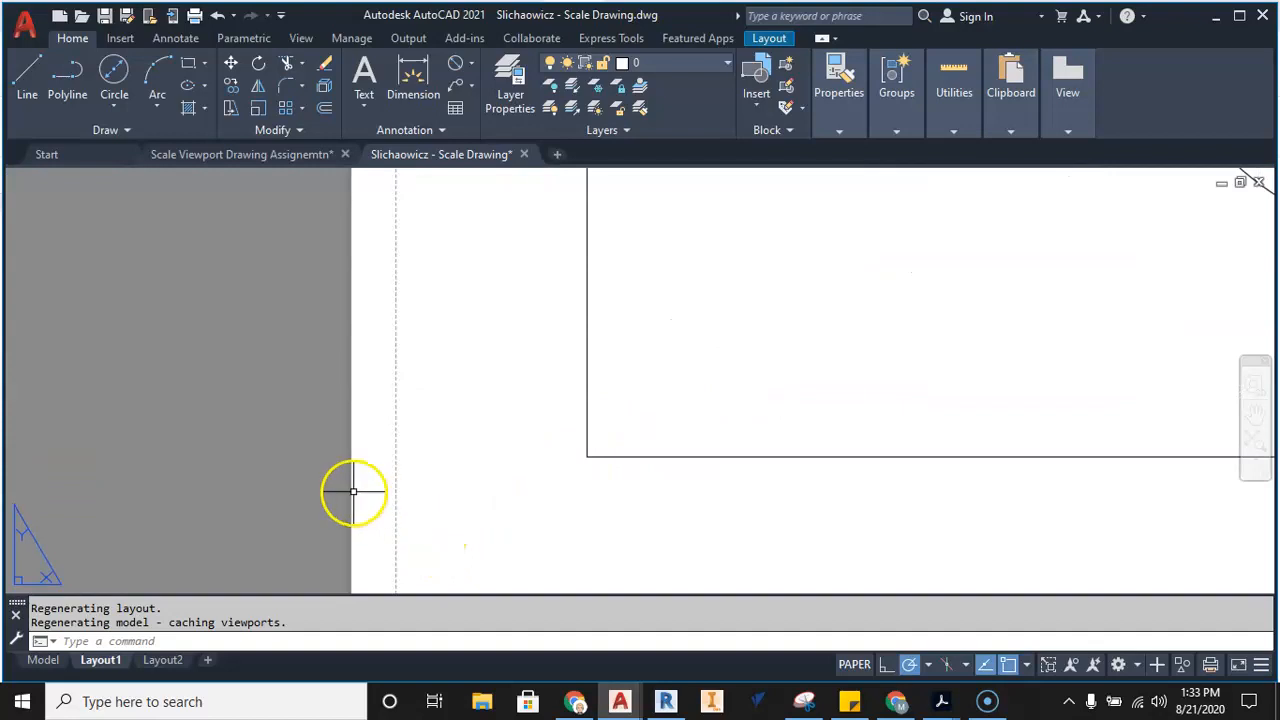
pyautogui.scroll(3, 393, 405)
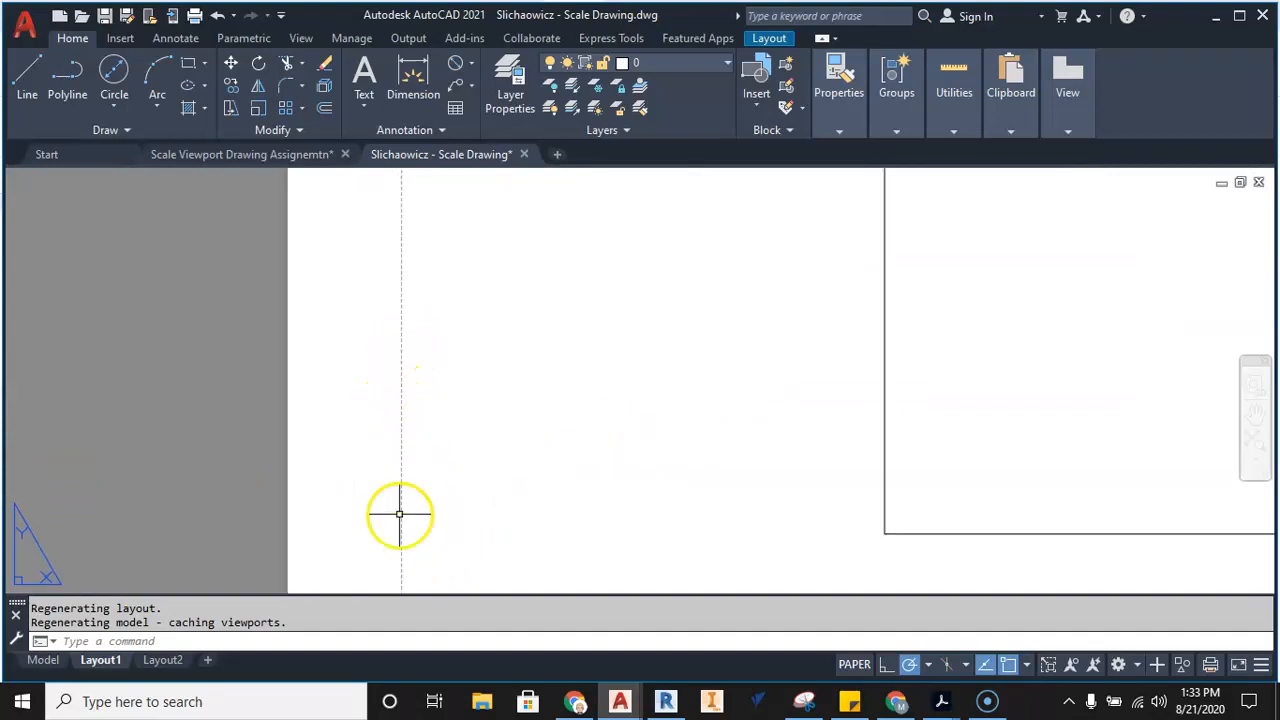
pyautogui.scroll(-9, 404, 505)
pyautogui.scroll(2, 408, 477)
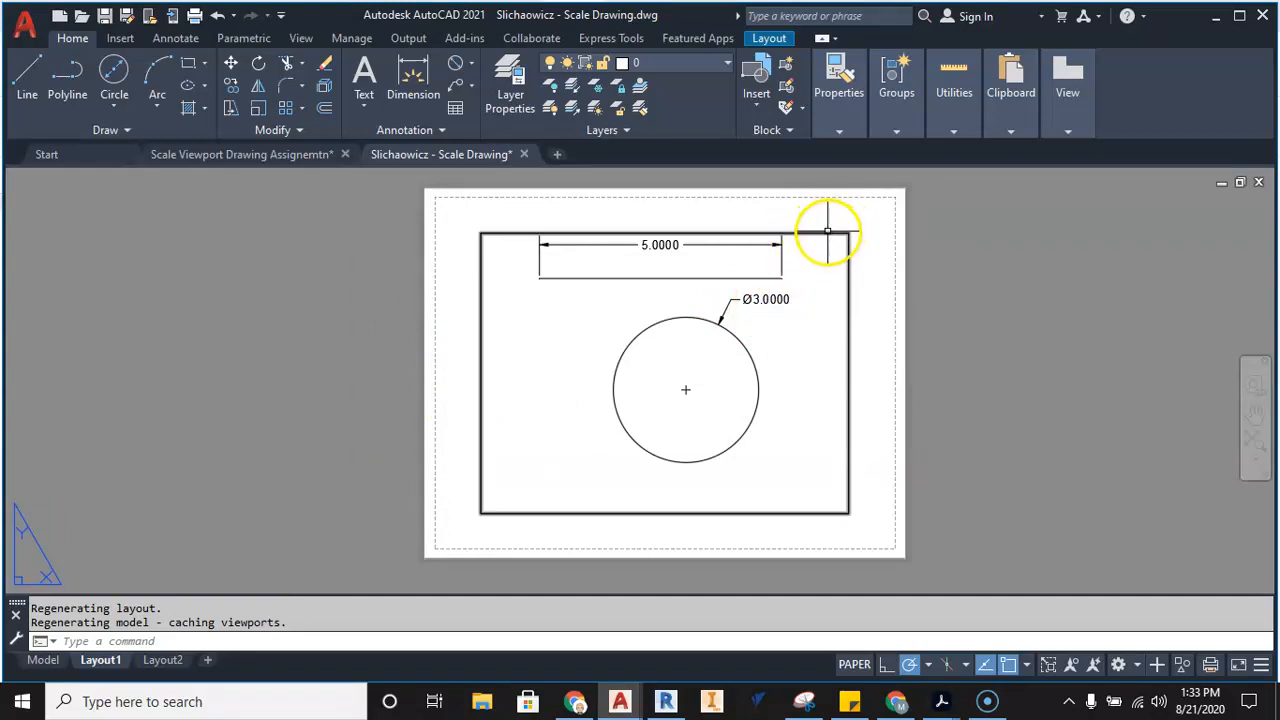
pyautogui.scroll(5, 827, 230)
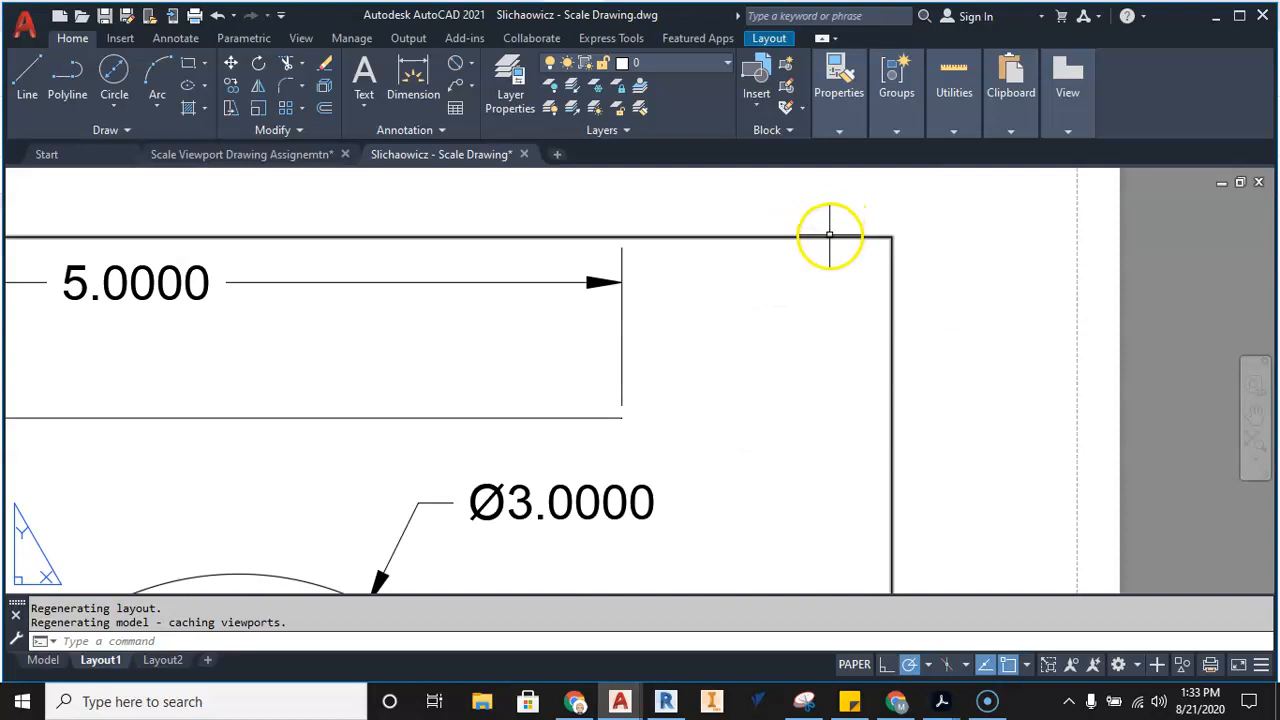
pyautogui.scroll(-4, 824, 232)
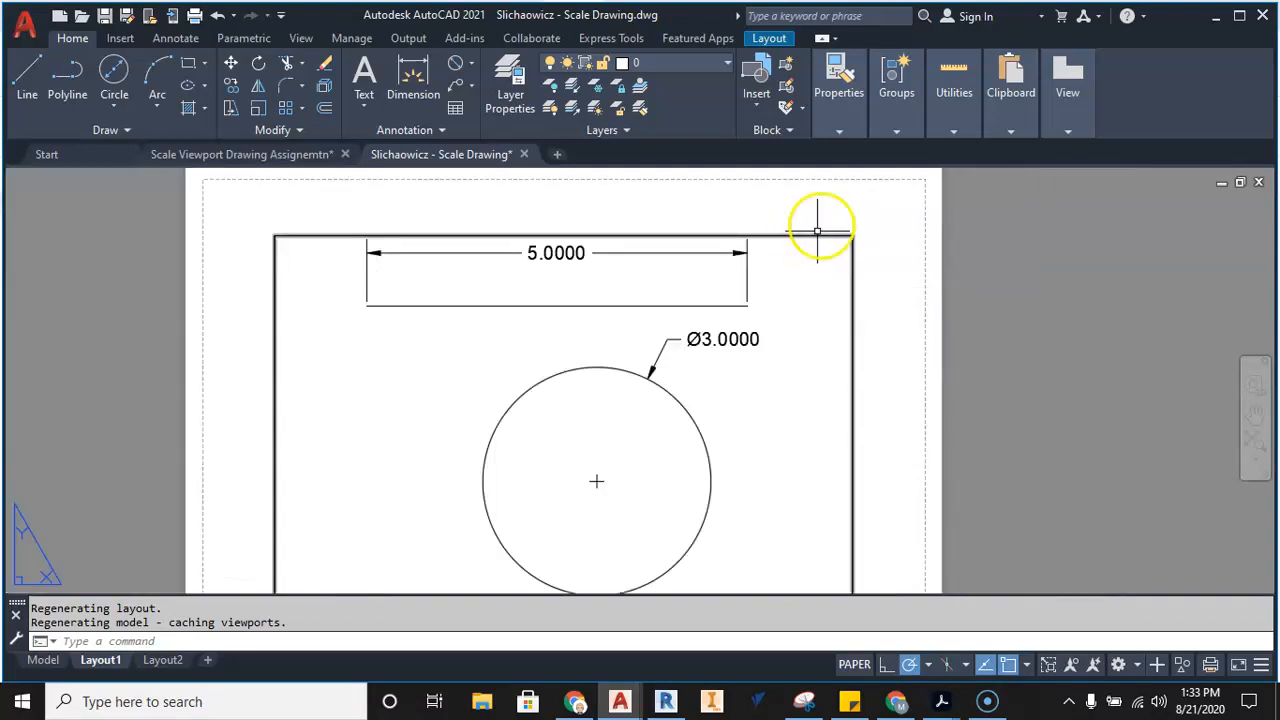
# Select the Layout1 viewport and stretch its corners to frame the horizontal line and the upper part of the circle.
pyautogui.moveTo(820, 234)
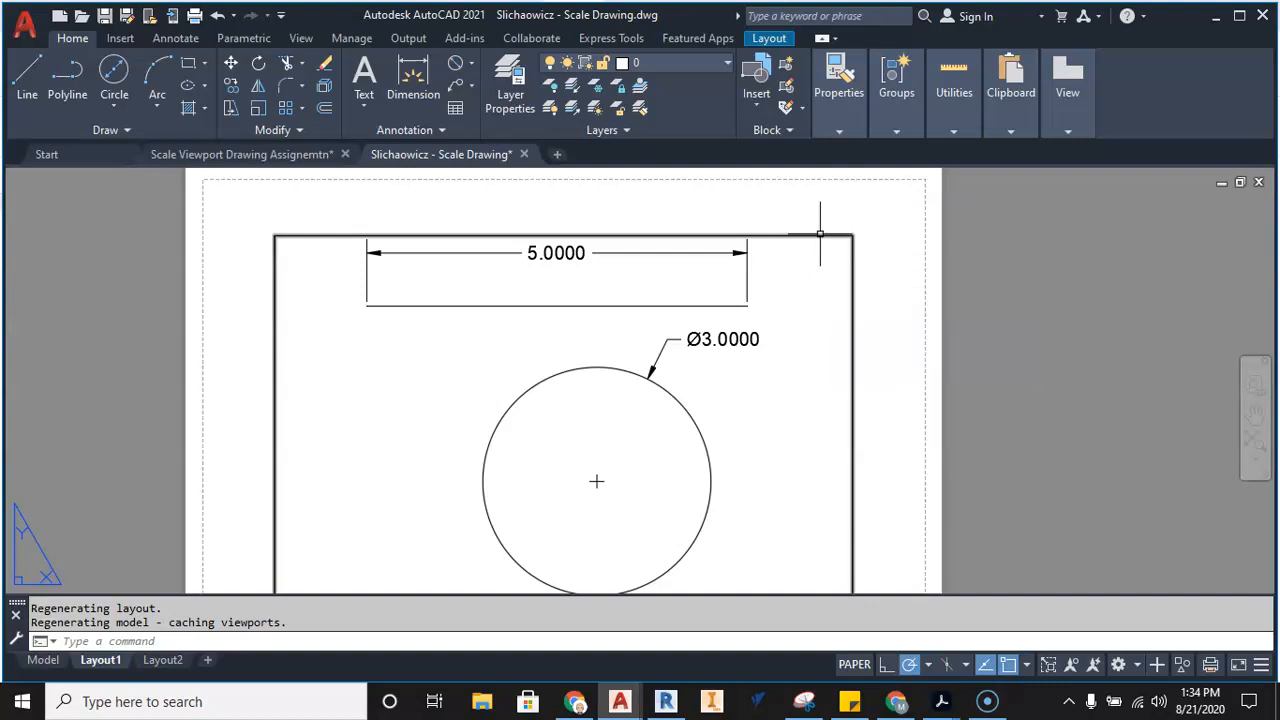
pyautogui.click(819, 234)
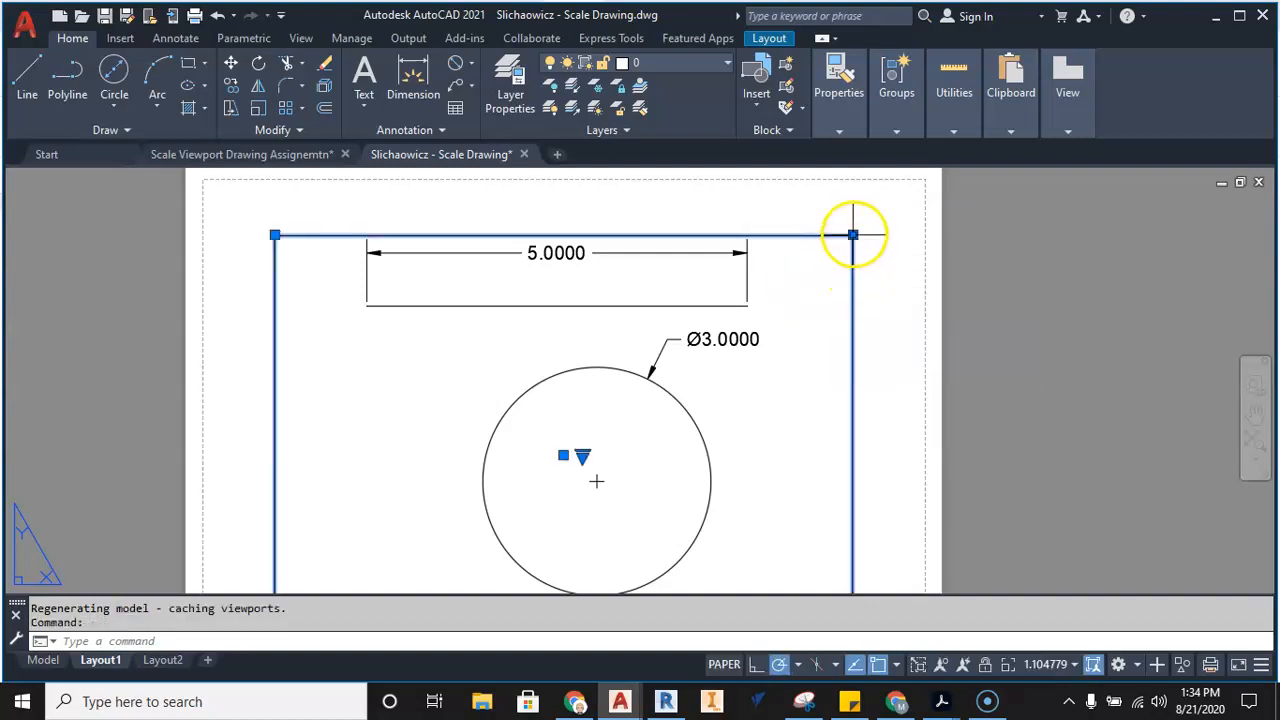
pyautogui.click(852, 234)
pyautogui.scroll(-3, 650, 290)
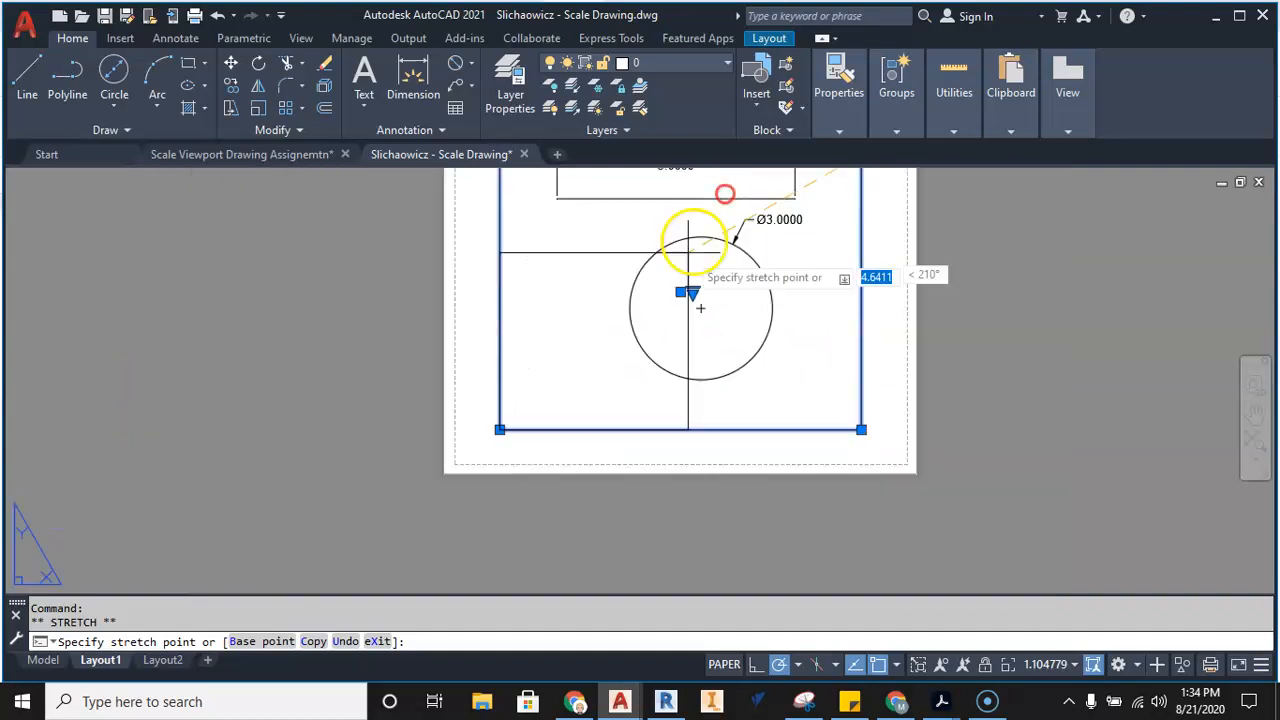
pyautogui.scroll(-4, 701, 307)
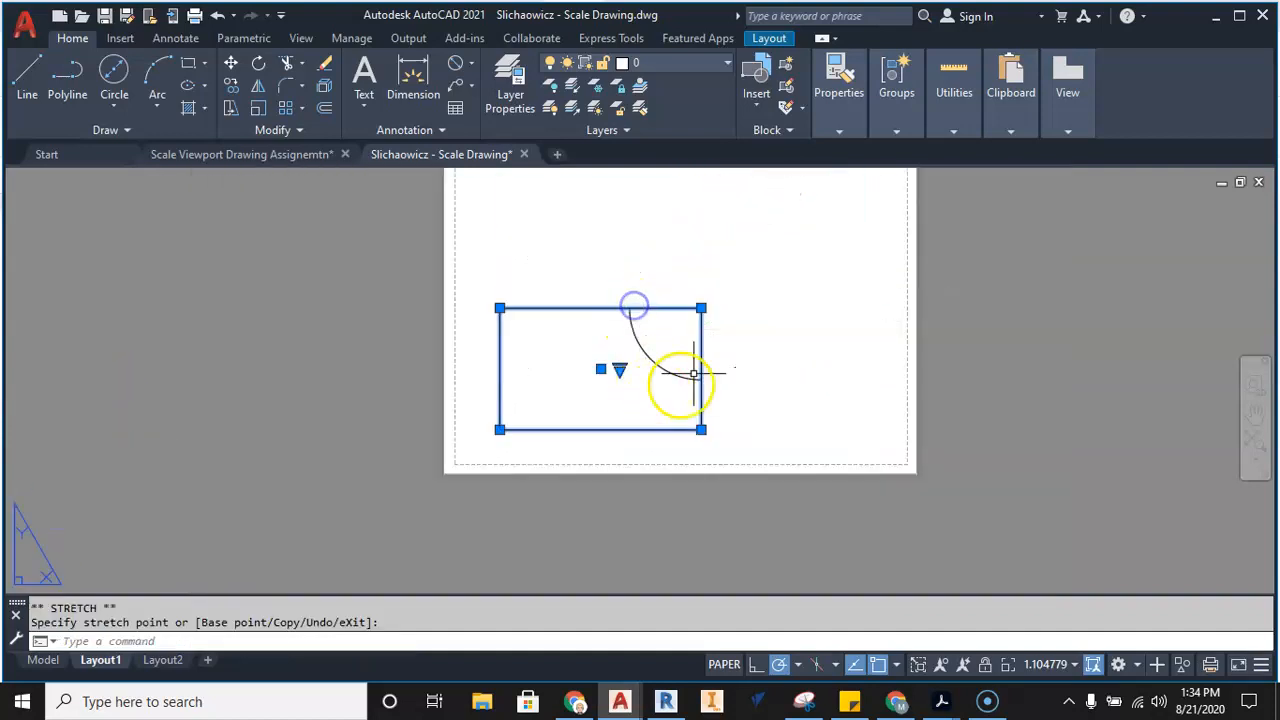
pyautogui.click(668, 260)
pyautogui.click(444, 477)
pyautogui.click(540, 372)
pyautogui.moveTo(649, 358); pyautogui.dragTo(618, 456, button='middle')
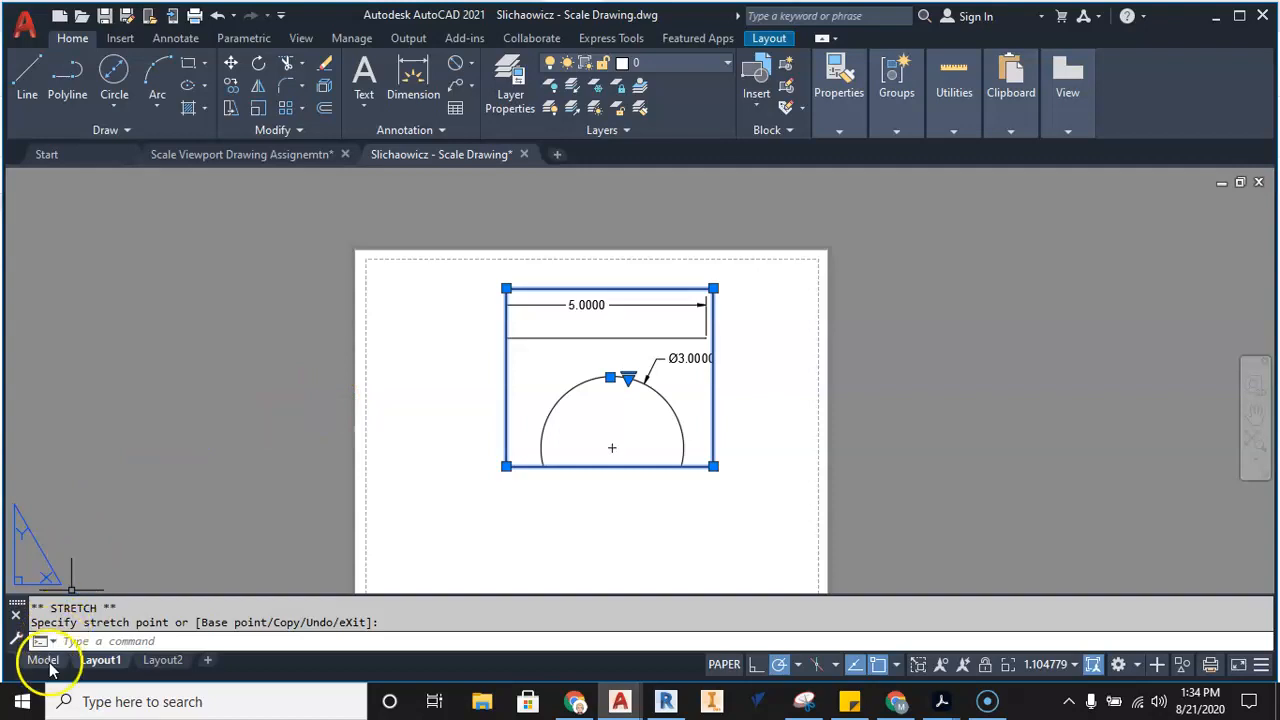
pyautogui.moveTo(597, 343); pyautogui.dragTo(685, 267, button='middle')
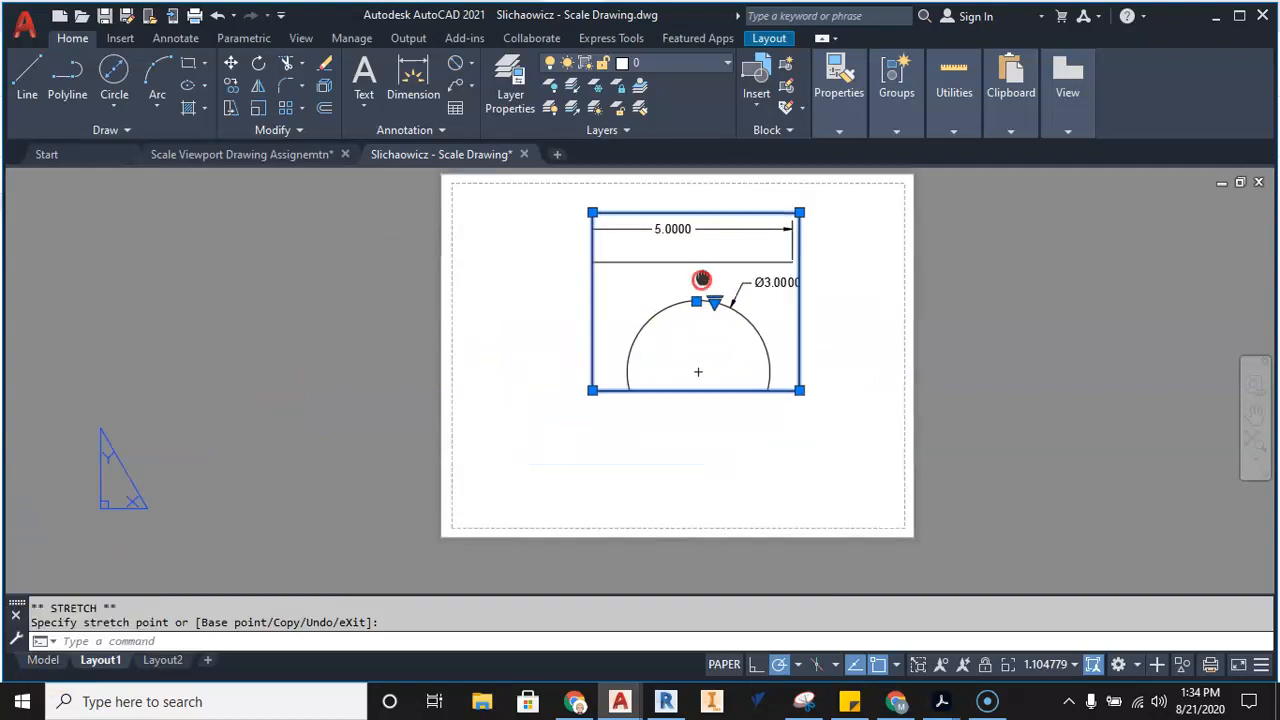
# Draw a freehand chain of connected line segments in model space, beside the circle and below the horizontal line's left end.
pyautogui.click(44, 661)
pyautogui.click(28, 78)
pyautogui.click(470, 341)
pyautogui.click(367, 341)
pyautogui.click(410, 410)
pyautogui.click(446, 386)
pyautogui.click(489, 347)
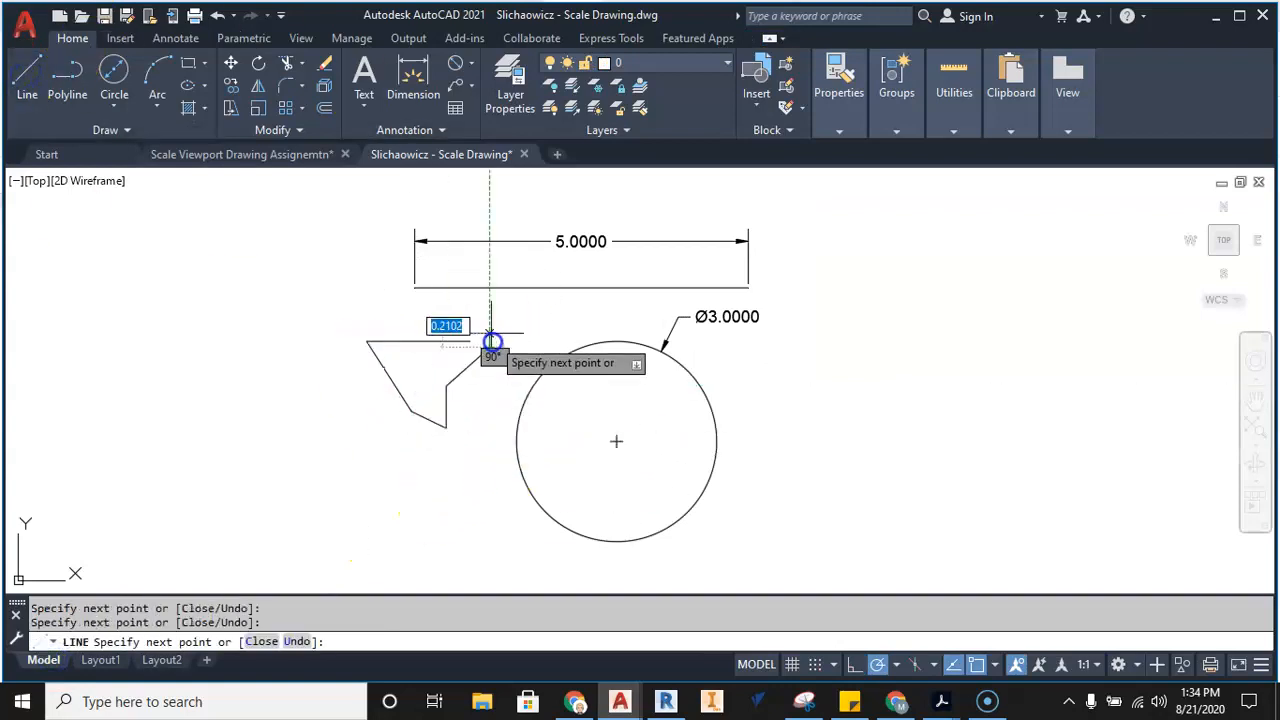
pyautogui.click(470, 323)
pyautogui.rightClick(458, 323)
pyautogui.click(490, 337)
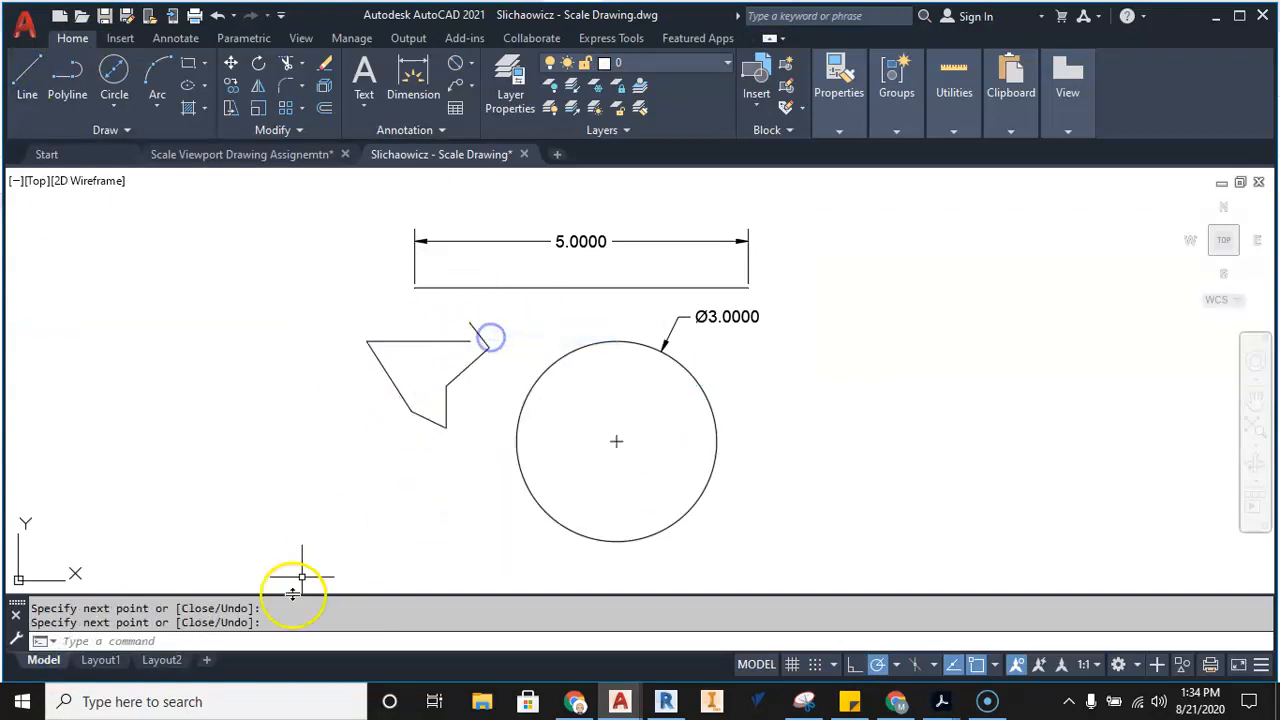
# Return to Layout1 and stretch the viewport's left side outward to take in the freehand line segments.
pyautogui.click(103, 661)
pyautogui.click(594, 342)
pyautogui.click(594, 389)
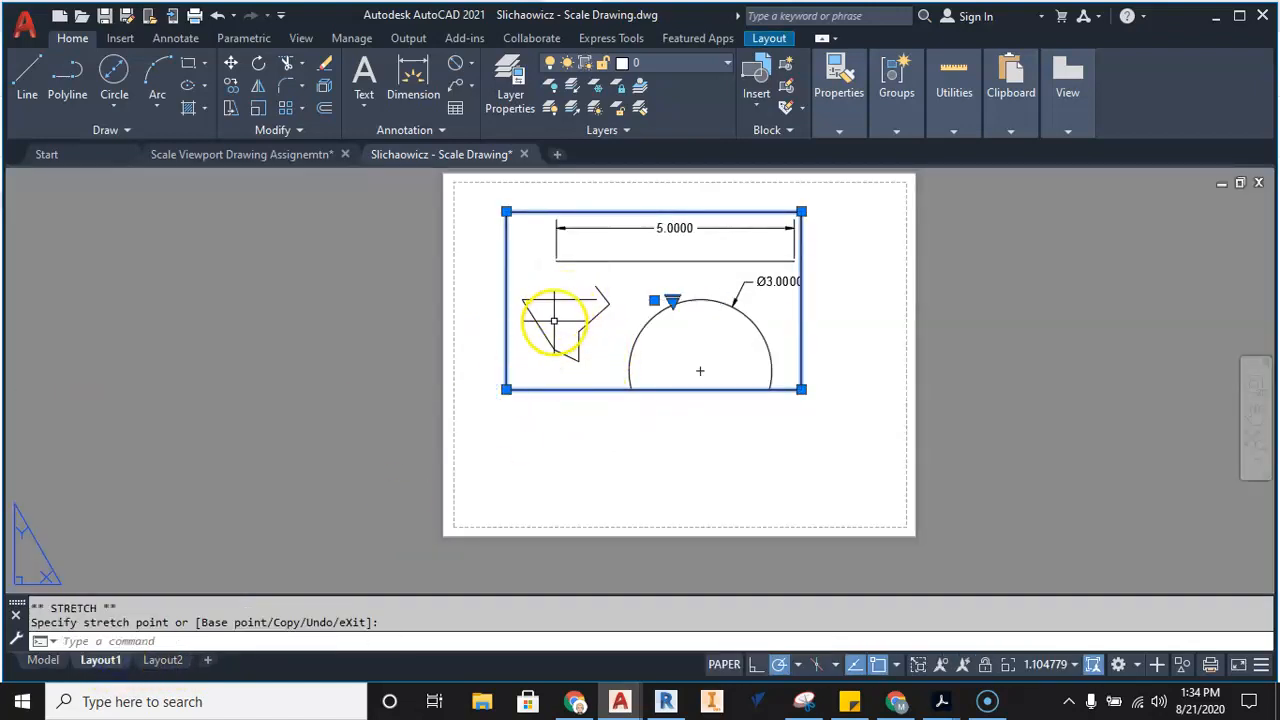
# Stretch the viewport's upper-right corner to just inside the upper-right corner of the dashed printable-area boundary.
pyautogui.moveTo(711, 339); pyautogui.dragTo(697, 409, button='middle')
pyautogui.scroll(3, 795, 287)
pyautogui.scroll(-1, 775, 281)
pyautogui.moveTo(775, 281); pyautogui.dragTo(617, 355, button='middle')
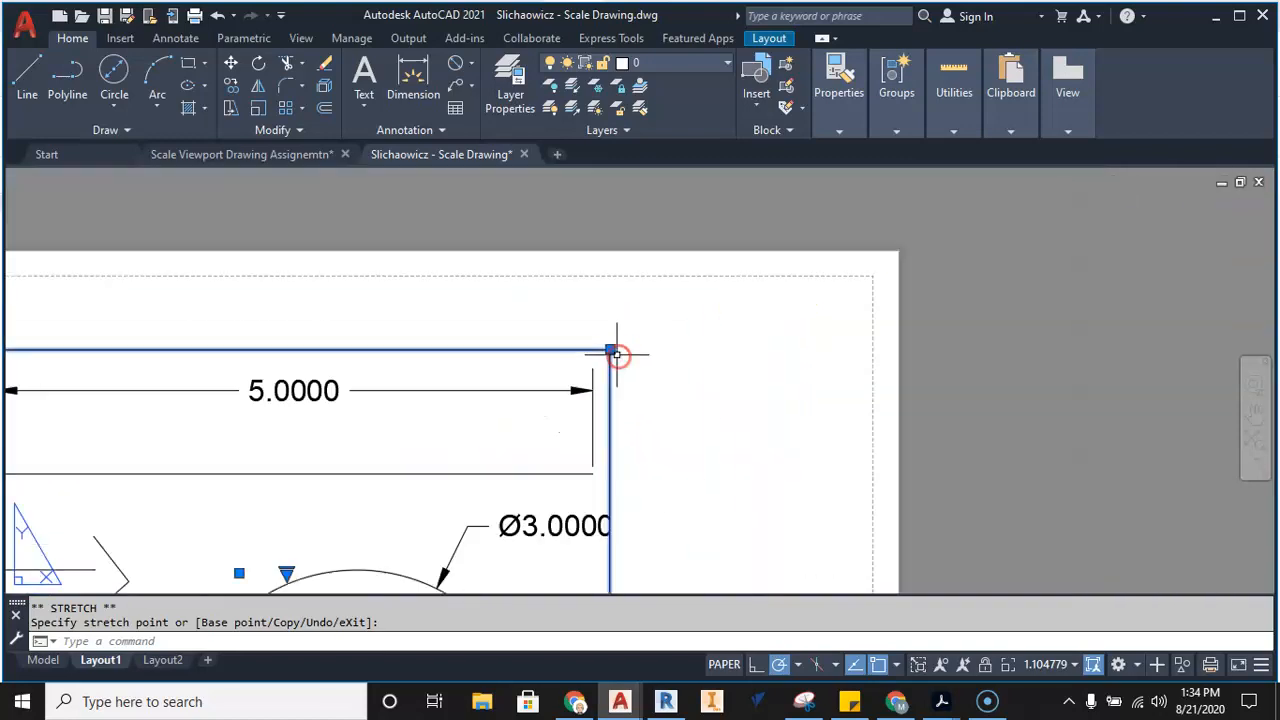
pyautogui.click(612, 351)
pyautogui.scroll(3, 671, 349)
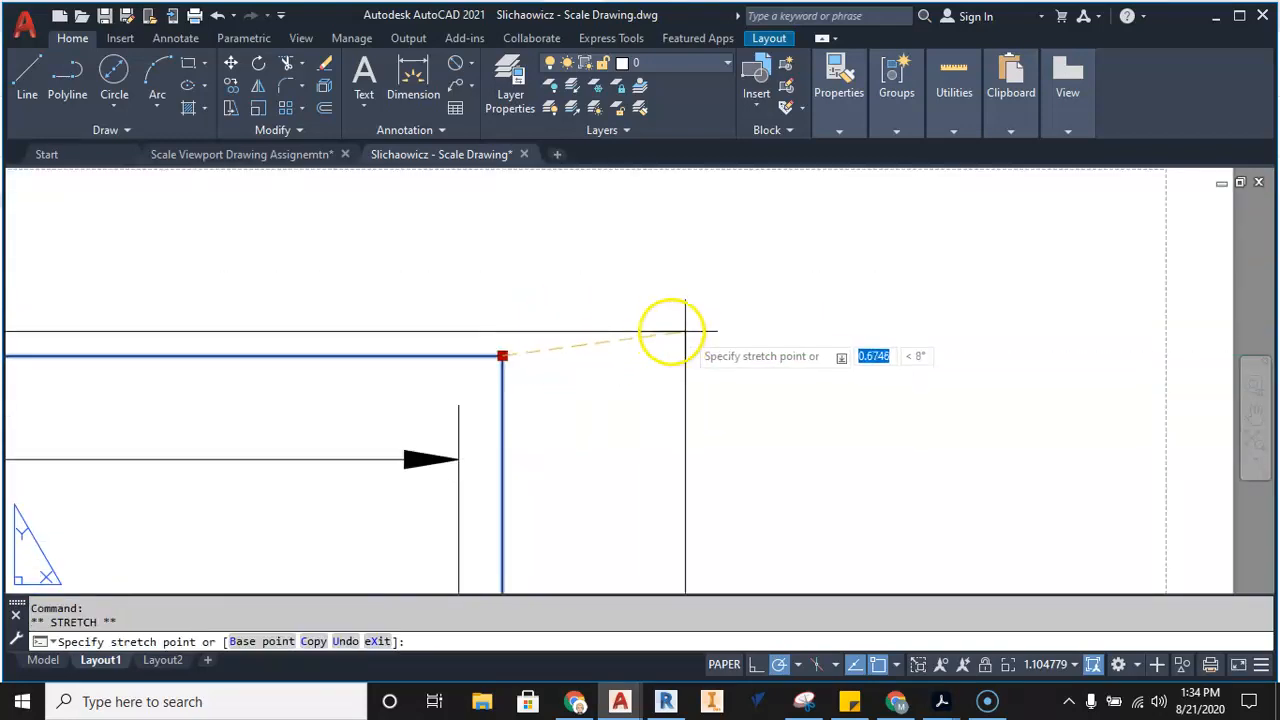
pyautogui.scroll(-2, 591, 377)
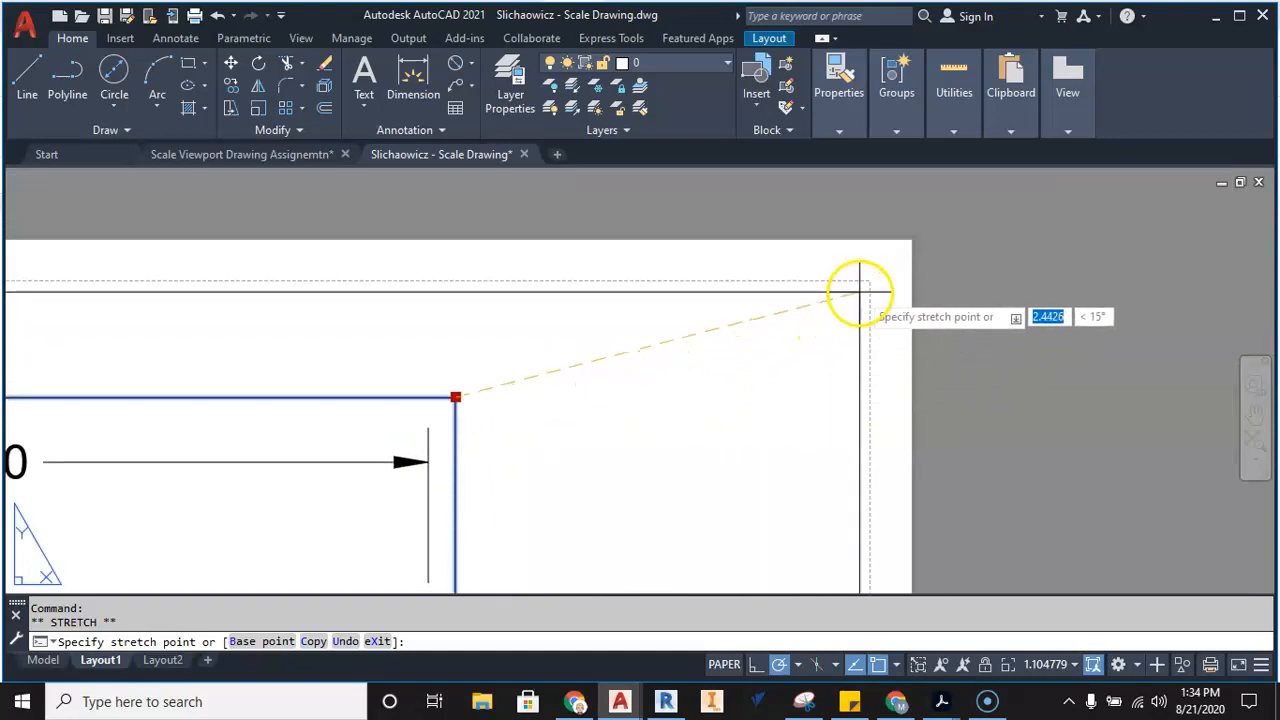
pyautogui.click(864, 287)
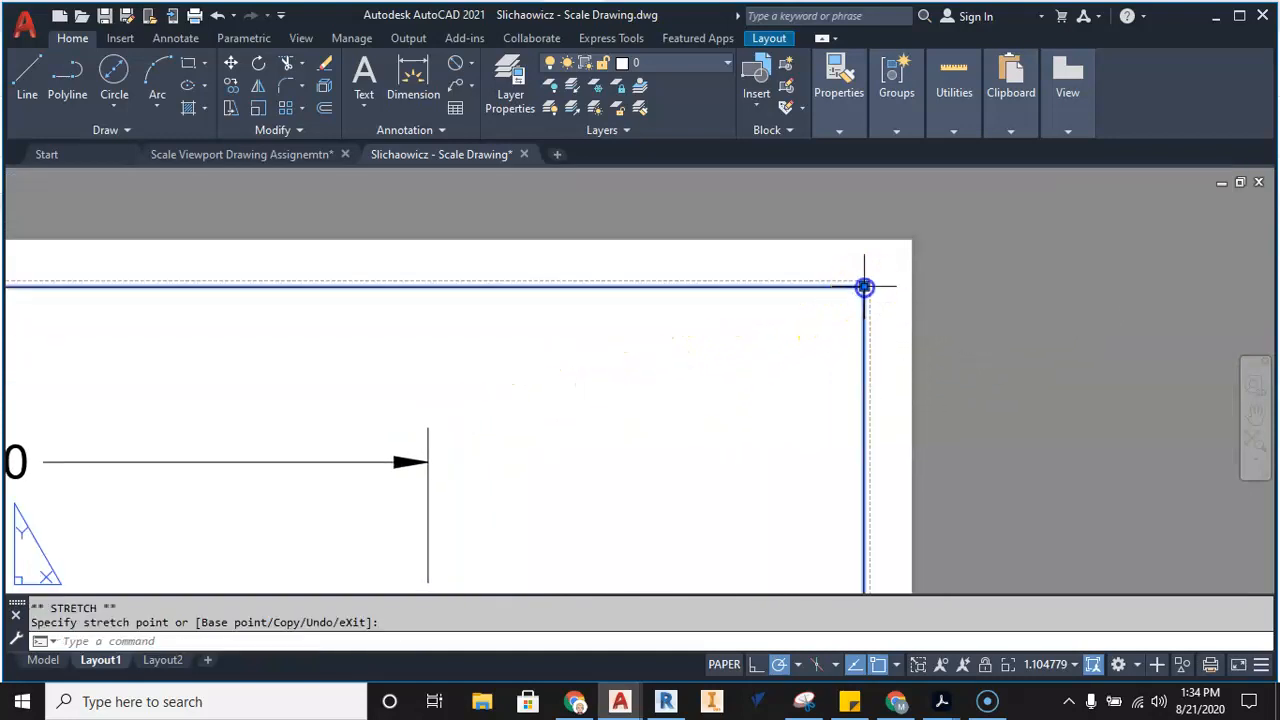
# Stretch the Layout1 viewport's upper-left corner to just inside the upper-left corner of the dashed printable-area boundary.
pyautogui.scroll(-2, 791, 343)
pyautogui.moveTo(529, 377); pyautogui.dragTo(983, 363, button='middle')
pyautogui.scroll(4, 659, 334)
pyautogui.moveTo(657, 331); pyautogui.dragTo(831, 423, button='middle')
pyautogui.scroll(-1, 842, 428)
pyautogui.click(825, 337)
pyautogui.click(510, 337)
pyautogui.scroll(-5, 583, 382)
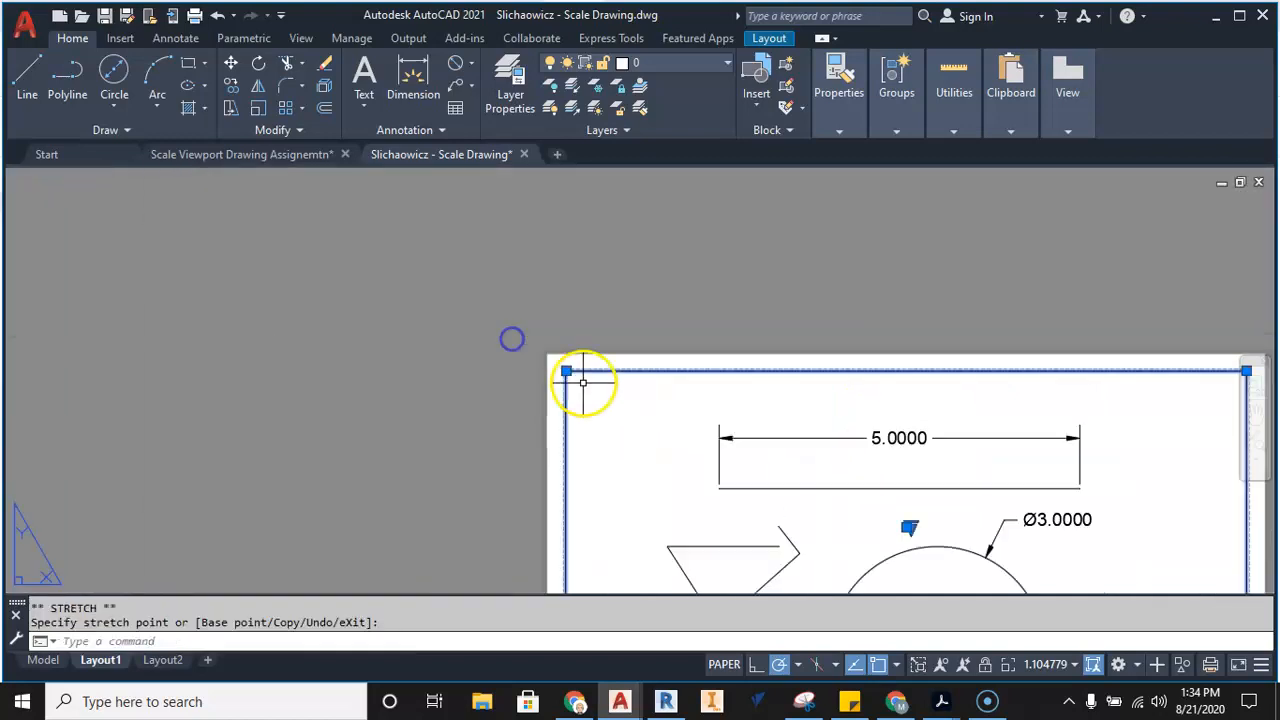
pyautogui.moveTo(752, 519); pyautogui.dragTo(643, 292, button='middle')
pyautogui.moveTo(903, 411); pyautogui.dragTo(789, 486, button='middle')
pyautogui.scroll(-2, 867, 389)
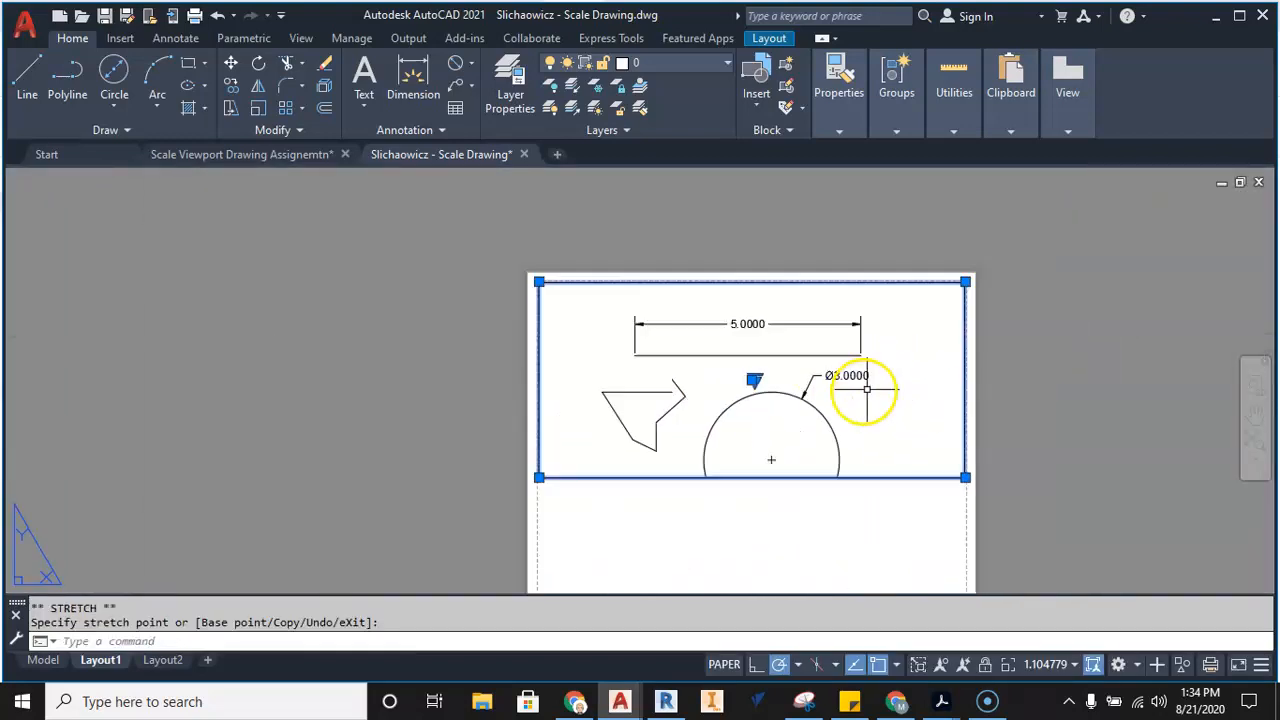
pyautogui.scroll(2, 834, 403)
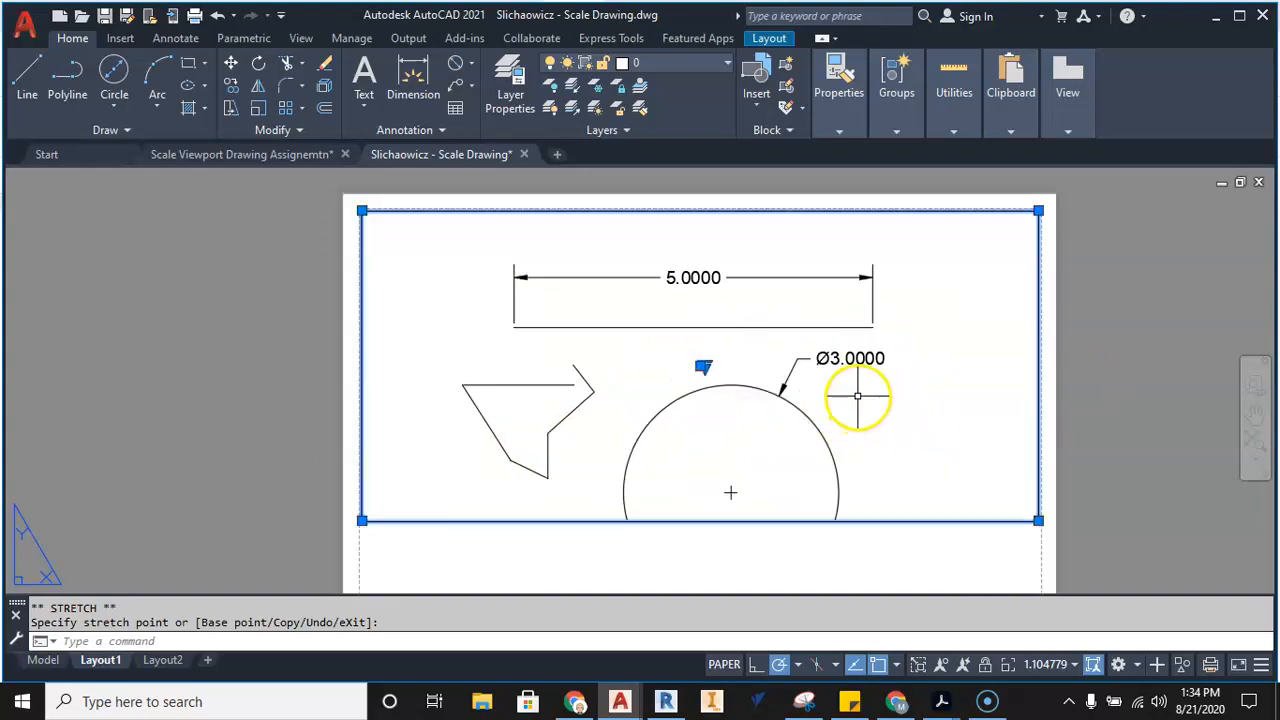
pyautogui.moveTo(834, 409); pyautogui.dragTo(766, 334, button='middle')
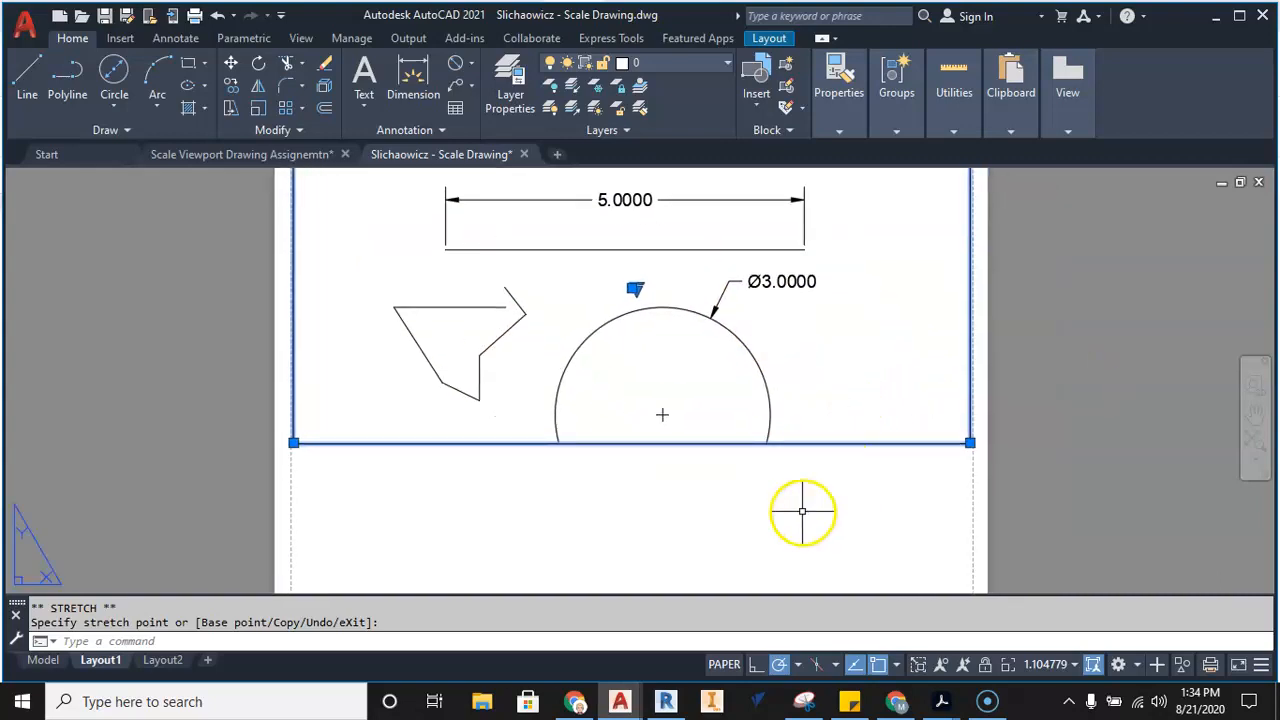
pyautogui.click(804, 511)
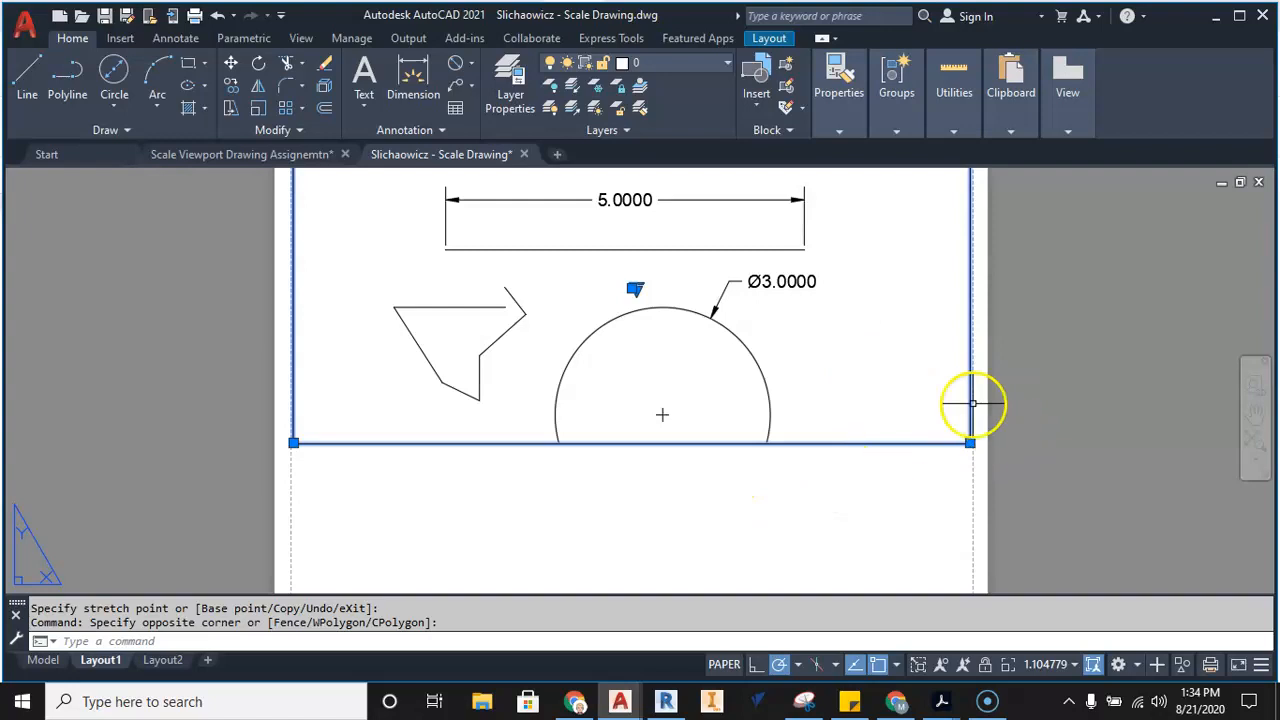
pyautogui.click(901, 541)
pyautogui.click(955, 533)
pyautogui.click(931, 534)
pyautogui.click(1003, 524)
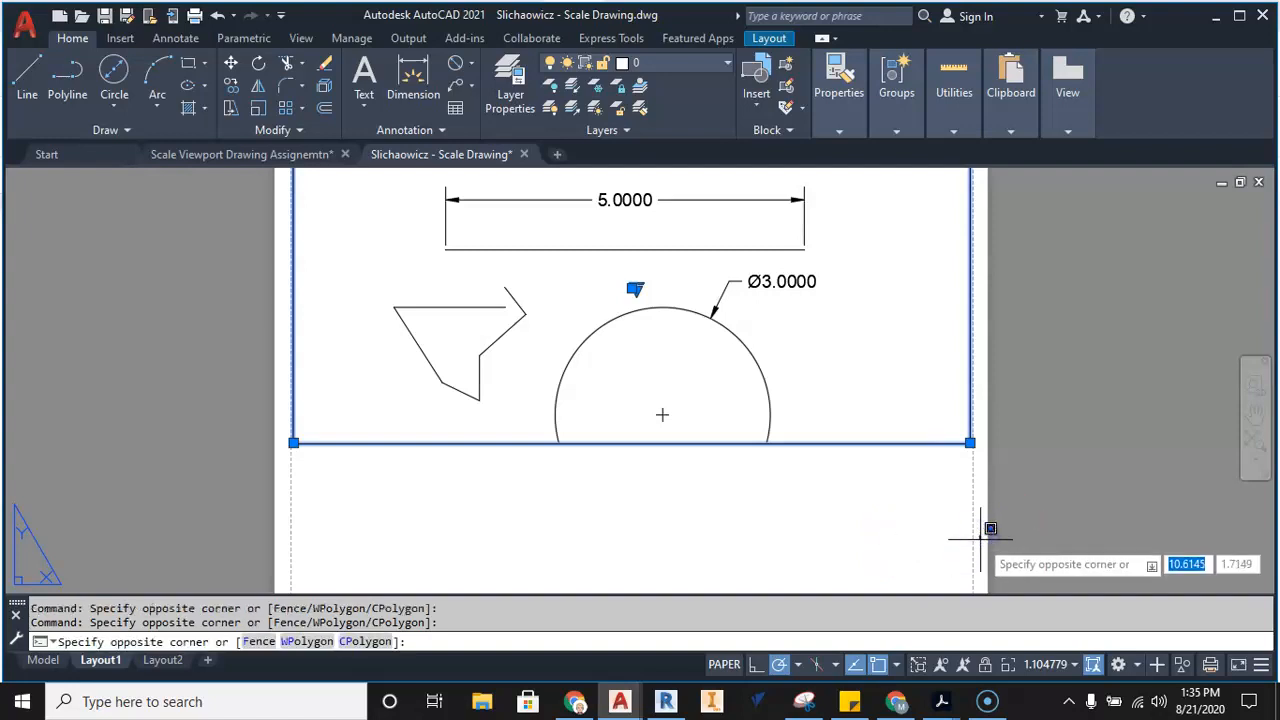
pyautogui.press('Escape')
pyautogui.press('Escape')
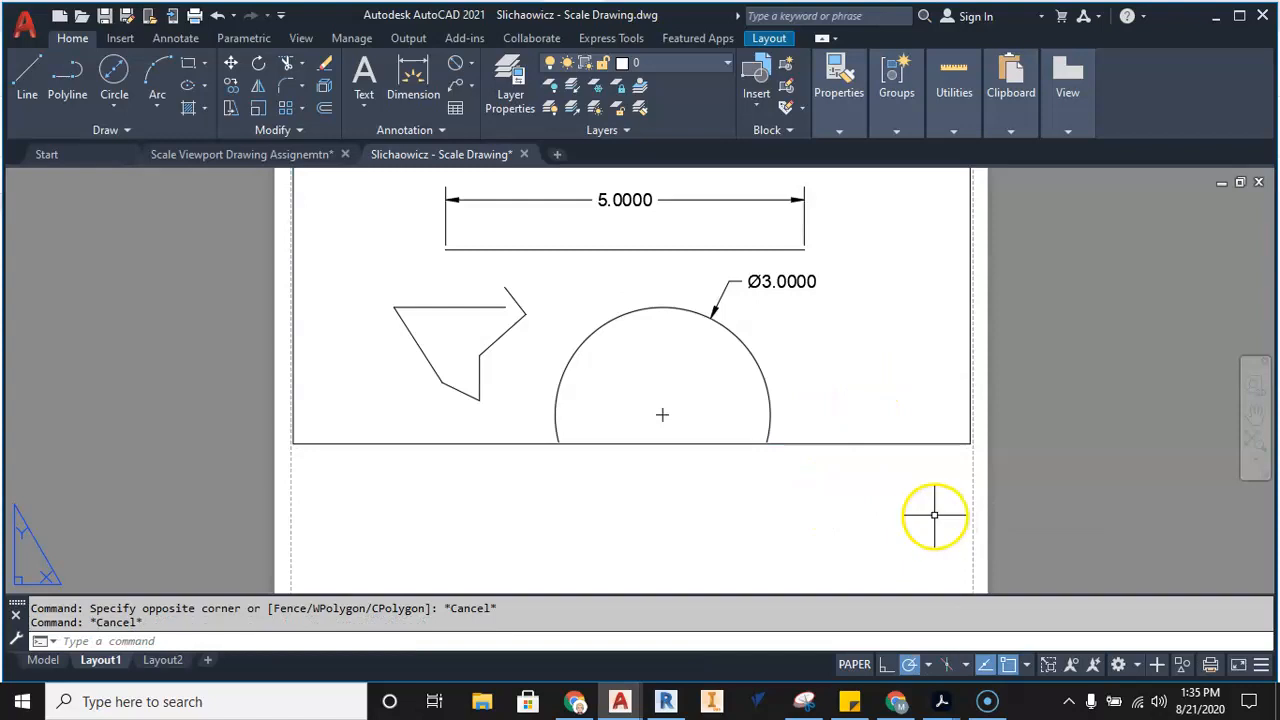
pyautogui.click(849, 517)
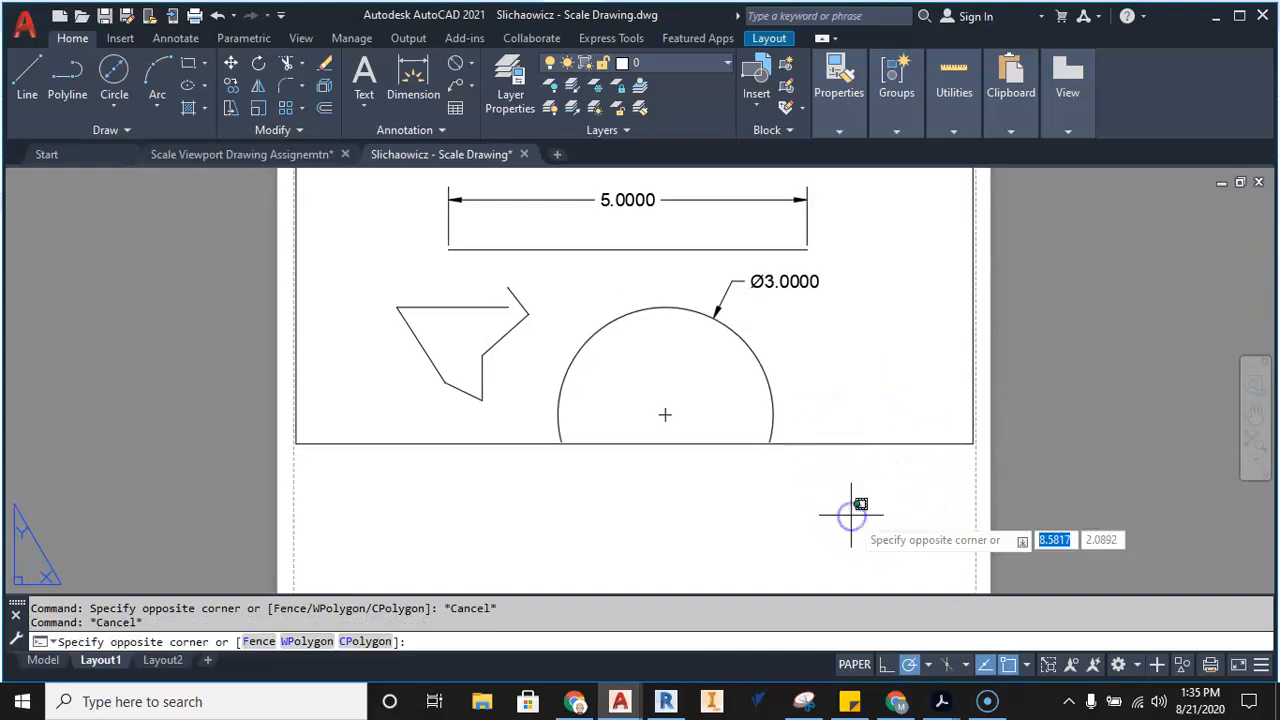
pyautogui.press('Escape')
pyautogui.scroll(-2, 830, 495)
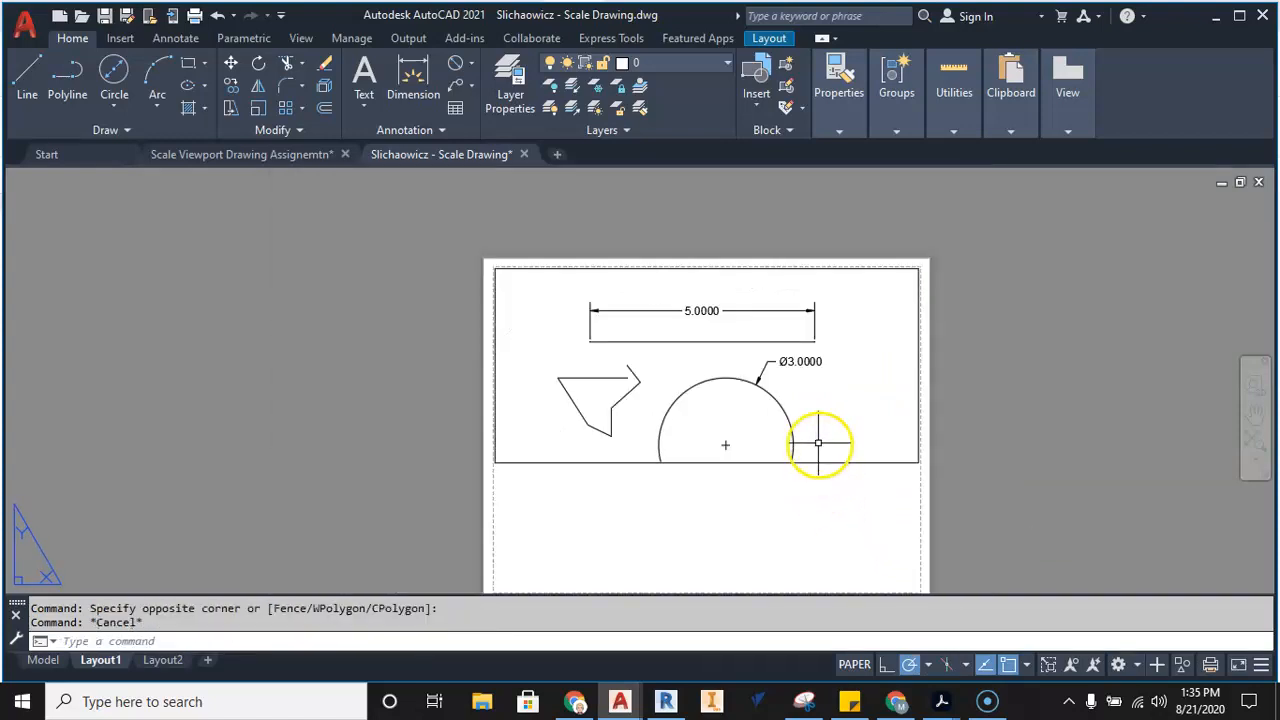
# Activate the model space inside the Layout1 viewport and zoom its contents out until the whole circle fits in the frame.
pyautogui.doubleClick(833, 395)
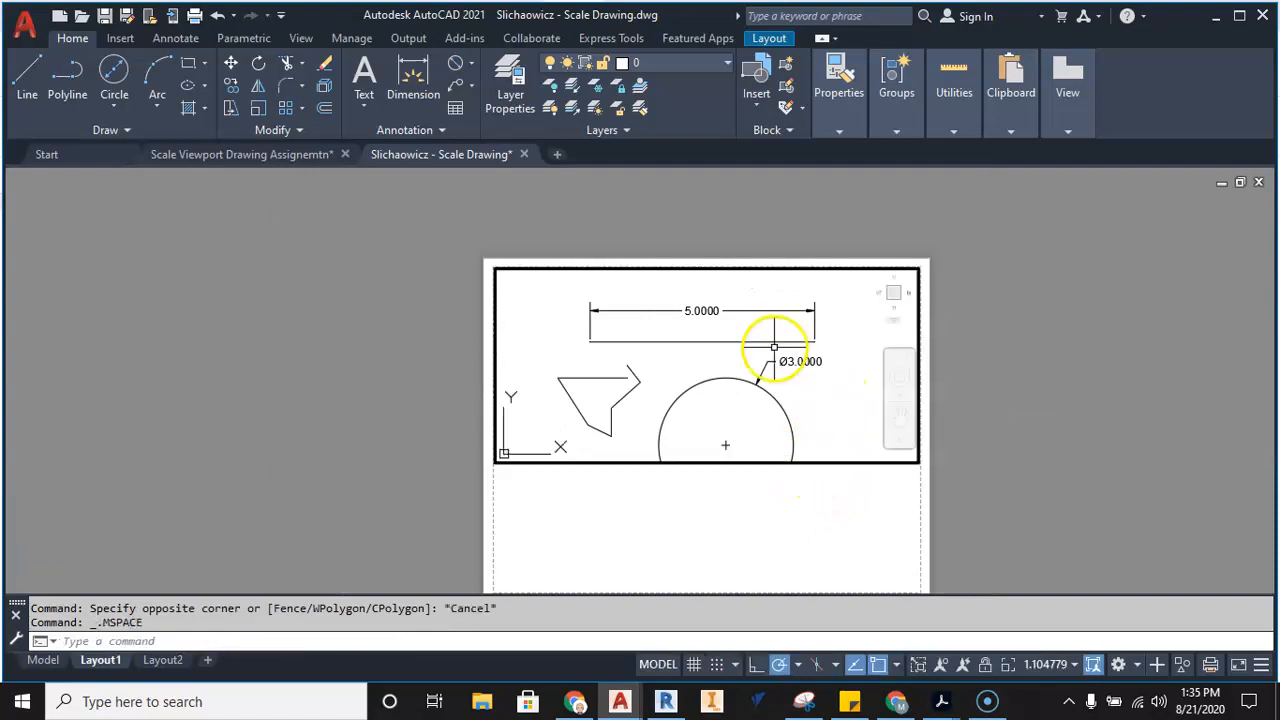
pyautogui.scroll(2, 510, 390)
pyautogui.scroll(-2, 530, 395)
pyautogui.scroll(2, 530, 395)
pyautogui.scroll(-2, 545, 398)
pyautogui.scroll(-2, 660, 375)
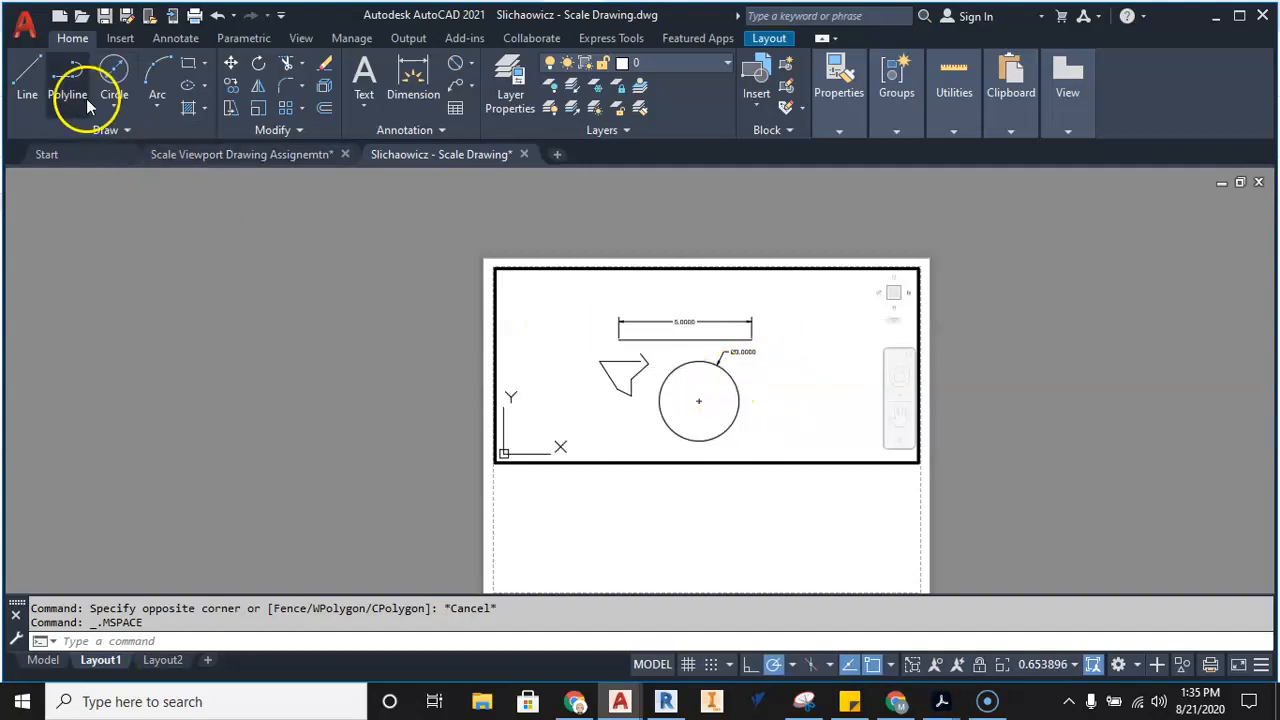
# Draw a freehand chain of connected line segments through the active viewport, to the right of the dimensioned circle.
pyautogui.click(27, 75)
pyautogui.click(795, 323)
pyautogui.click(795, 367)
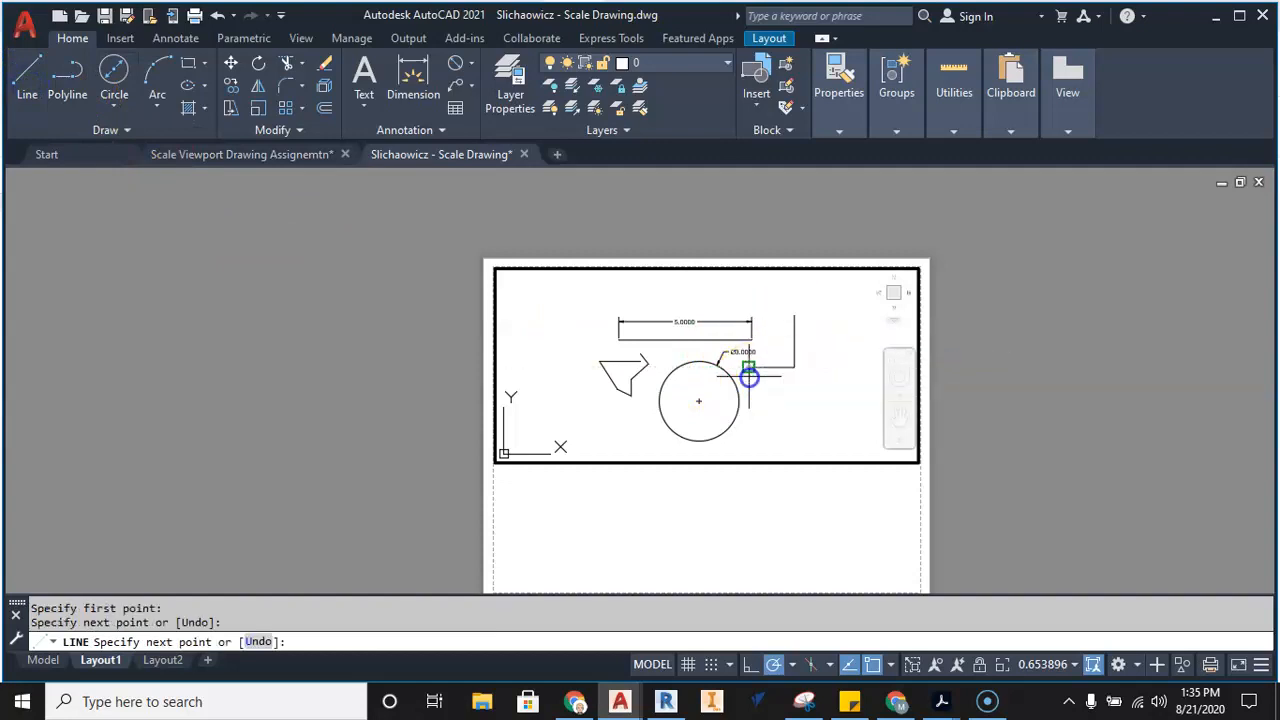
pyautogui.click(749, 367)
pyautogui.click(781, 410)
pyautogui.click(807, 410)
pyautogui.click(818, 376)
pyautogui.click(807, 342)
pyautogui.rightClick(790, 362)
pyautogui.click(817, 385)
# Switch to model space and erase the chain of line segments to the right of the circle.
pyautogui.scroll(-3, 726, 337)
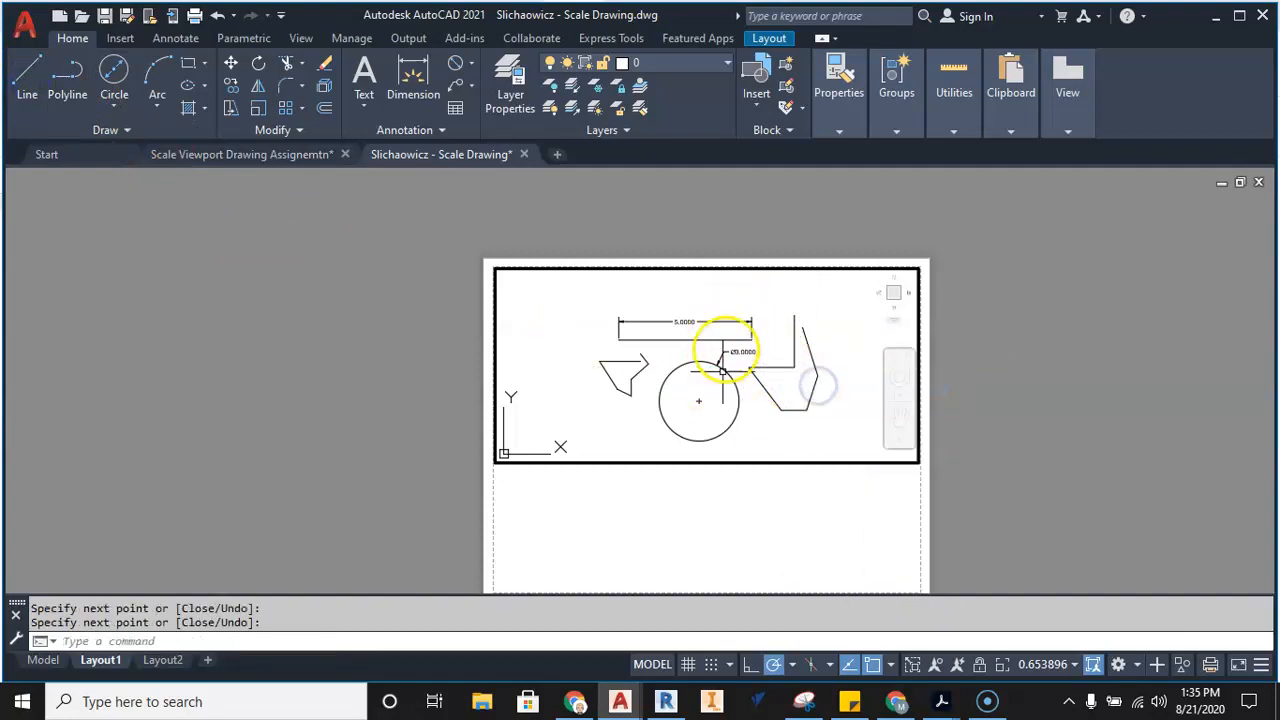
pyautogui.scroll(5, 790, 366)
pyautogui.scroll(-4, 785, 367)
pyautogui.scroll(4, 785, 367)
pyautogui.scroll(-4, 794, 366)
pyautogui.click(43, 660)
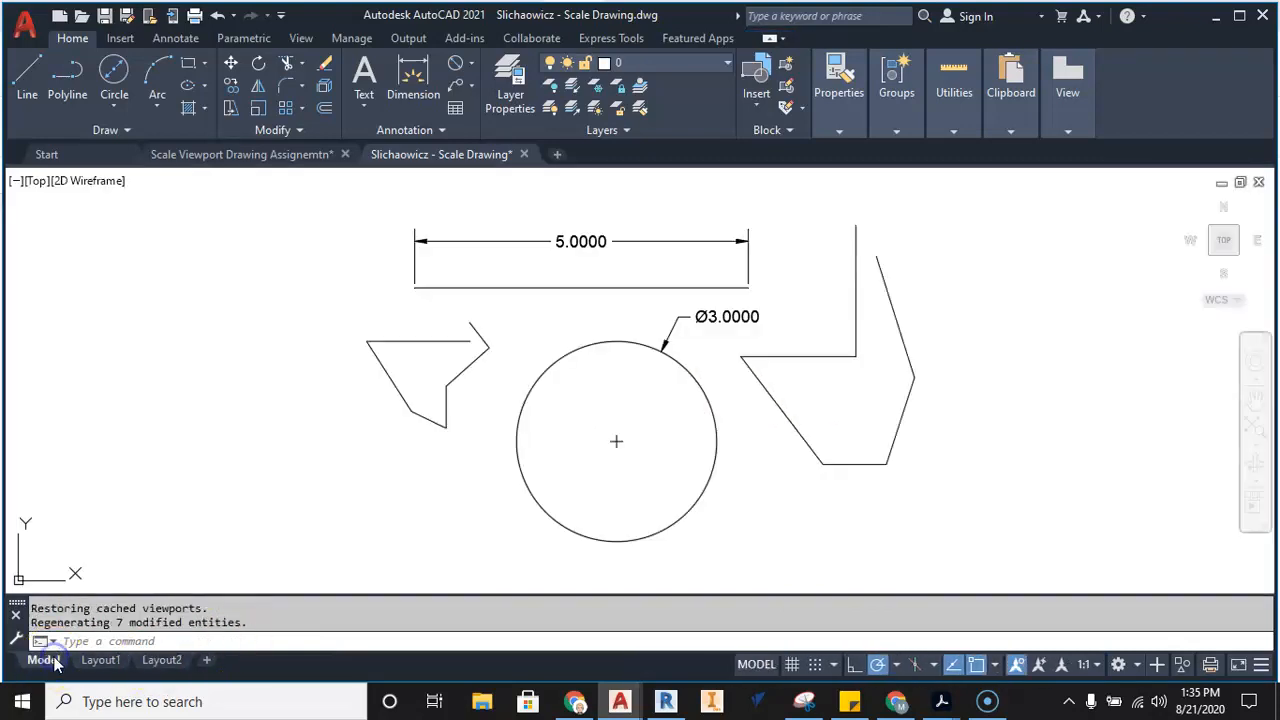
pyautogui.scroll(-4, 849, 354)
pyautogui.scroll(5, 857, 366)
pyautogui.scroll(-3, 800, 411)
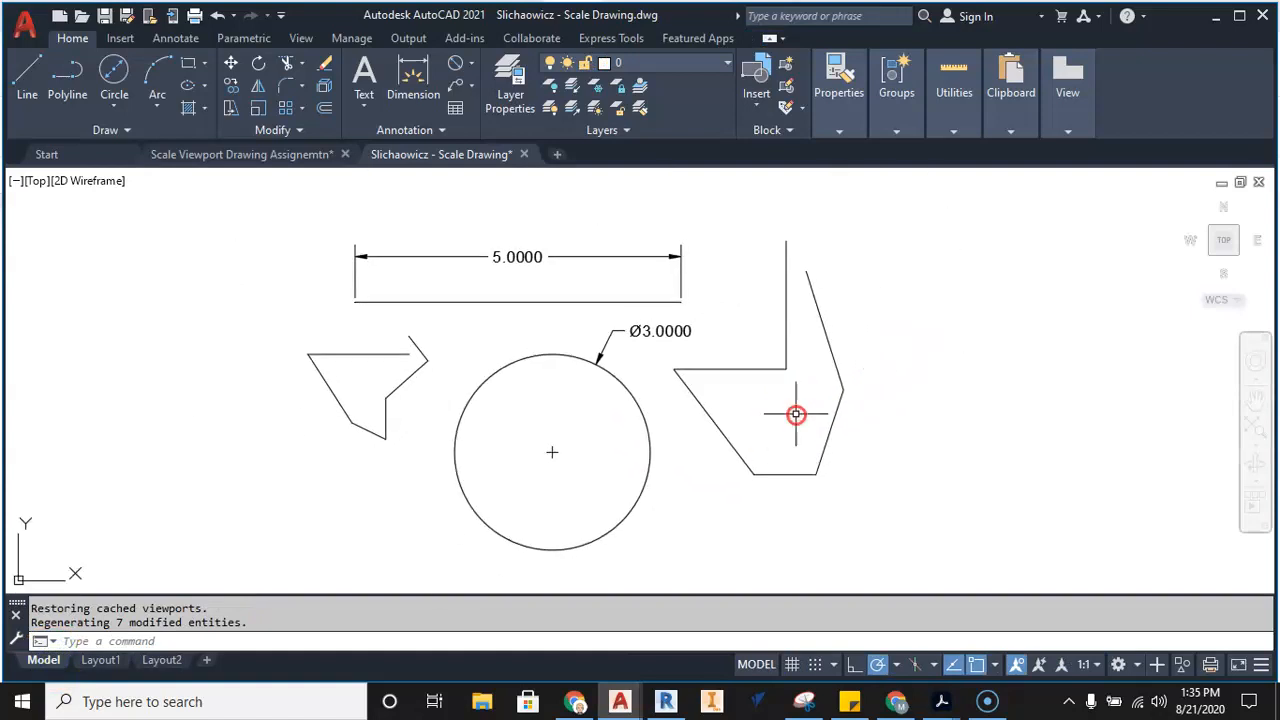
pyautogui.click(866, 316)
pyautogui.click(723, 495)
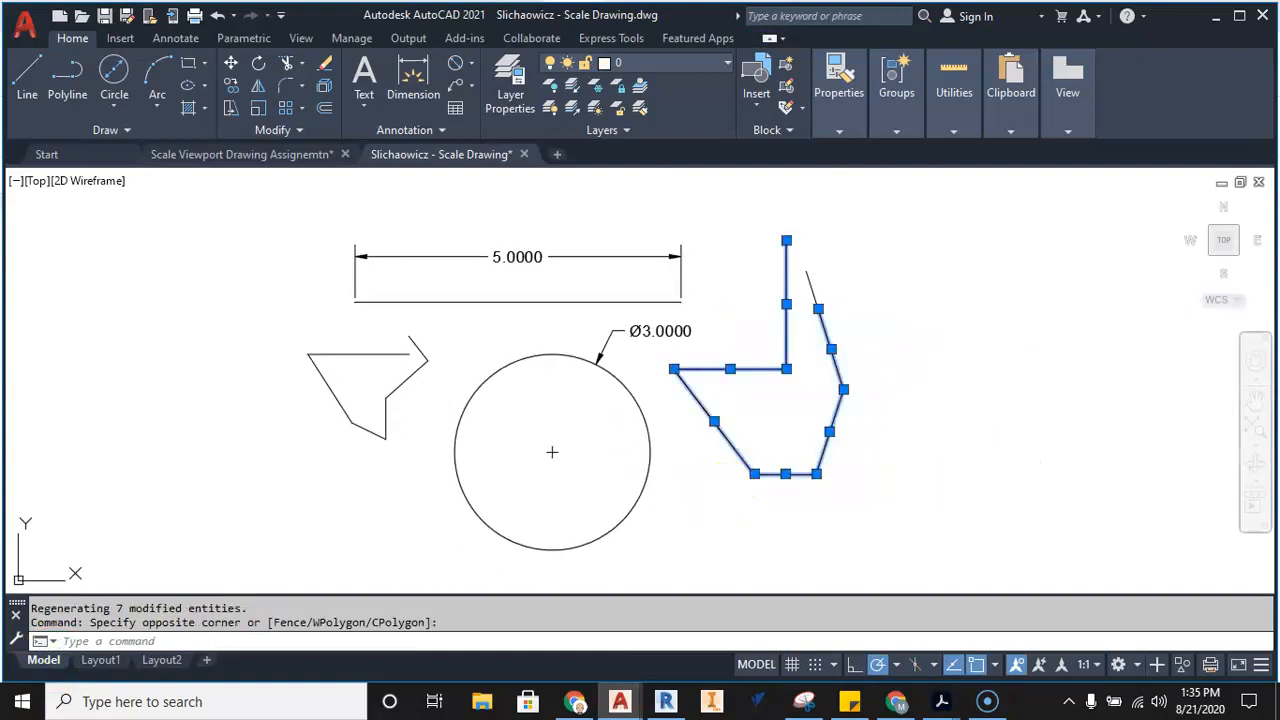
pyautogui.press('Delete')
# Erase the freehand line segments to the left of the circle.
pyautogui.click(446, 346)
pyautogui.click(297, 440)
pyautogui.press('Delete')
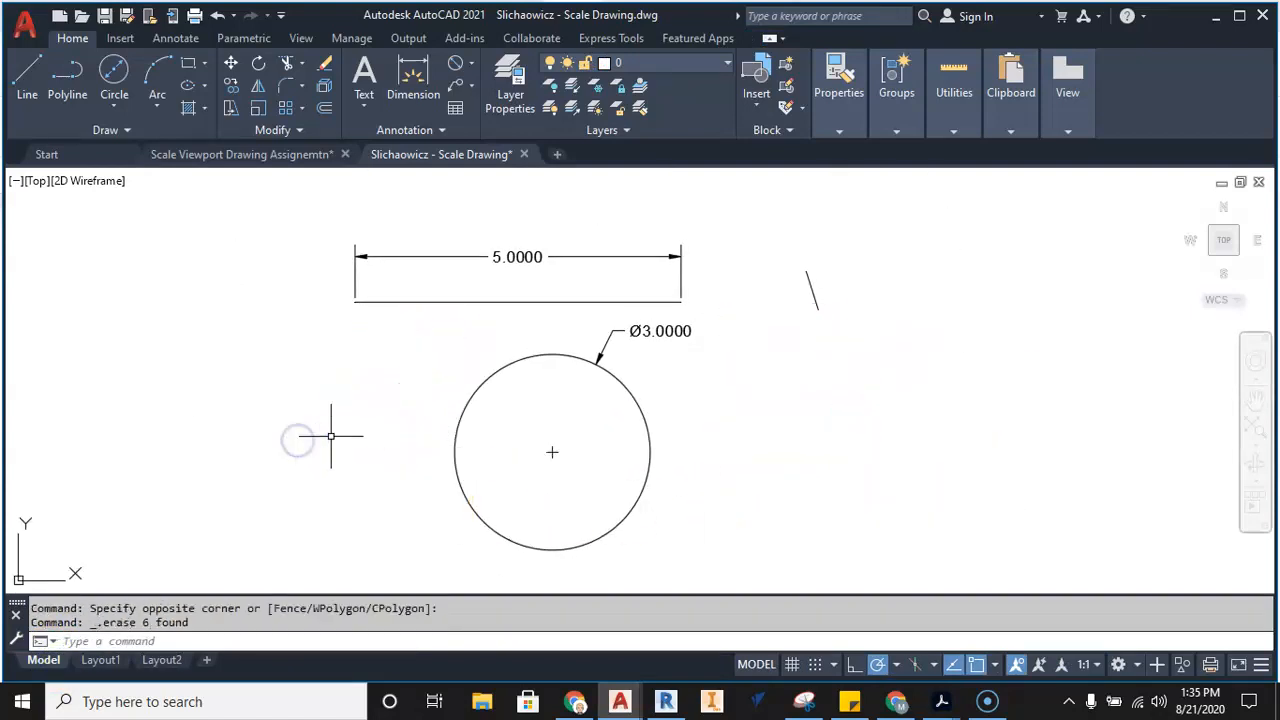
# Erase the leftover short line through the Layout1 viewport and recentre the drawing within the frame, ending in paper space.
pyautogui.click(100, 660)
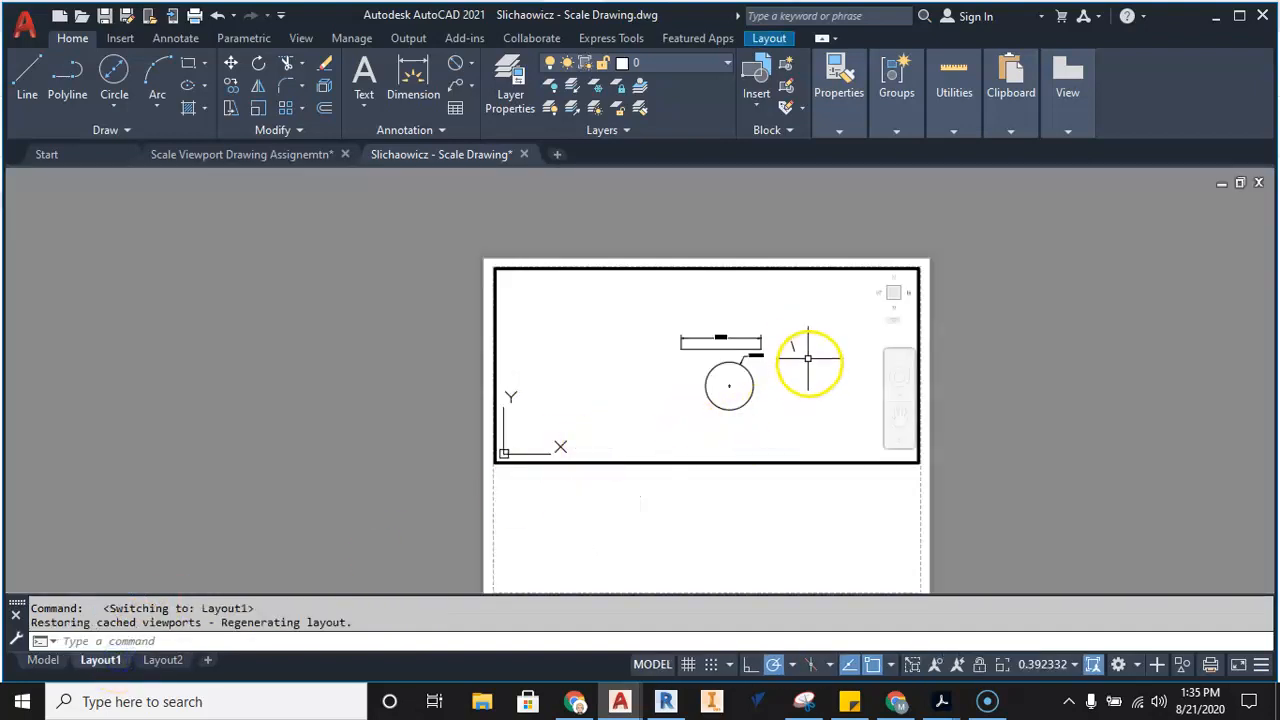
pyautogui.scroll(2, 808, 357)
pyautogui.press('Delete')
pyautogui.moveTo(740, 384); pyautogui.dragTo(767, 366, button='middle')
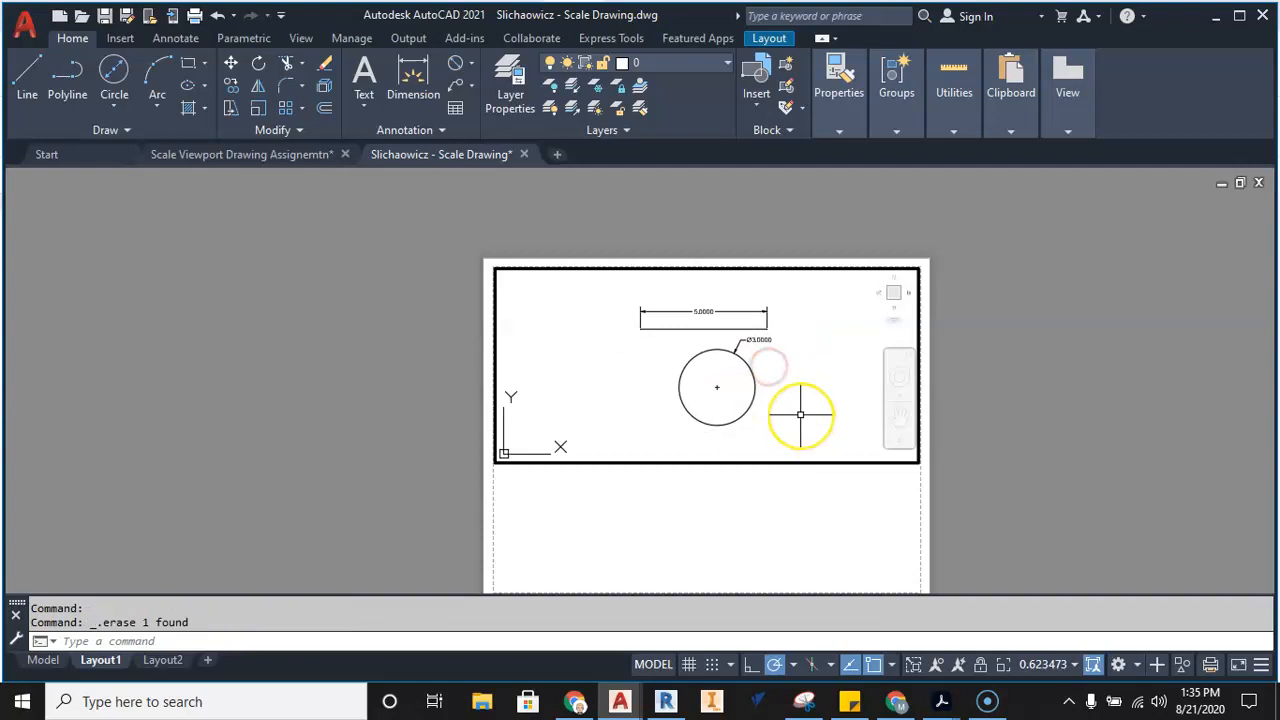
pyautogui.doubleClick(826, 545)
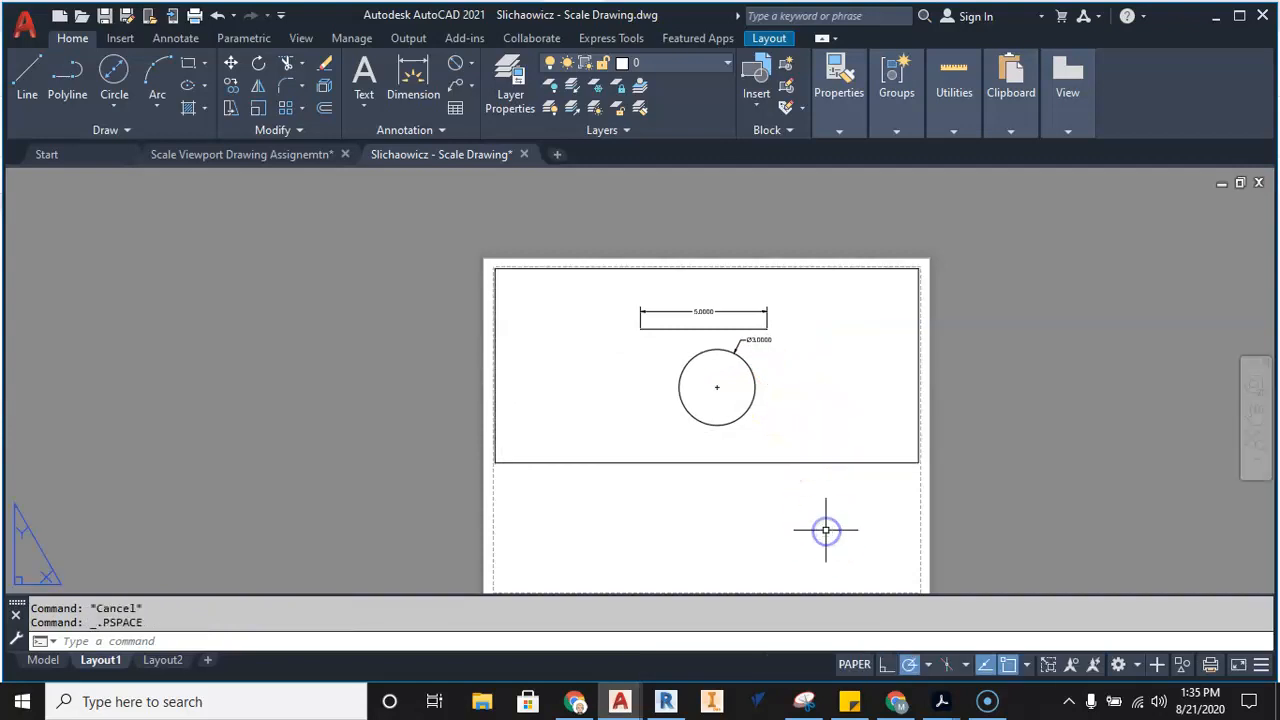
# Examine the Layout1 sheet in paper space at several magnifications, comparing how the page, viewport frame and drawing scale together.
pyautogui.moveTo(853, 530); pyautogui.dragTo(826, 486, button='middle')
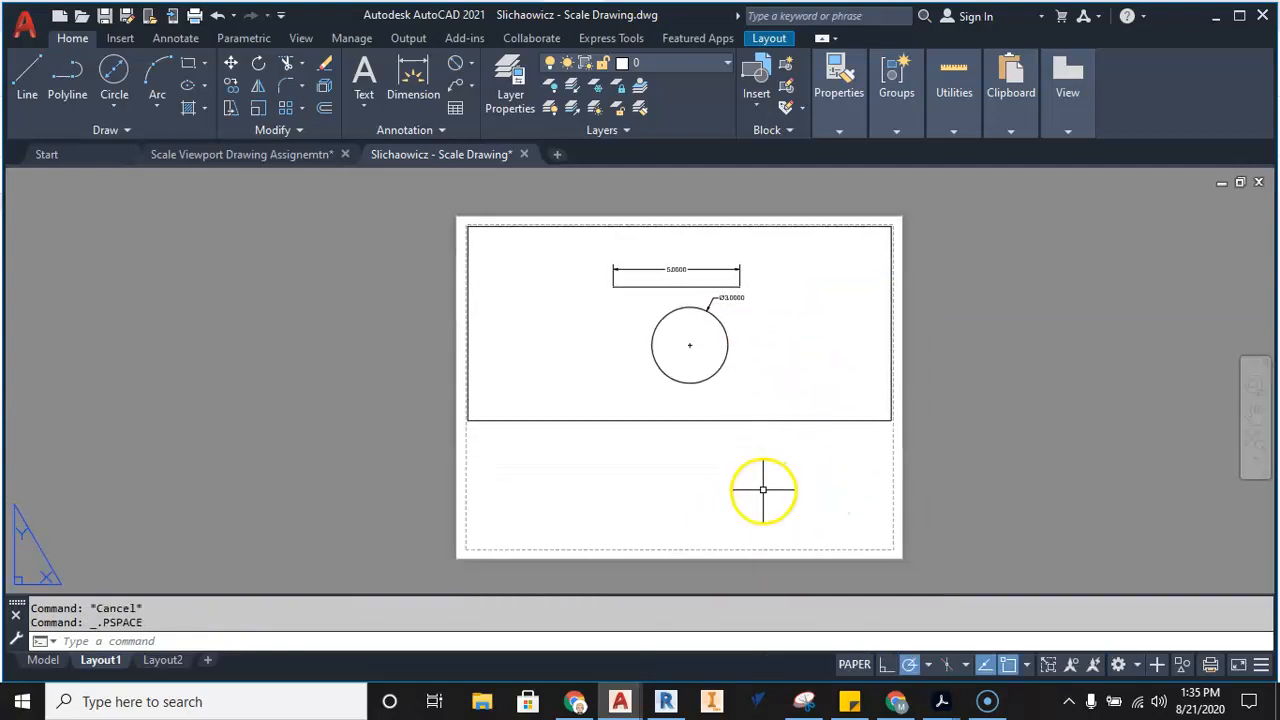
pyautogui.scroll(2, 788, 347)
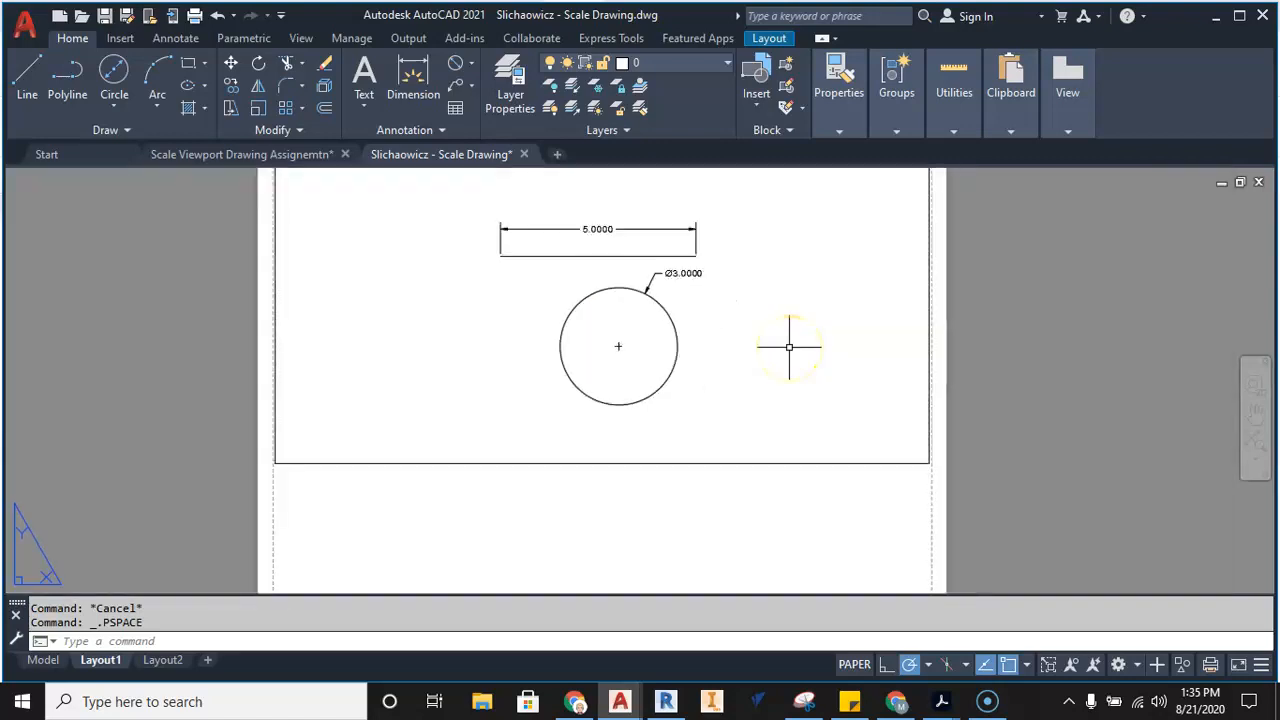
pyautogui.scroll(2, 790, 346)
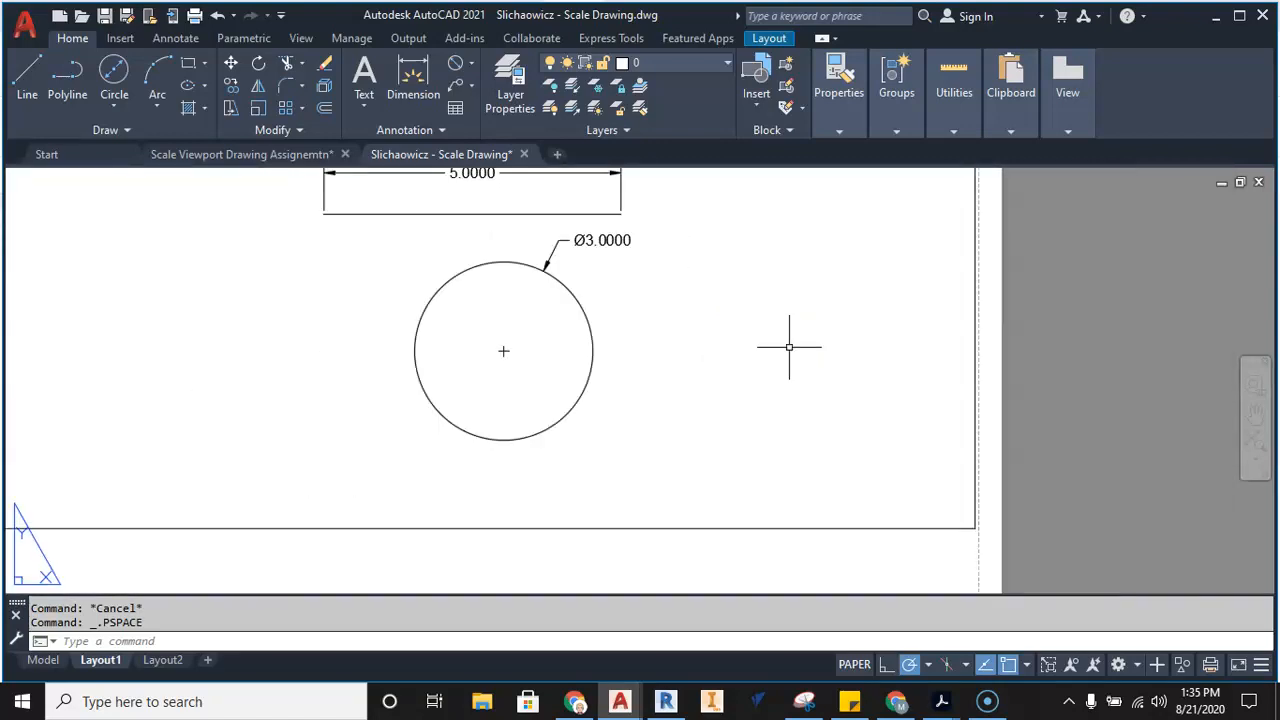
pyautogui.scroll(-4, 791, 349)
pyautogui.moveTo(791, 349); pyautogui.dragTo(783, 323, button='middle')
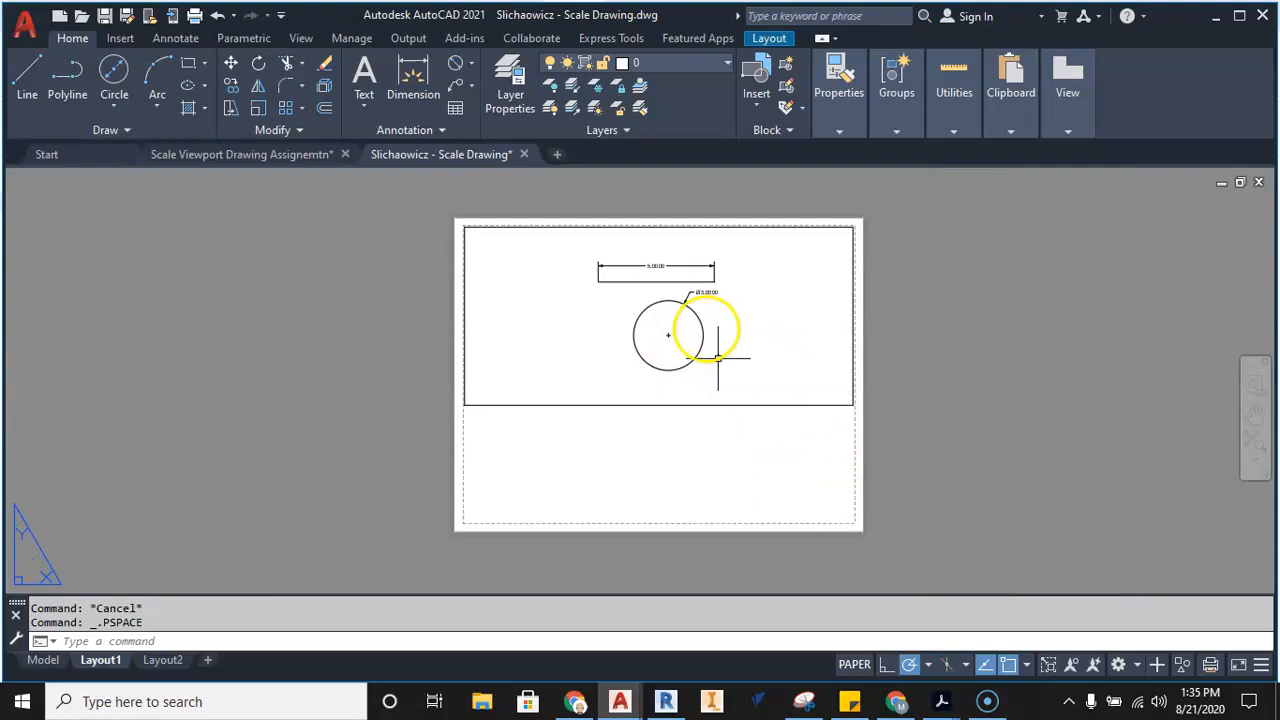
pyautogui.scroll(3, 687, 402)
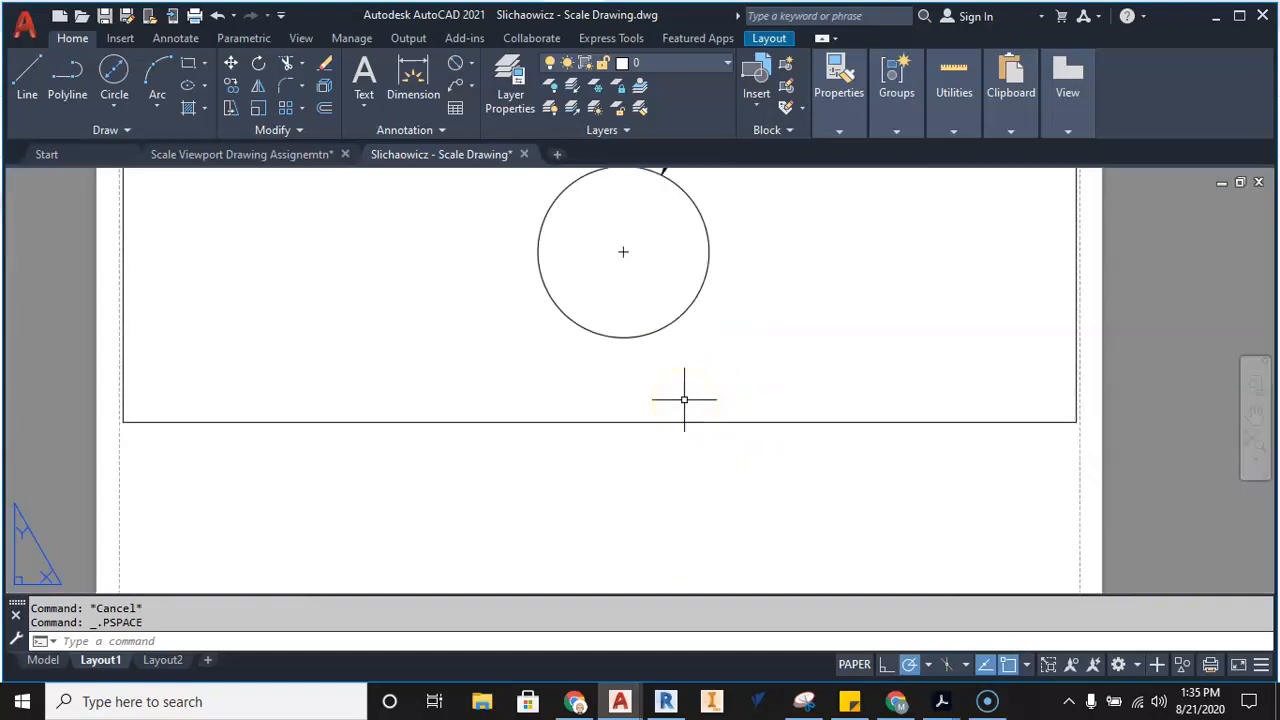
pyautogui.scroll(-4, 684, 398)
pyautogui.moveTo(683, 400); pyautogui.dragTo(680, 412, button='middle')
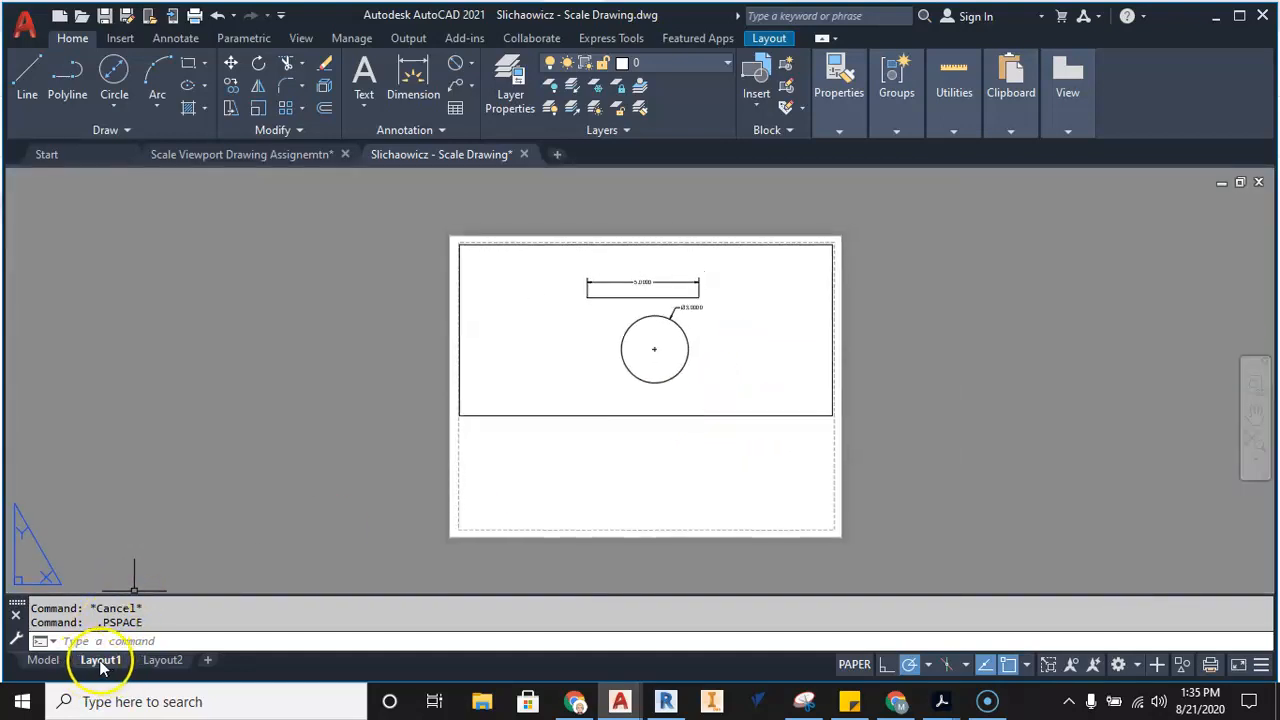
pyautogui.moveTo(506, 475); pyautogui.dragTo(460, 490, button='middle')
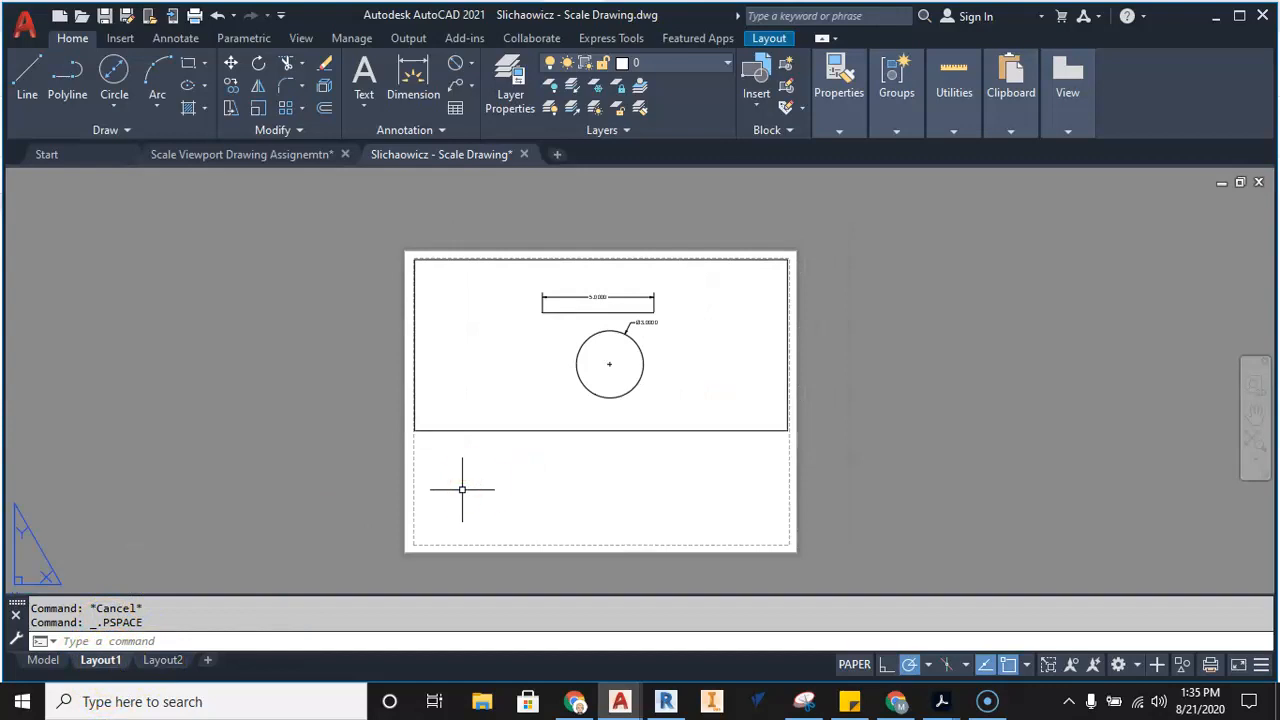
# Draw a circle in Layout1's paper space, left of the dimensioned circle and overlapping the viewport's lower edge.
pyautogui.click(113, 70)
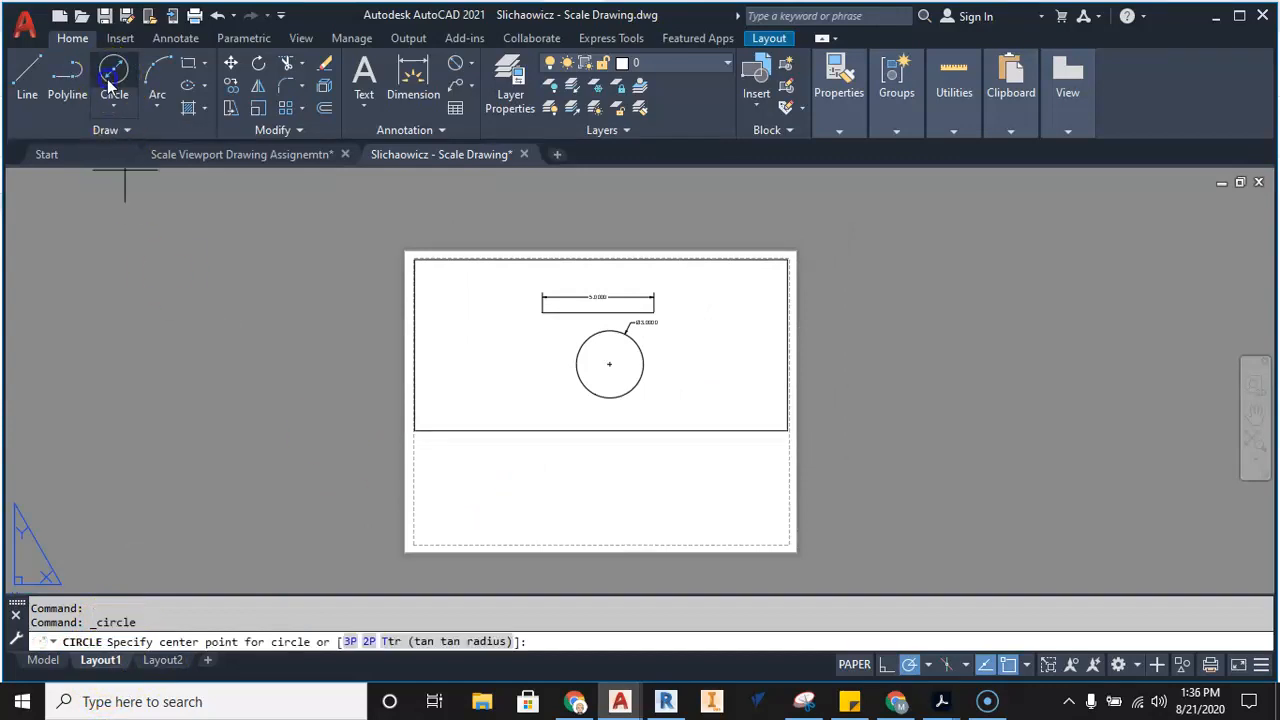
pyautogui.click(483, 402)
pyautogui.click(517, 513)
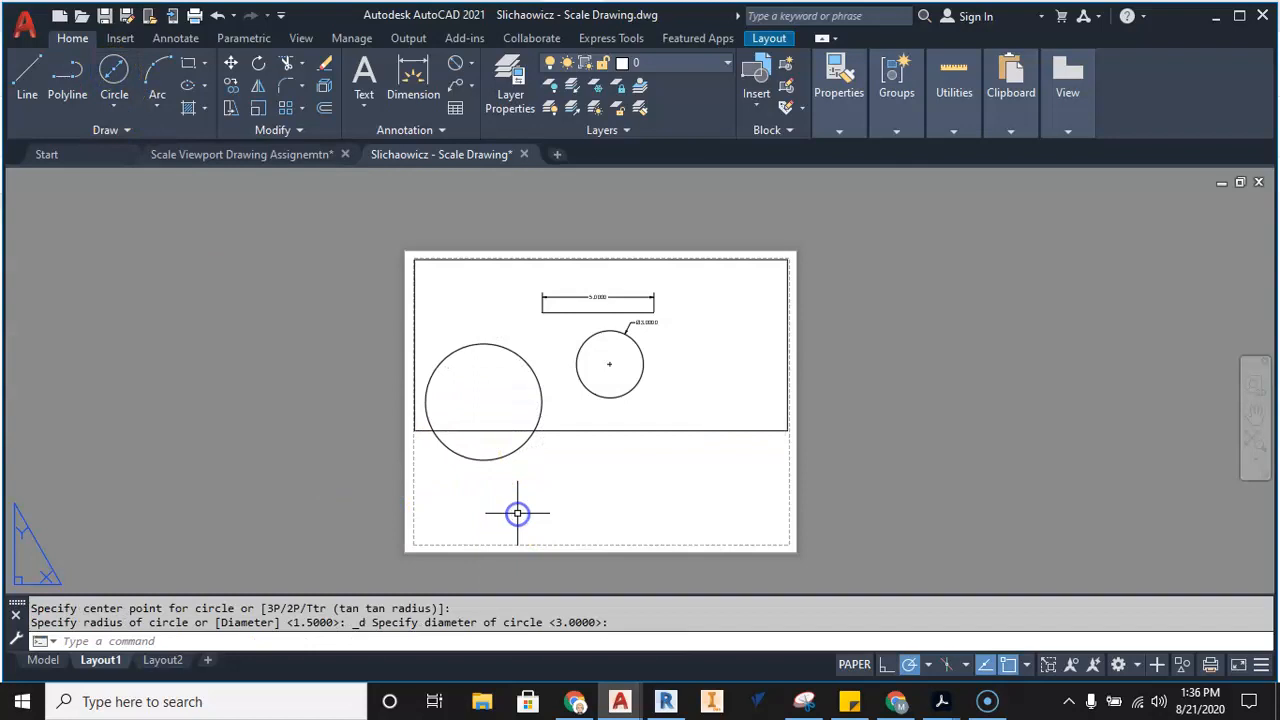
pyautogui.press('Escape')
# Move the paper-space circle up so it lies within the viewport frame, and shrink it to smaller than the dimensioned circle.
pyautogui.click(527, 372)
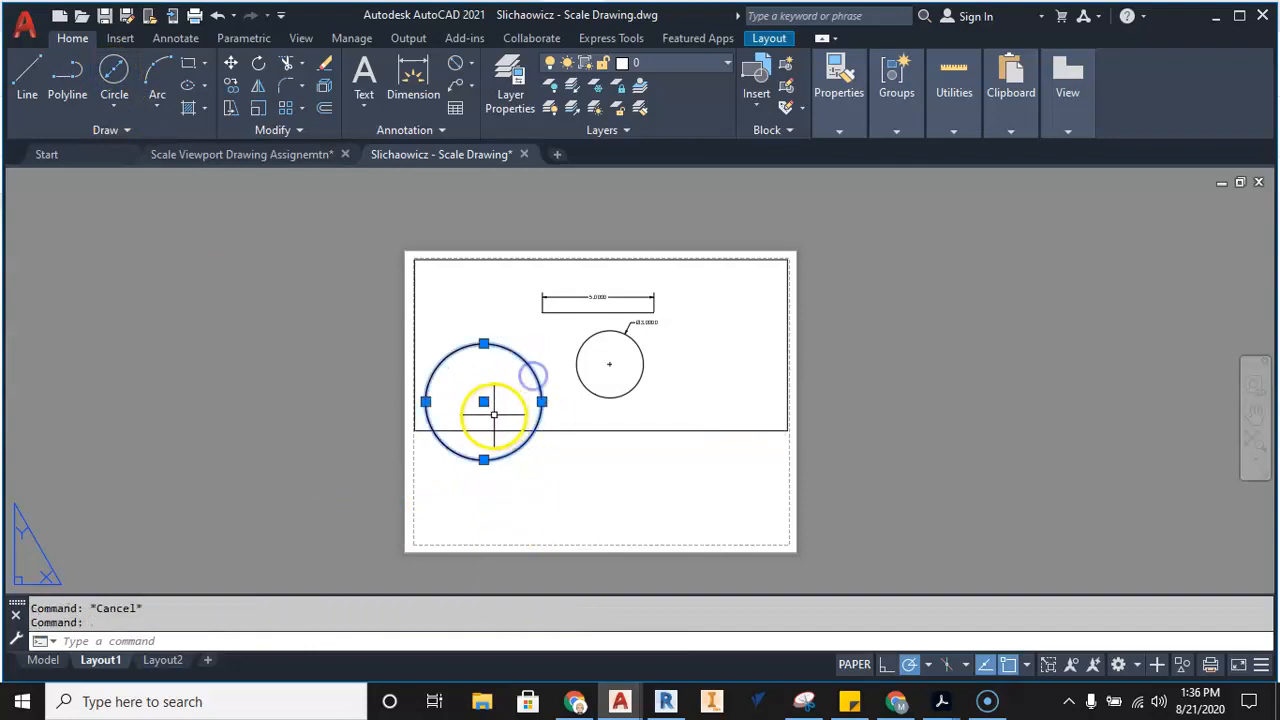
pyautogui.click(484, 403)
pyautogui.click(487, 360)
pyautogui.press('Escape')
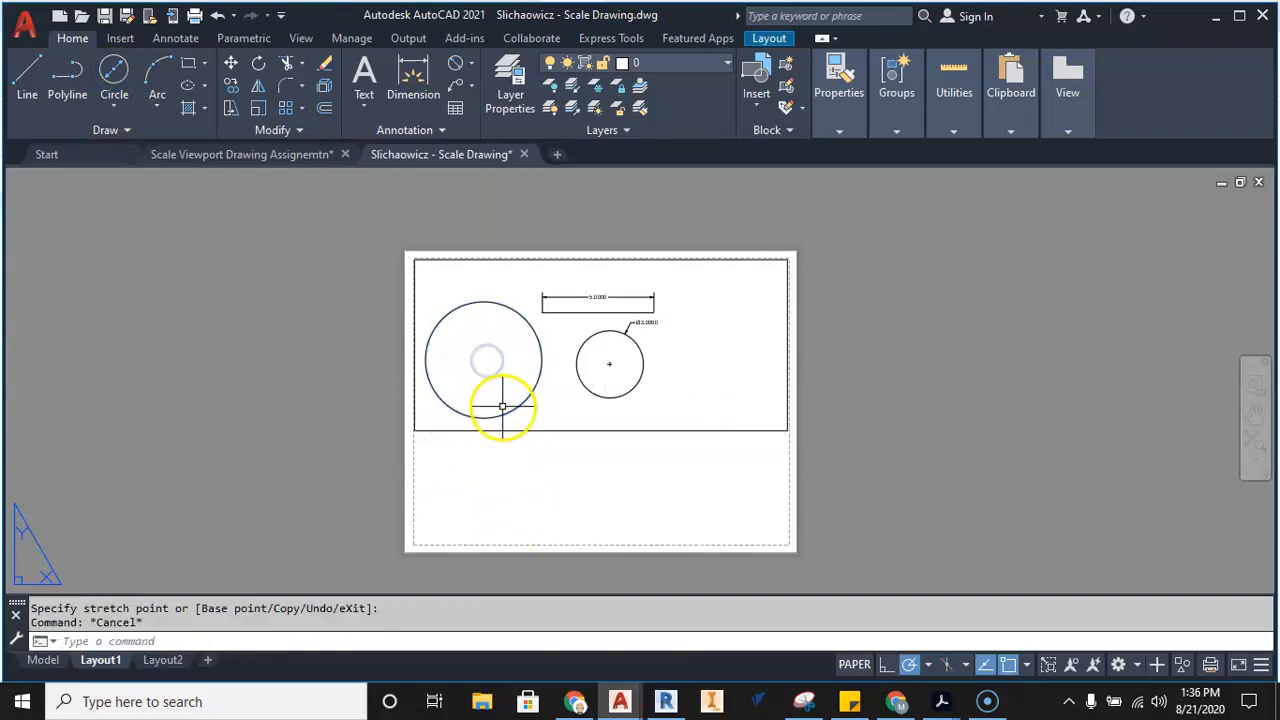
pyautogui.click(532, 332)
pyautogui.click(484, 301)
pyautogui.click(528, 372)
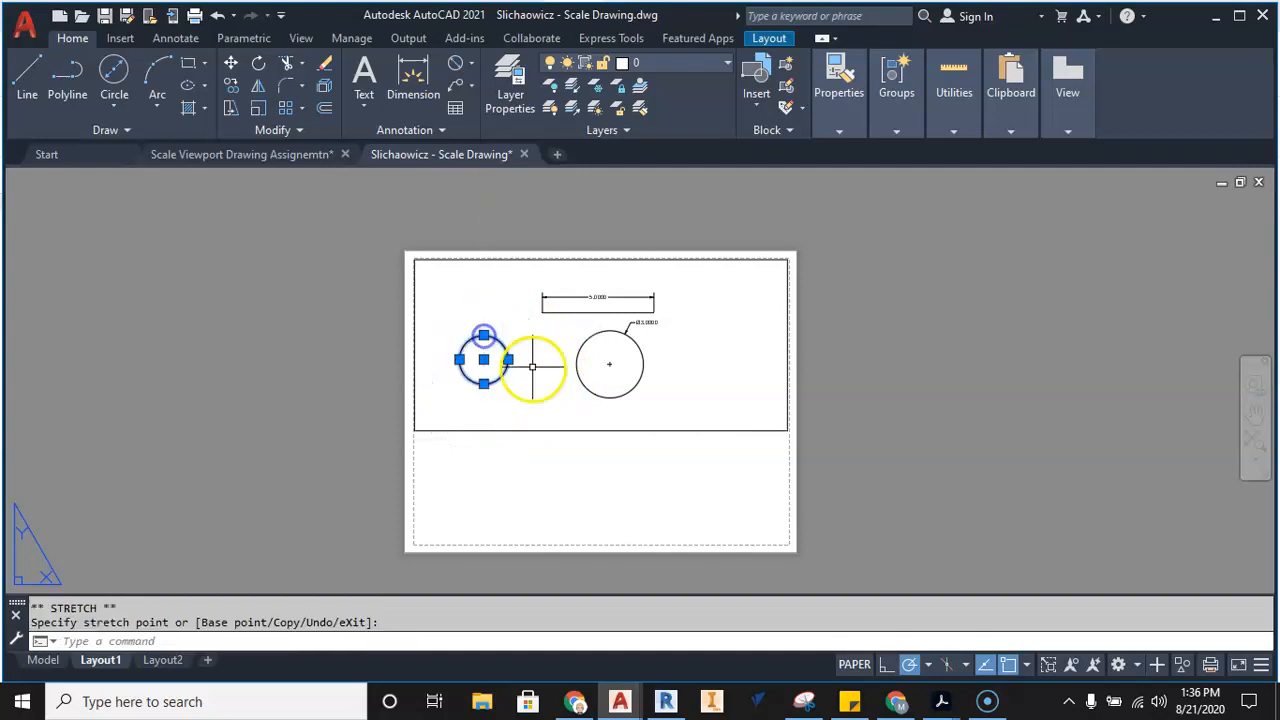
pyautogui.press('Escape')
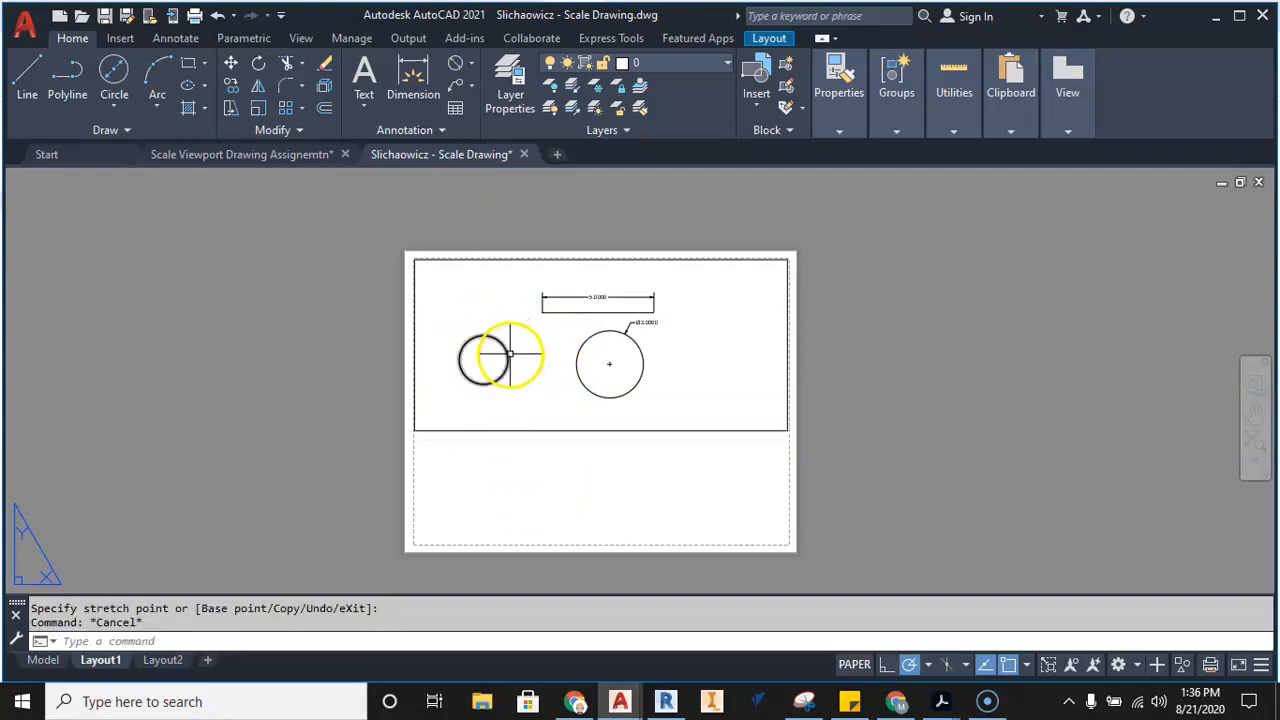
# Stretch the viewport's left side inward past the paper-space circle, to the left end of the 5-unit line.
pyautogui.click(504, 430)
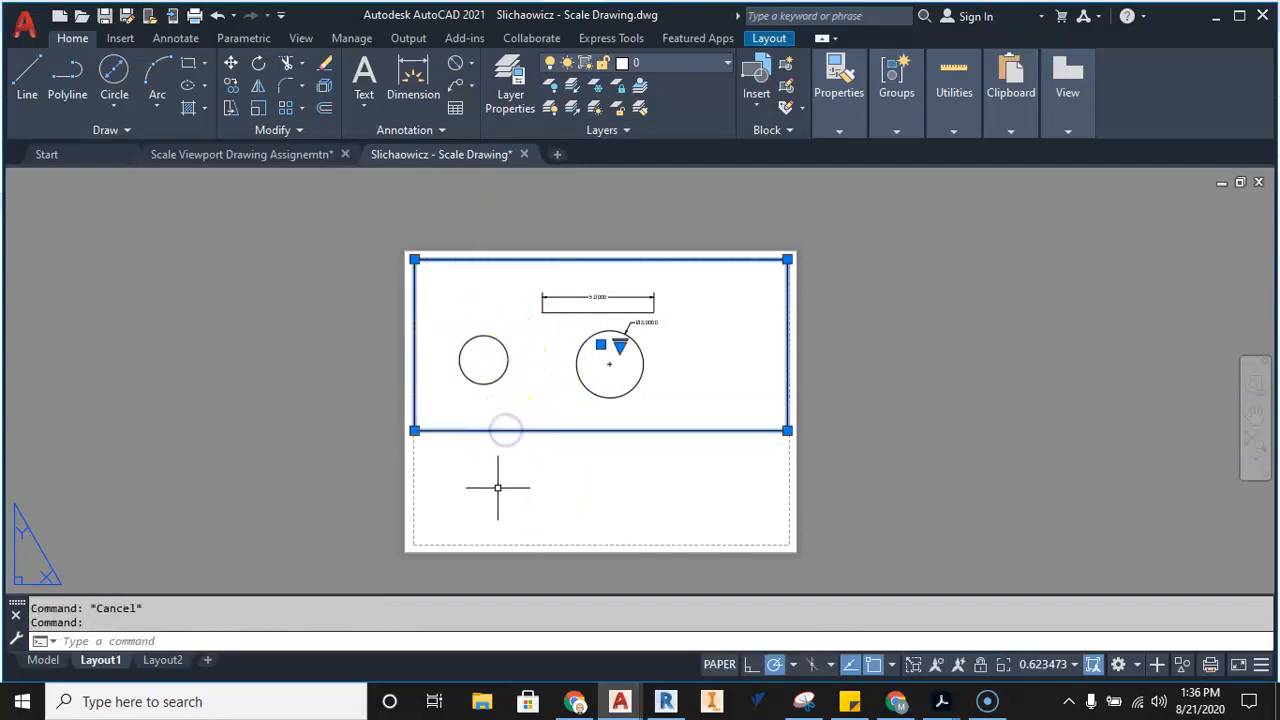
pyautogui.click(415, 260)
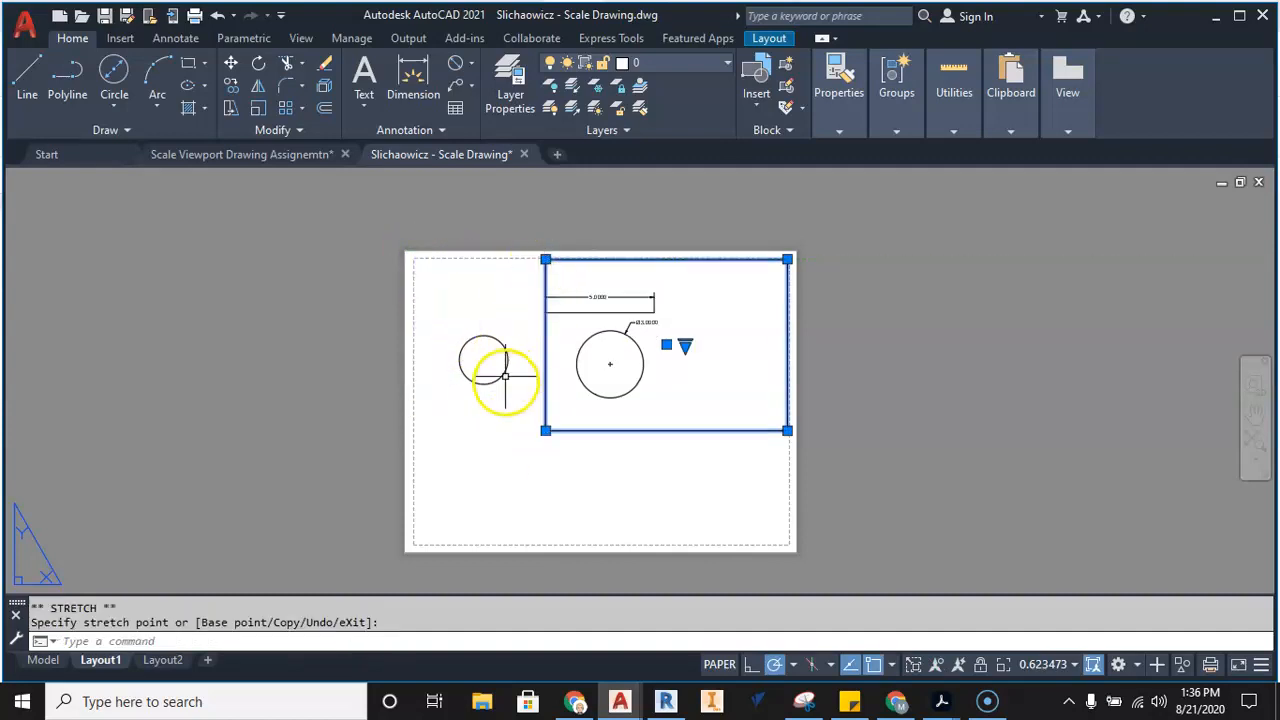
# Stretch the viewport's left side further inward until the frame excludes the dimensioned line and circle.
pyautogui.press('Escape')
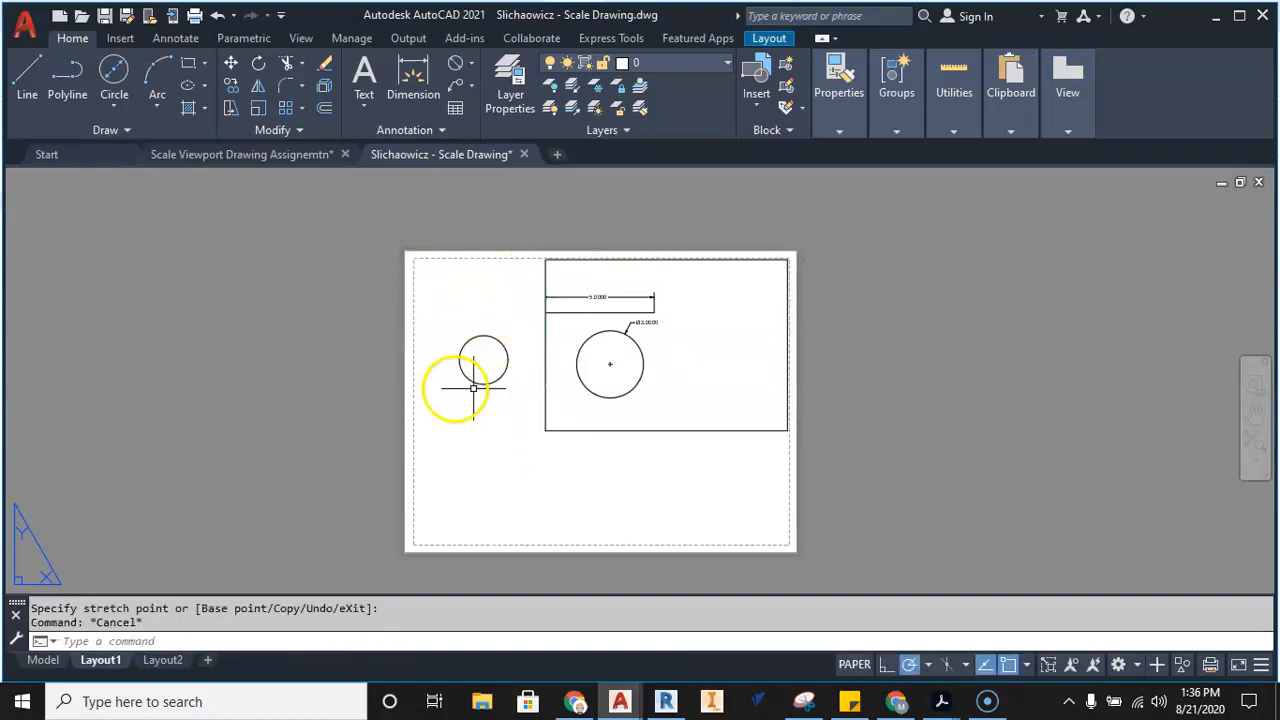
pyautogui.click(544, 335)
pyautogui.click(546, 260)
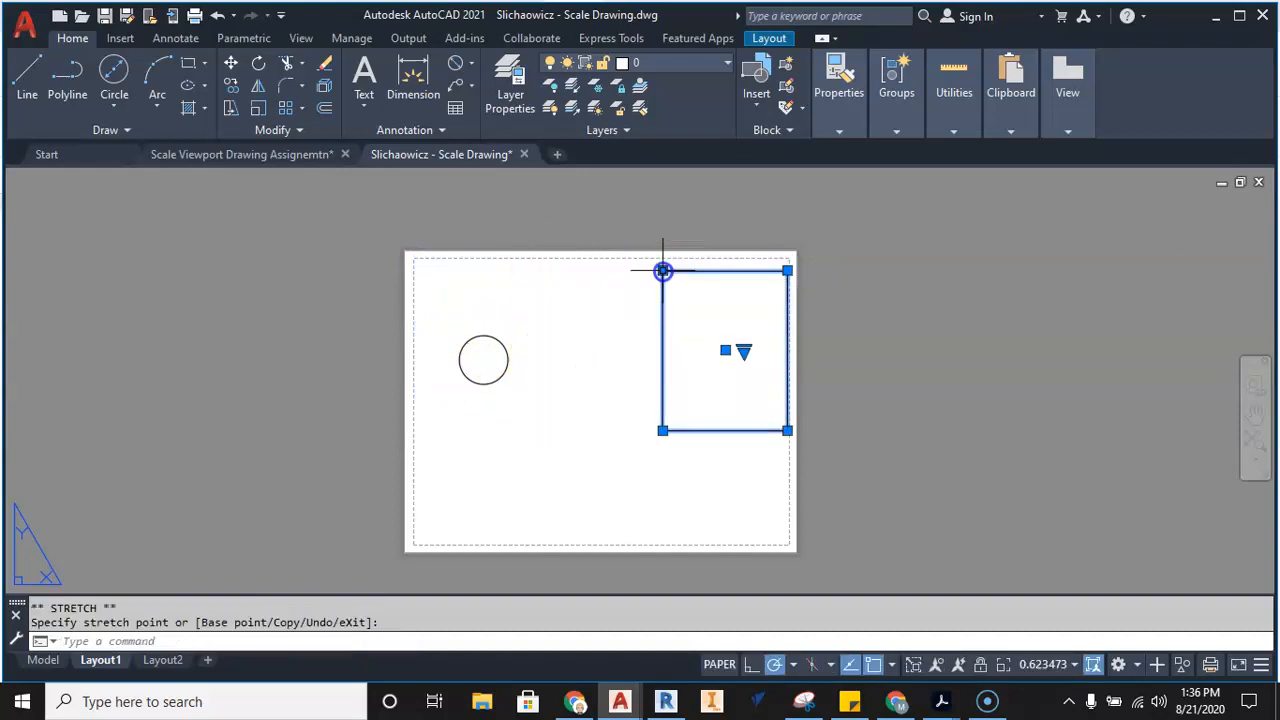
pyautogui.press('Escape')
# Activate the narrowed viewport's model space, shift the line and circle into view, and return to paper space.
pyautogui.doubleClick(707, 367)
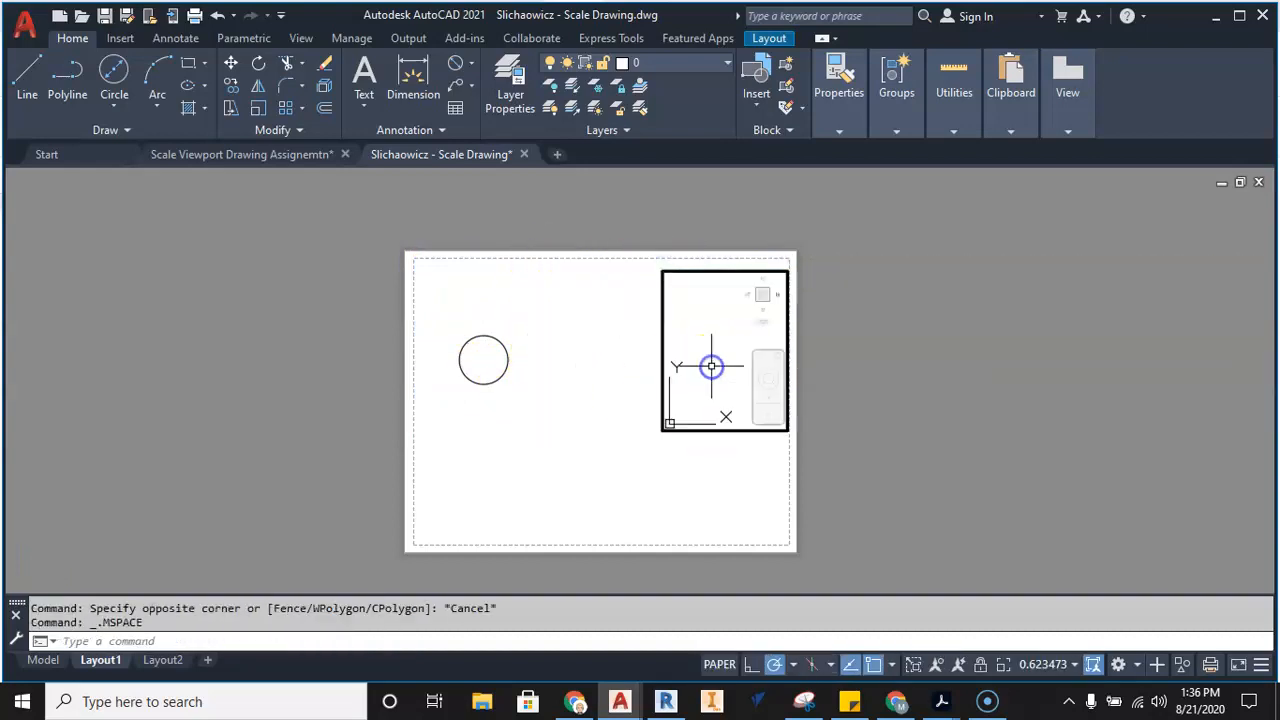
pyautogui.click(714, 363)
pyautogui.scroll(4, 725, 359)
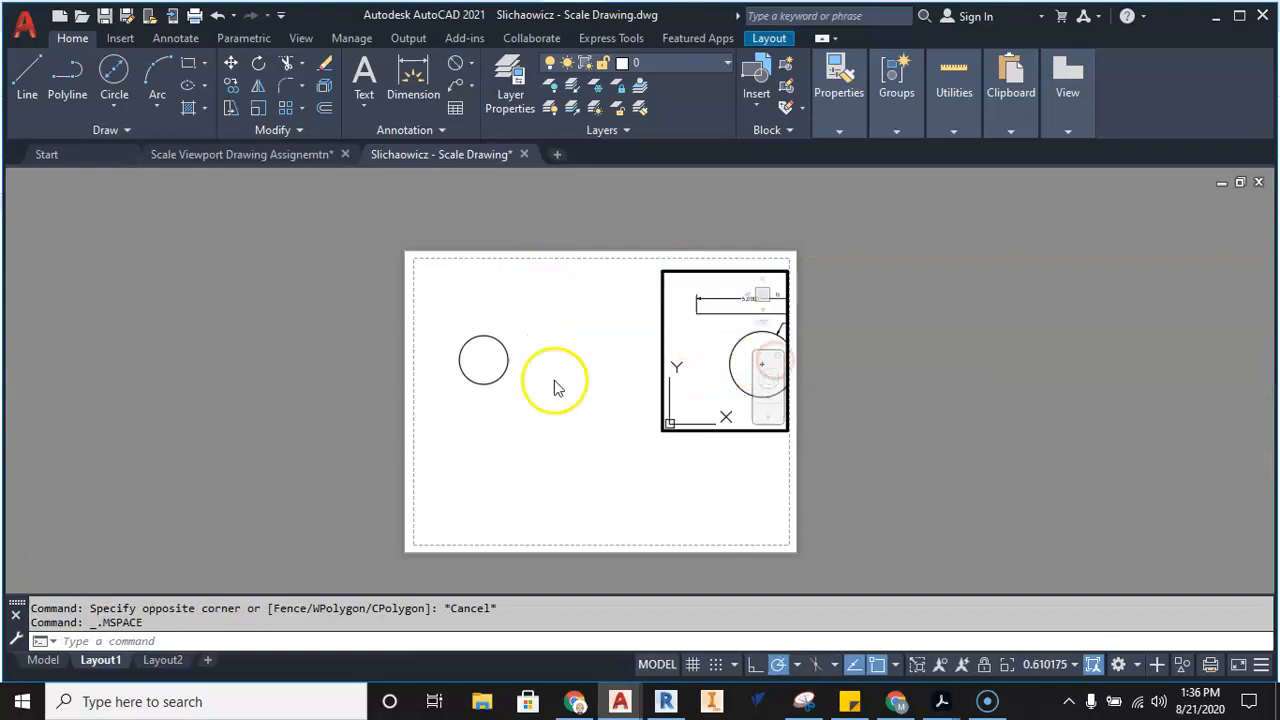
pyautogui.press('Escape')
pyautogui.doubleClick(576, 415)
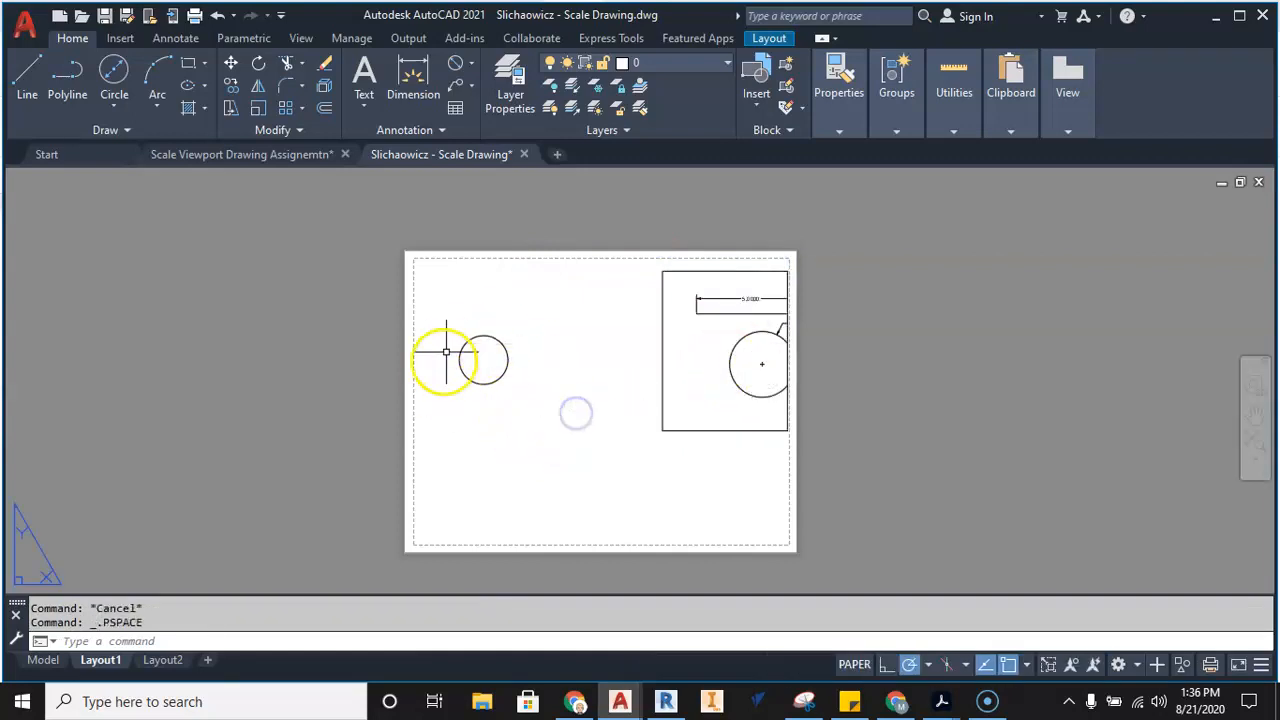
# Examine the paper-space circle against the viewport contents, comparing the layout in paper space and in the viewport's model space.
pyautogui.scroll(5, 561, 455)
pyautogui.scroll(-6, 560, 440)
pyautogui.scroll(5, 560, 437)
pyautogui.scroll(-2, 560, 441)
pyautogui.scroll(2, 560, 437)
pyautogui.moveTo(560, 437); pyautogui.dragTo(646, 437, button='middle')
pyautogui.scroll(-2, 642, 441)
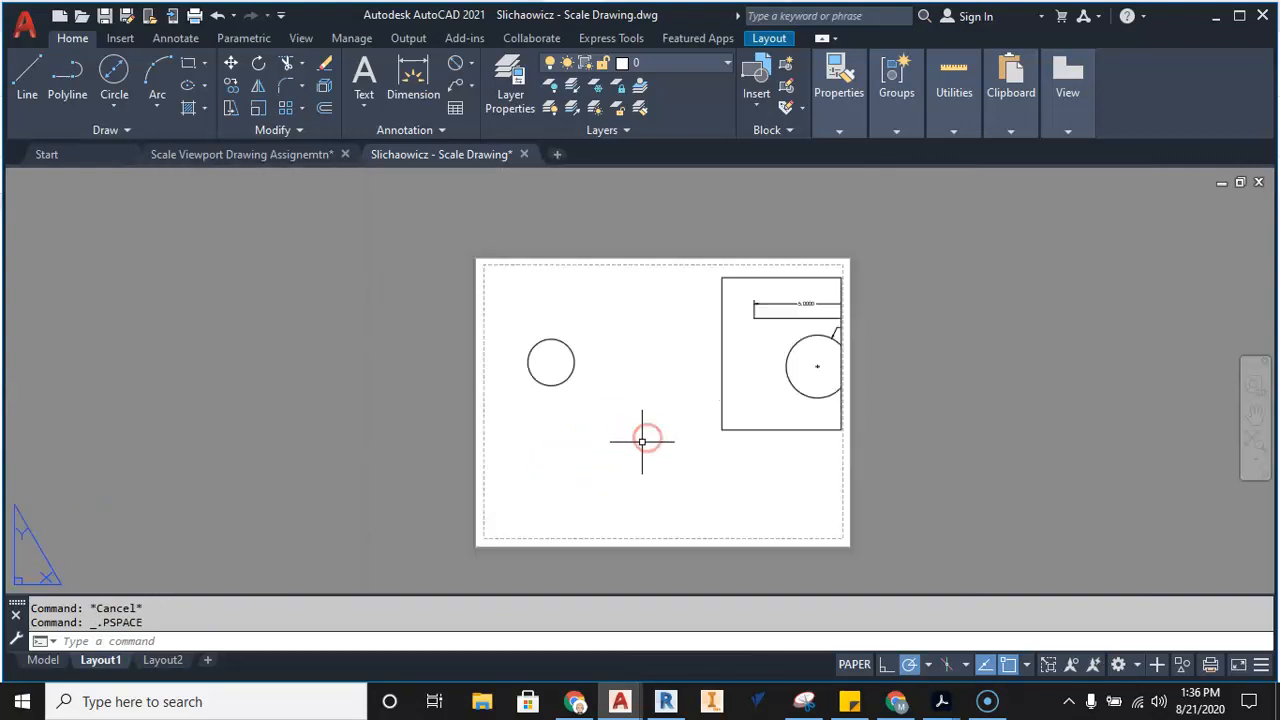
pyautogui.doubleClick(774, 405)
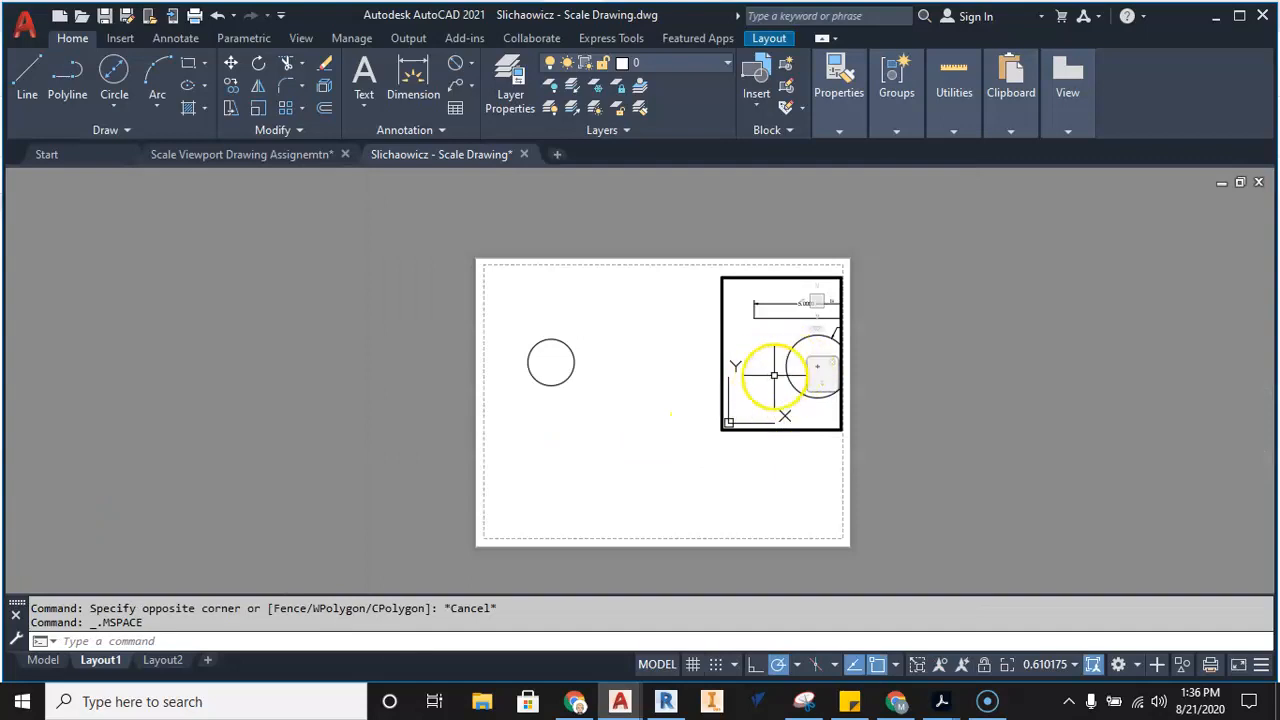
pyautogui.doubleClick(668, 495)
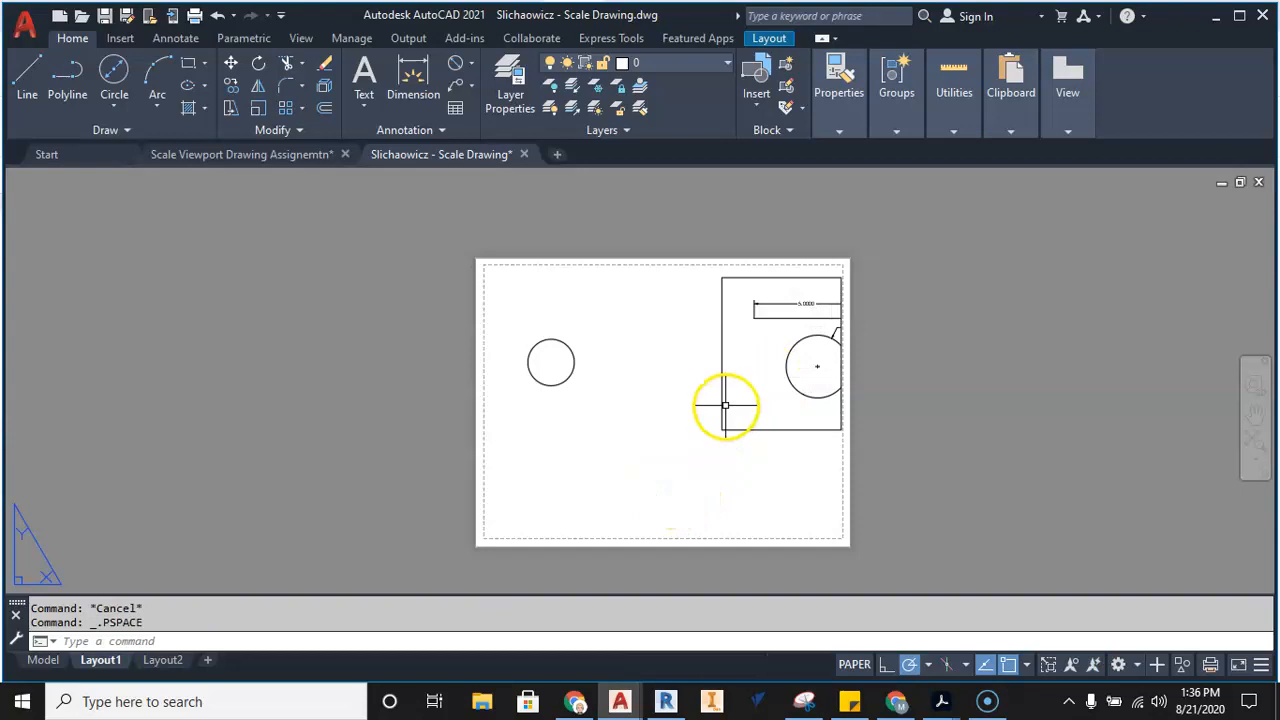
# Erase the paper-space circle and stretch the viewport's left side across the sheet to near the left printable margin.
pyautogui.click(572, 371)
pyautogui.press('Delete')
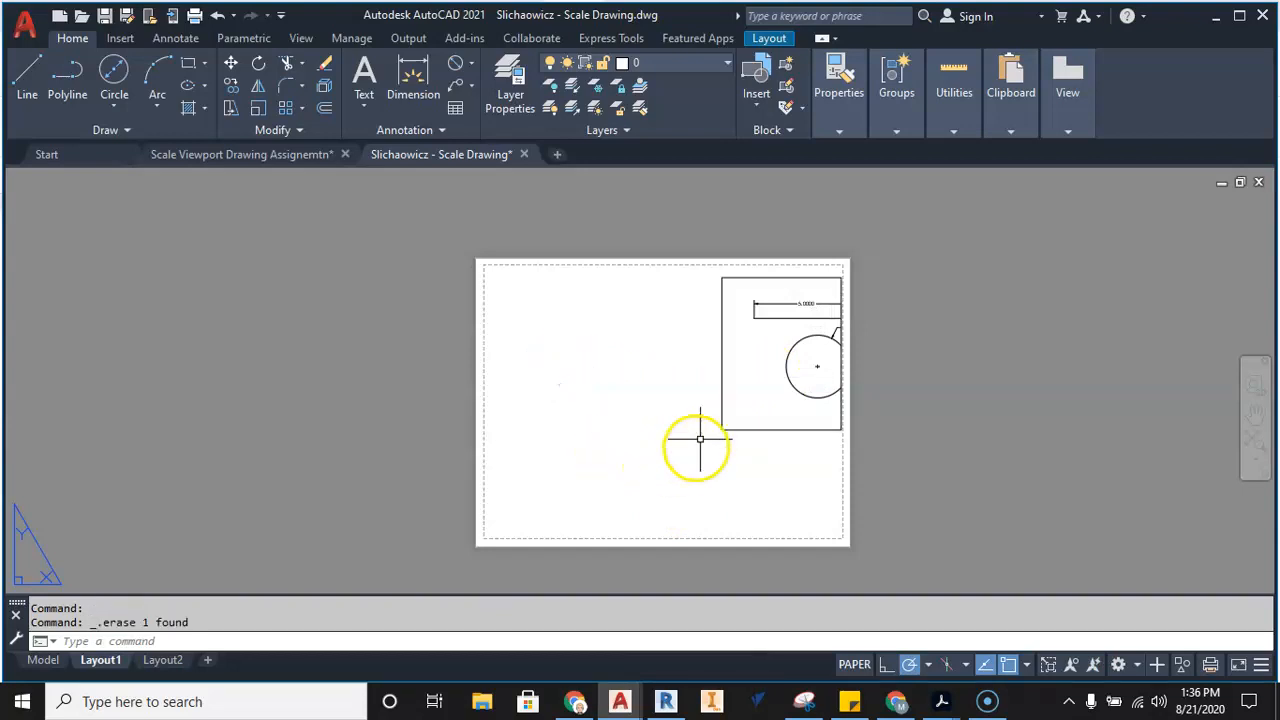
pyautogui.click(722, 410)
pyautogui.click(722, 430)
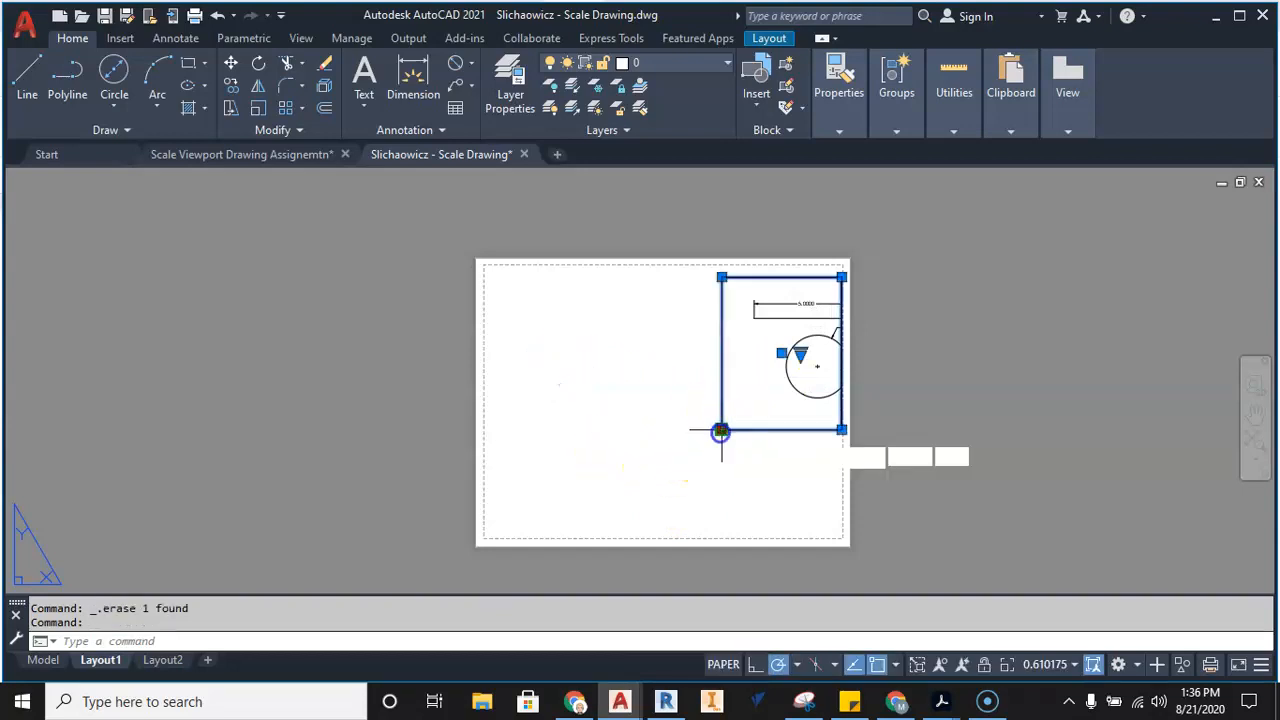
pyautogui.click(491, 430)
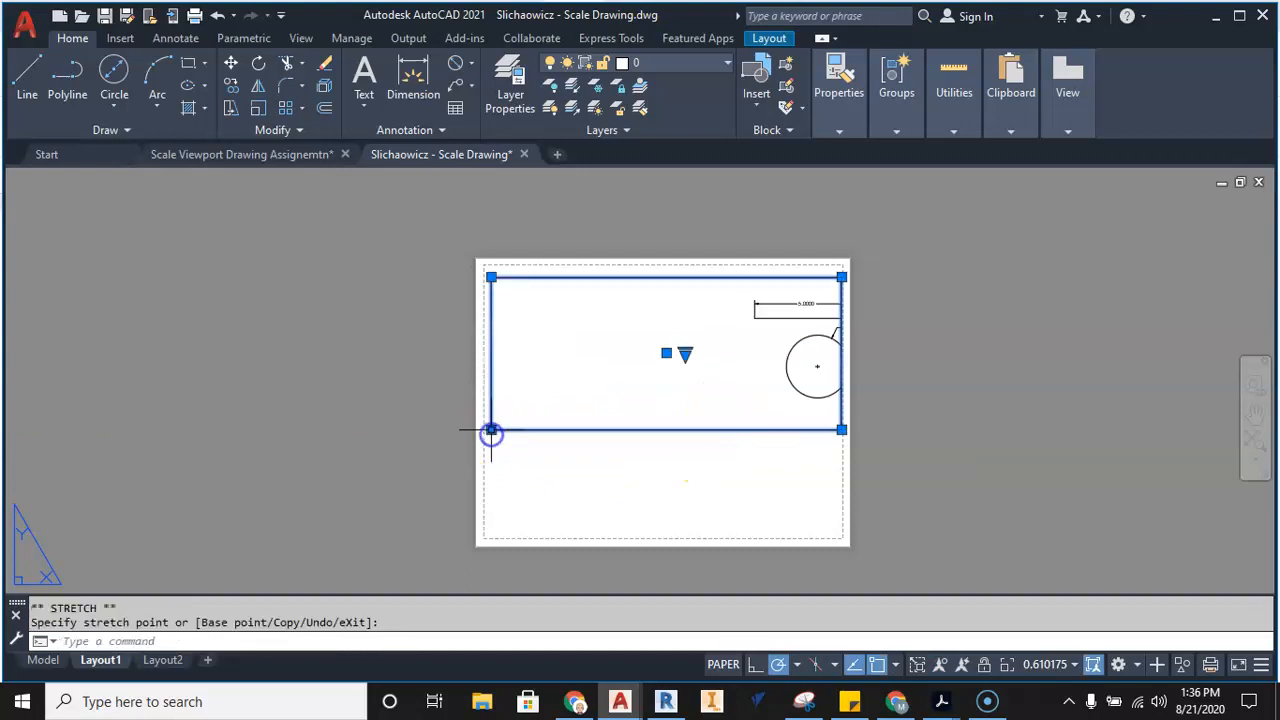
# Stretch the viewport's upper-left corner to just inside the corner of the sheet's printable-area boundary.
pyautogui.scroll(5, 477, 334)
pyautogui.click(543, 344)
pyautogui.scroll(2, 515, 280)
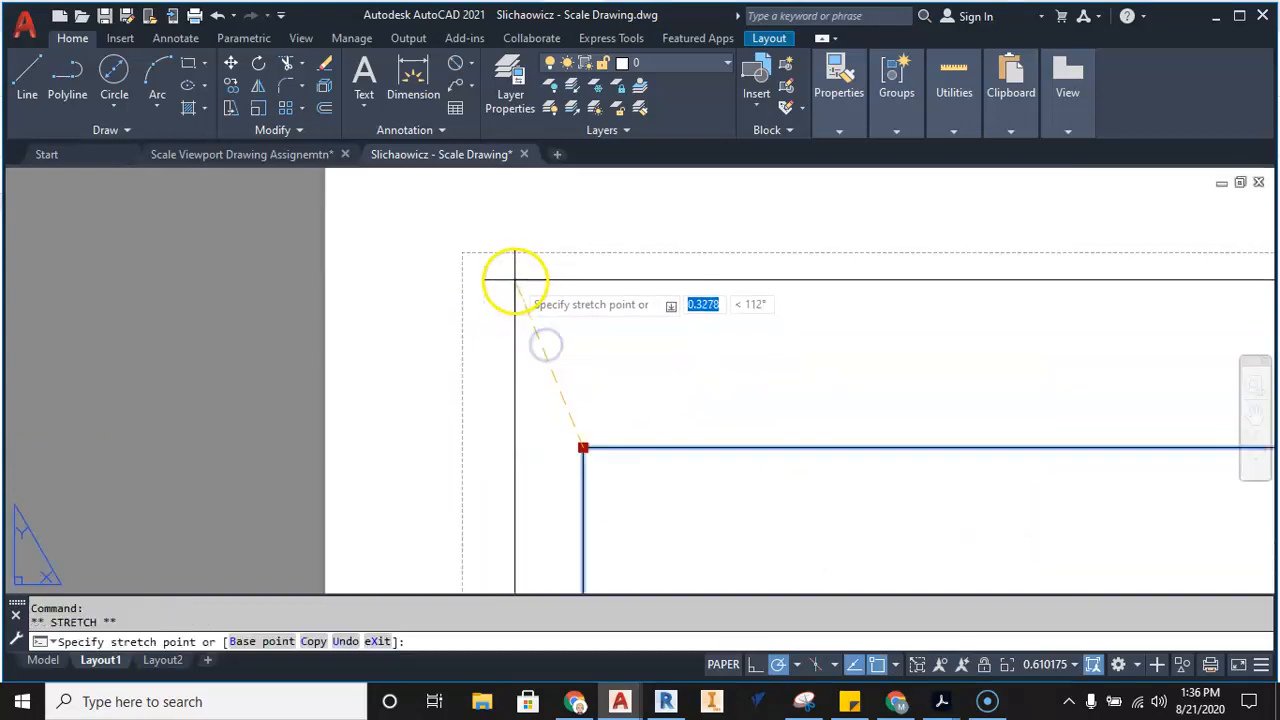
pyautogui.click(486, 271)
pyautogui.scroll(-5, 512, 336)
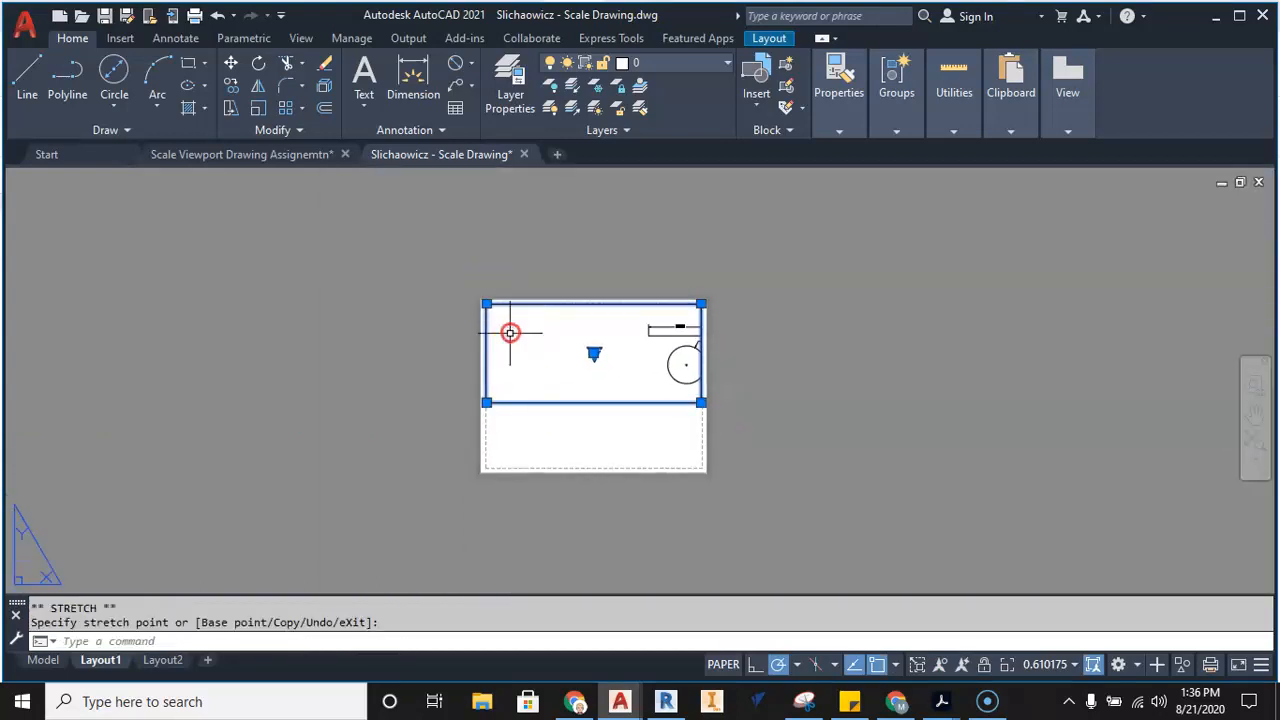
pyautogui.press('Escape')
# Activate the widened viewport's model space and centre the dimensioned line and circle within its frame.
pyautogui.scroll(4, 522, 360)
pyautogui.scroll(-2, 582, 360)
pyautogui.scroll(2, 575, 369)
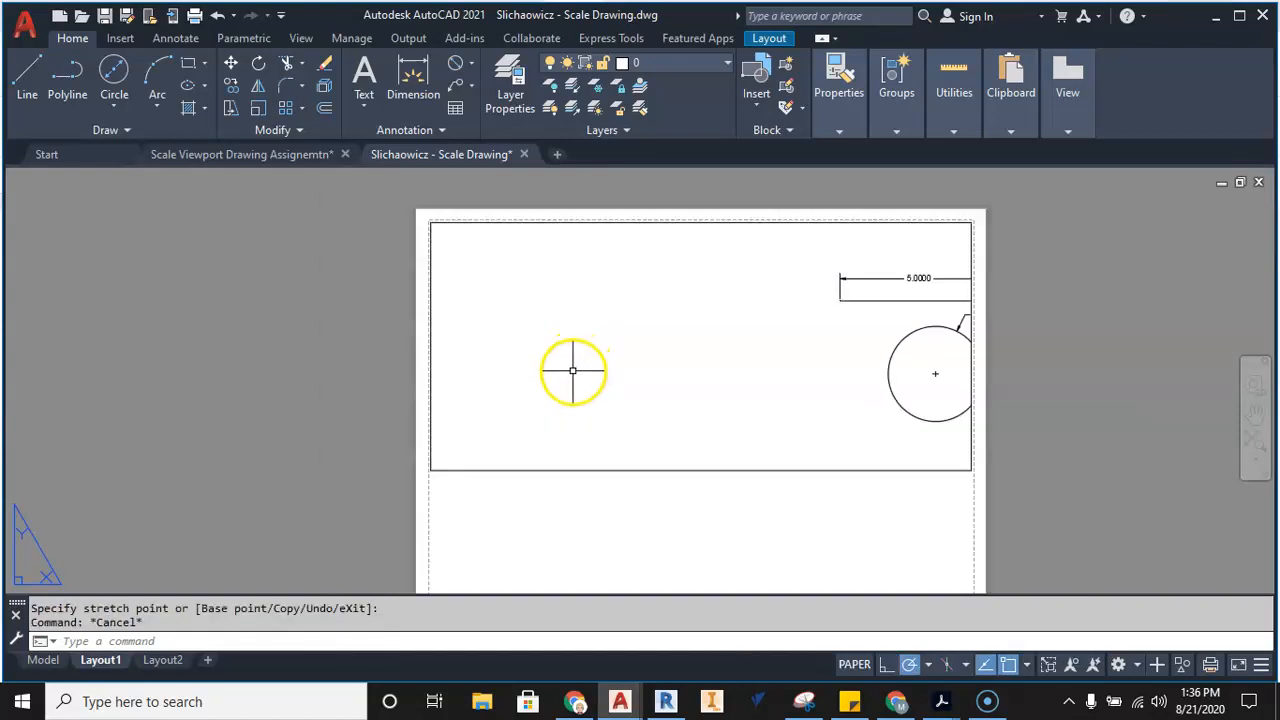
pyautogui.moveTo(573, 371); pyautogui.dragTo(524, 365, button='middle')
pyautogui.doubleClick(609, 363)
pyautogui.moveTo(719, 366); pyautogui.dragTo(521, 367, button='middle')
pyautogui.moveTo(803, 359); pyautogui.dragTo(766, 363, button='middle')
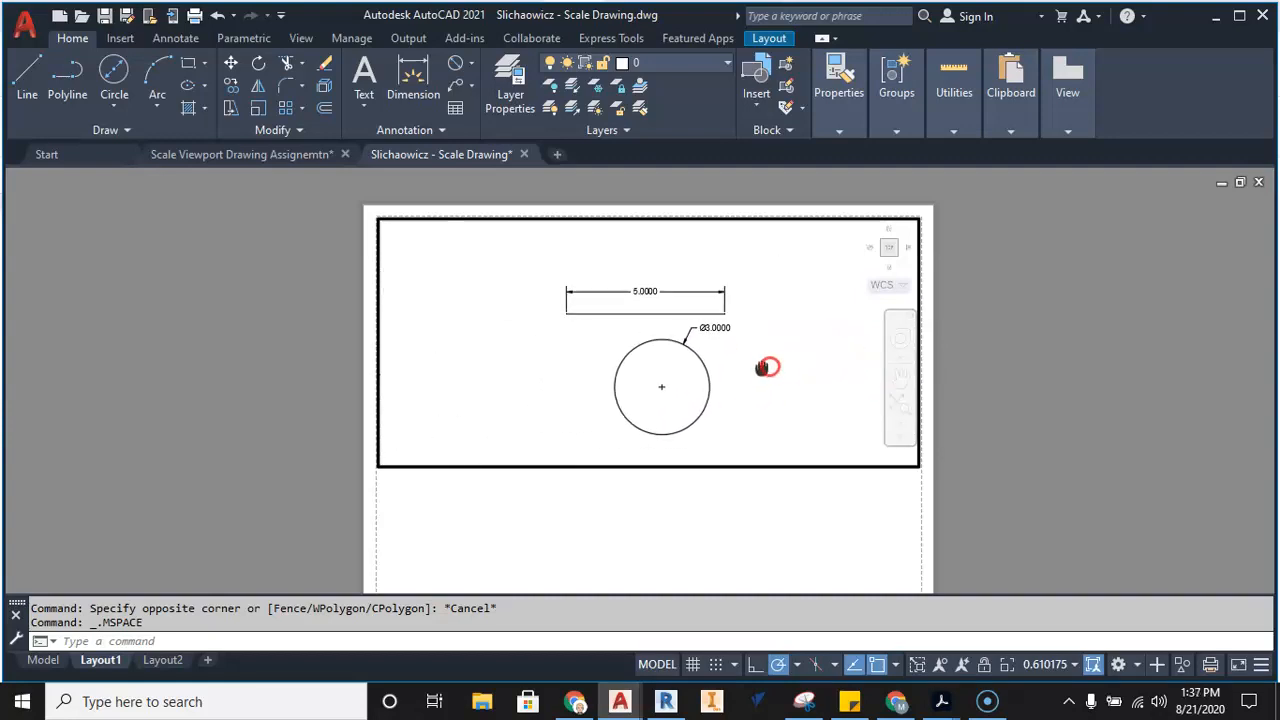
# Compare how the viewport scale value changes as the model view inside the viewport is enlarged and reduced.
pyautogui.scroll(8, 651, 369)
pyautogui.scroll(-8, 651, 368)
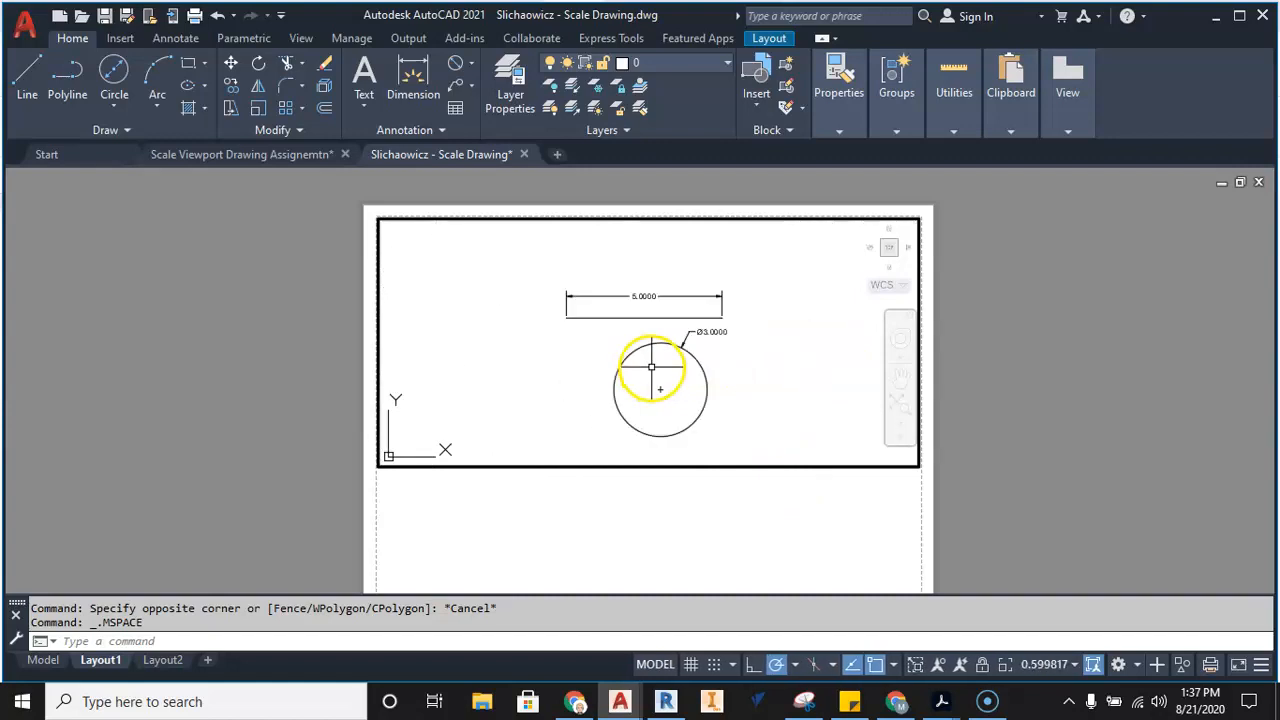
pyautogui.scroll(2, 655, 369)
pyautogui.scroll(8, 683, 345)
pyautogui.scroll(-8, 683, 351)
pyautogui.scroll(2, 686, 350)
pyautogui.scroll(-2, 686, 352)
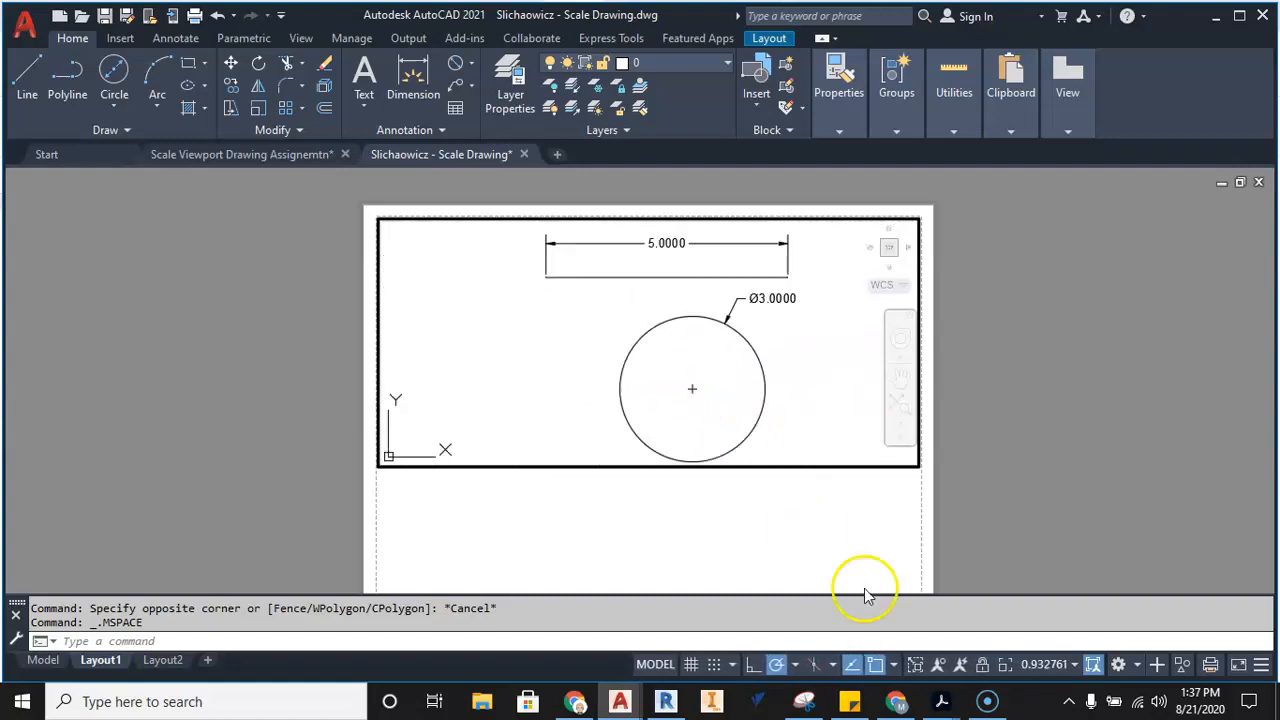
# Set the active viewport's scale to 1:1 and reposition the line and circle within the frame.
pyautogui.click(1045, 665)
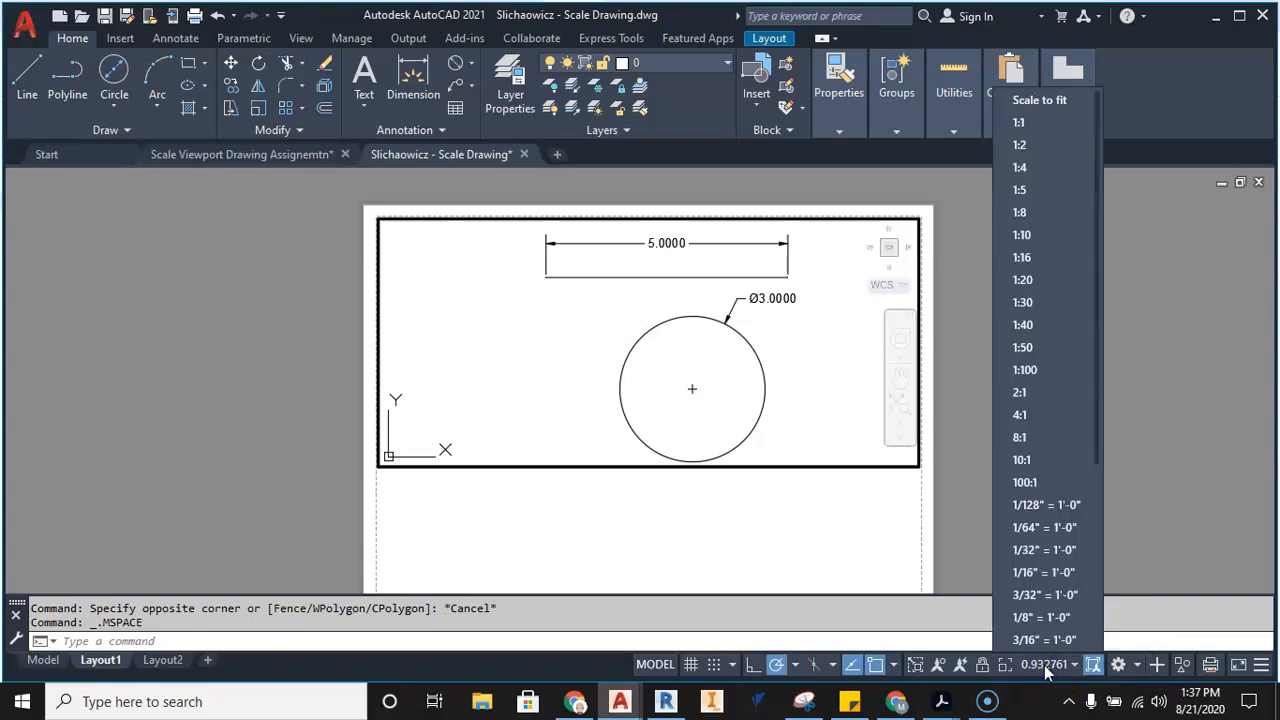
pyautogui.click(1018, 124)
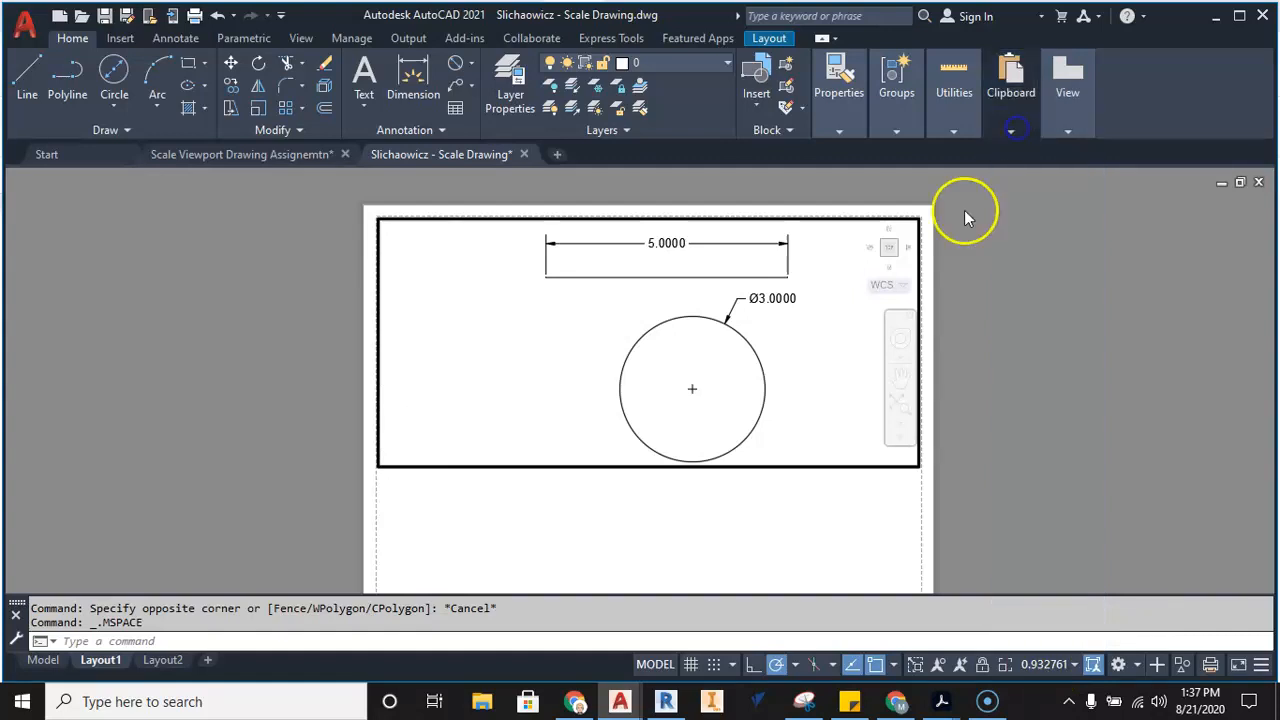
pyautogui.moveTo(806, 337); pyautogui.dragTo(783, 343, button='middle')
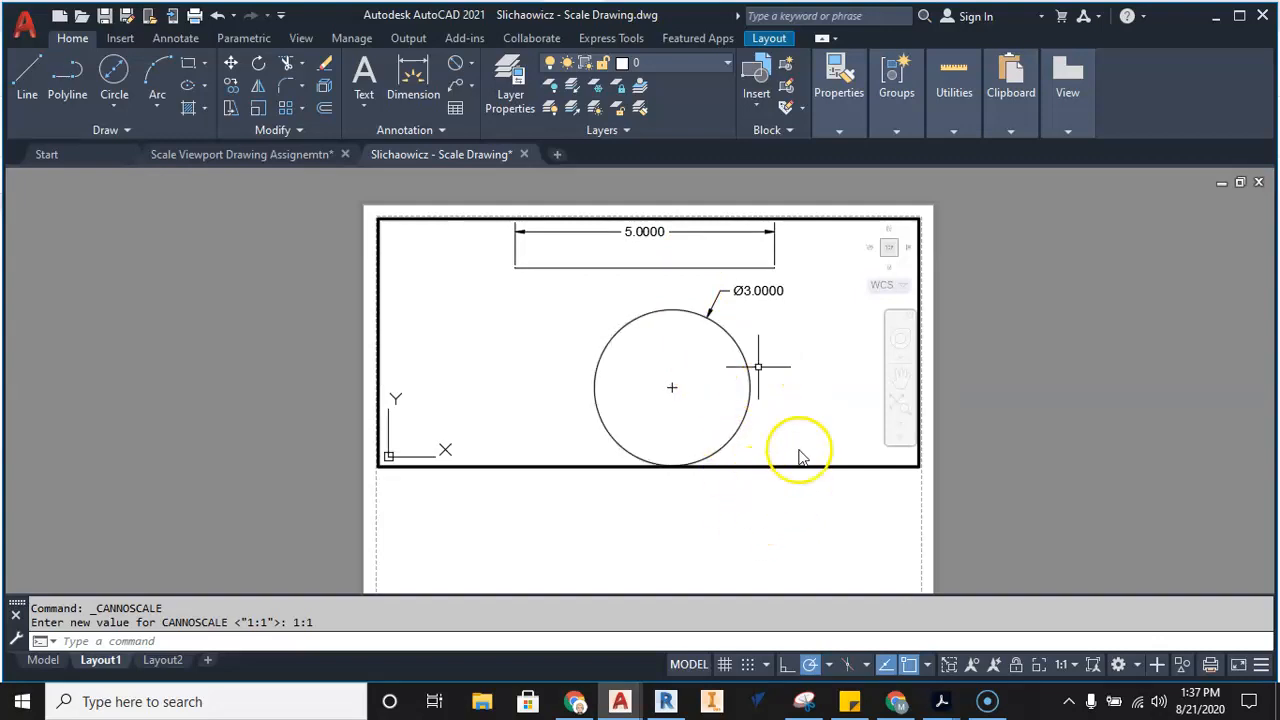
pyautogui.moveTo(719, 327); pyautogui.dragTo(717, 358, button='middle')
# Move the 5-unit line and its dimension straight down about 0.21 units, closer to the circle.
pyautogui.scroll(2, 680, 312)
pyautogui.moveTo(680, 313); pyautogui.dragTo(690, 372, button='middle')
pyautogui.moveTo(701, 257); pyautogui.dragTo(637, 351)
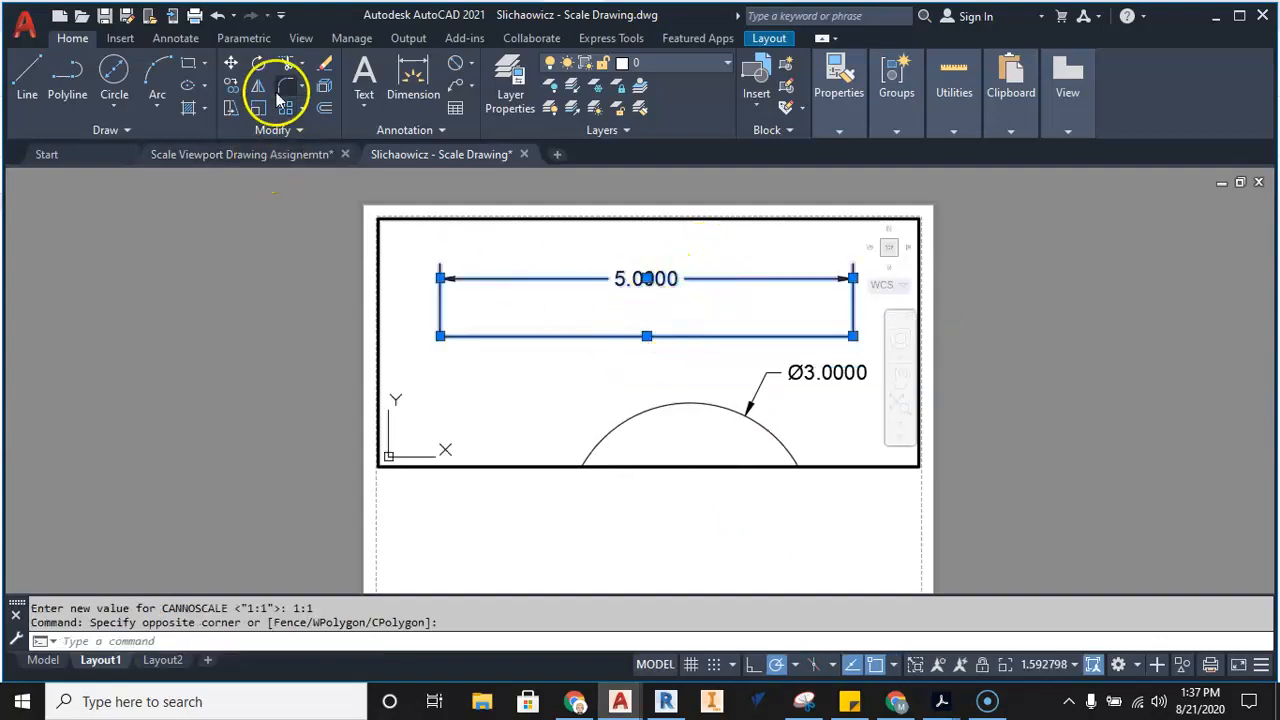
pyautogui.click(231, 63)
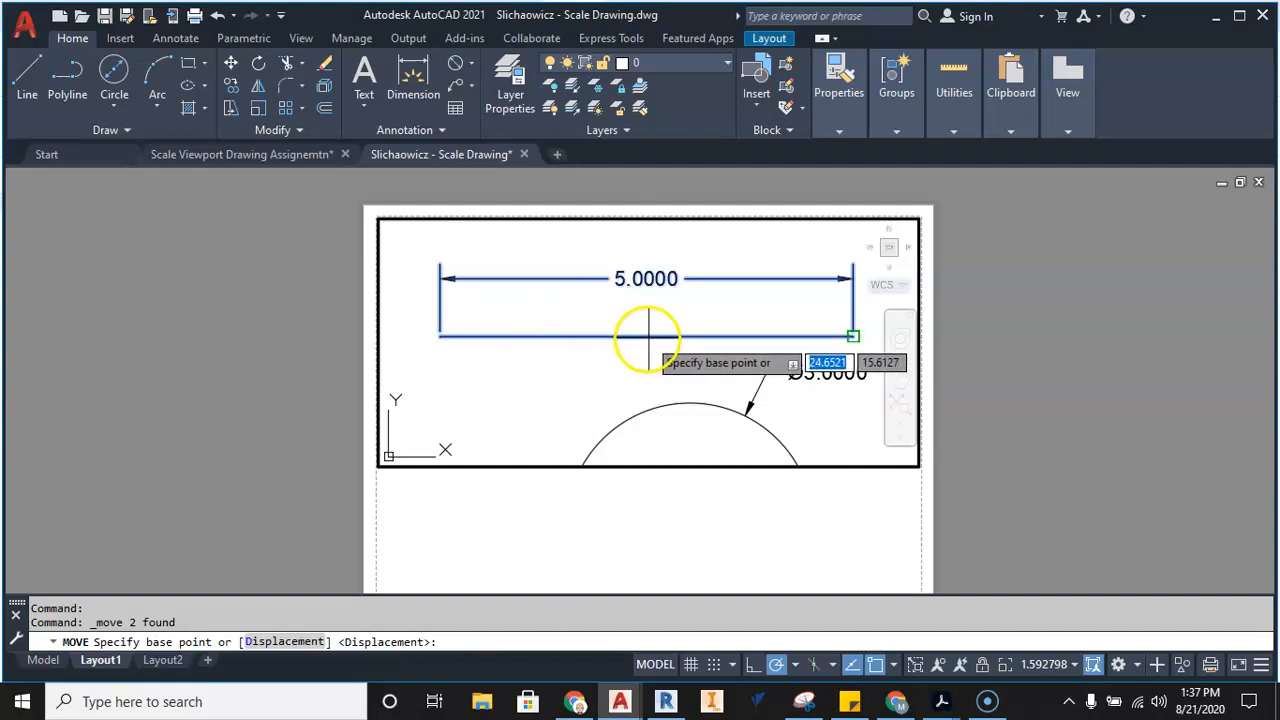
pyautogui.click(440, 336)
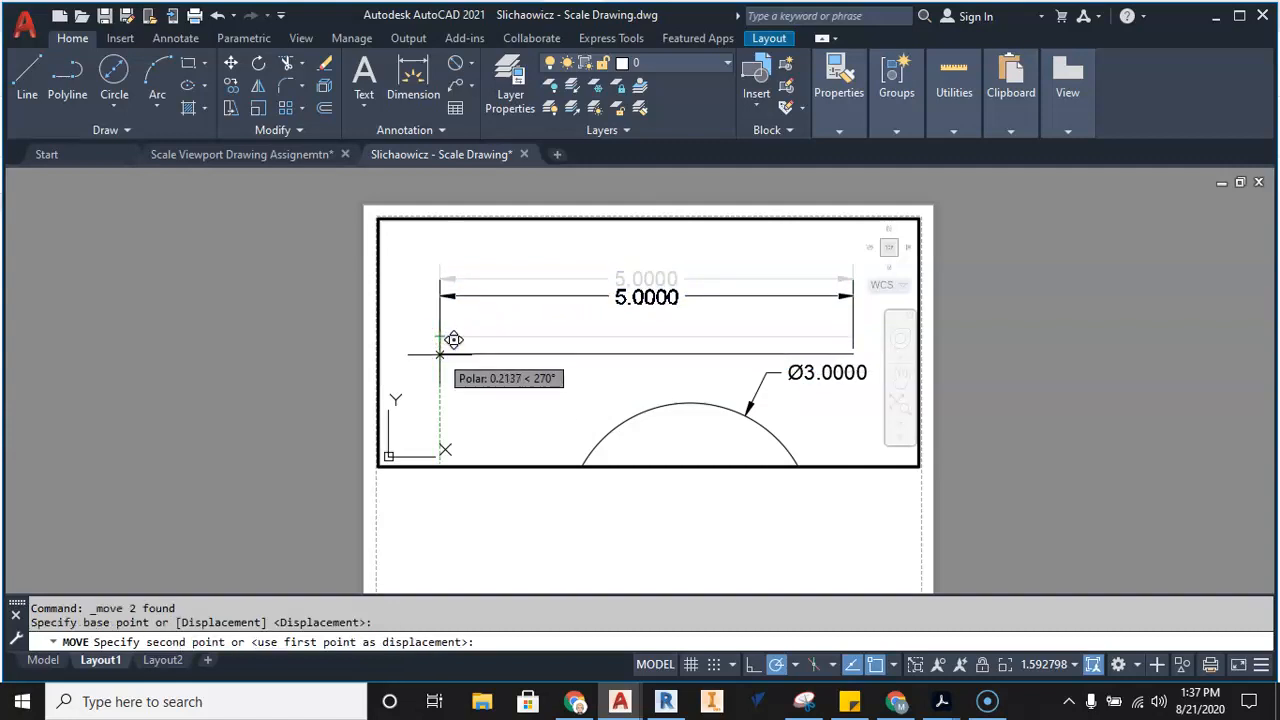
pyautogui.click(440, 355)
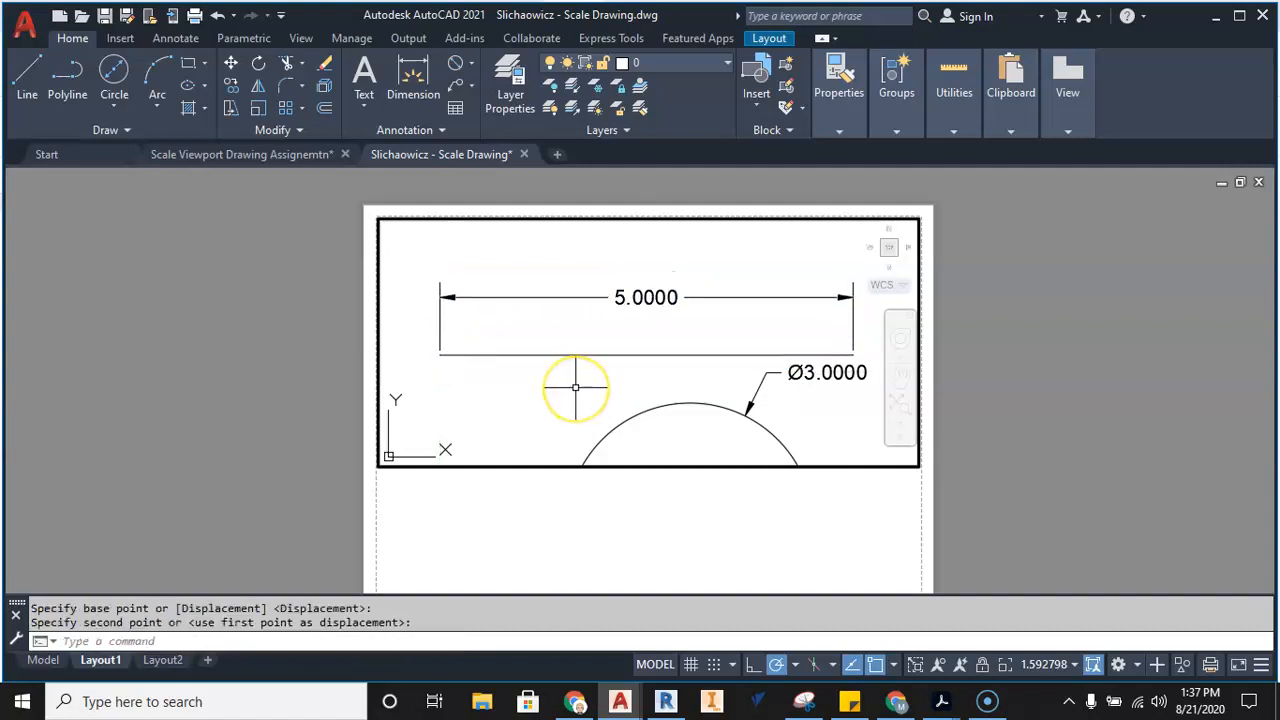
# Set the viewport's scale to 1:1 with the line and circle fitted fully inside it, and return to paper space.
pyautogui.click(1066, 664)
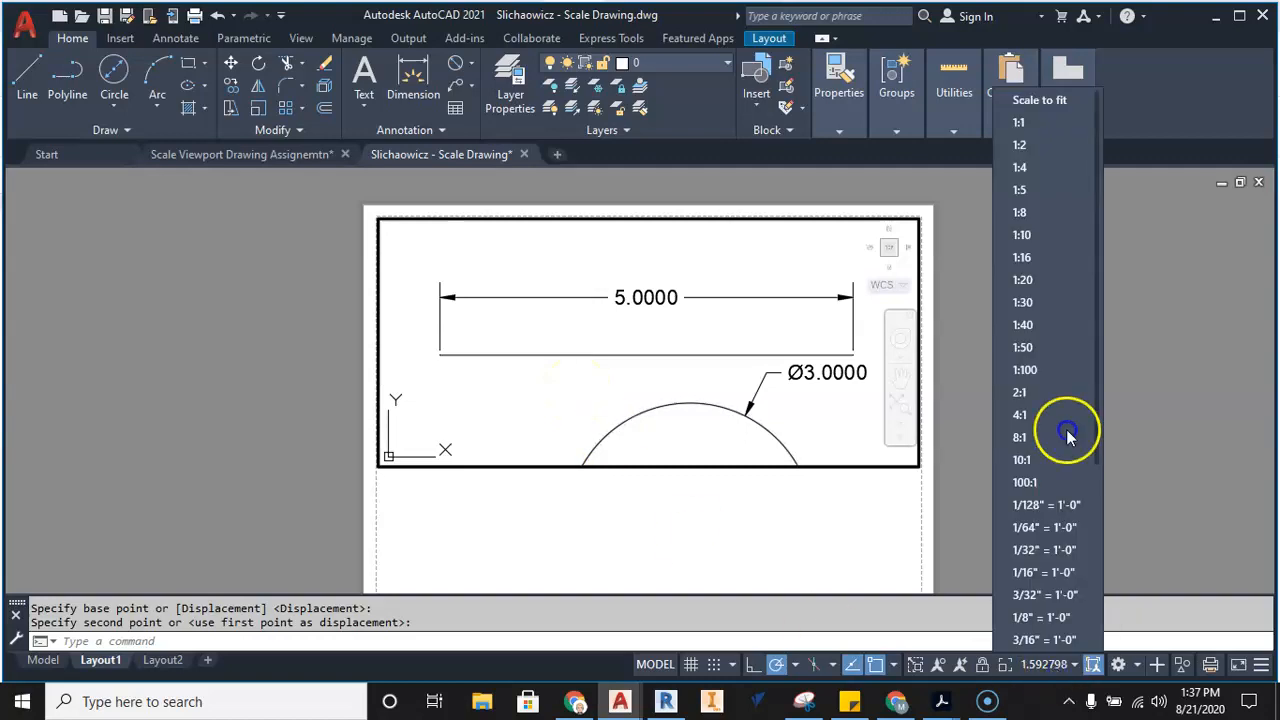
pyautogui.click(1018, 124)
pyautogui.scroll(-3, 734, 371)
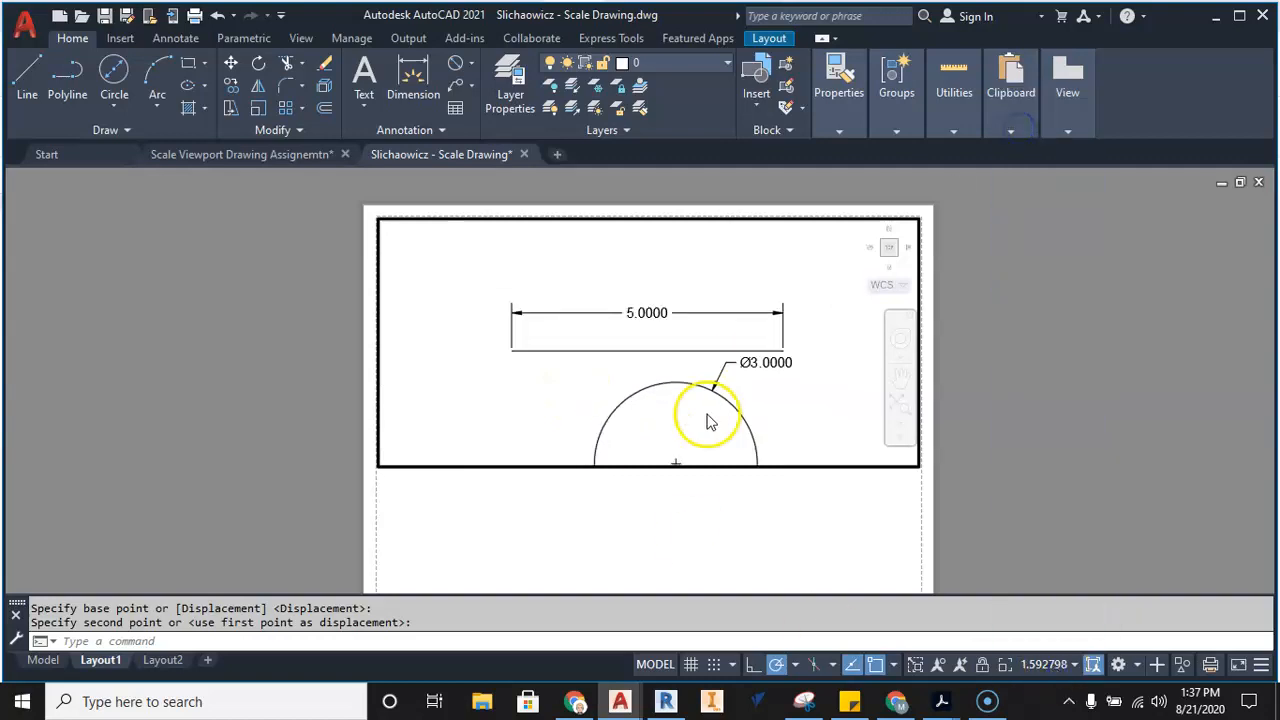
pyautogui.moveTo(697, 409); pyautogui.dragTo(711, 343, button='middle')
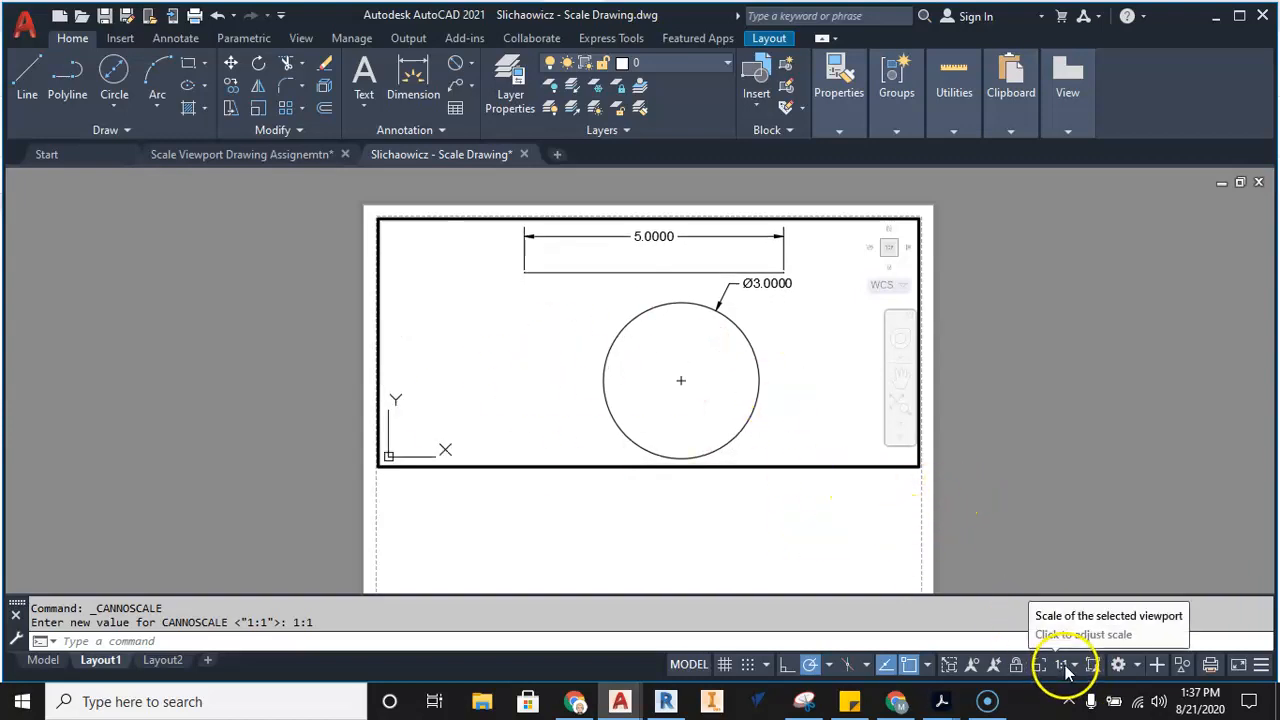
pyautogui.doubleClick(880, 530)
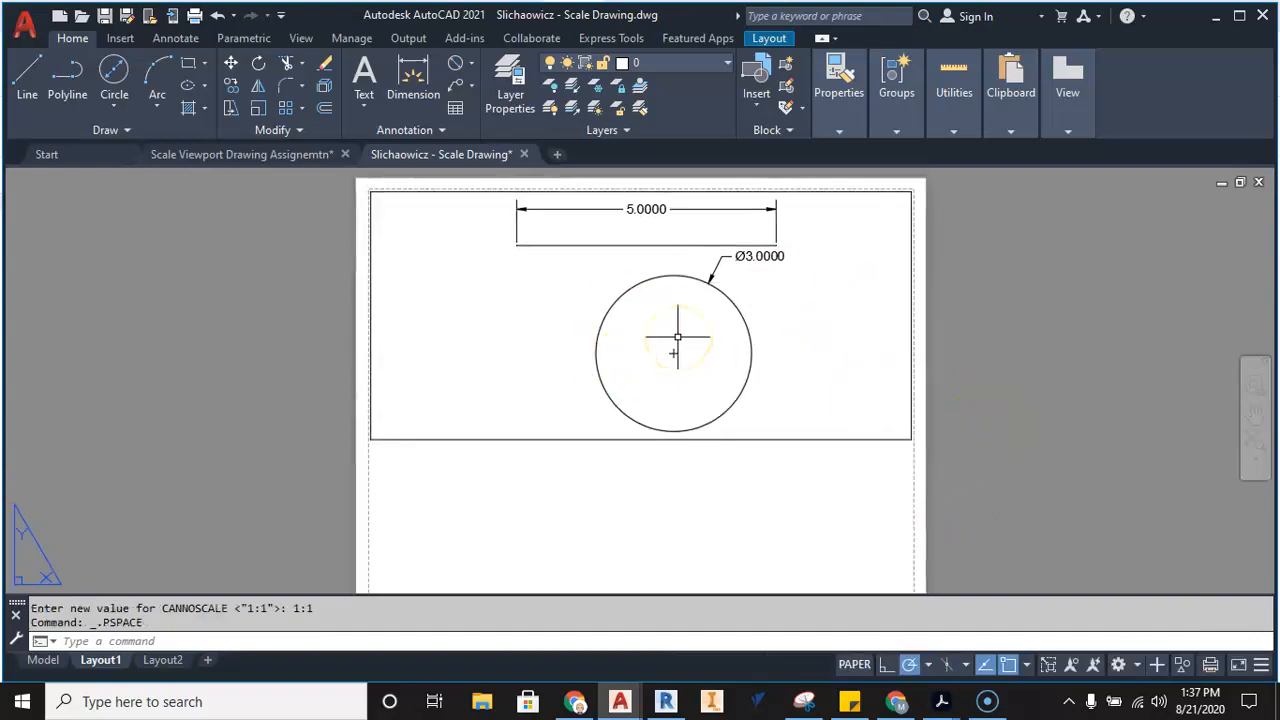
pyautogui.moveTo(761, 438); pyautogui.dragTo(709, 397, button='middle')
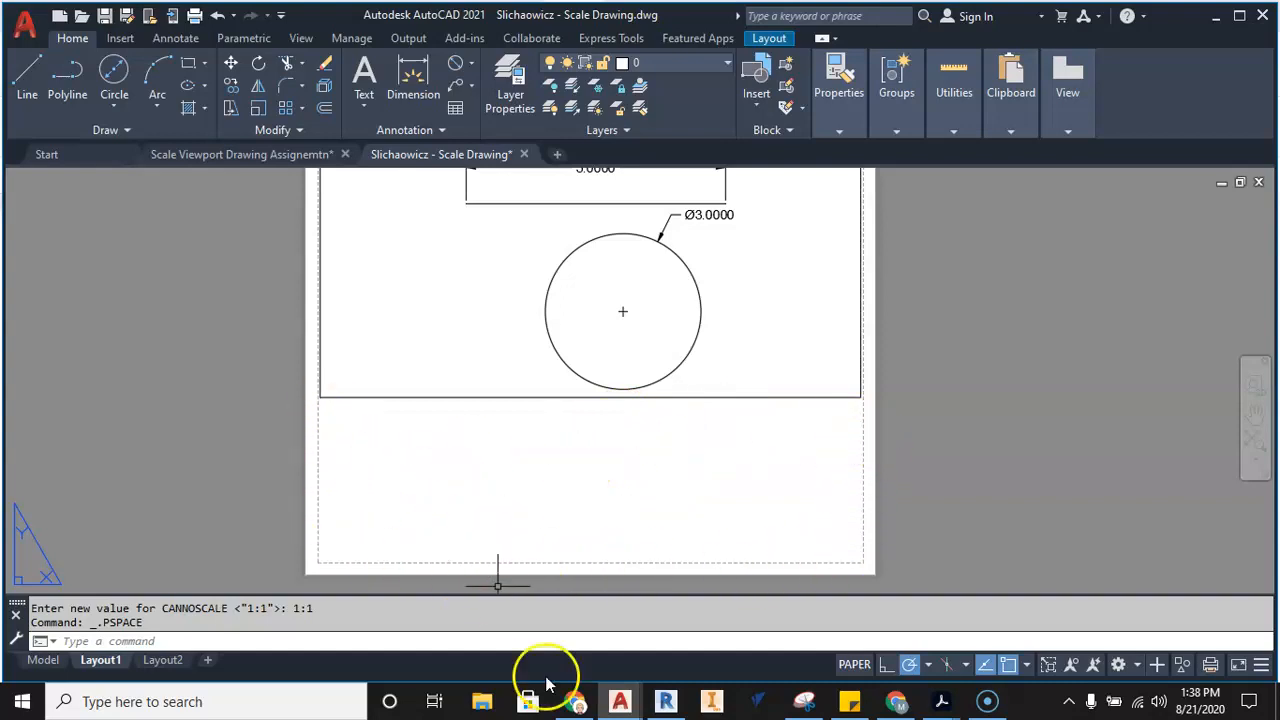
# Switch to the AutoCAD Scale Drawing Plot document in Chrome, examine its 1:1 and 1:2 sample viewports, and return to AutoCAD.
pyautogui.click(583, 706)
pyautogui.scroll(-10, 566, 474)
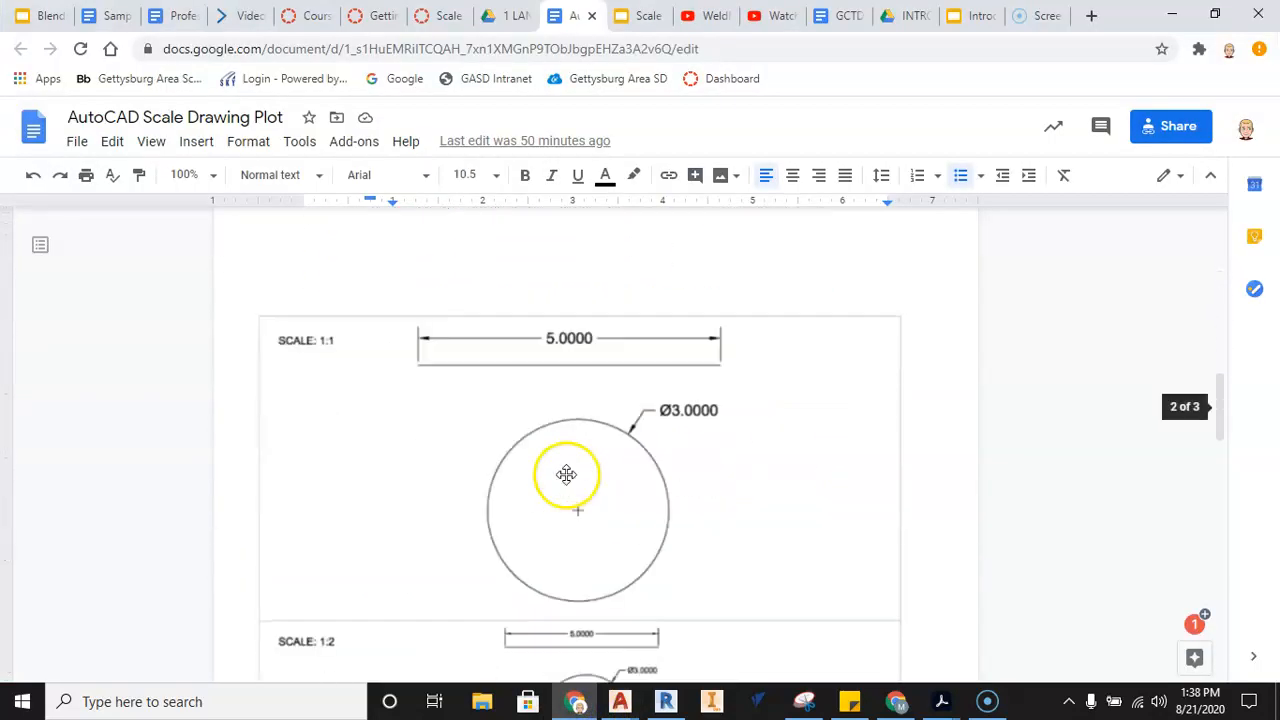
pyautogui.scroll(-1, 603, 337)
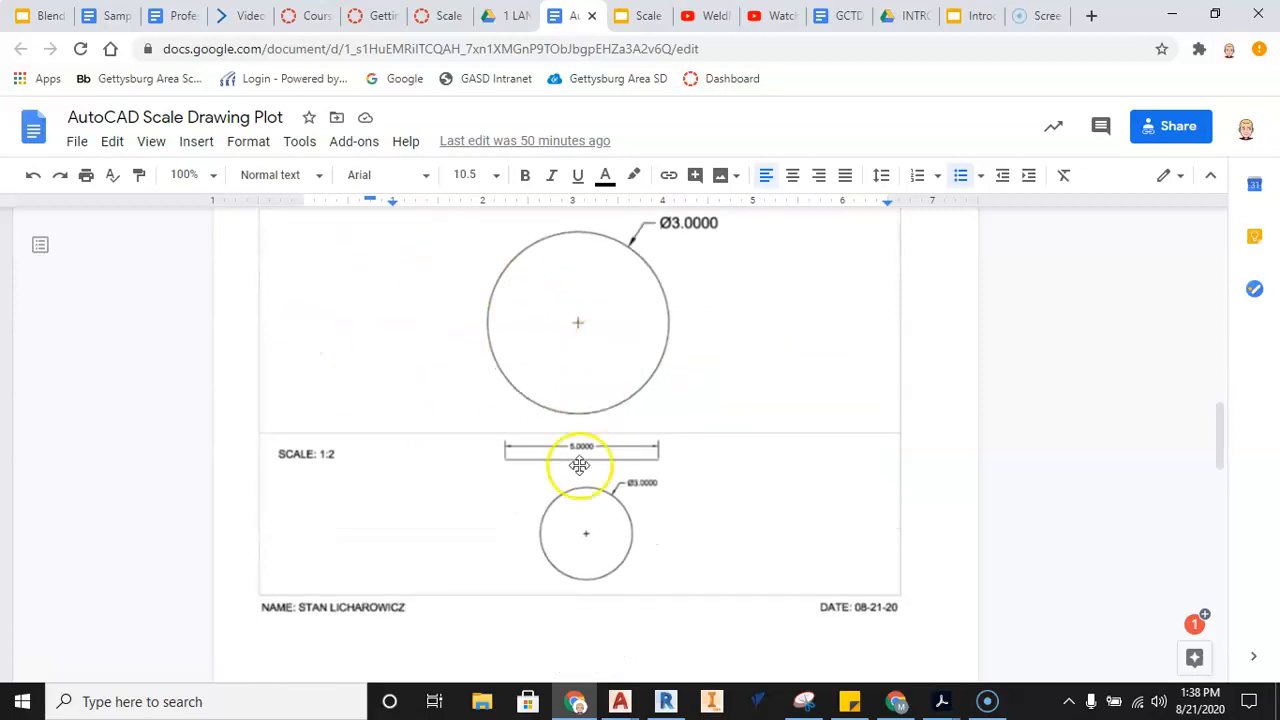
pyautogui.scroll(1, 590, 541)
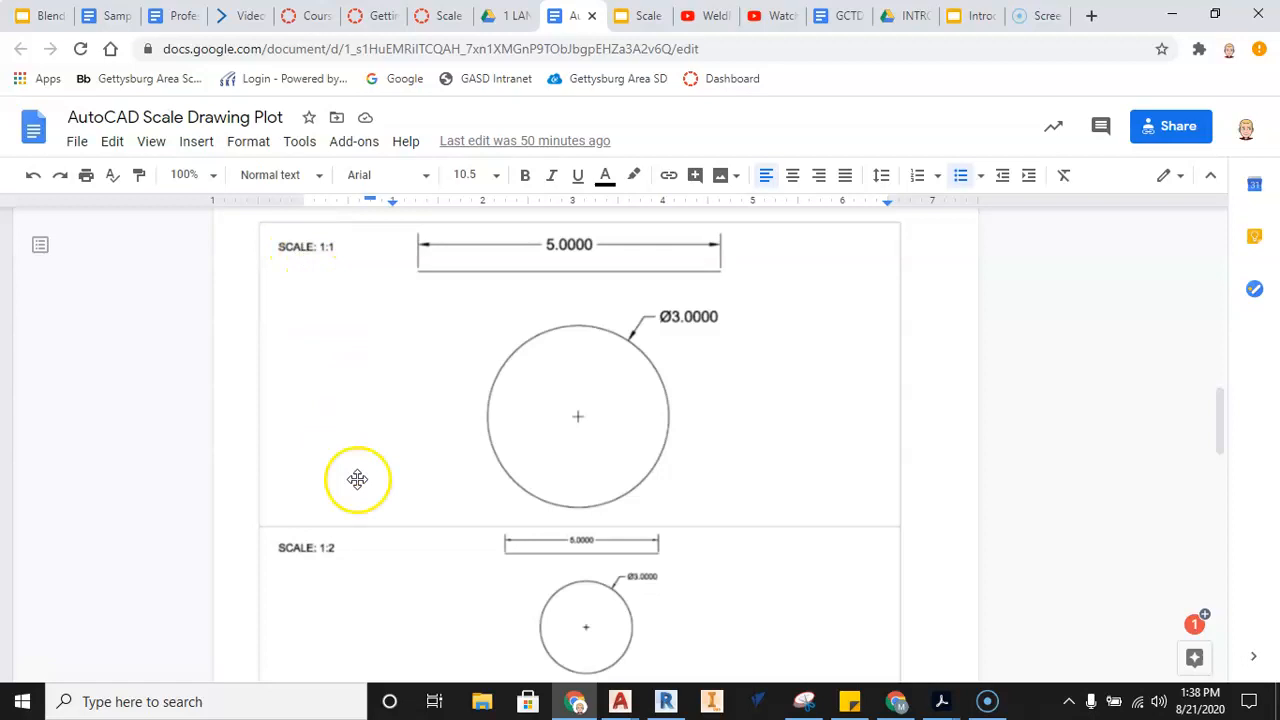
pyautogui.scroll(-1, 357, 480)
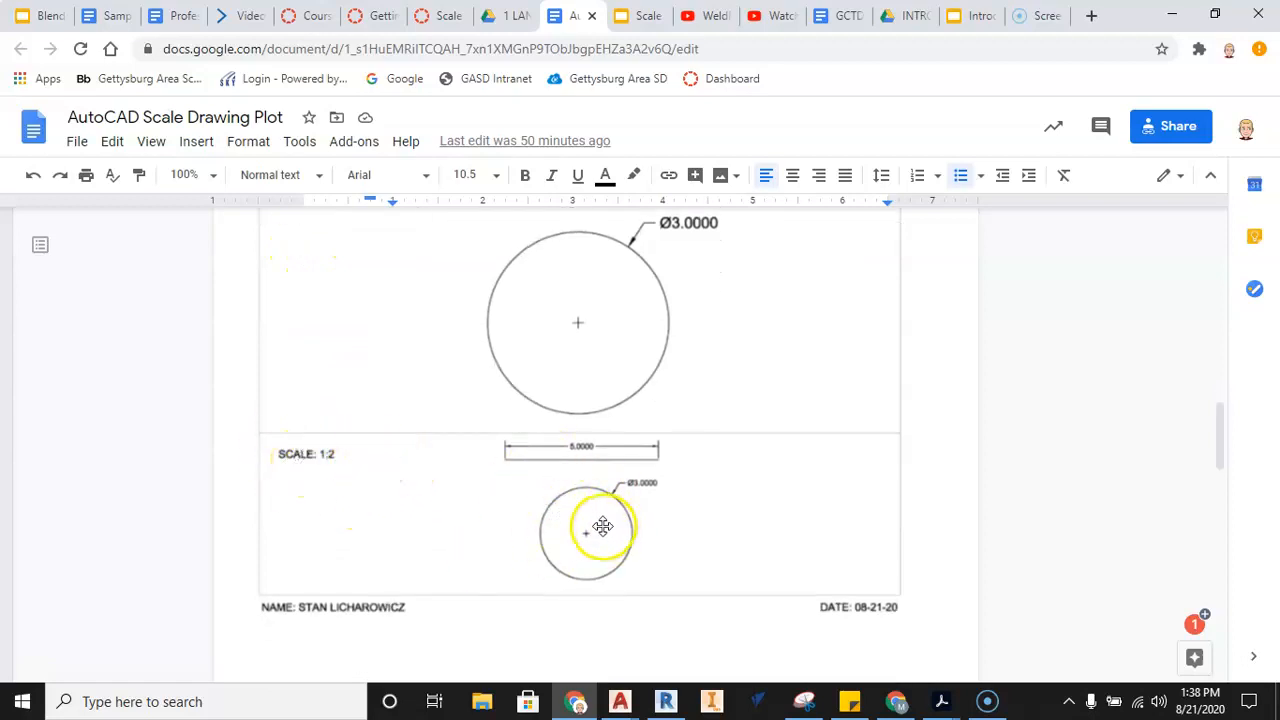
pyautogui.click(620, 701)
pyautogui.click(681, 657)
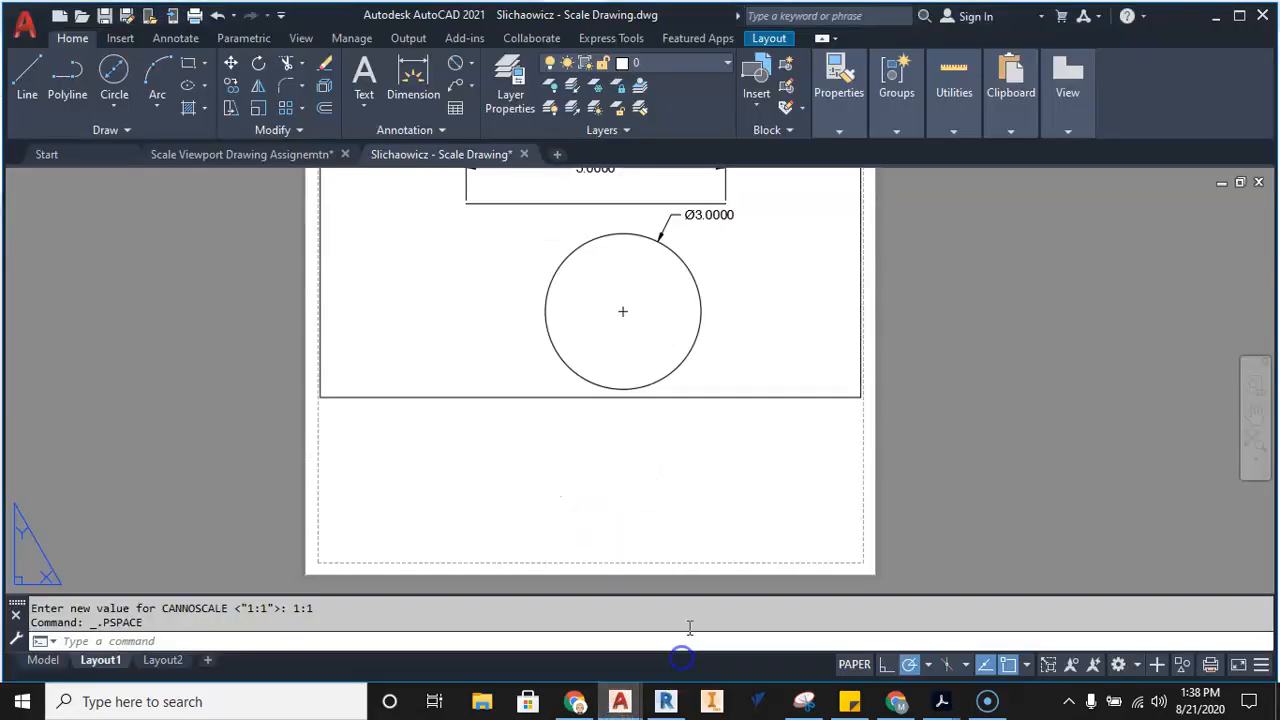
pyautogui.moveTo(660, 531)
pyautogui.mouseDown(button='middle')
pyautogui.moveTo(649, 591)
pyautogui.moveTo(677, 545)
pyautogui.mouseUp(button='middle')
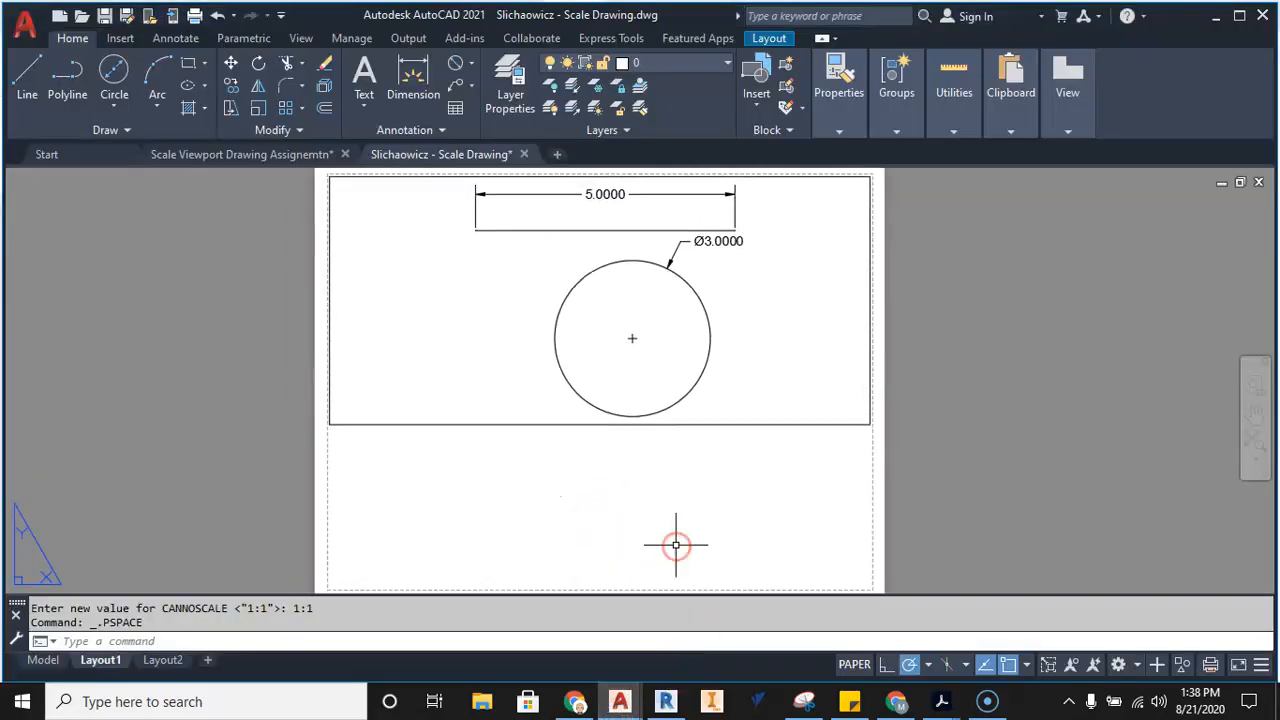
# Copy the viewport from its upper-left corner down to the lower part of the layout sheet.
pyautogui.click(732, 425)
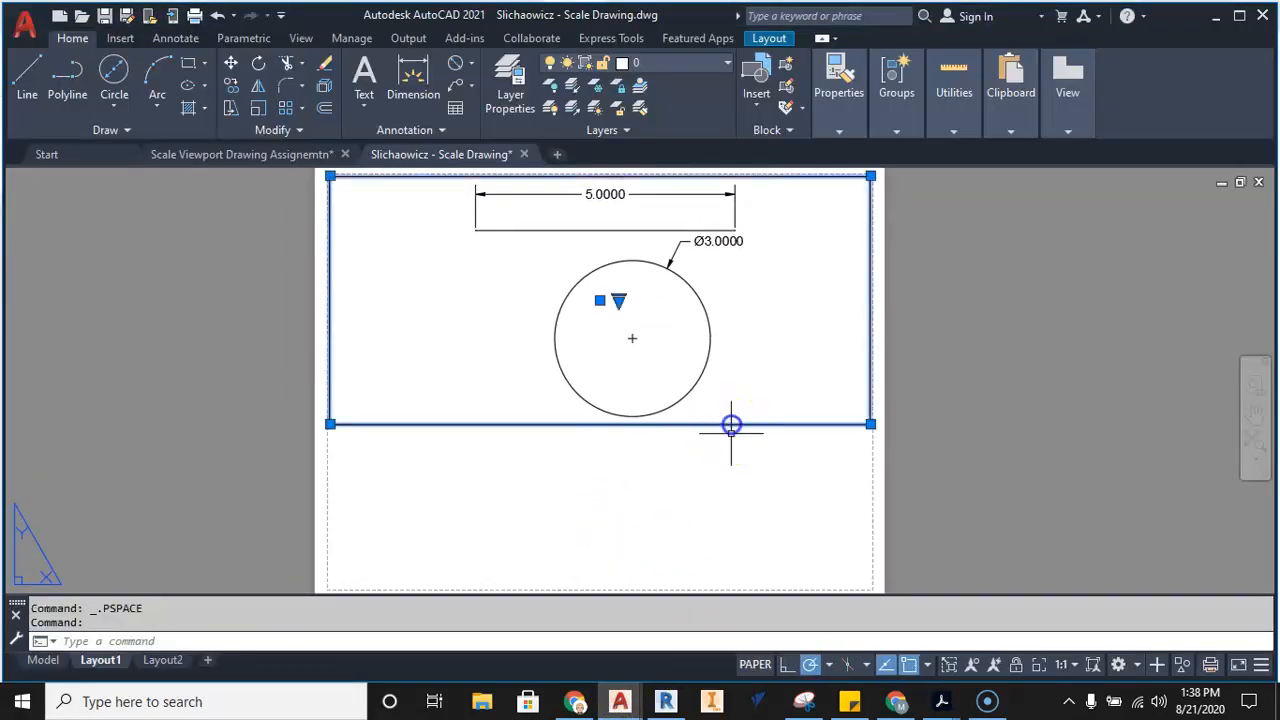
pyautogui.click(236, 90)
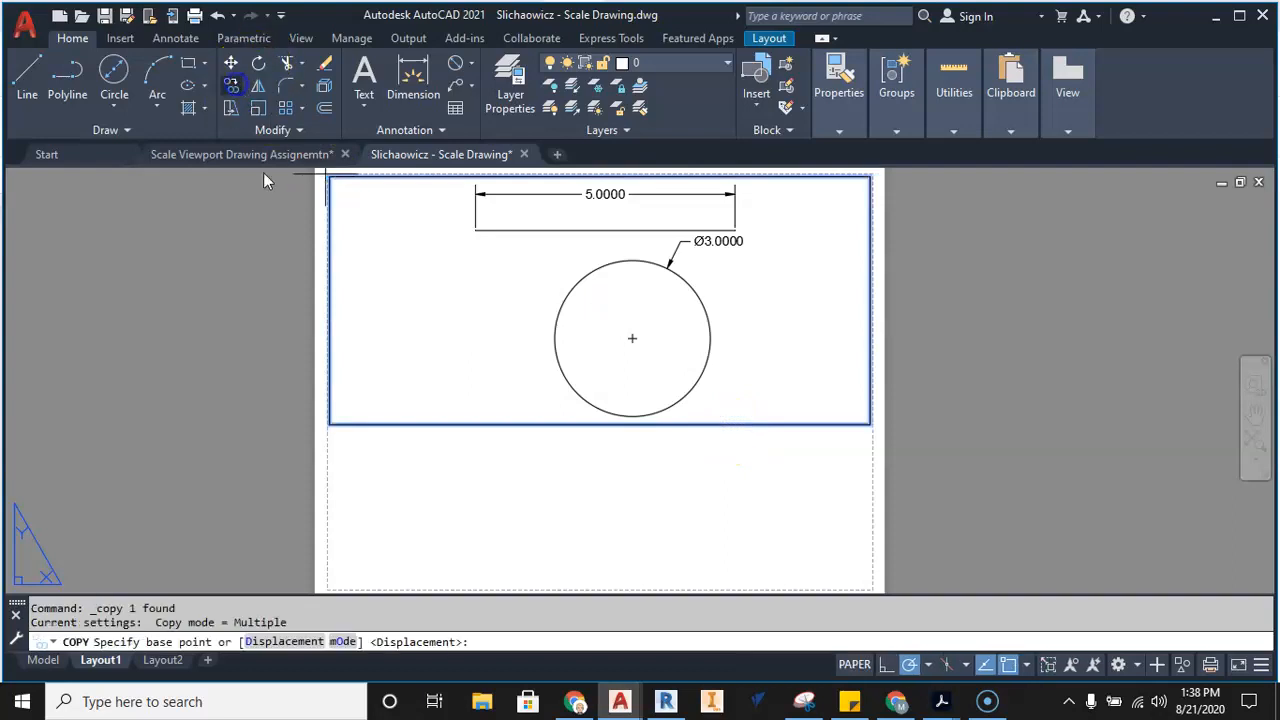
pyautogui.click(330, 176)
pyautogui.scroll(-2, 343, 181)
pyautogui.moveTo(361, 208); pyautogui.dragTo(358, 190, button='middle')
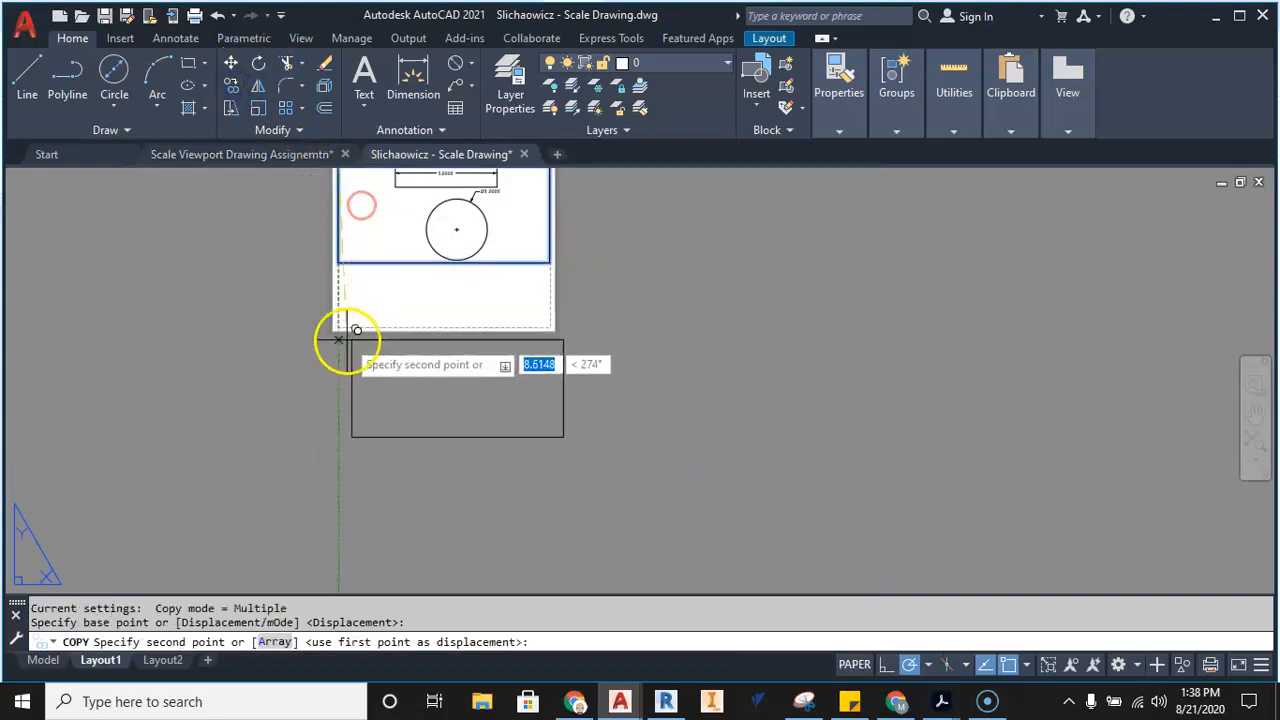
pyautogui.click(338, 322)
pyautogui.scroll(4, 351, 363)
pyautogui.press('Escape')
pyautogui.press('Escape')
pyautogui.scroll(2, 400, 378)
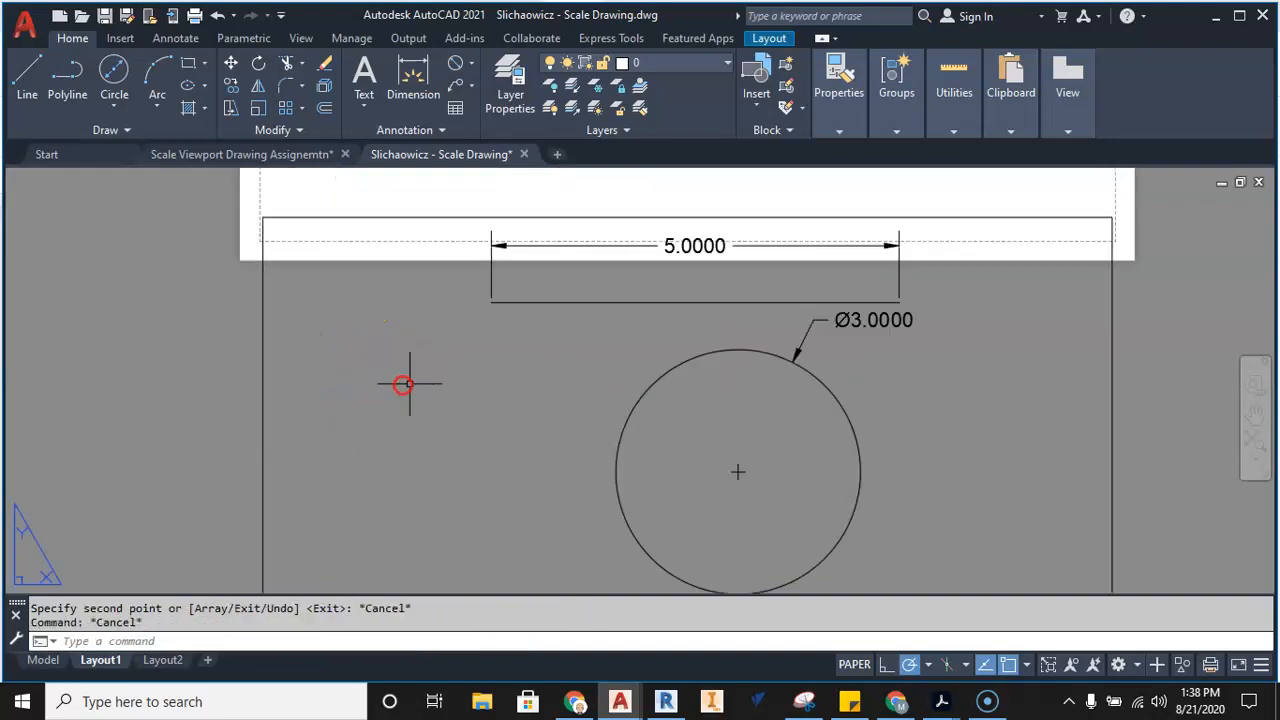
pyautogui.scroll(-3, 410, 374)
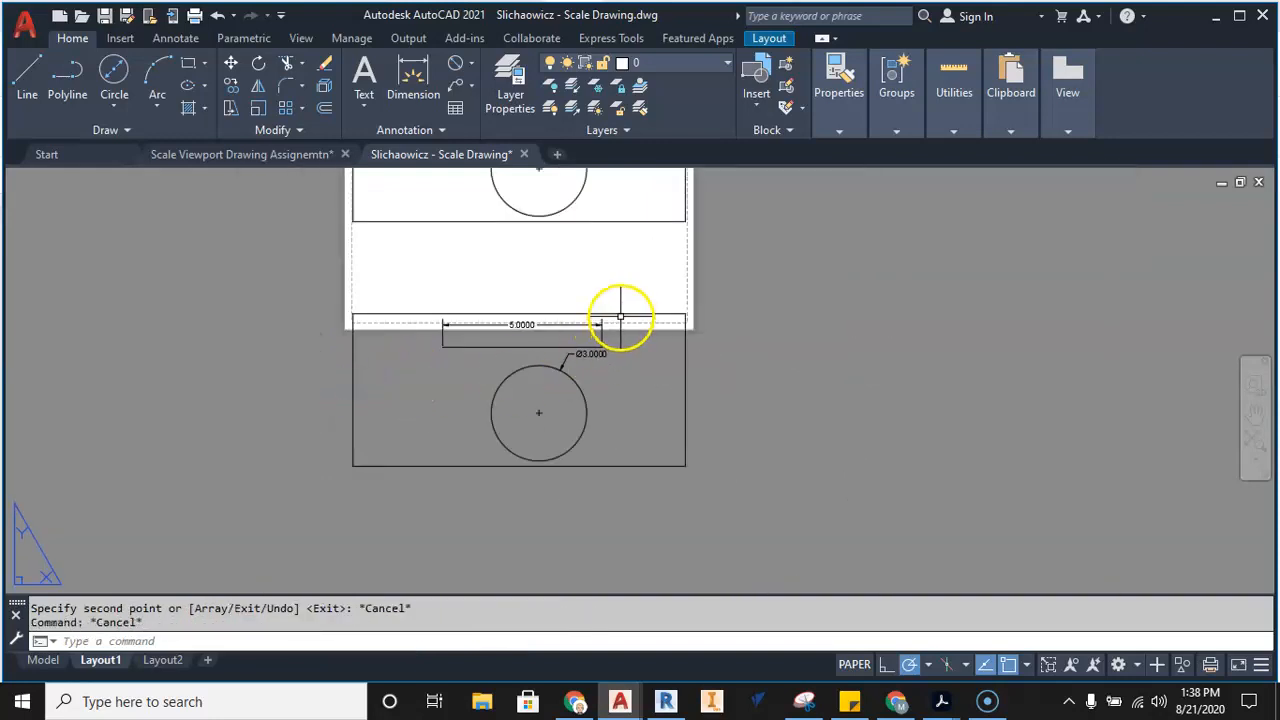
# Delete both the copied viewport and the original one, clearing the Layout1 sheet.
pyautogui.click(621, 316)
pyautogui.press('Delete')
pyautogui.moveTo(621, 316); pyautogui.dragTo(617, 391, button='middle')
pyautogui.click(636, 320)
pyautogui.press('Delete')
pyautogui.moveTo(633, 317); pyautogui.dragTo(628, 389, button='middle')
pyautogui.moveTo(541, 356); pyautogui.dragTo(629, 362, button='middle')
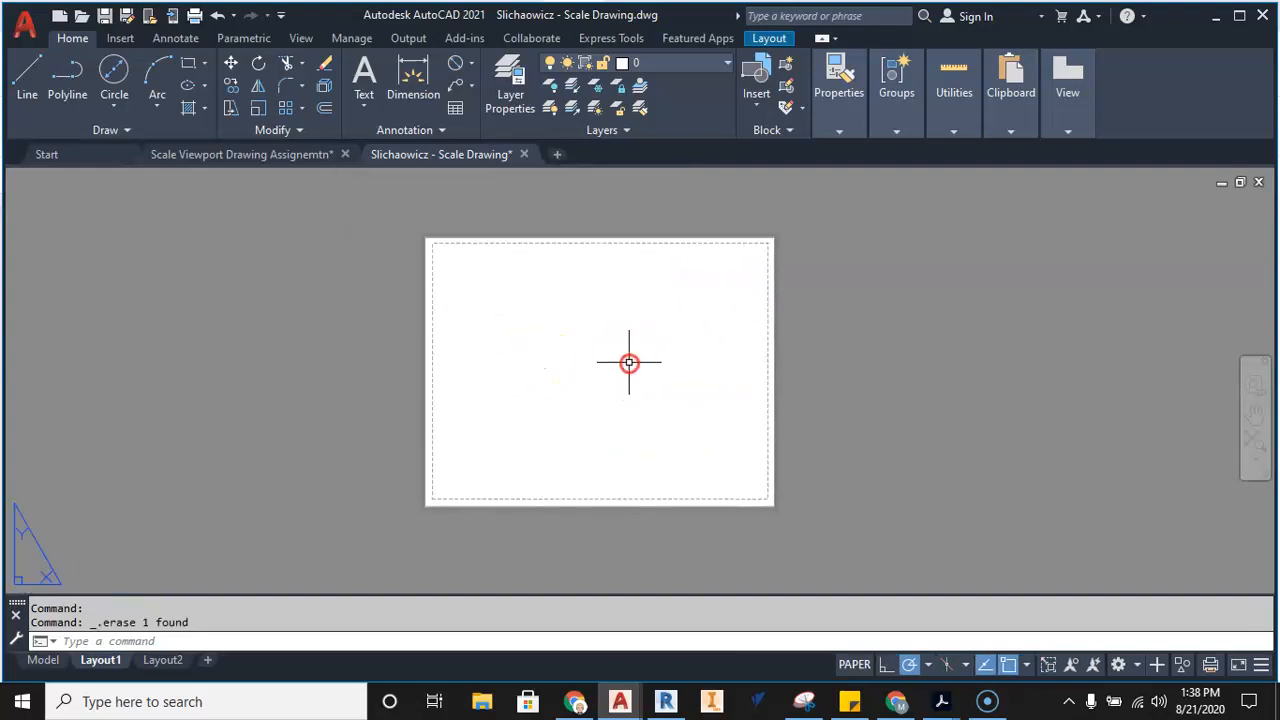
# Create a rectangular viewport about 10.3 by 4.1 units across the upper half of the sheet, just inside the printable margin.
pyautogui.click(767, 40)
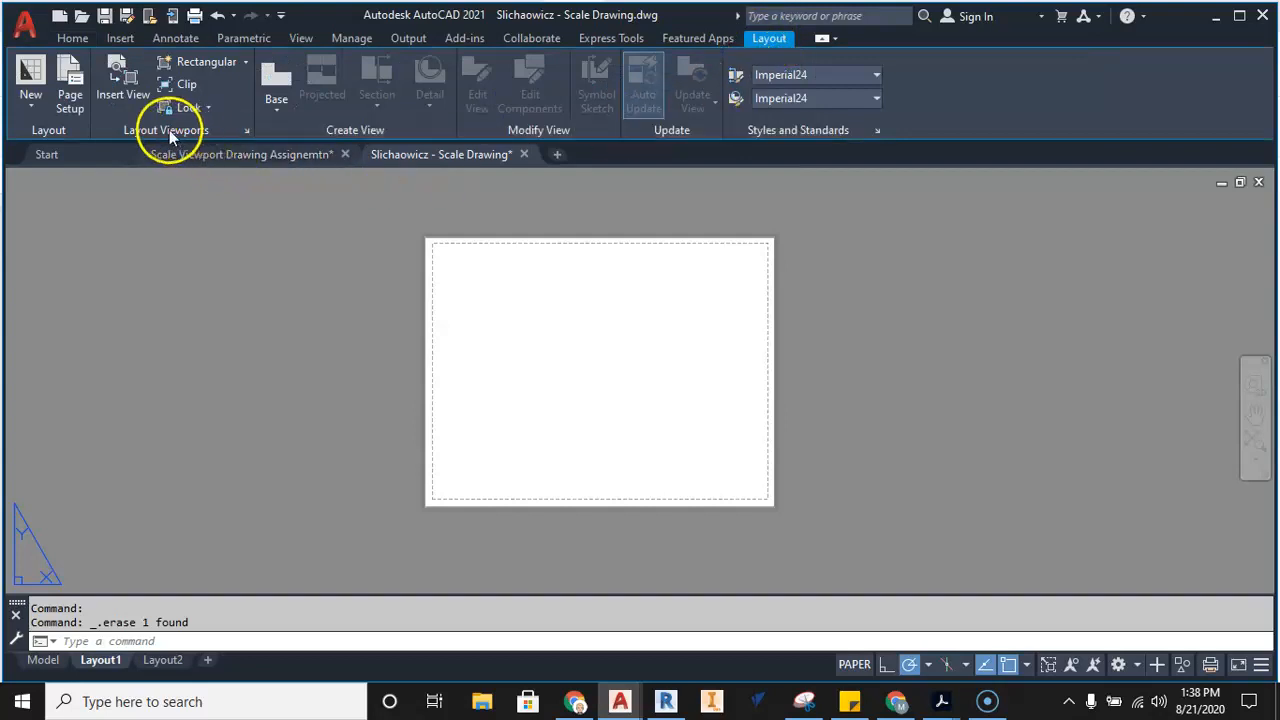
pyautogui.click(246, 62)
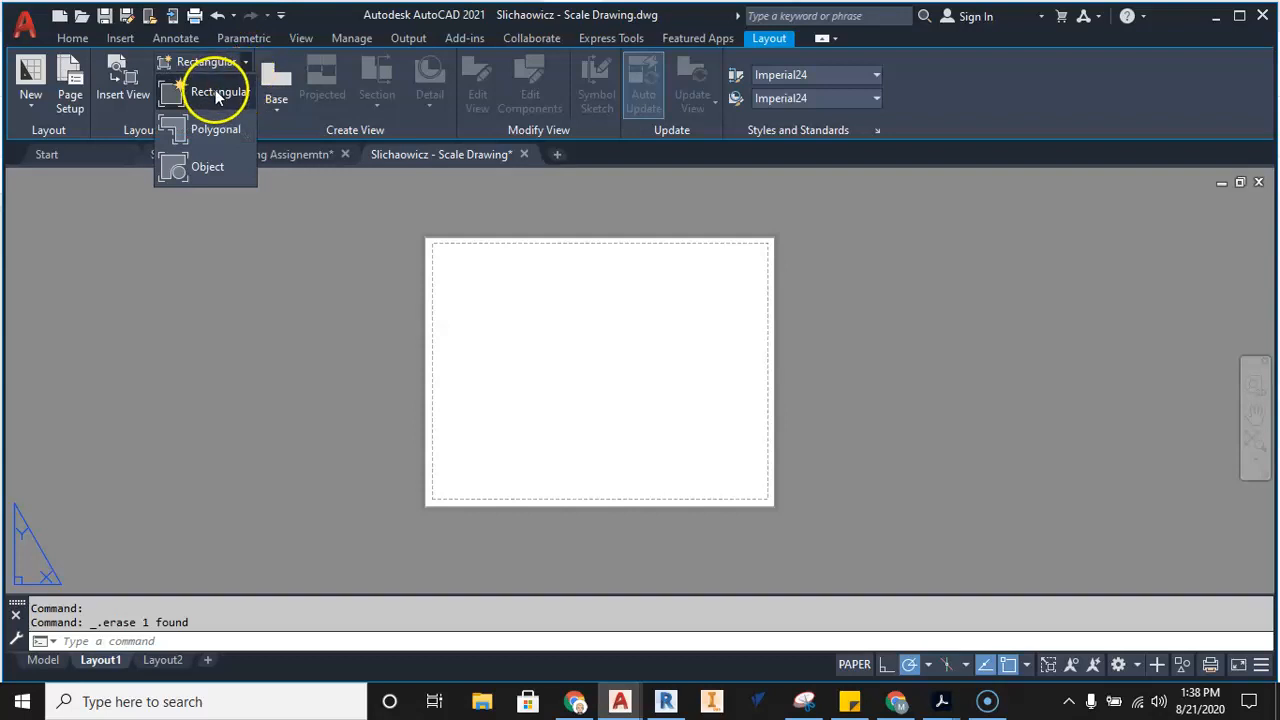
pyautogui.click(215, 89)
pyautogui.scroll(3, 427, 245)
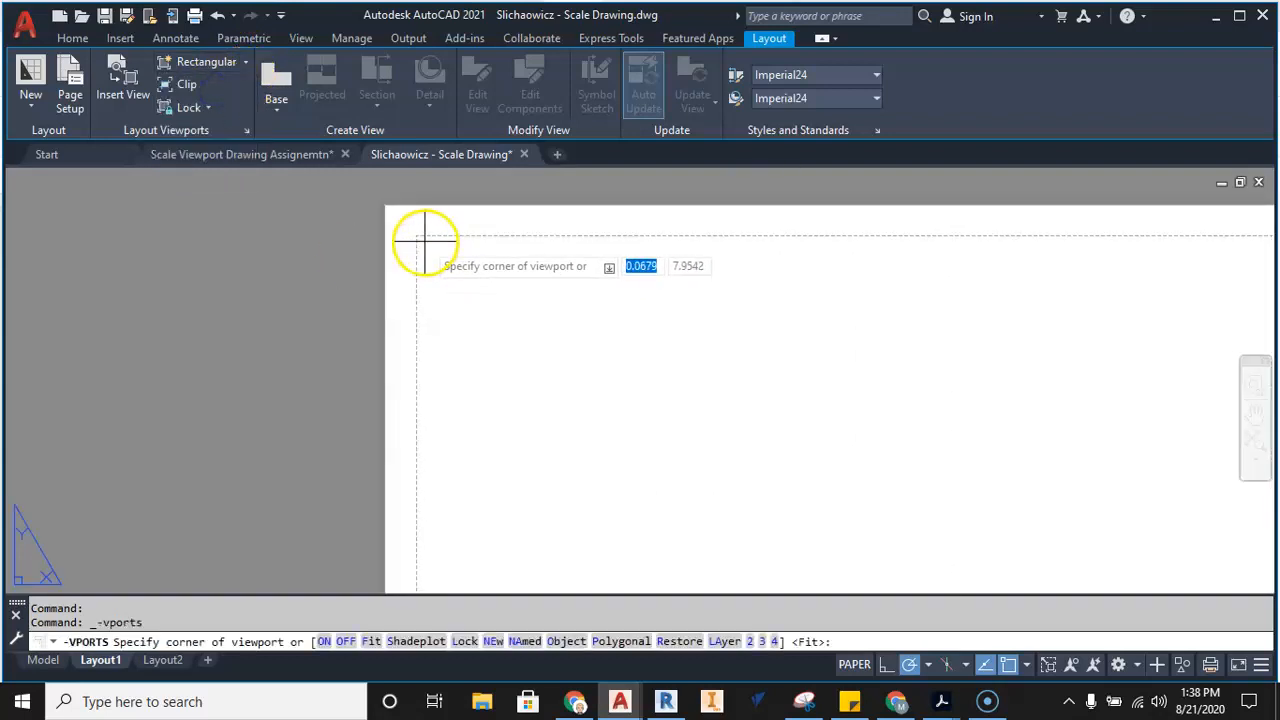
pyautogui.click(425, 242)
pyautogui.scroll(-2, 429, 240)
pyautogui.moveTo(858, 443); pyautogui.dragTo(757, 372, button='middle')
pyautogui.moveTo(834, 366); pyautogui.dragTo(833, 410, button='middle')
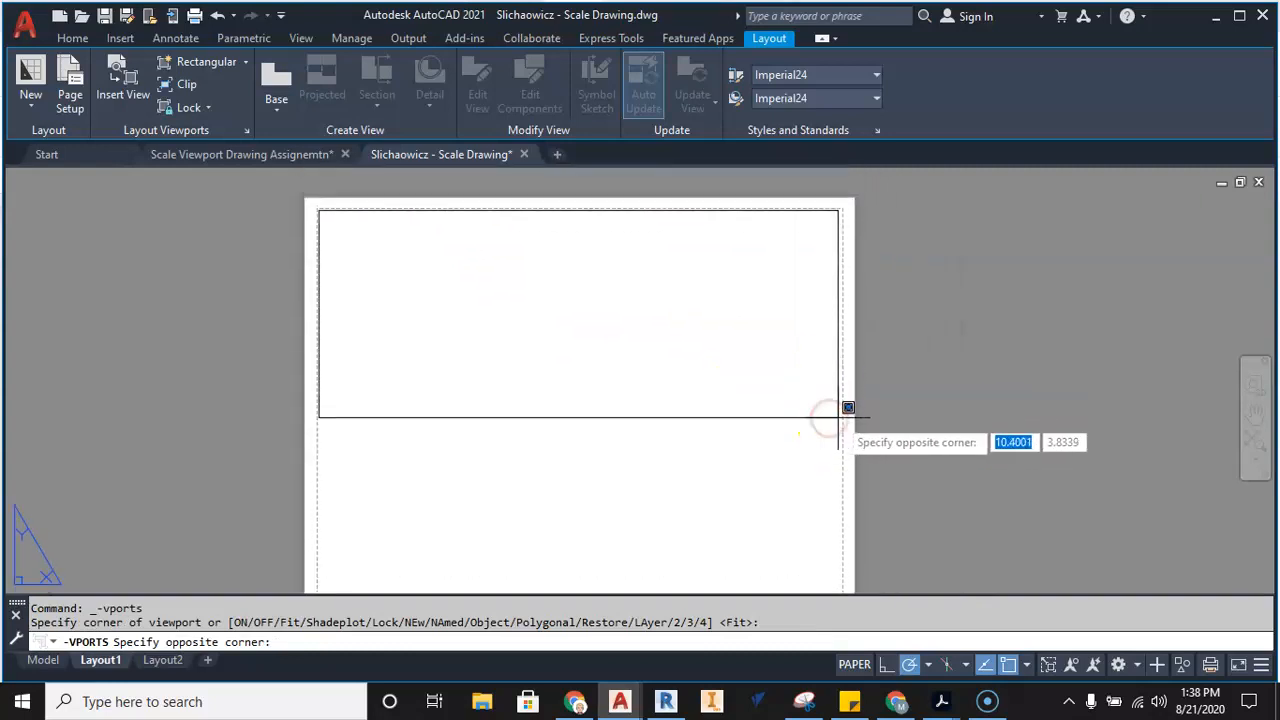
pyautogui.click(838, 417)
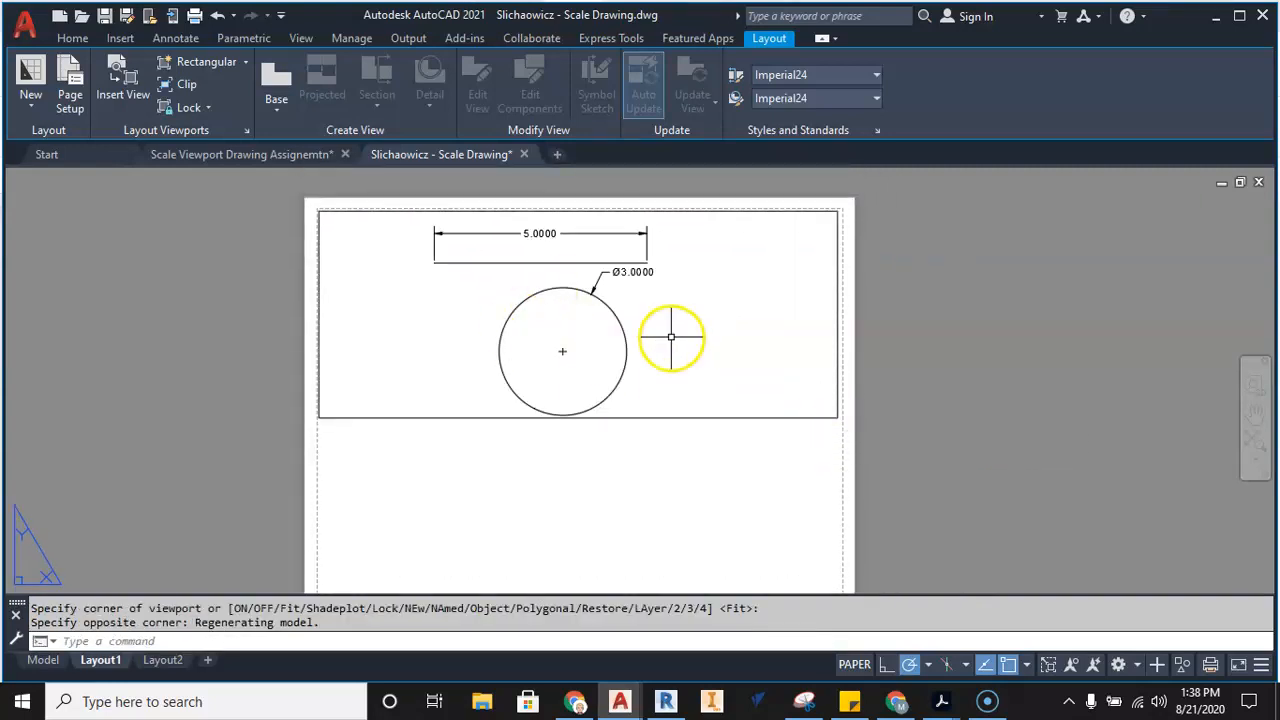
# Set the new viewport's scale to 1:1 and return to paper space.
pyautogui.doubleClick(744, 342)
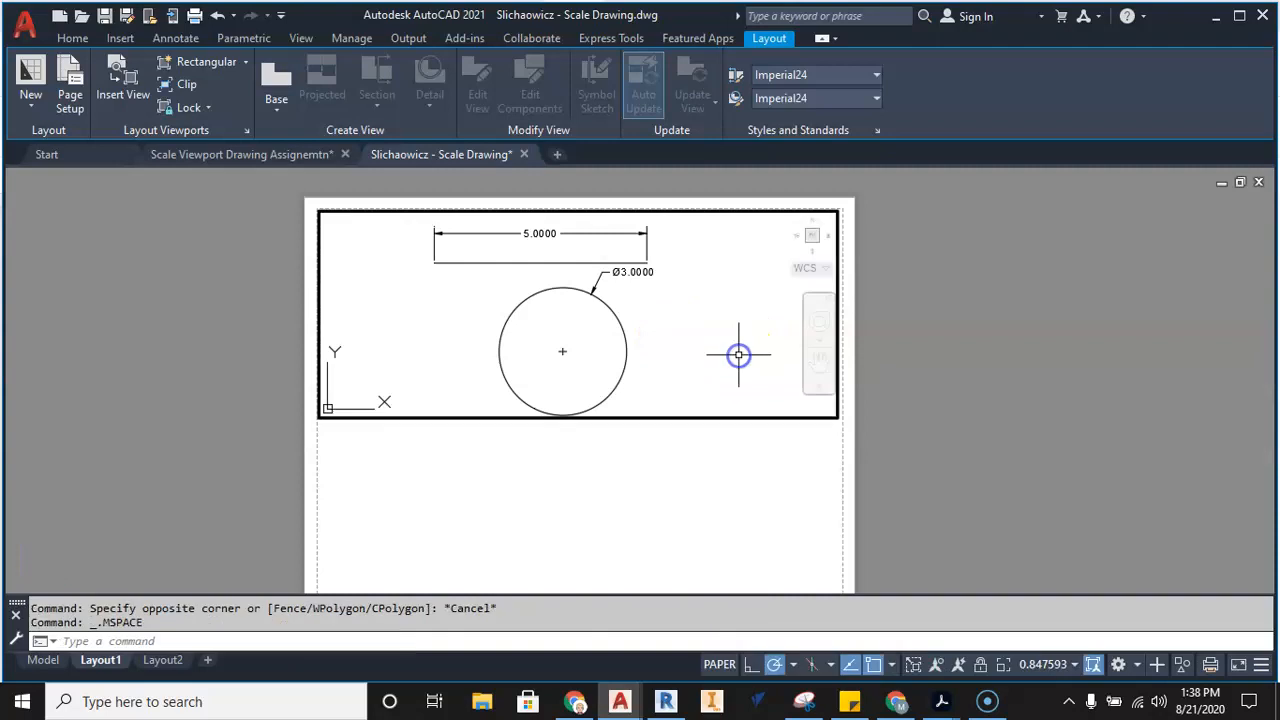
pyautogui.click(1060, 676)
pyautogui.click(1025, 112)
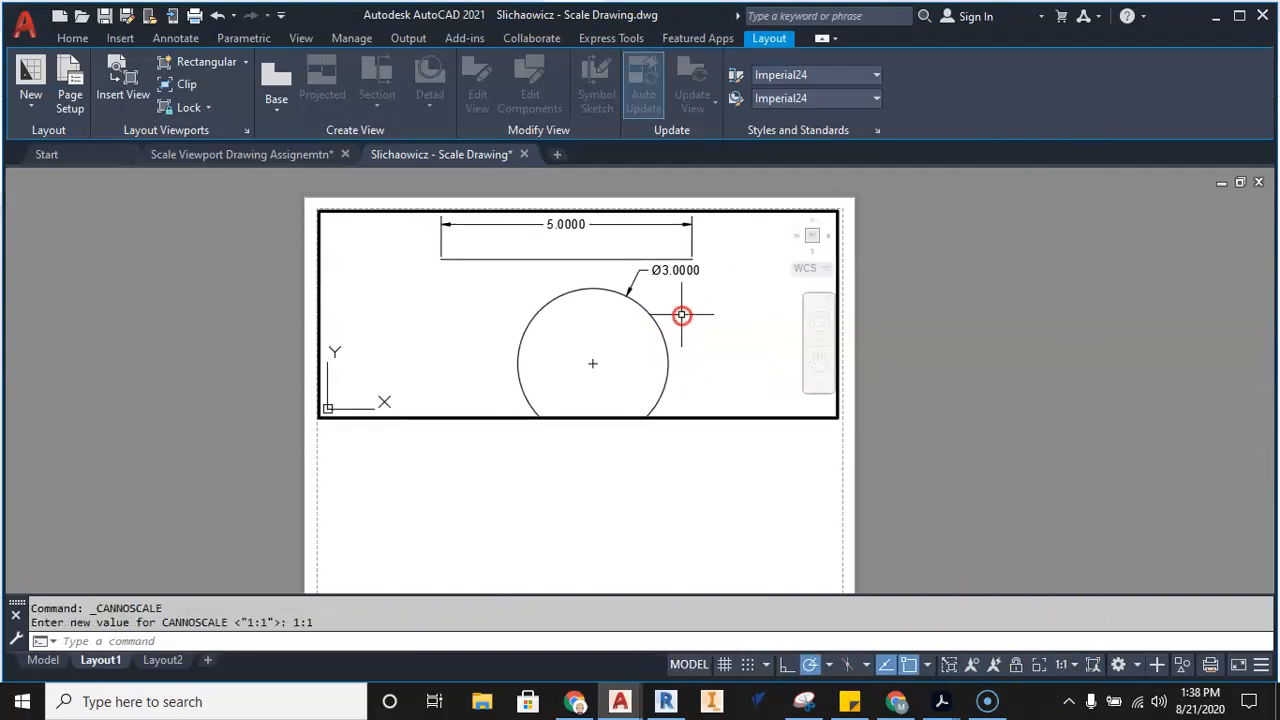
pyautogui.doubleClick(801, 521)
# Stretch the 1:1 viewport's lower edge straight down until the whole circle fits inside the frame.
pyautogui.click(800, 418)
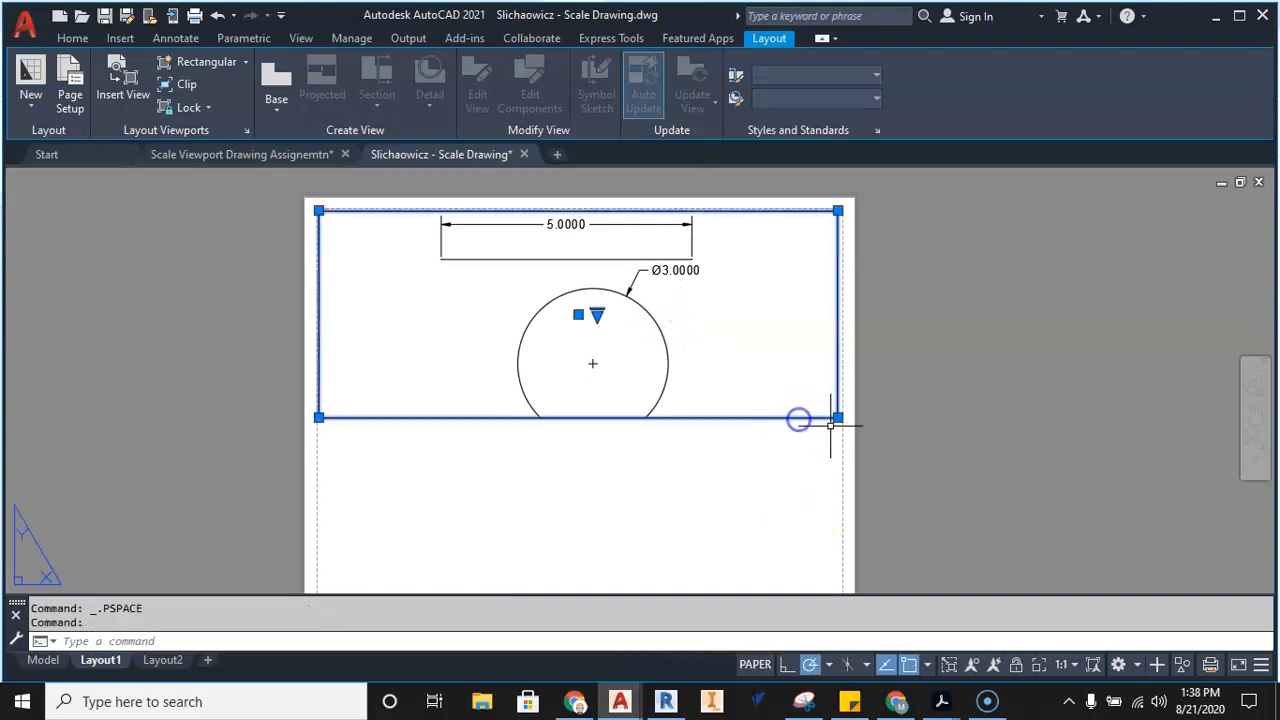
pyautogui.click(836, 418)
pyautogui.click(837, 434)
pyautogui.click(837, 434)
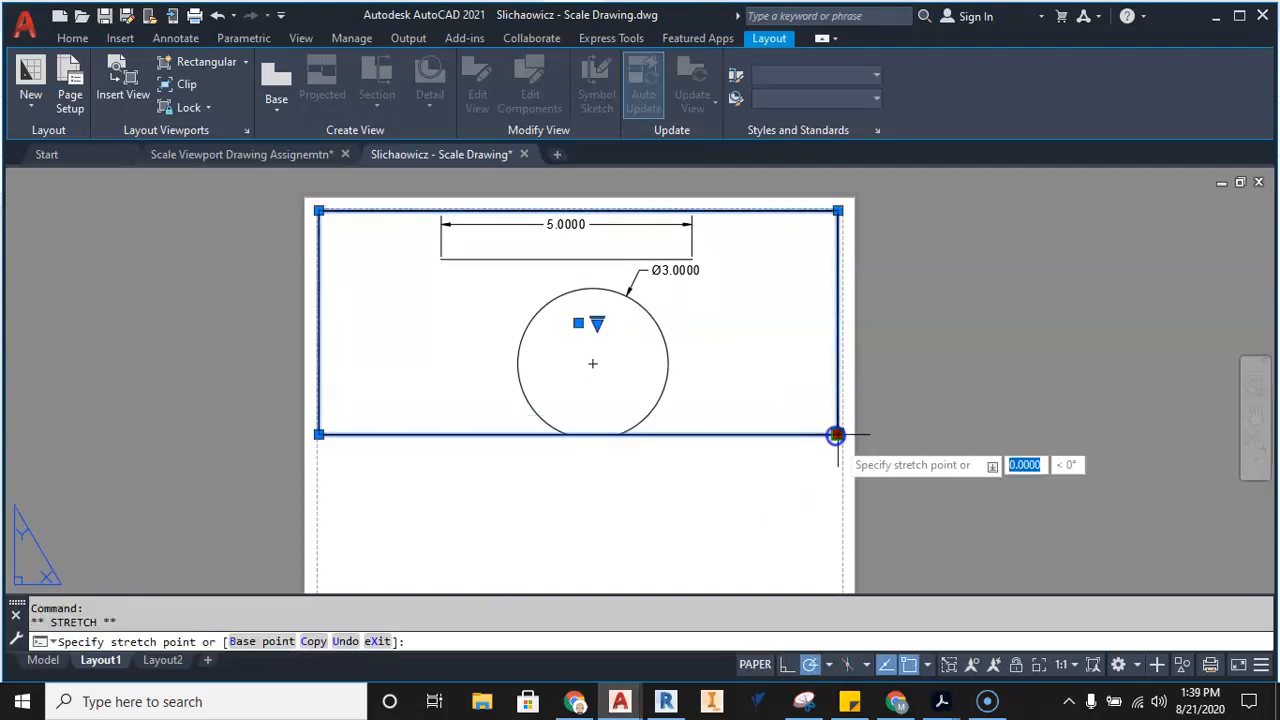
pyautogui.click(838, 448)
pyautogui.click(763, 532)
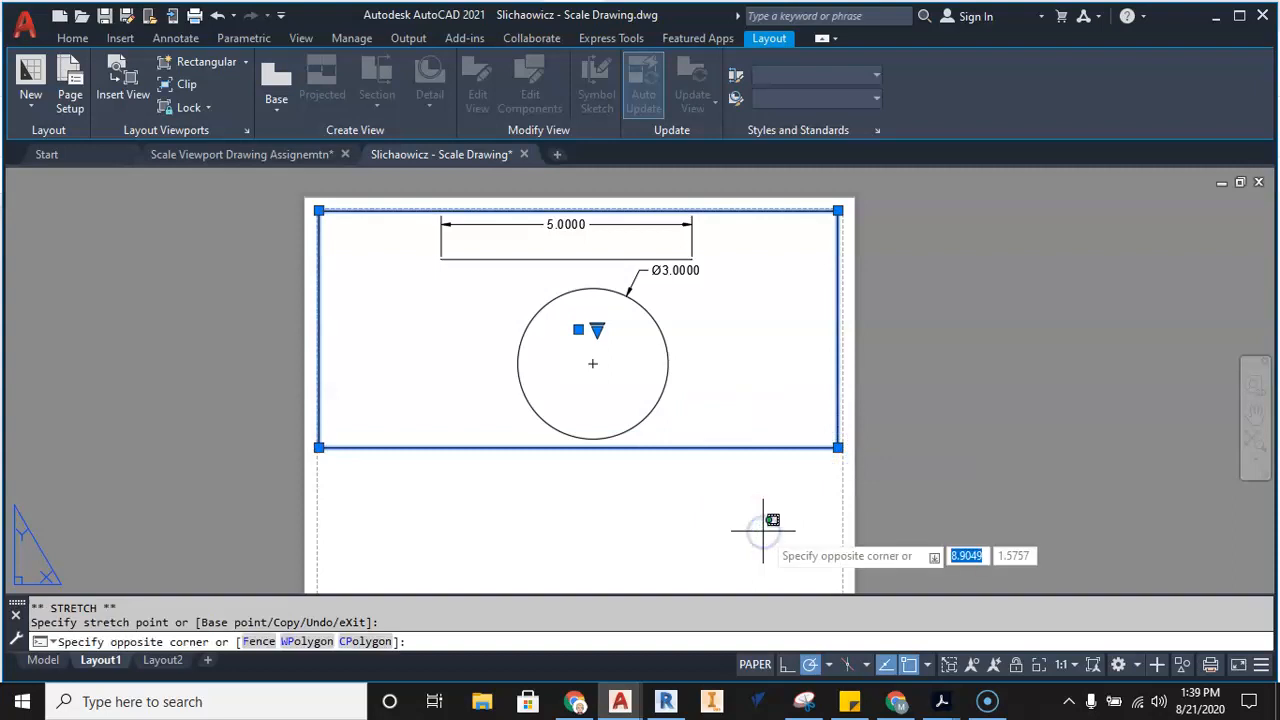
pyautogui.press('Escape')
pyautogui.click(762, 532)
pyautogui.moveTo(760, 532); pyautogui.dragTo(757, 487, button='middle')
pyautogui.press('Escape')
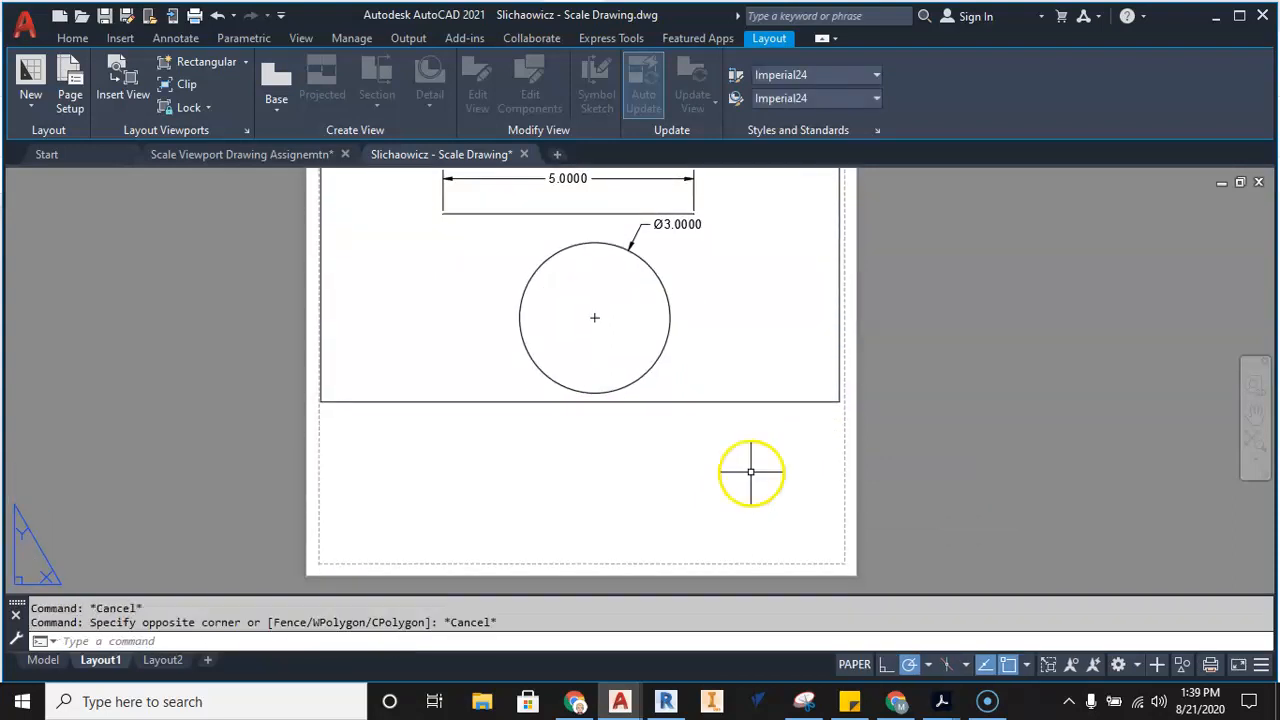
# Create a second rectangular viewport of matching width directly below the 1:1 viewport, ending just above the lower printable margin.
pyautogui.click(204, 62)
pyautogui.click(321, 401)
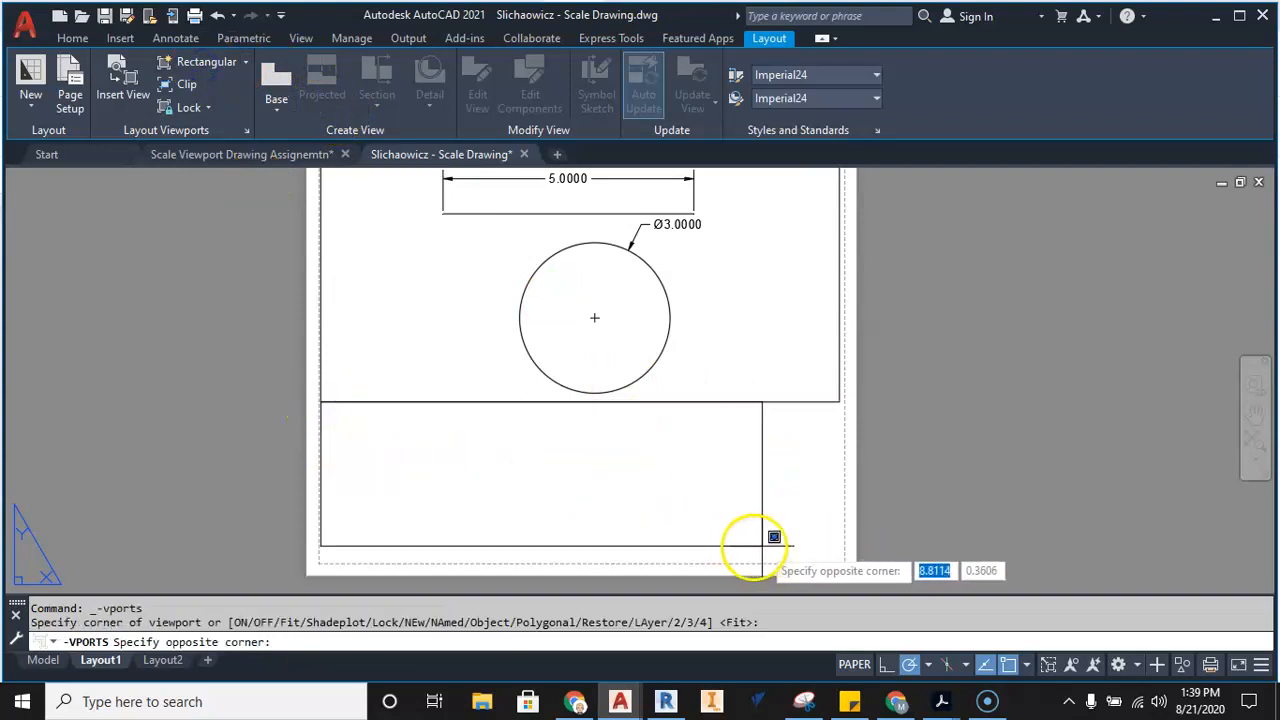
pyautogui.click(838, 550)
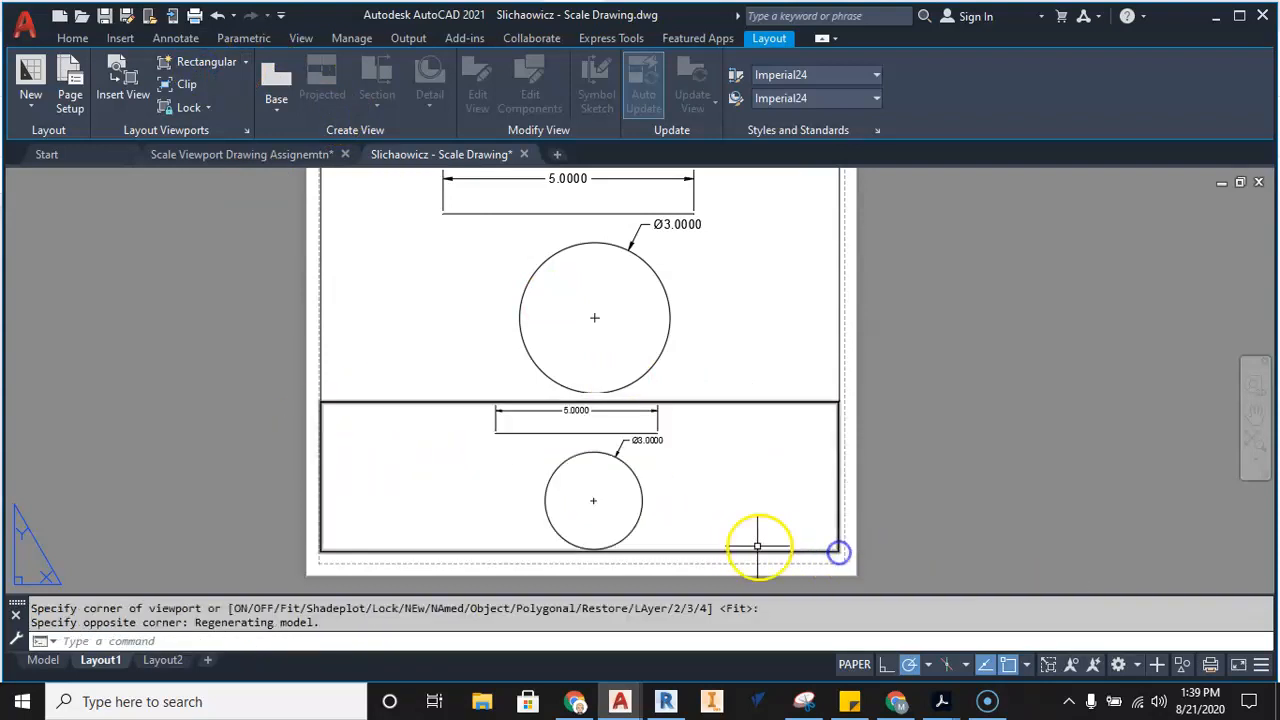
# Set the lower viewport's scale to 1:2, shift its geometry slightly up and to the right, and return to paper space.
pyautogui.doubleClick(728, 503)
pyautogui.click(1062, 665)
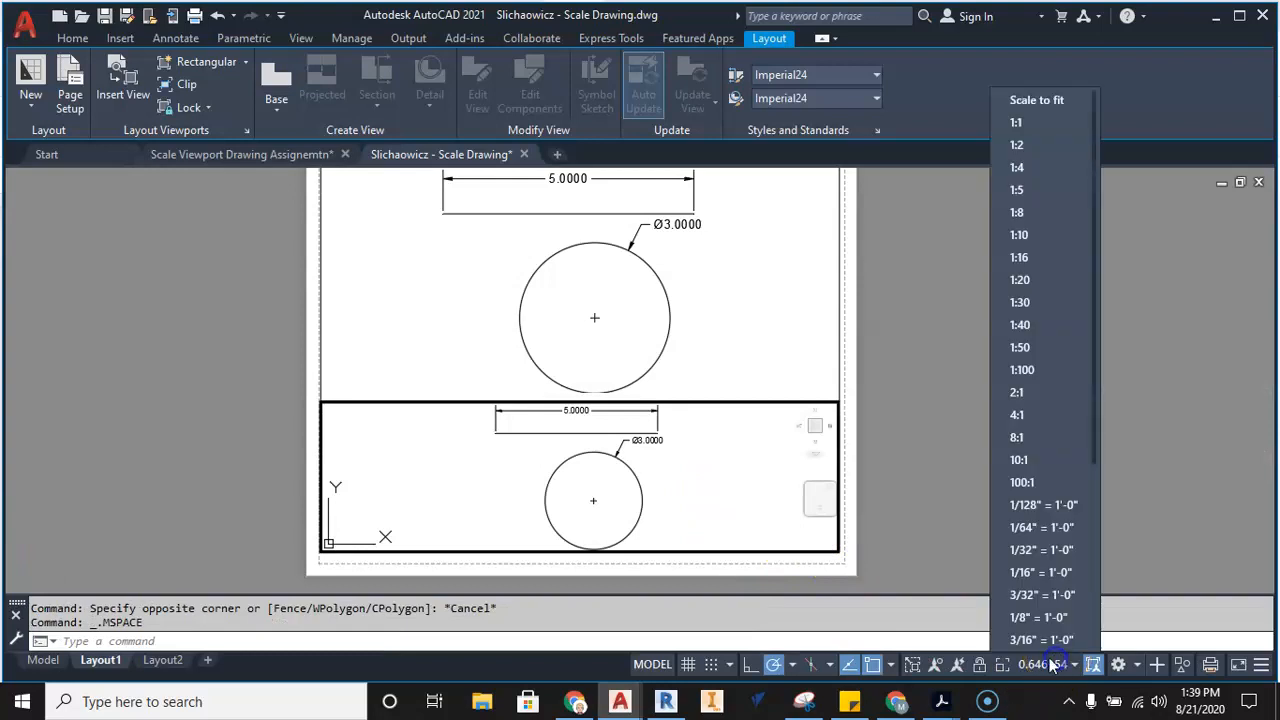
pyautogui.click(1025, 145)
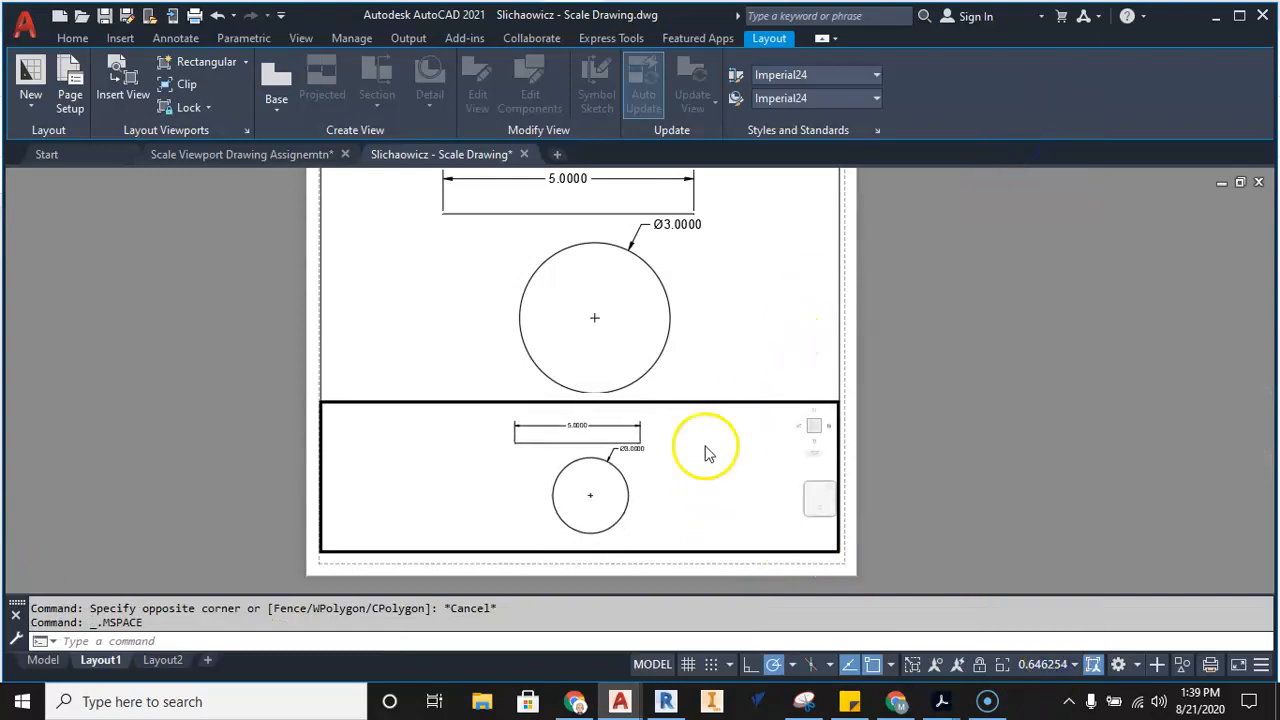
pyautogui.moveTo(651, 460)
pyautogui.mouseDown(button='middle')
pyautogui.moveTo(694, 461)
pyautogui.moveTo(668, 456)
pyautogui.mouseUp(button='middle')
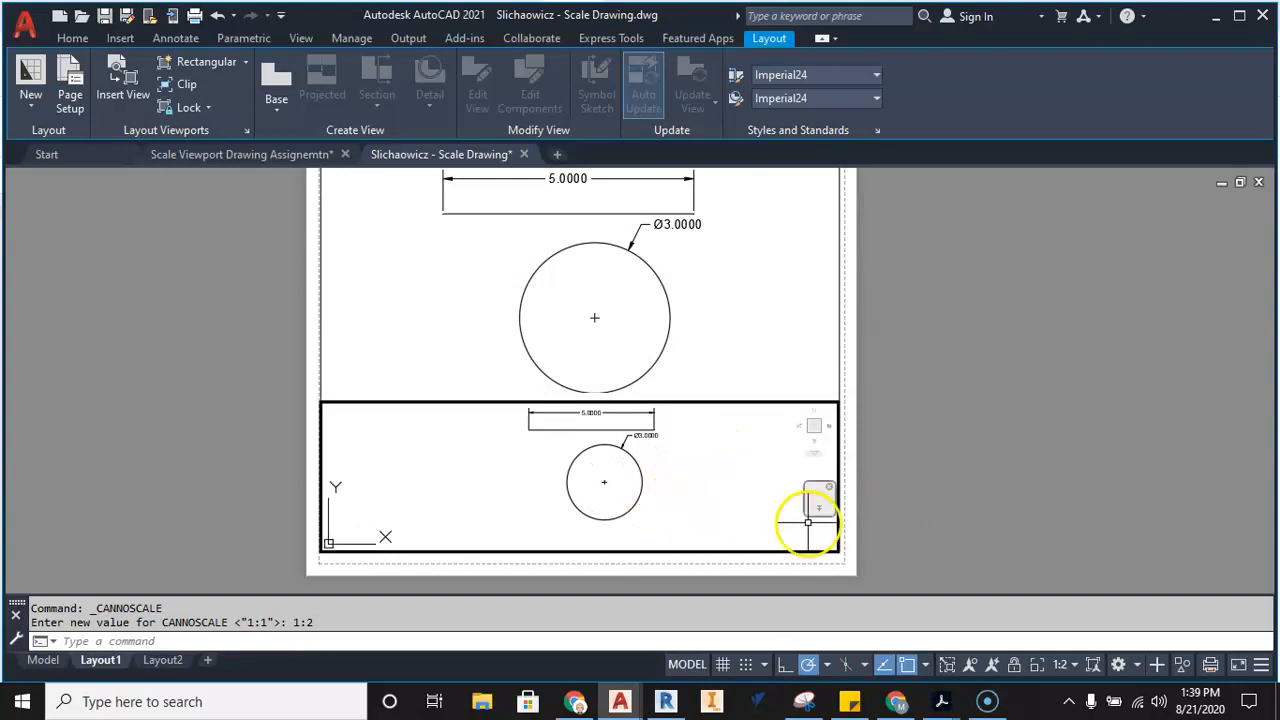
pyautogui.doubleClick(899, 497)
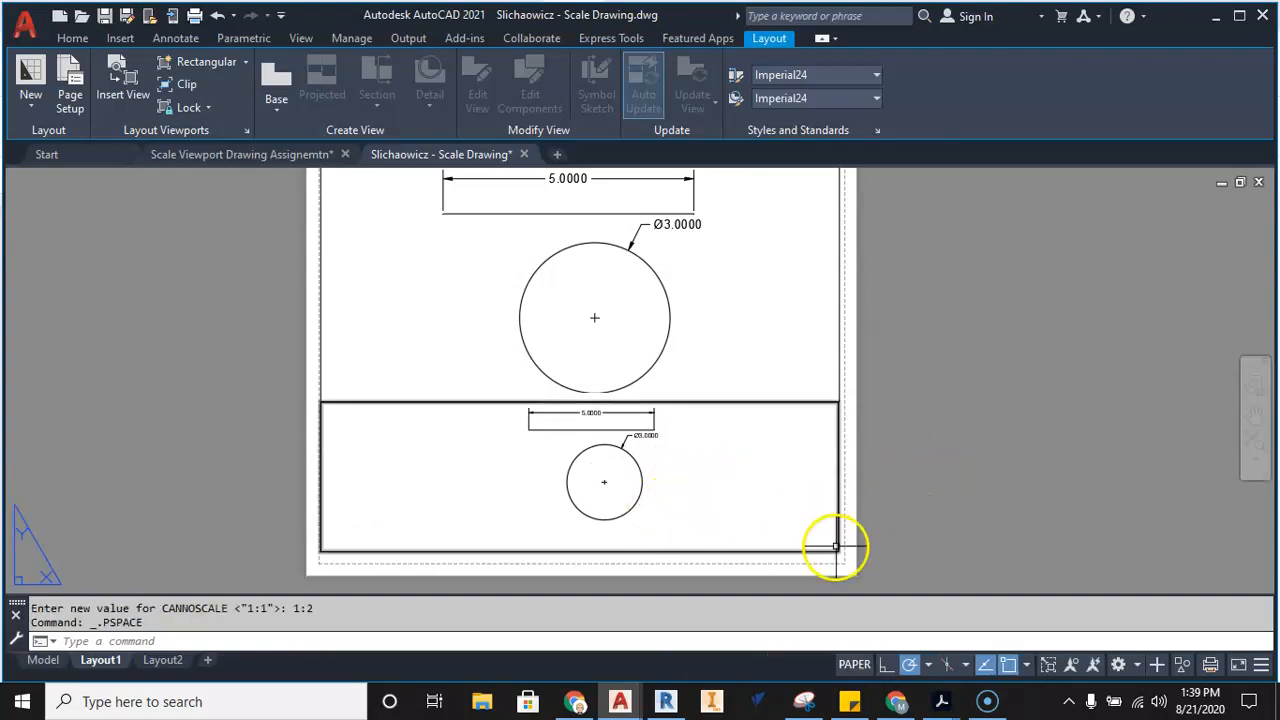
# Raise the 1:2 viewport's lower edge to leave a strip for text above the printable margin, and check the bottom corners.
pyautogui.scroll(4, 829, 546)
pyautogui.moveTo(829, 546); pyautogui.dragTo(819, 458, button='middle')
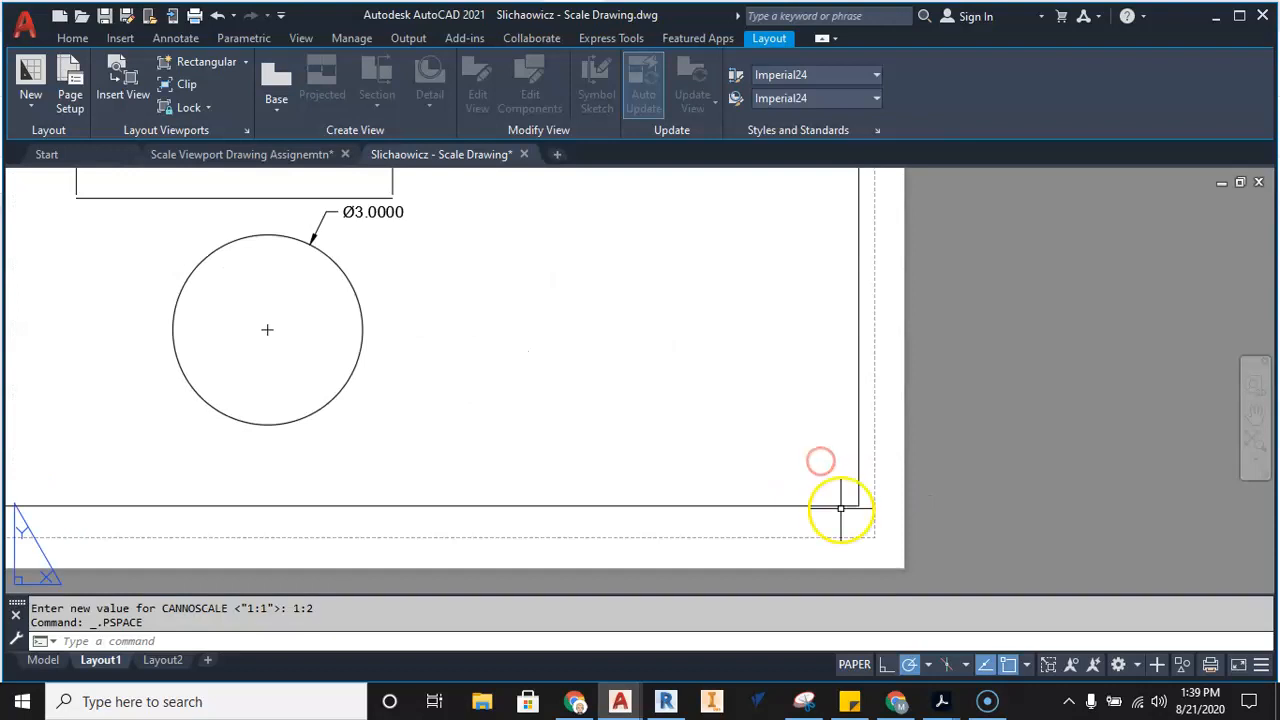
pyautogui.click(842, 505)
pyautogui.click(858, 505)
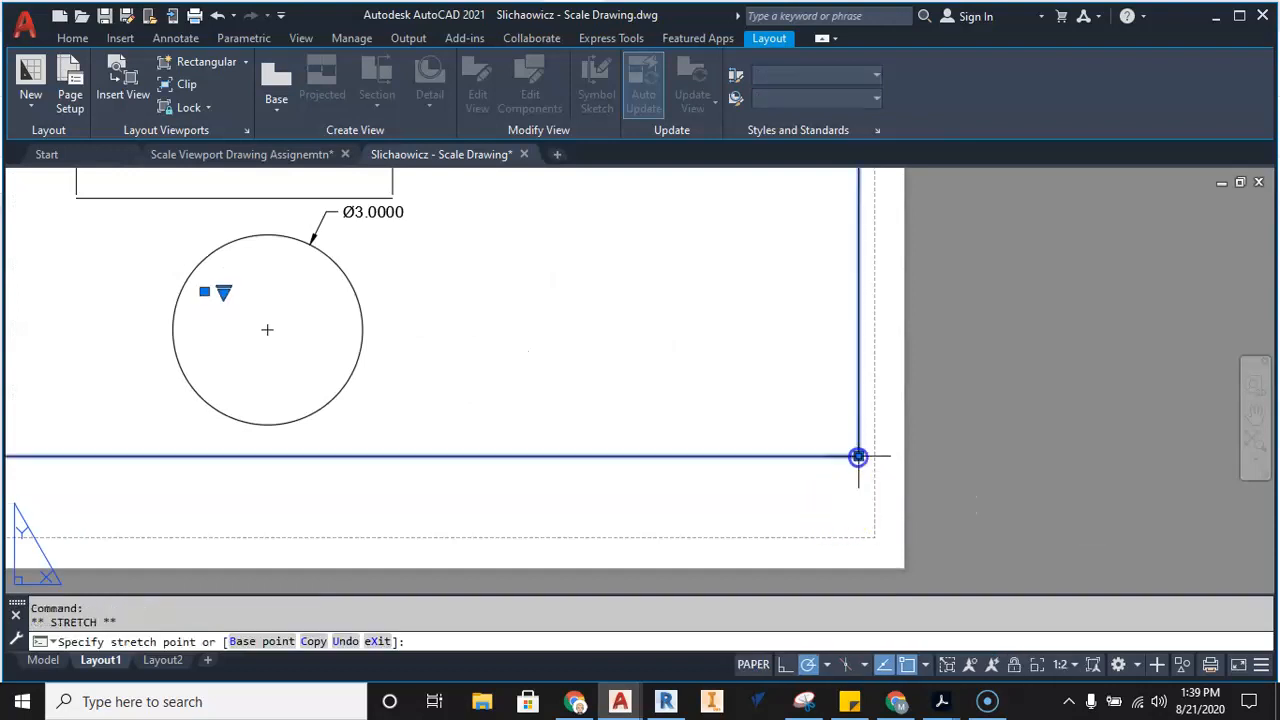
pyautogui.click(857, 455)
pyautogui.press('Escape')
pyautogui.scroll(-5, 857, 457)
pyautogui.scroll(8, 780, 416)
pyautogui.scroll(-7, 763, 420)
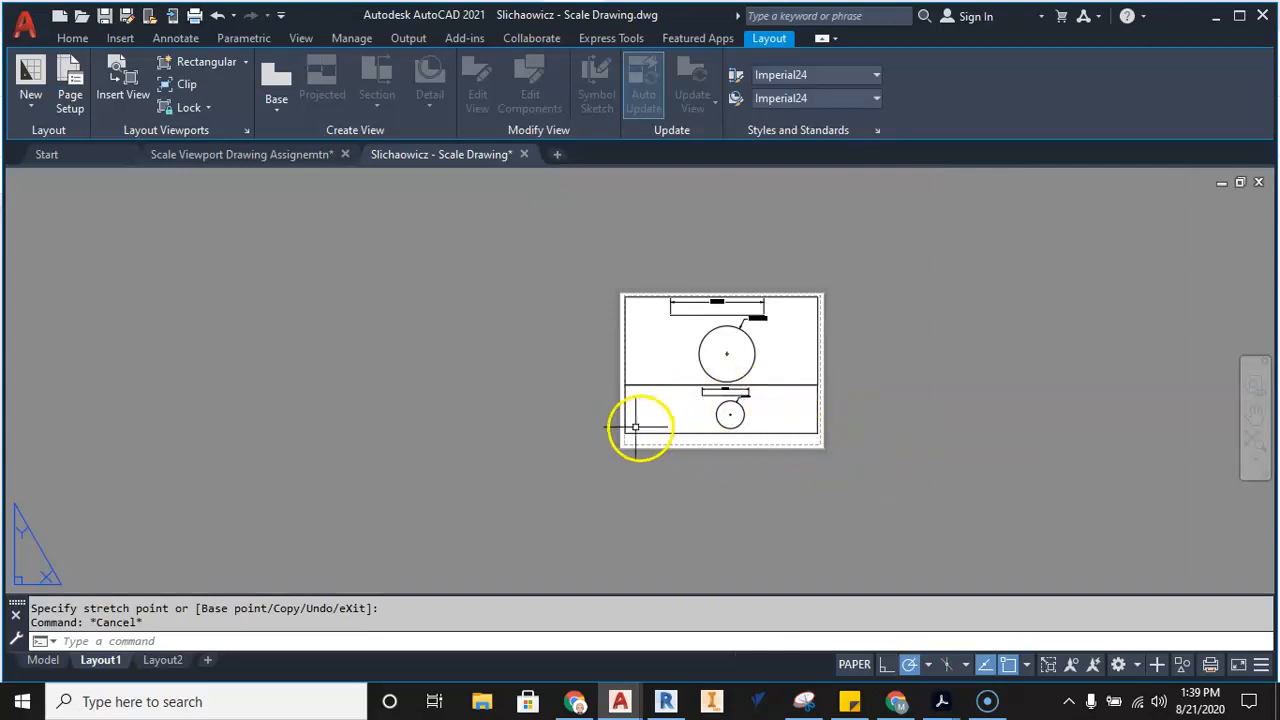
pyautogui.scroll(6, 634, 430)
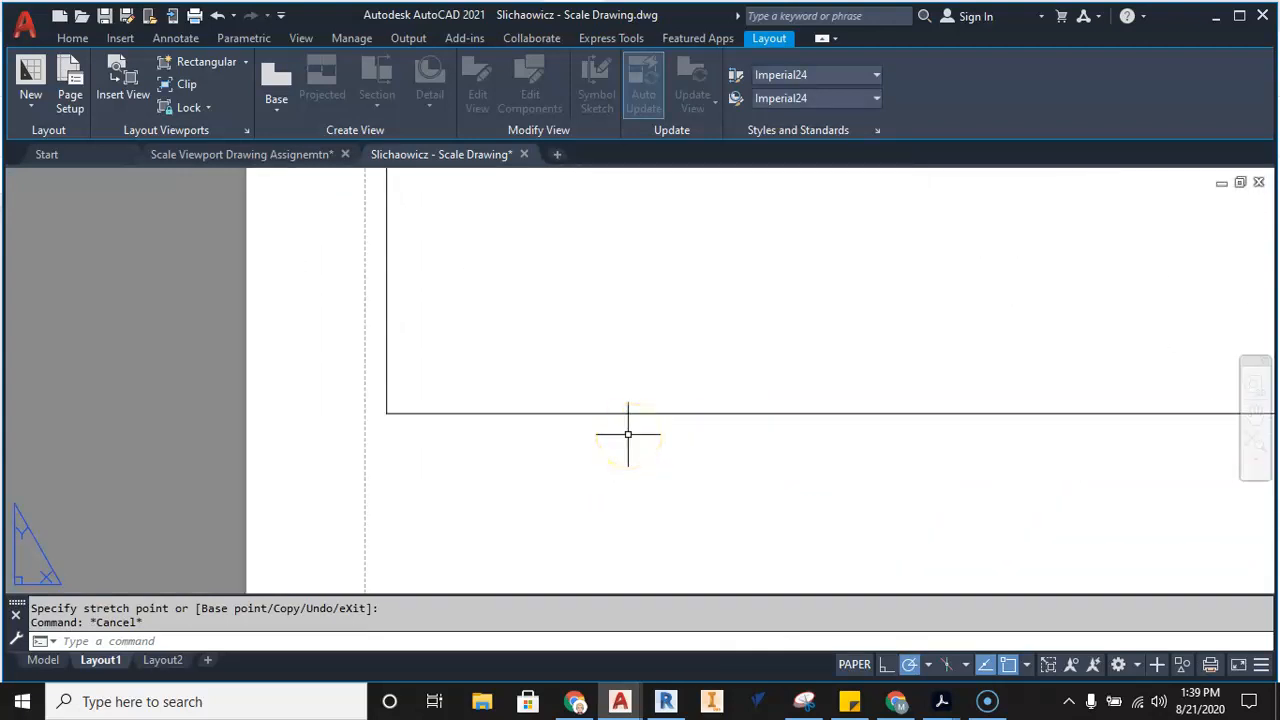
pyautogui.scroll(-6, 628, 435)
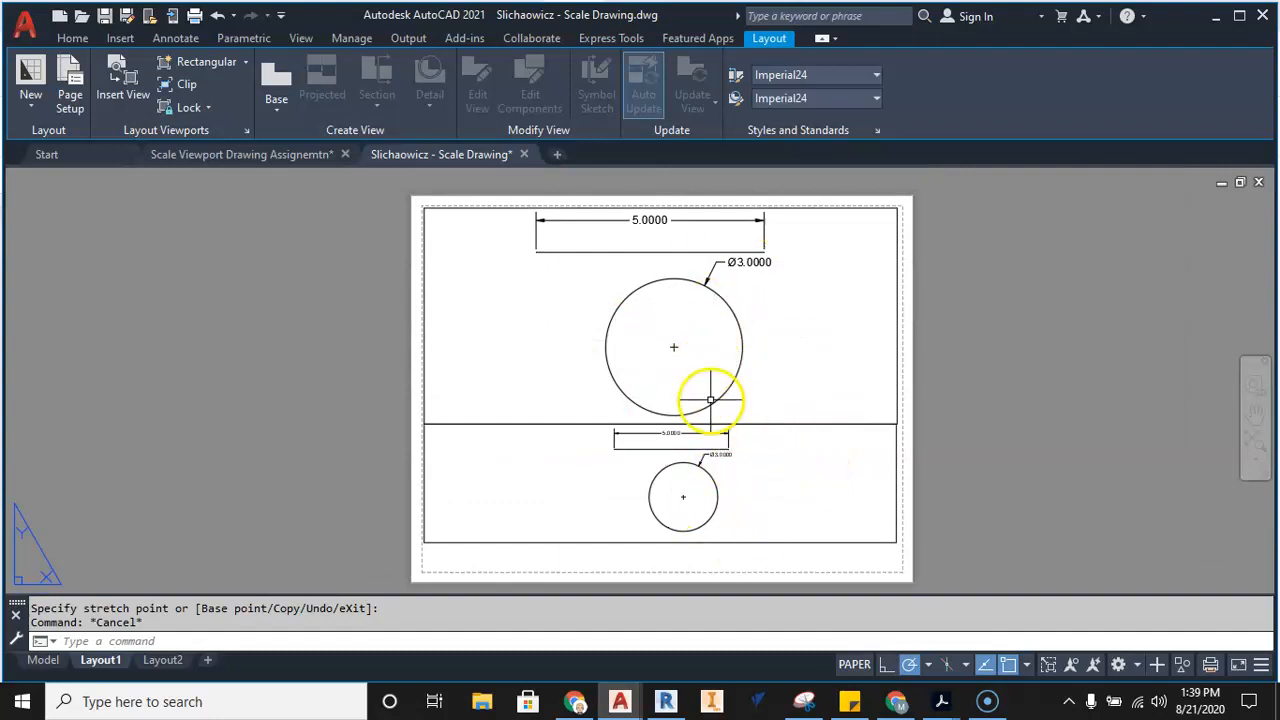
# Switch to the AutoCAD Scale Drawing Plot document in Chrome, examine the sample's scale, name and date labels, and return to AutoCAD's drafting tools.
pyautogui.click(575, 701)
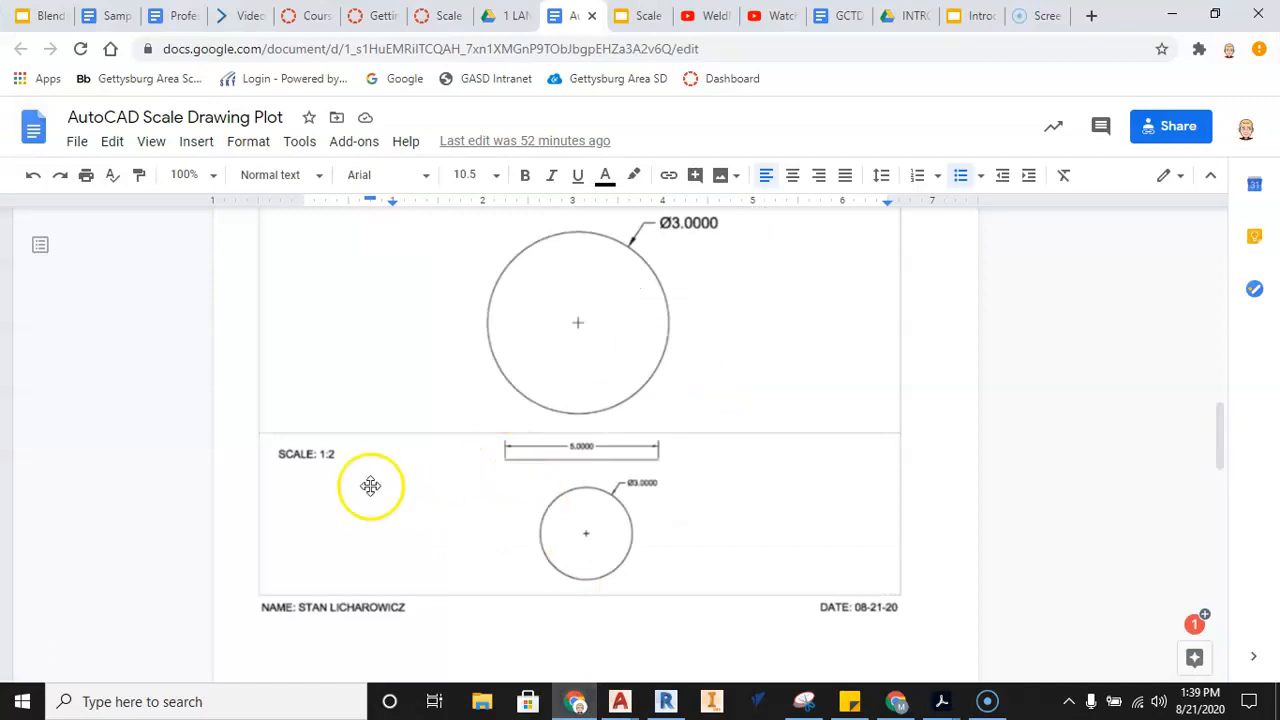
pyautogui.scroll(1, 374, 490)
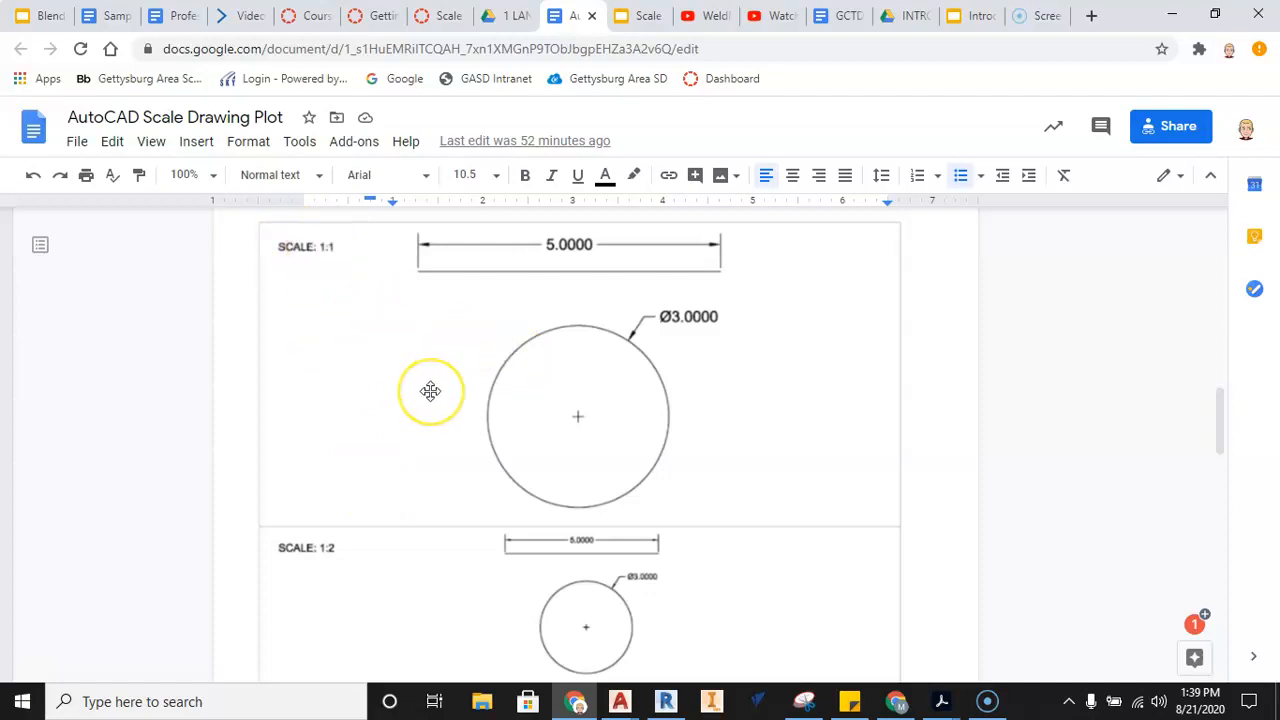
pyautogui.scroll(-2, 430, 391)
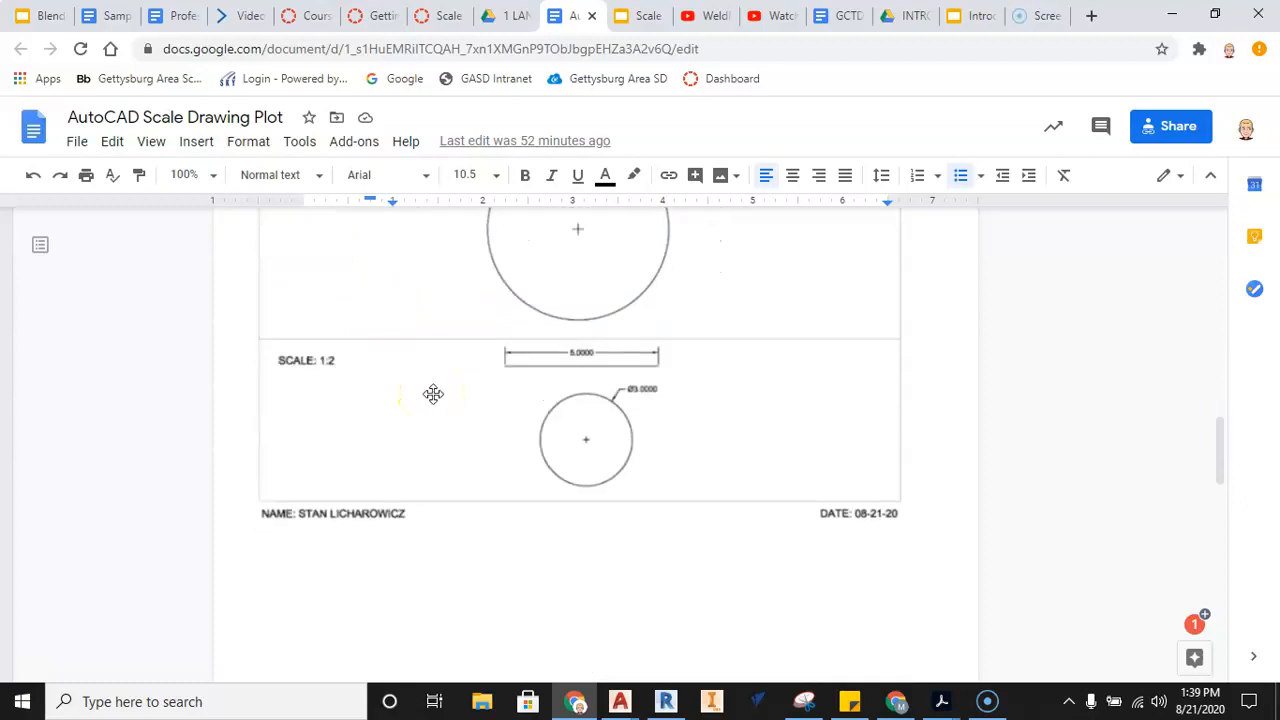
pyautogui.scroll(3, 355, 477)
pyautogui.scroll(-3, 303, 337)
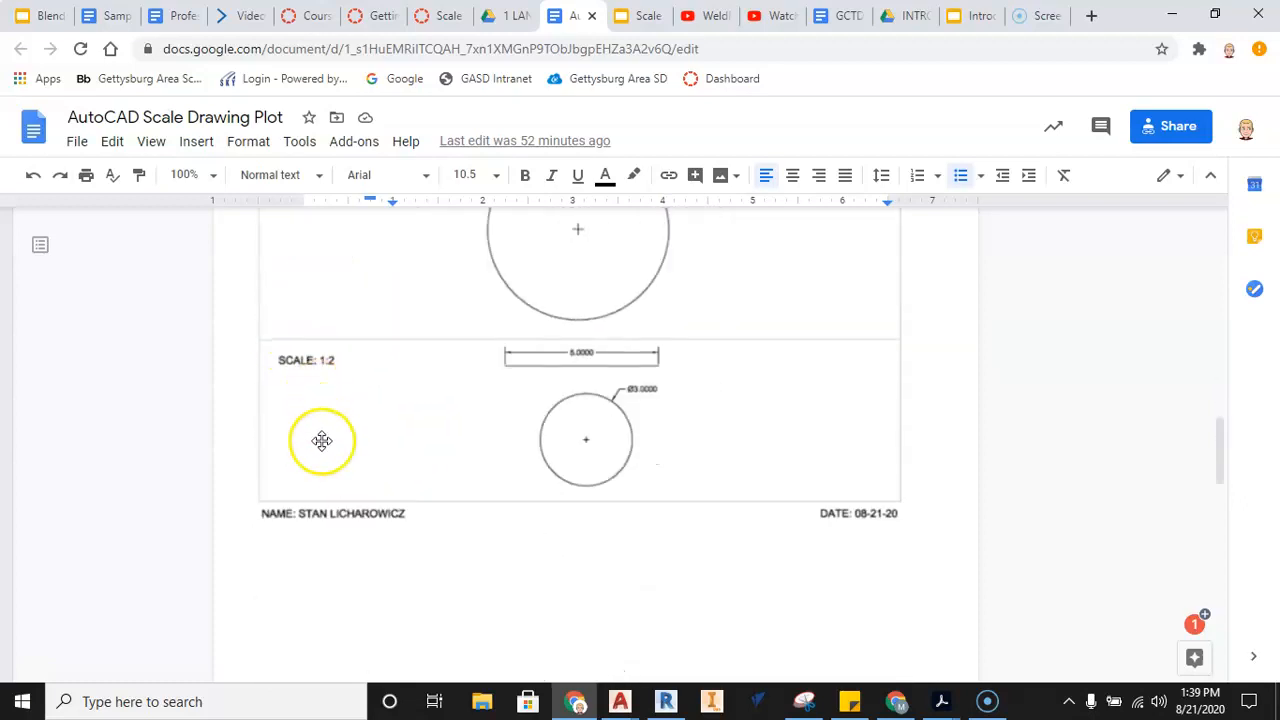
pyautogui.scroll(2, 386, 449)
pyautogui.scroll(-2, 377, 400)
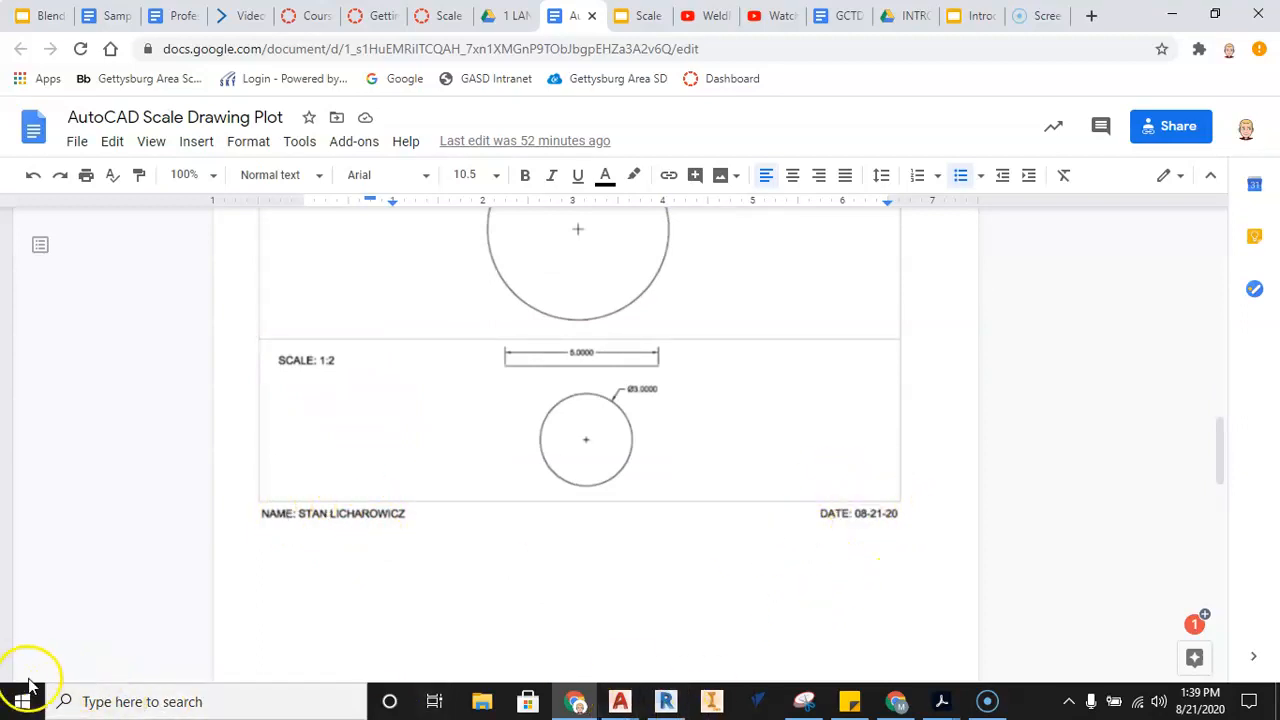
pyautogui.moveTo(620, 701)
pyautogui.click(663, 630)
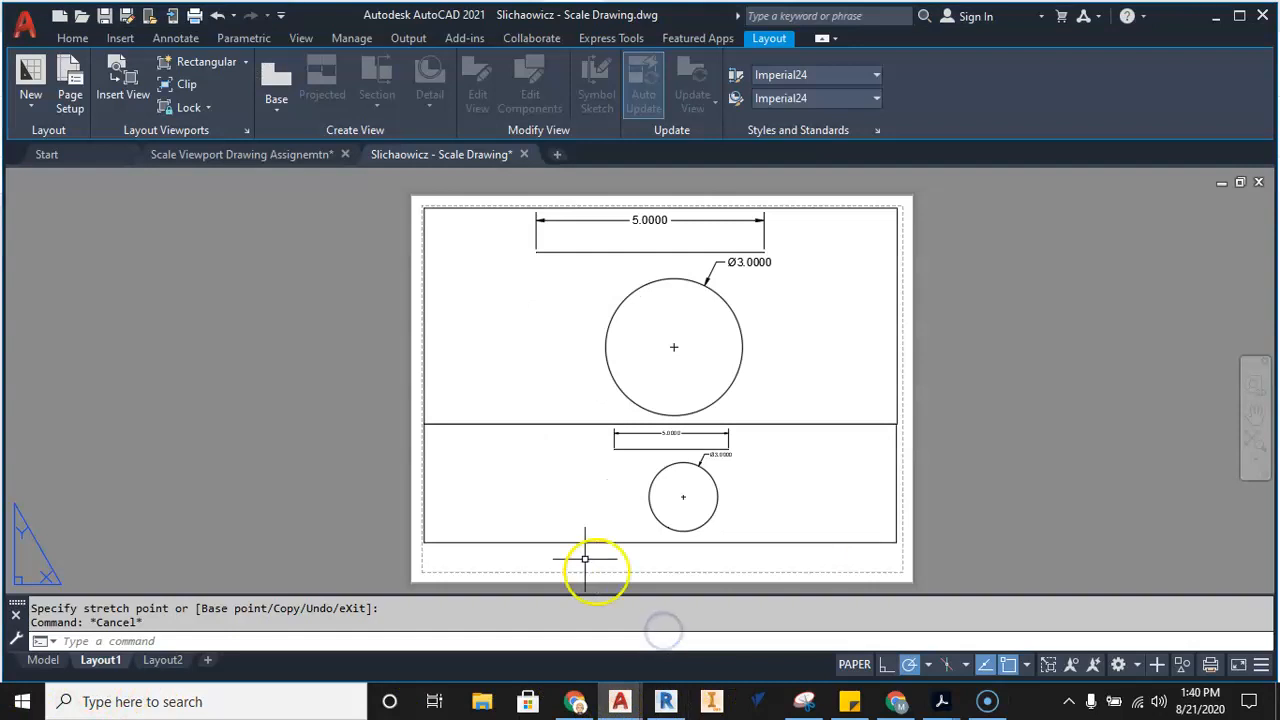
pyautogui.click(76, 38)
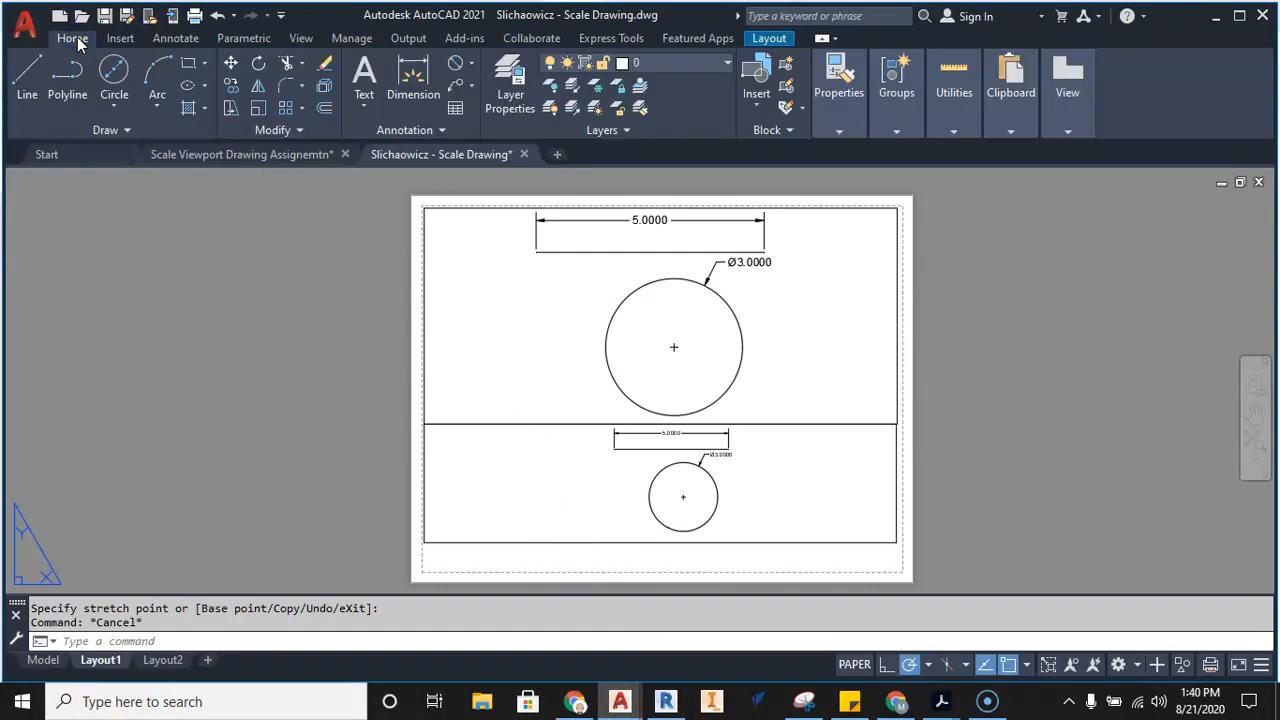
# Create multiline text reading NAME: followed by the drafter's full name in the strip below the 1:2 viewport, starting at its lower-left corner.
pyautogui.click(366, 101)
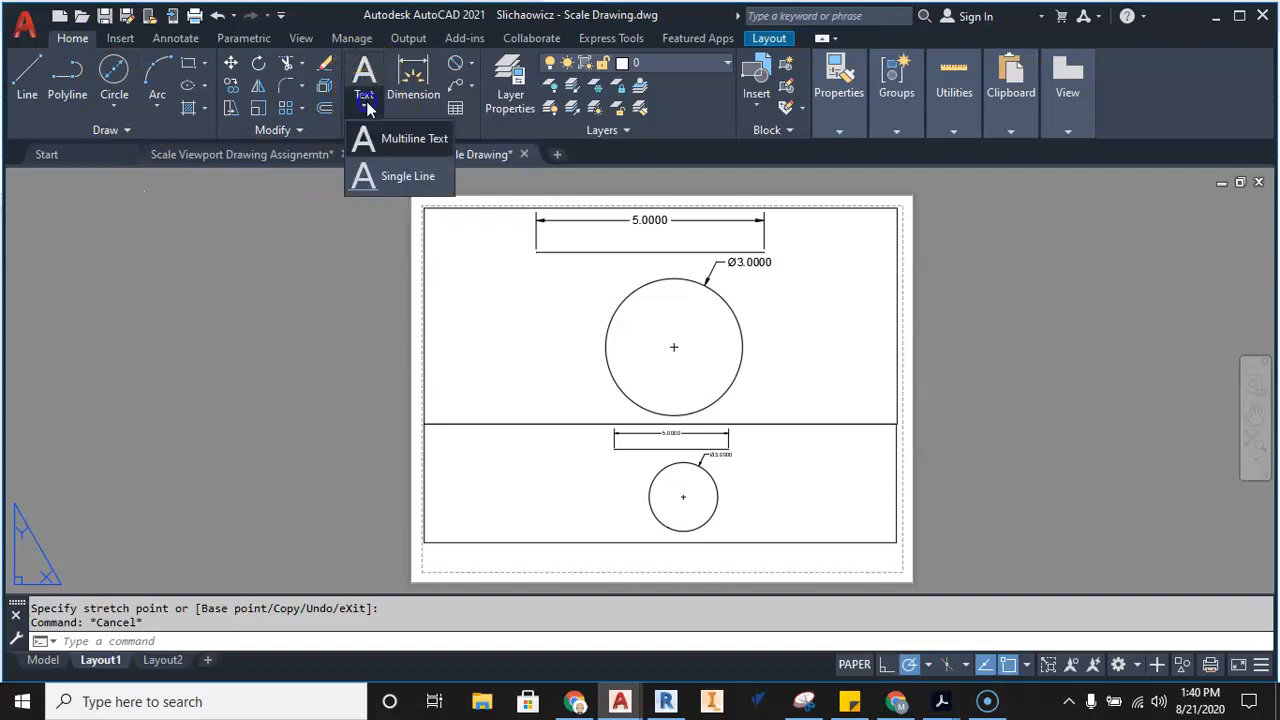
pyautogui.click(353, 137)
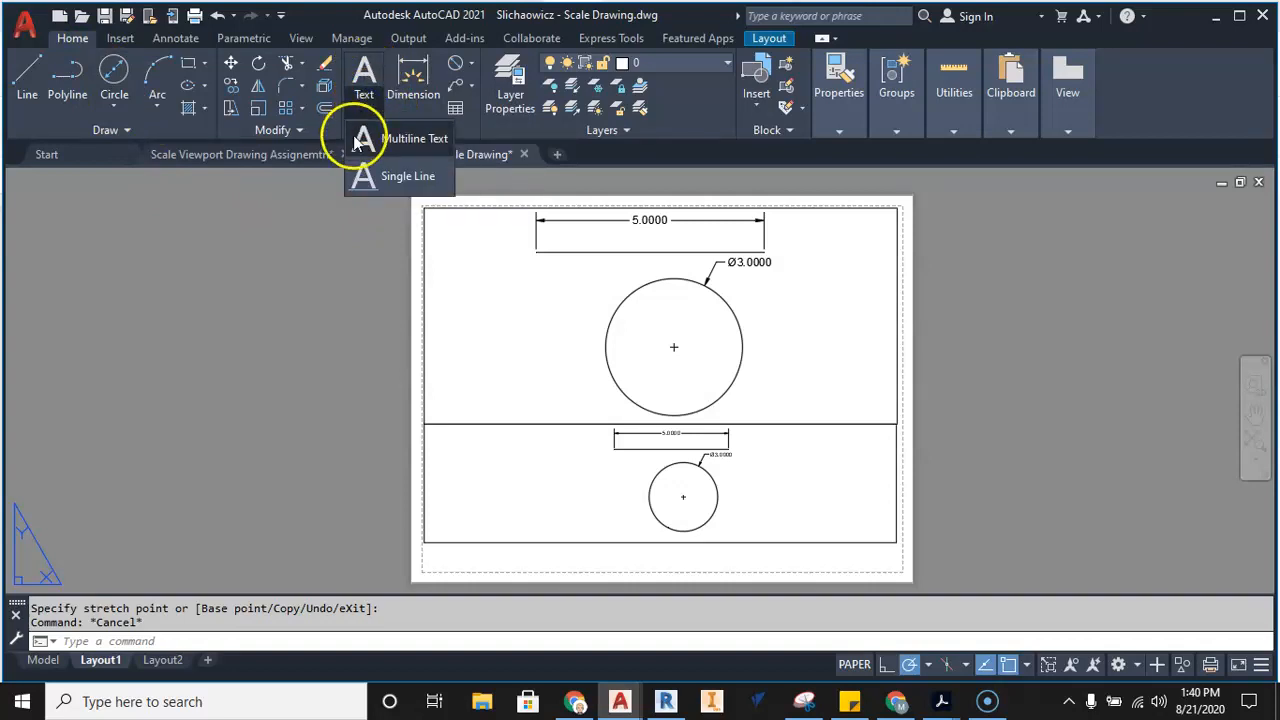
pyautogui.click(410, 141)
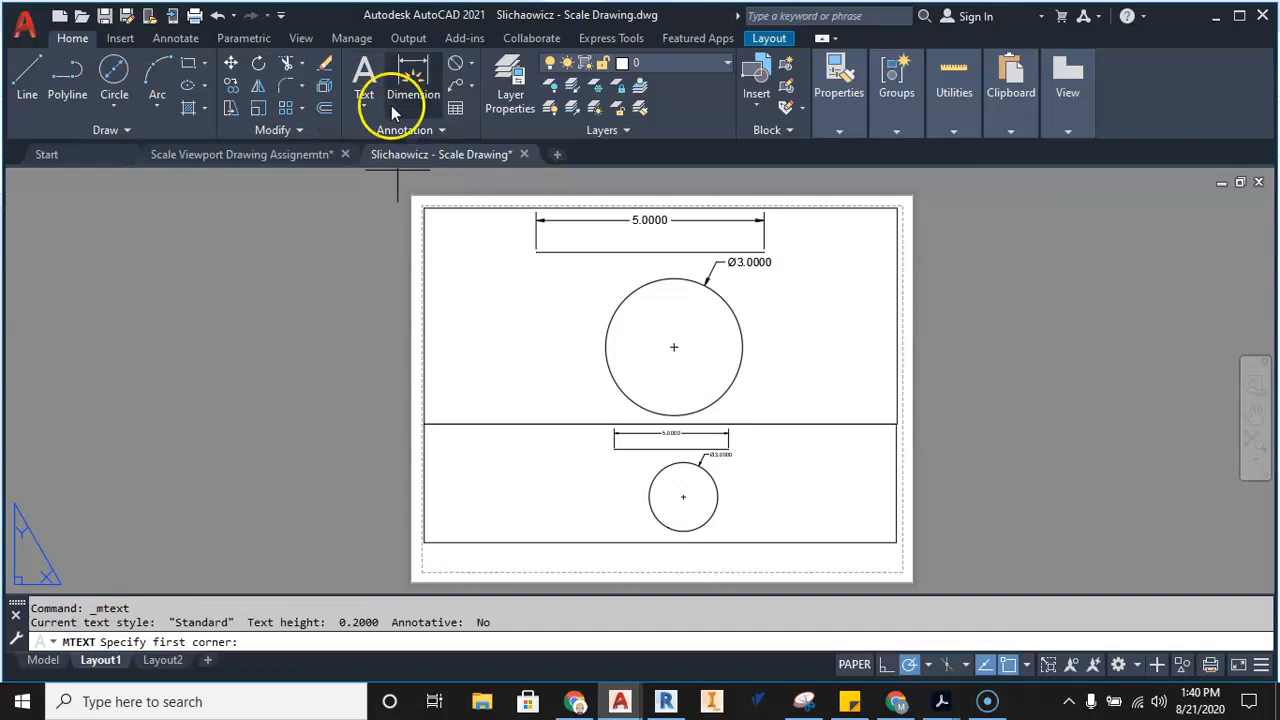
pyautogui.moveTo(494, 529); pyautogui.dragTo(415, 410, button='middle')
pyautogui.scroll(5, 434, 451)
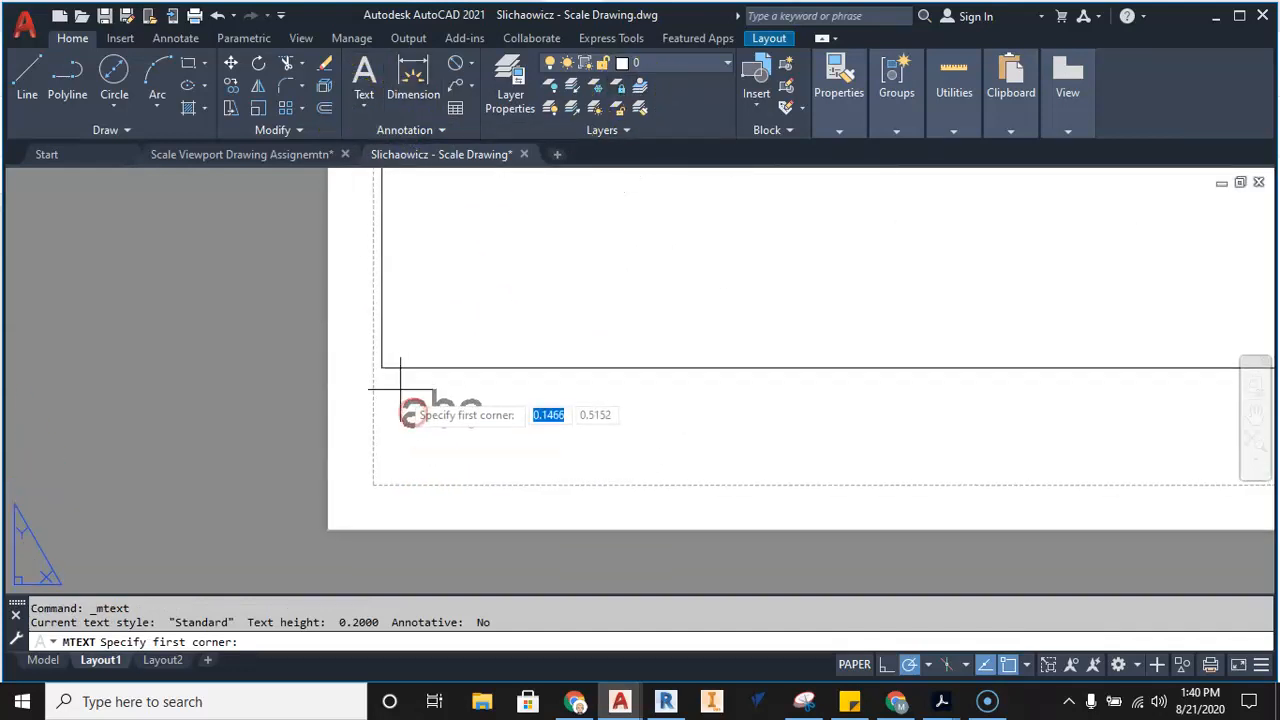
pyautogui.click(392, 382)
pyautogui.moveTo(780, 461); pyautogui.dragTo(531, 457, button='middle')
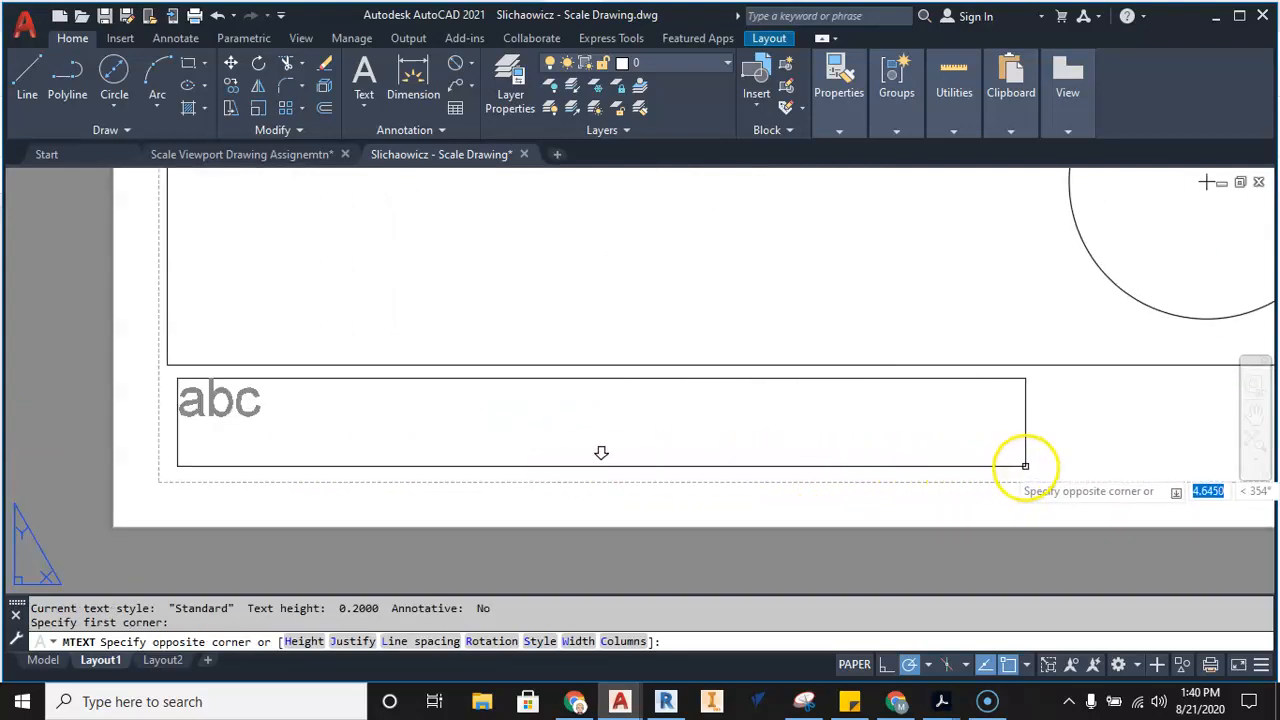
pyautogui.click(1025, 465)
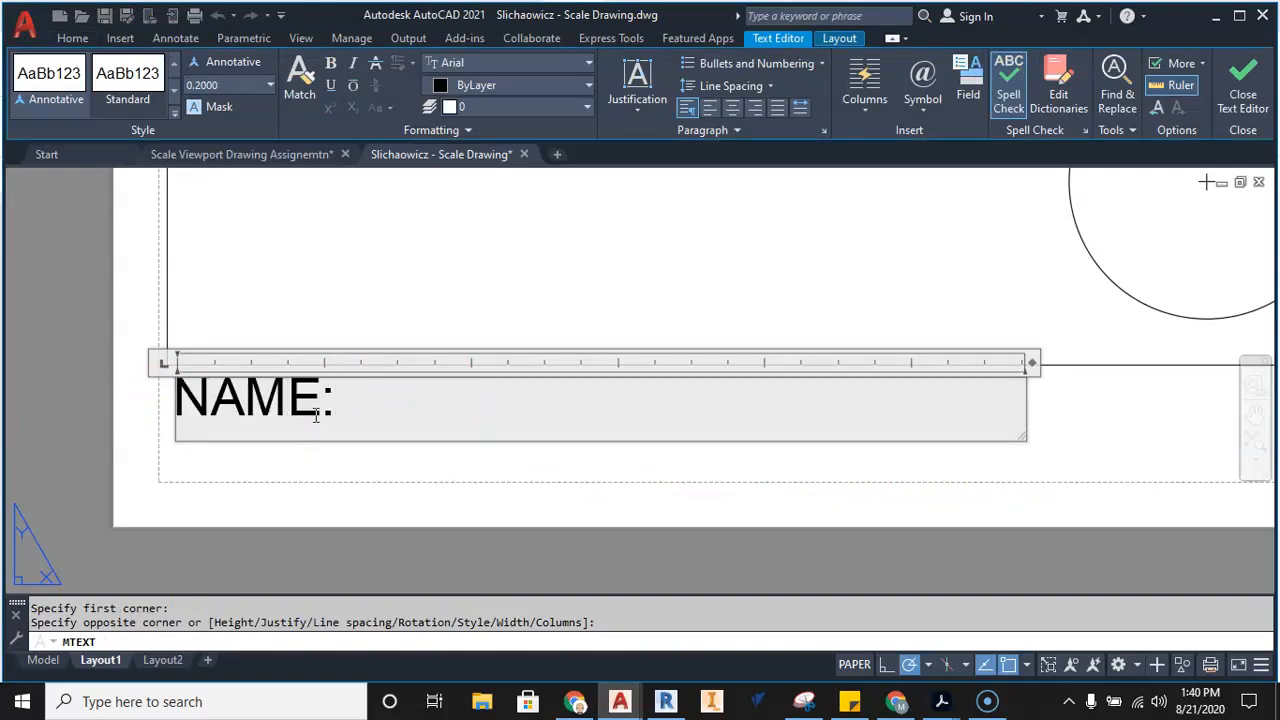
pyautogui.write('NAME: STA')
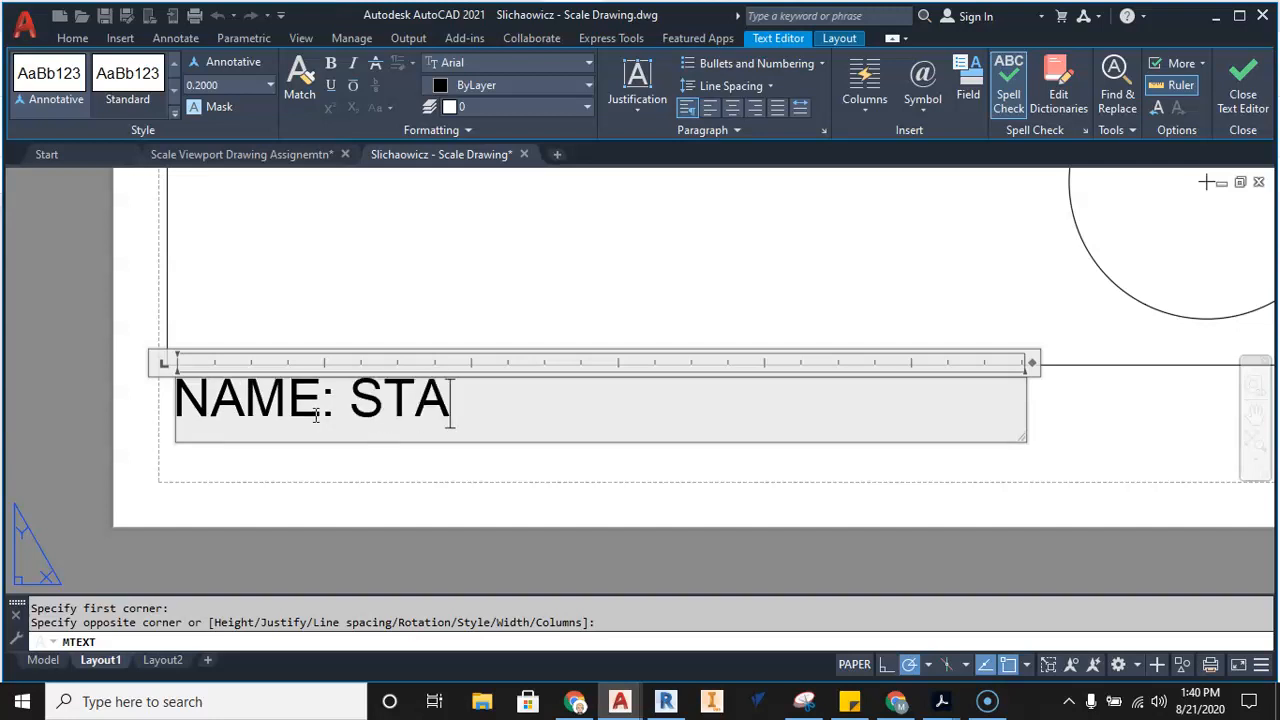
pyautogui.write('N LICHAROWICZ')
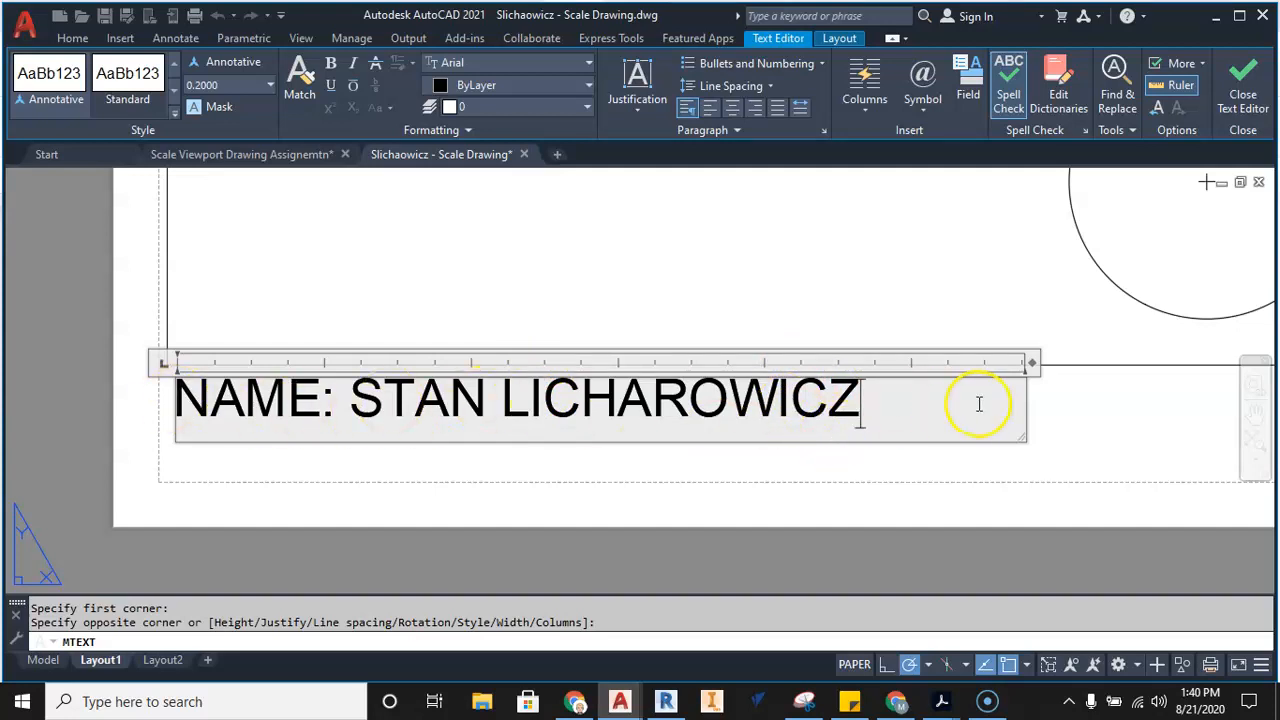
pyautogui.click(874, 466)
# Set the name label's text height to 0.125 in its properties and deselect it.
pyautogui.scroll(-3, 660, 449)
pyautogui.moveTo(660, 449); pyautogui.dragTo(736, 438, button='middle')
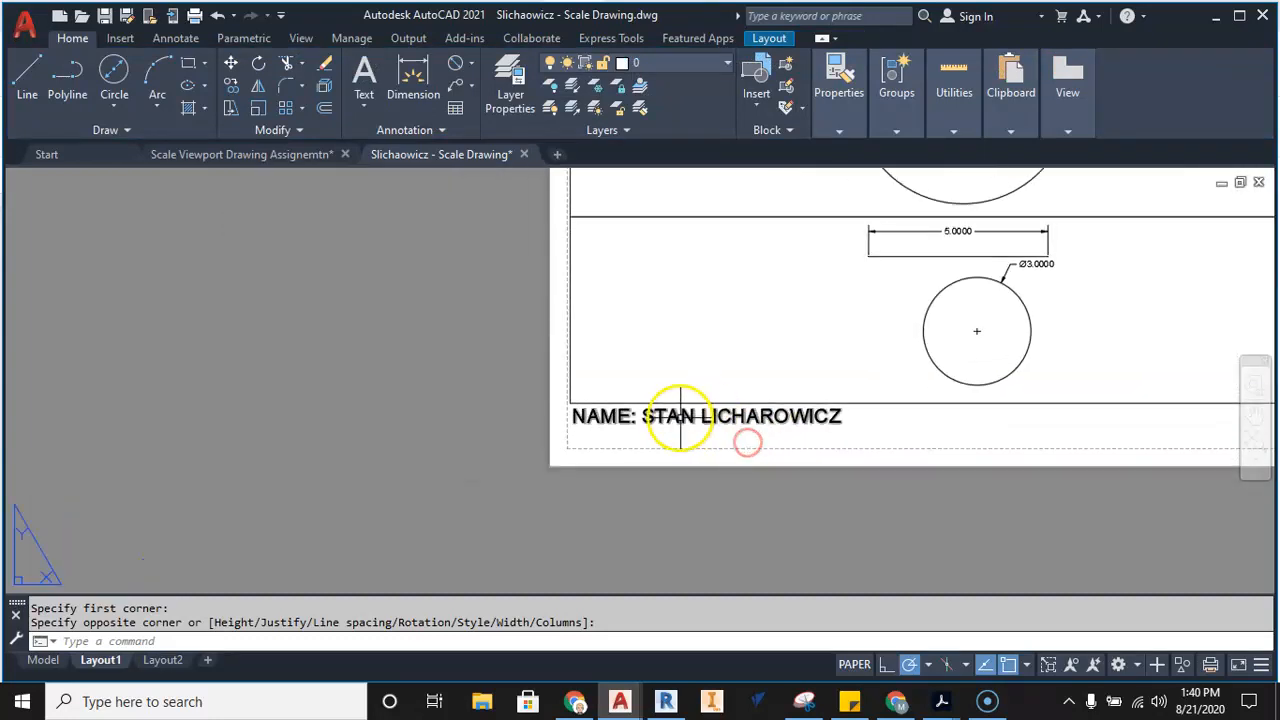
pyautogui.scroll(2, 669, 414)
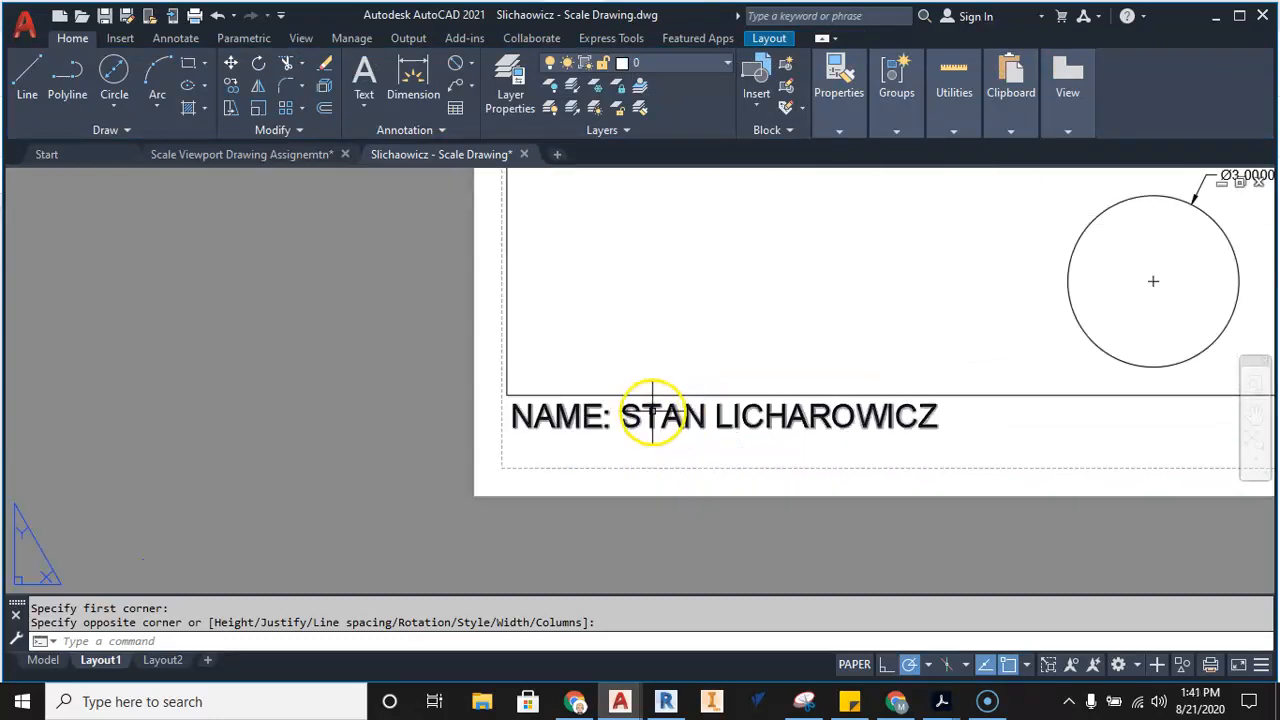
pyautogui.scroll(-3, 657, 423)
pyautogui.scroll(3, 726, 462)
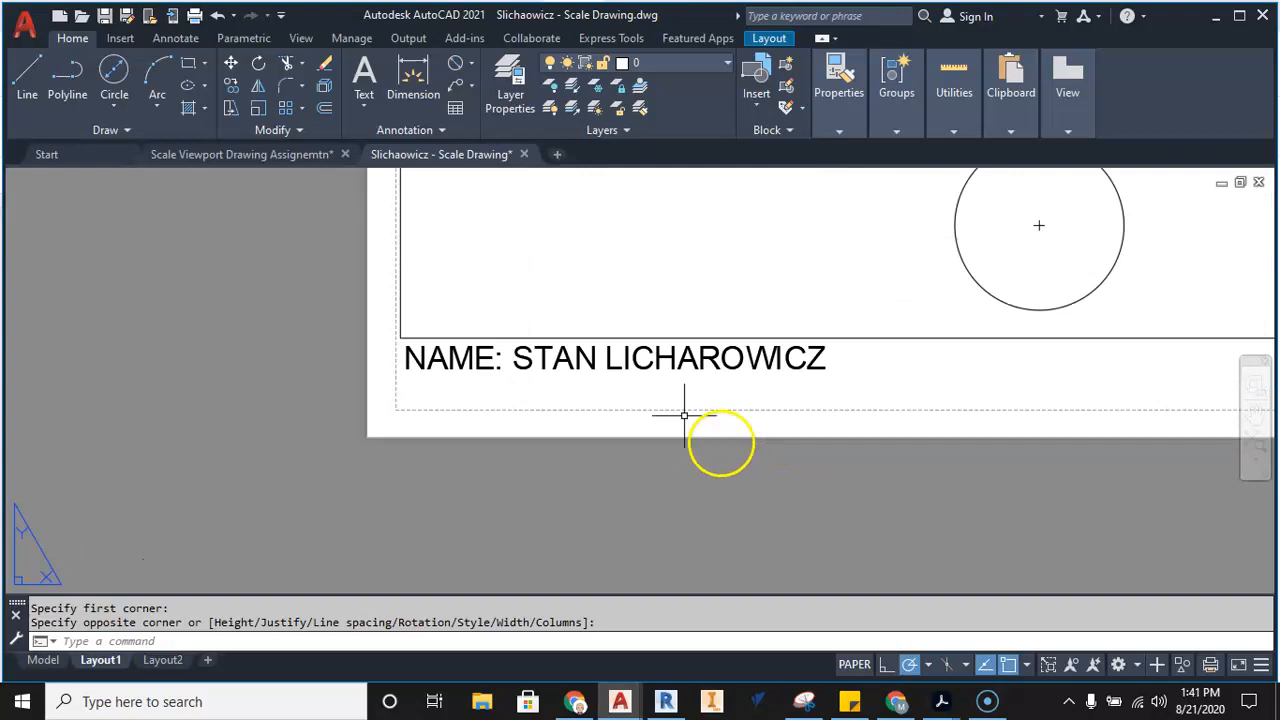
pyautogui.click(636, 367)
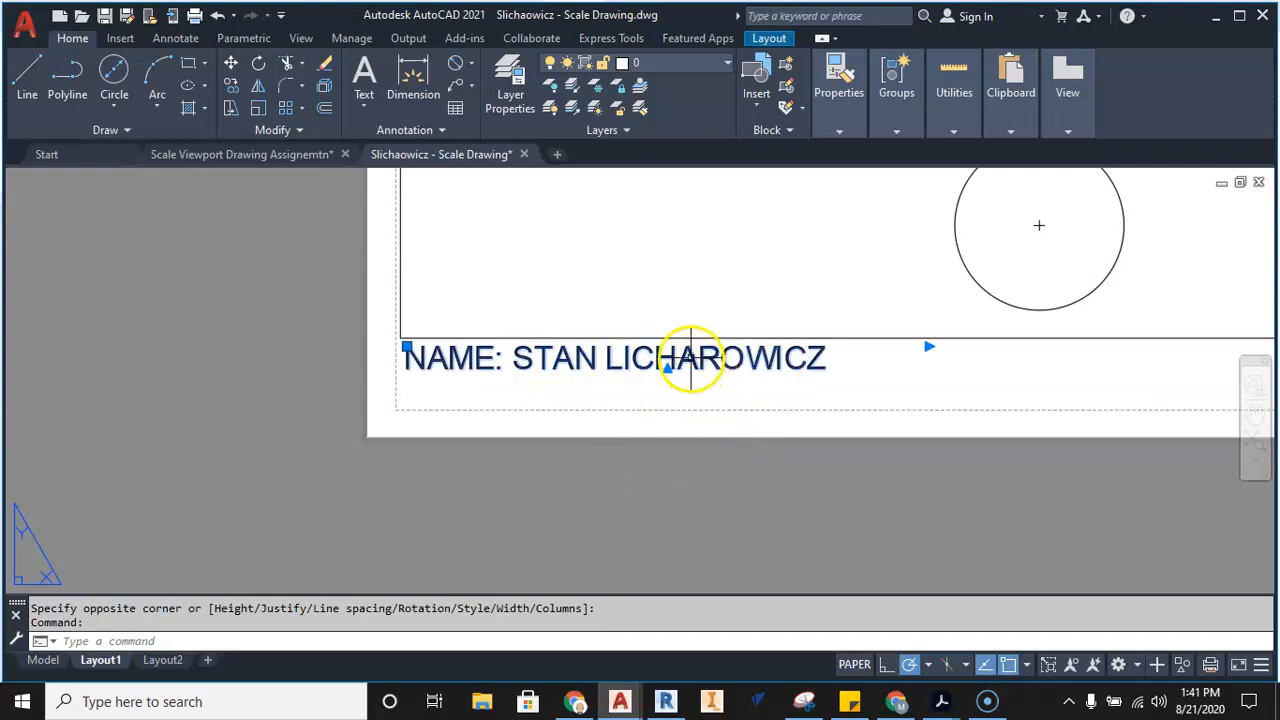
pyautogui.press('Escape')
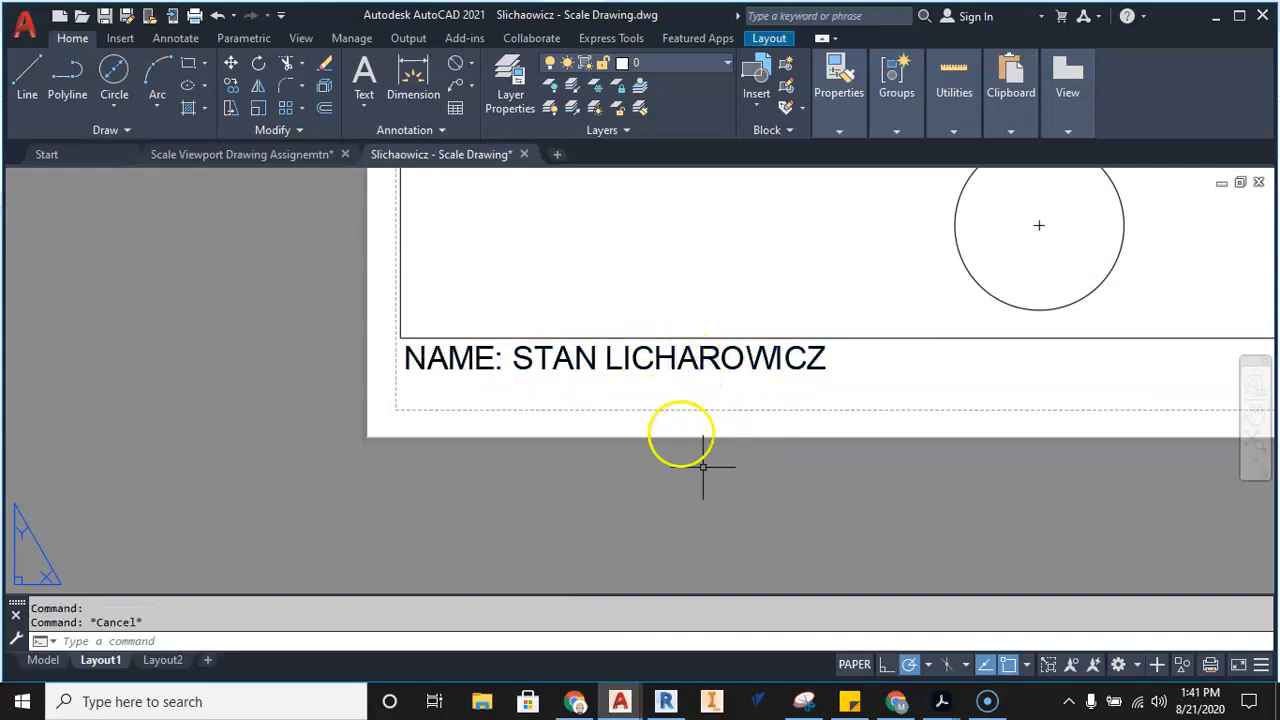
pyautogui.click(661, 358)
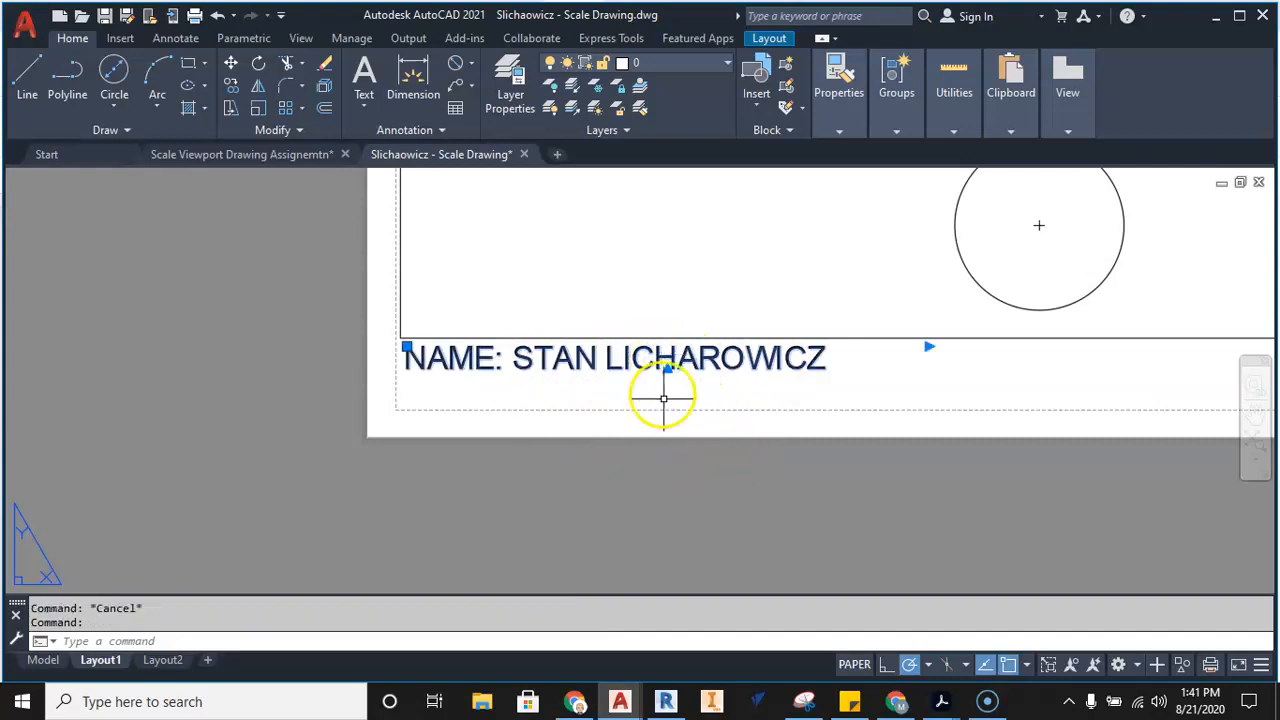
pyautogui.rightClick(683, 366)
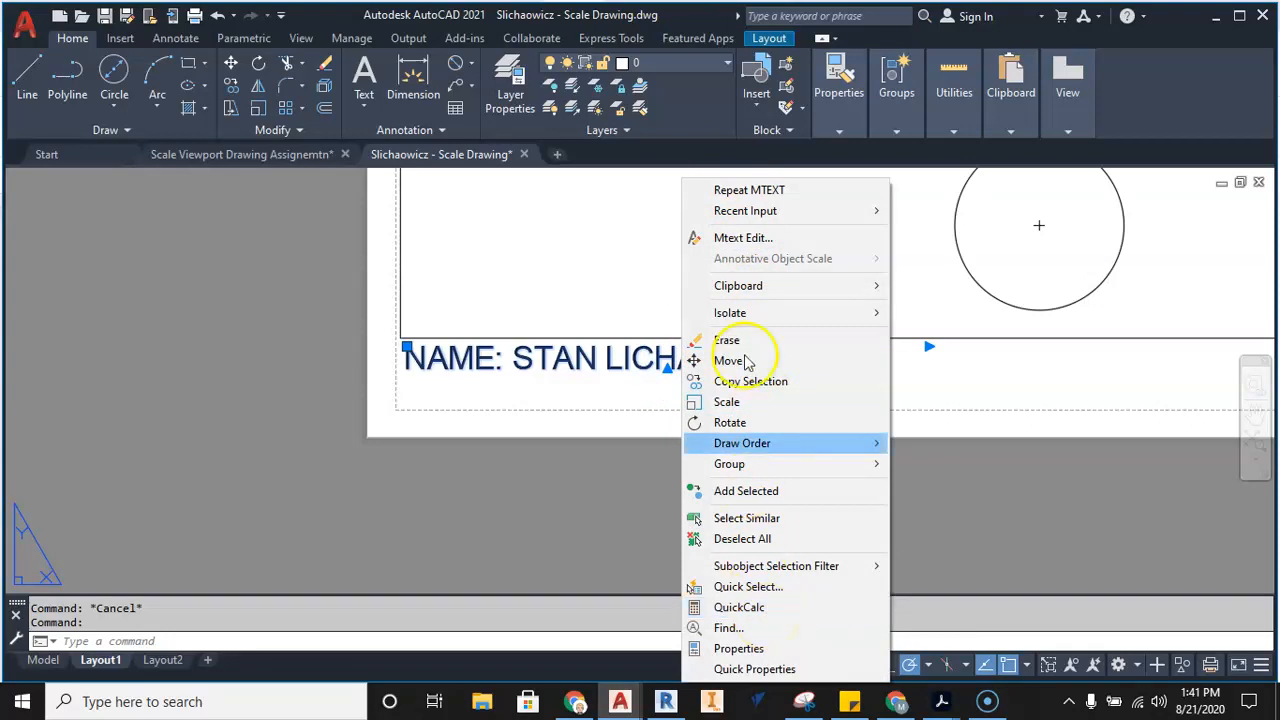
pyautogui.click(740, 650)
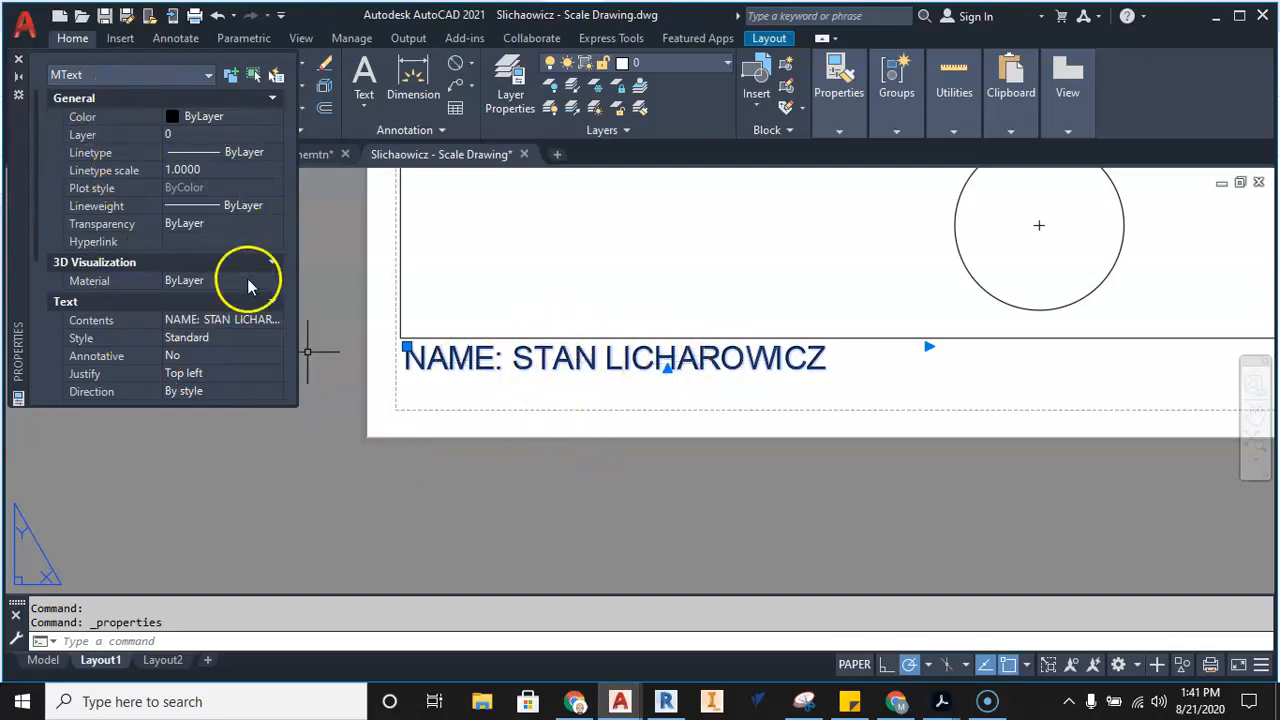
pyautogui.scroll(-3, 185, 249)
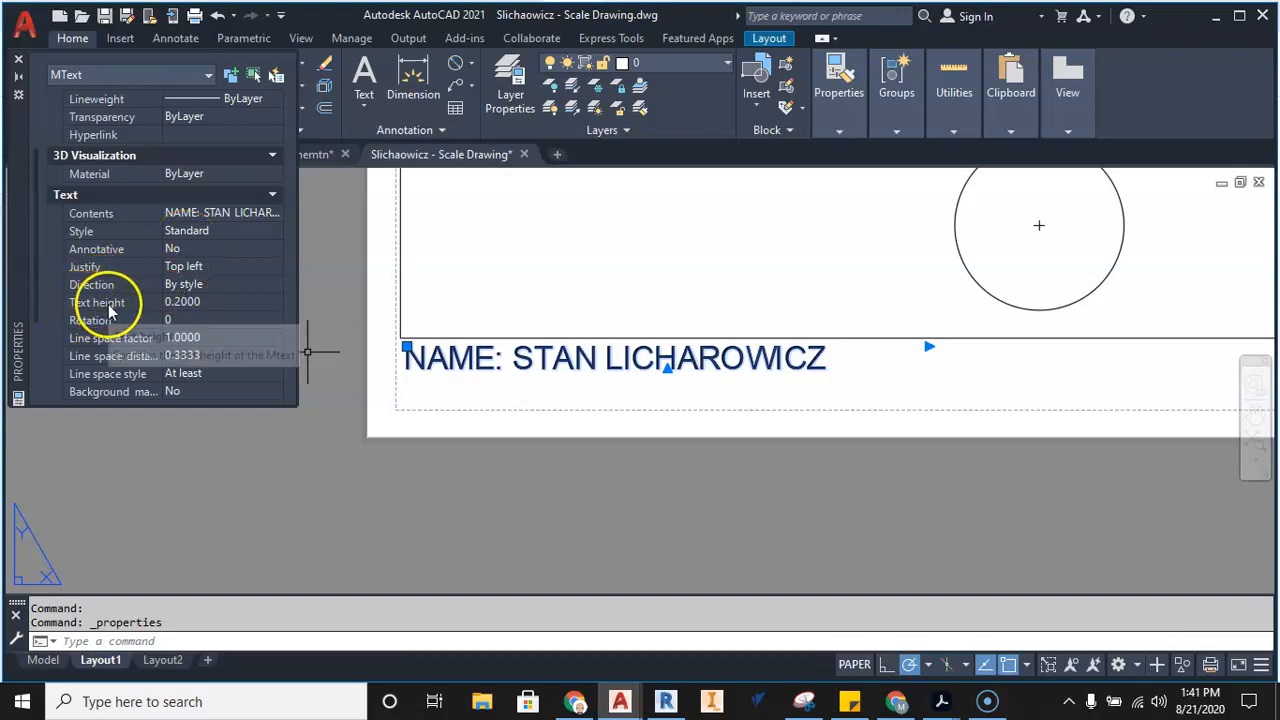
pyautogui.click(195, 303)
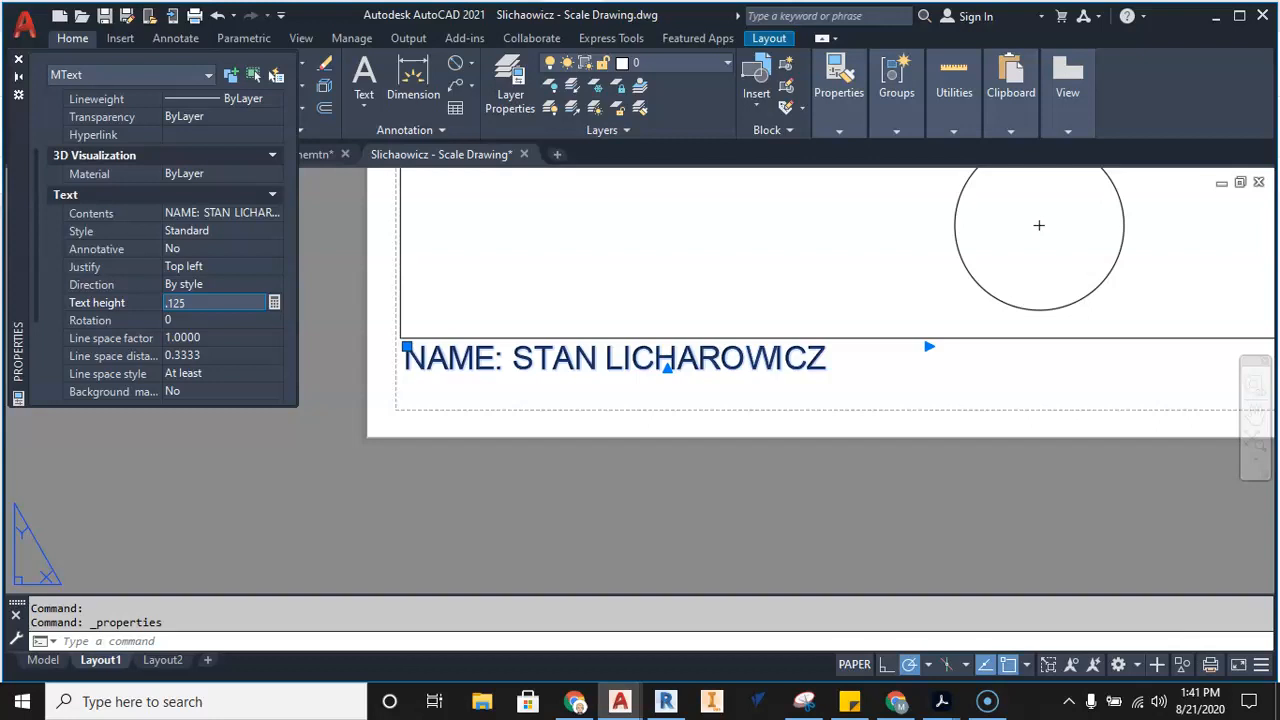
pyautogui.write('.125')
pyautogui.press('Tab')
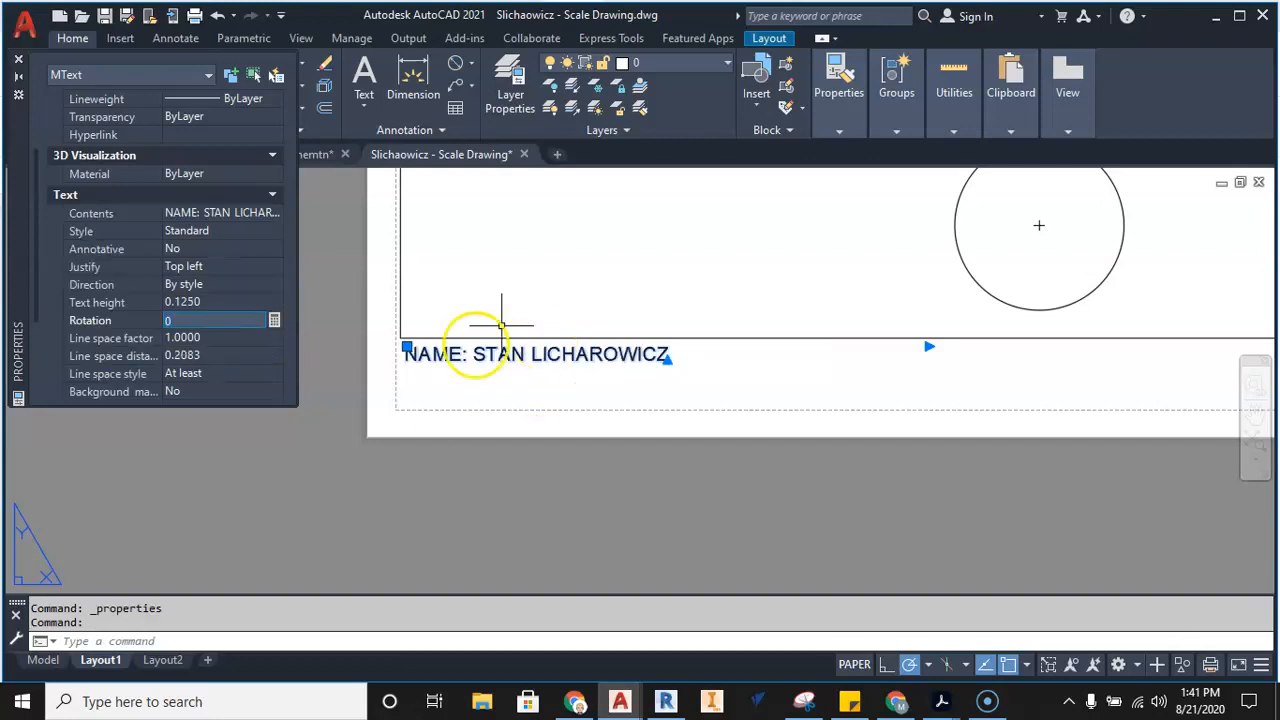
pyautogui.press('Escape')
pyautogui.press('Escape')
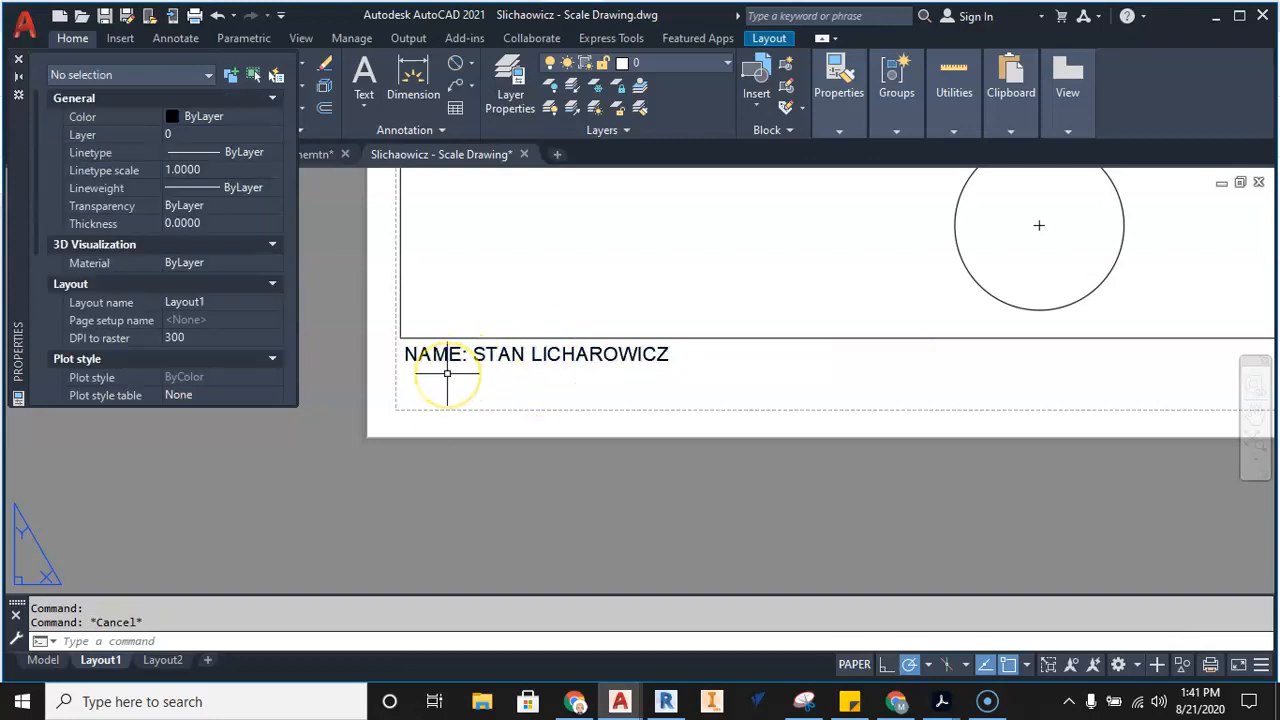
# Close the object properties and save the drawing.
pyautogui.scroll(-4, 480, 420)
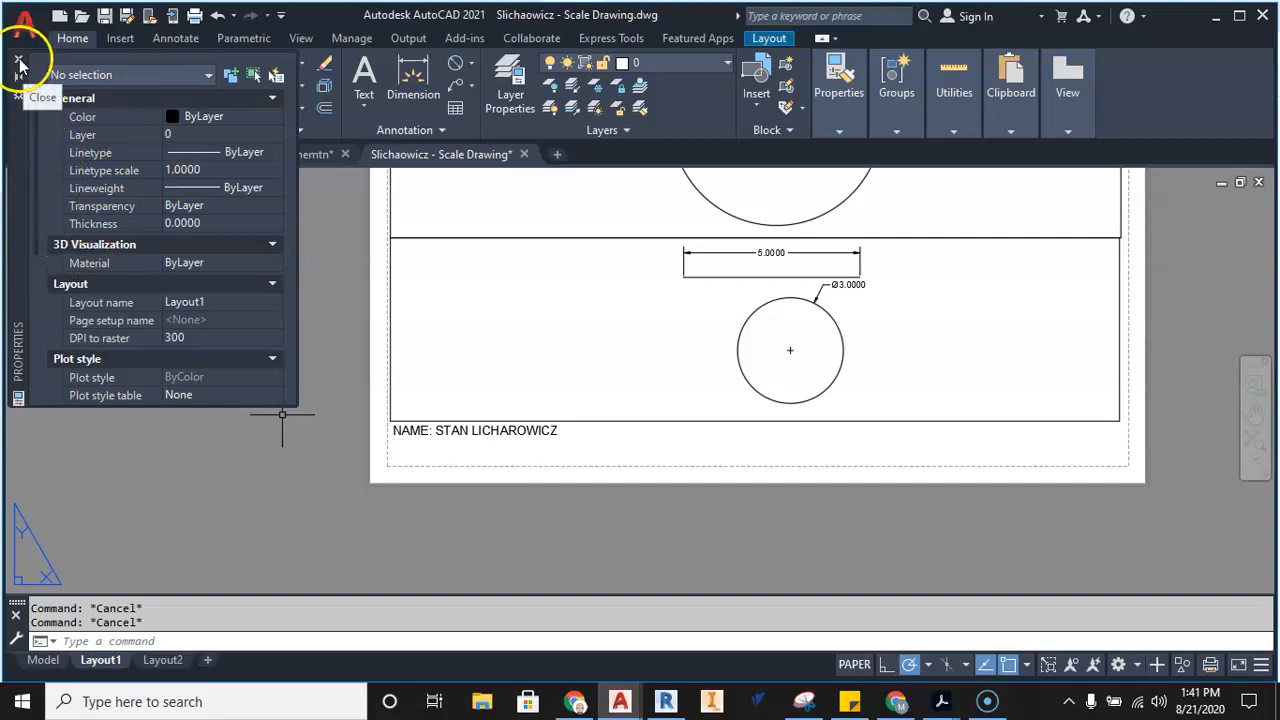
pyautogui.click(20, 62)
pyautogui.moveTo(169, 361); pyautogui.dragTo(162, 383, button='middle')
pyautogui.click(104, 16)
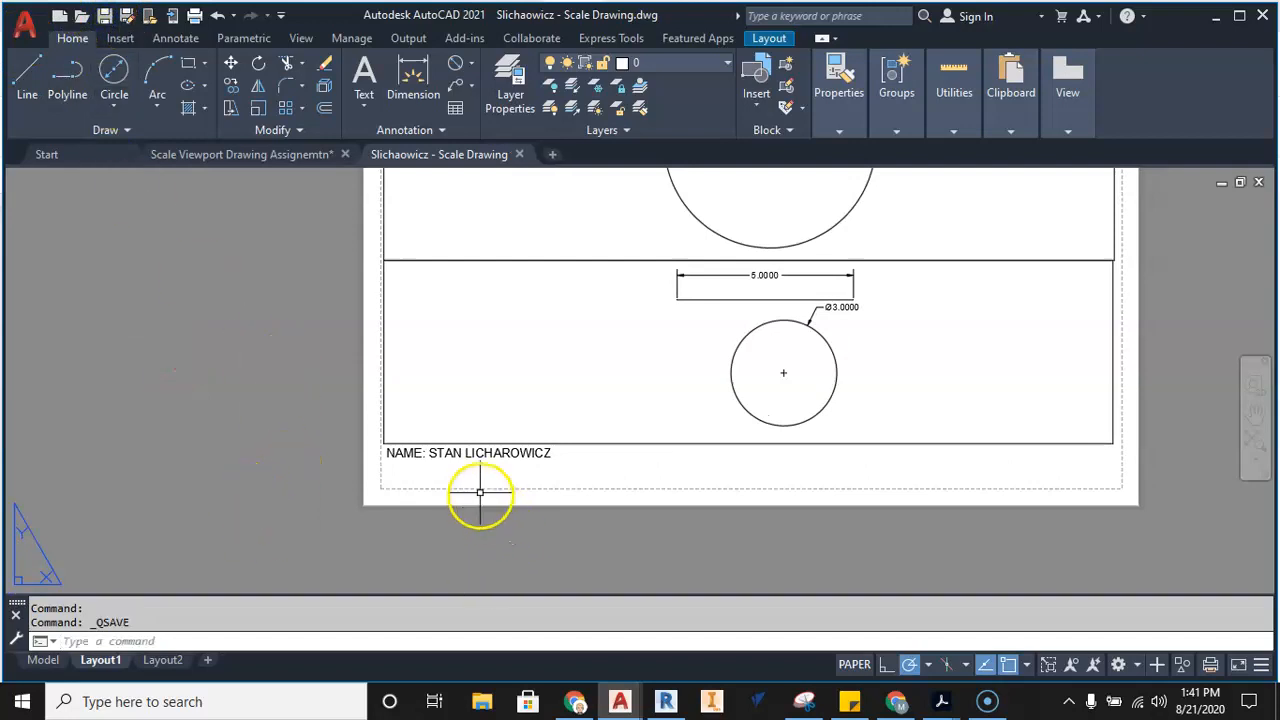
# Copy the name label about 8.26 units horizontally to the right, under the lower-right corner of the 1:2 viewport.
pyautogui.click(466, 452)
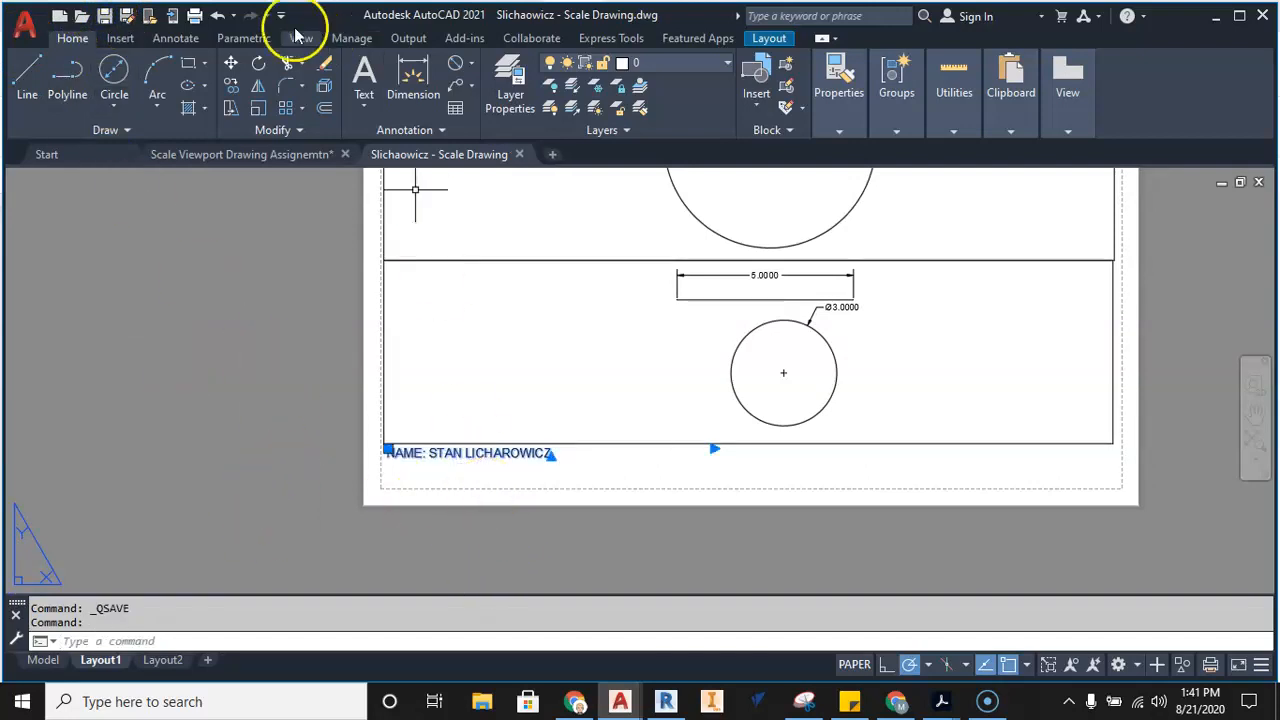
pyautogui.click(231, 84)
pyautogui.scroll(4, 420, 455)
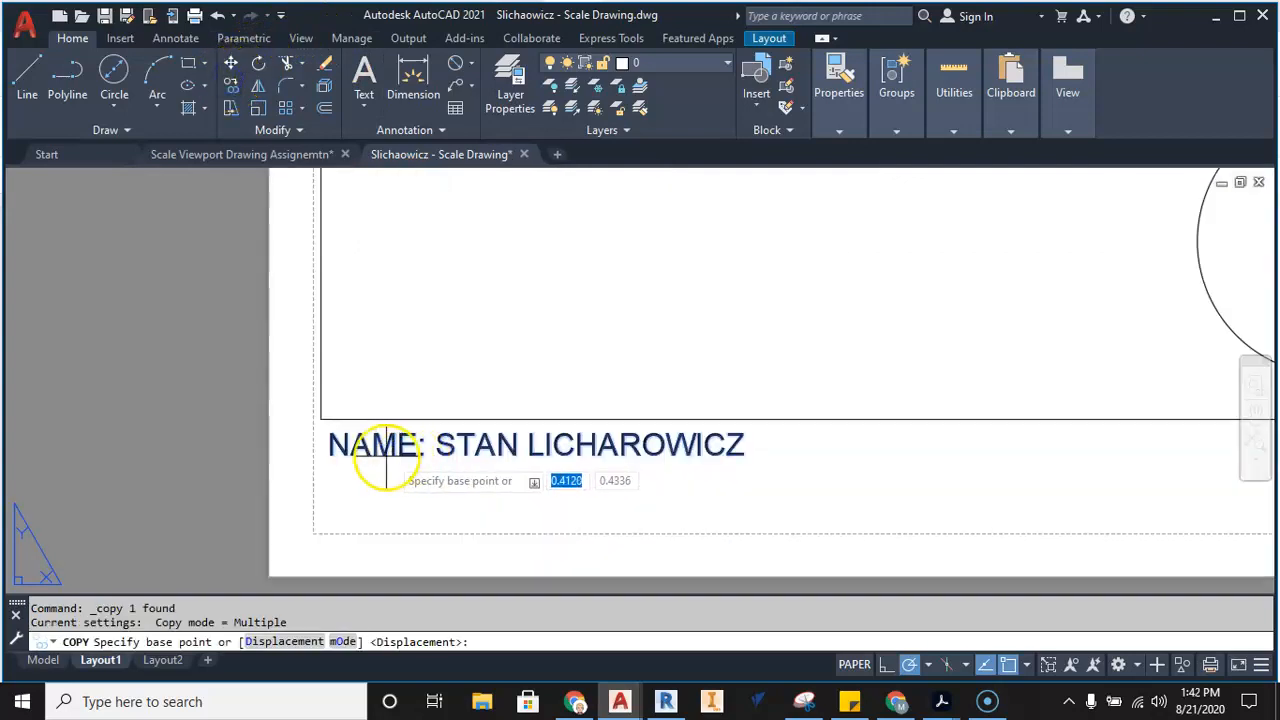
pyautogui.scroll(3, 386, 462)
pyautogui.click(323, 431)
pyautogui.scroll(-5, 340, 433)
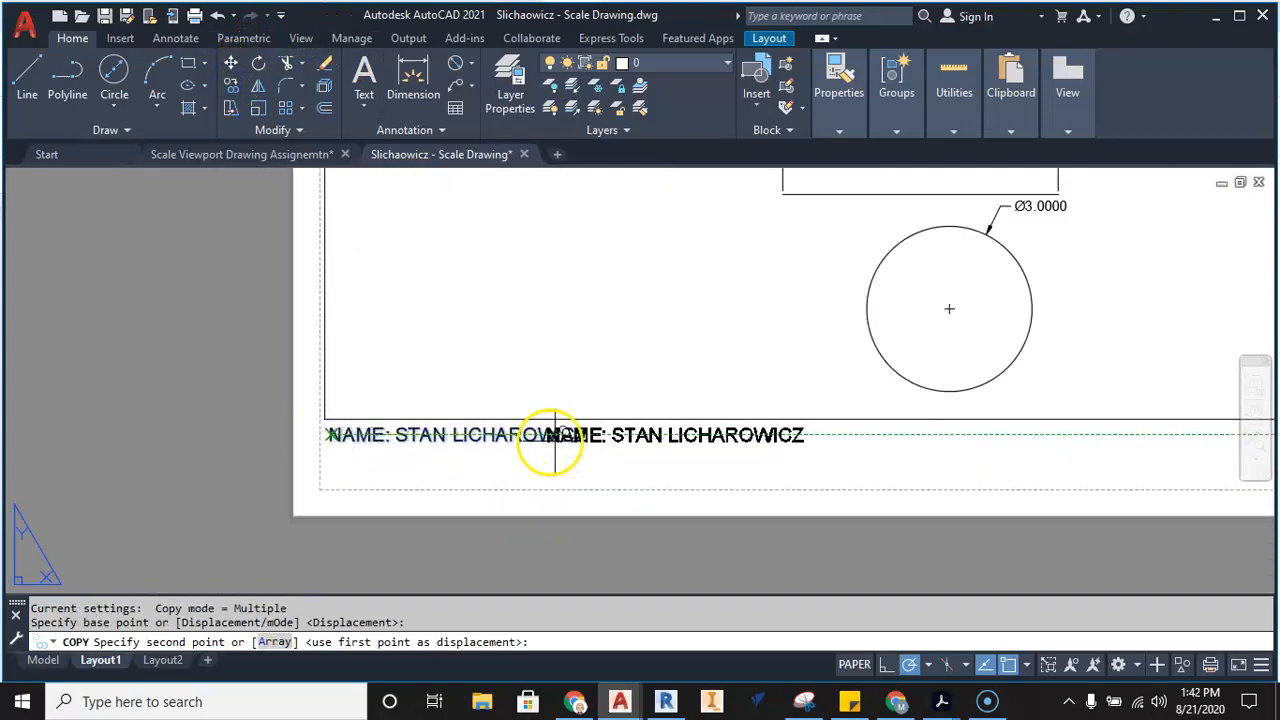
pyautogui.moveTo(555, 435); pyautogui.dragTo(257, 434, button='middle')
pyautogui.moveTo(719, 443); pyautogui.dragTo(451, 437, button='middle')
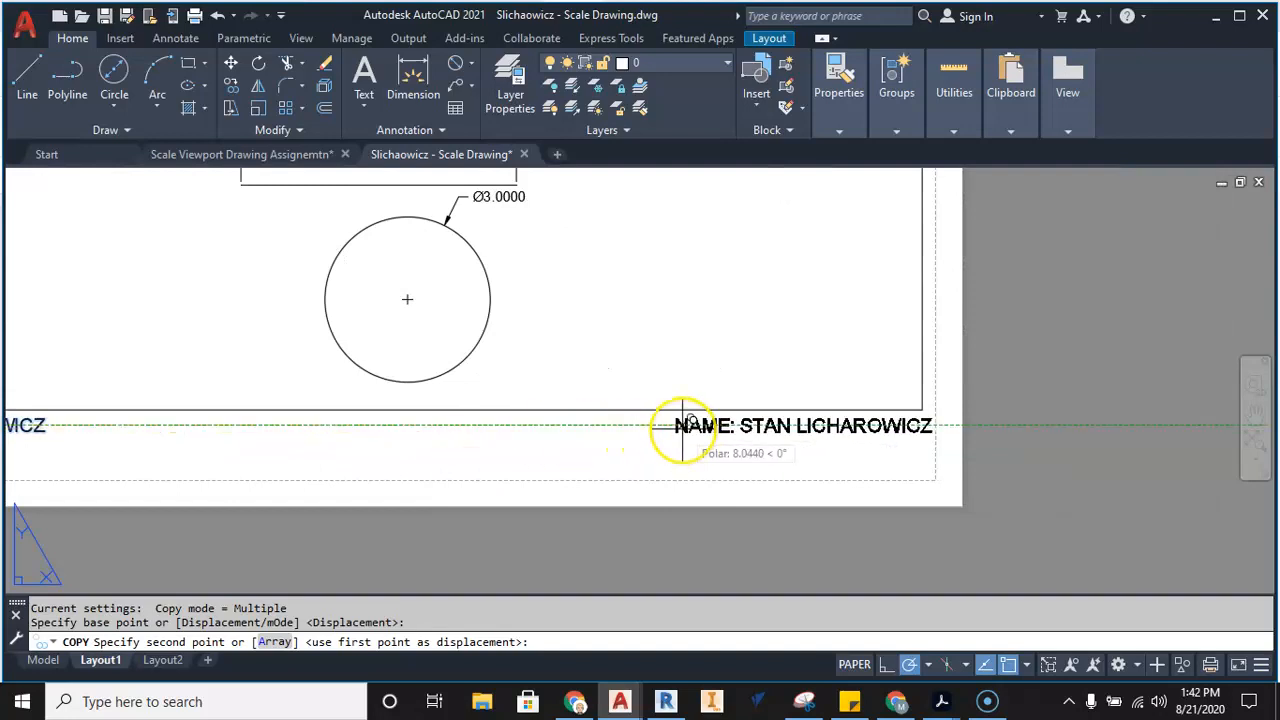
pyautogui.scroll(4, 683, 425)
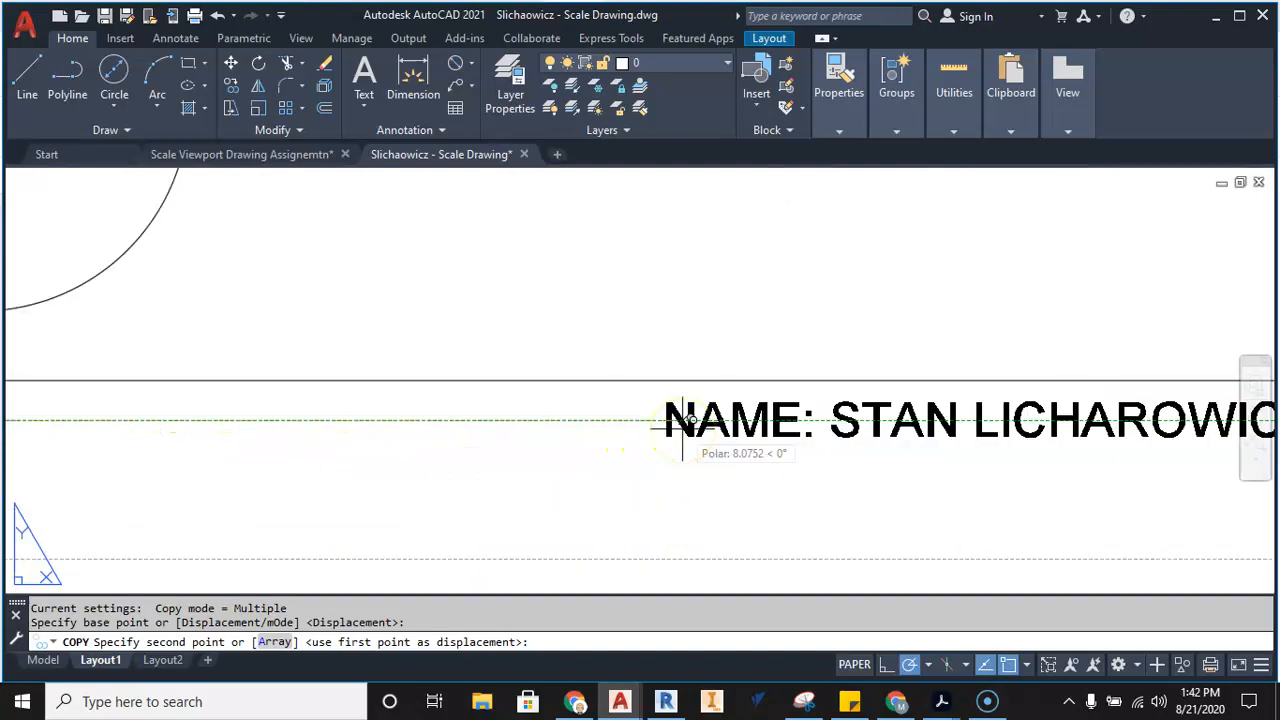
pyautogui.scroll(-4, 683, 420)
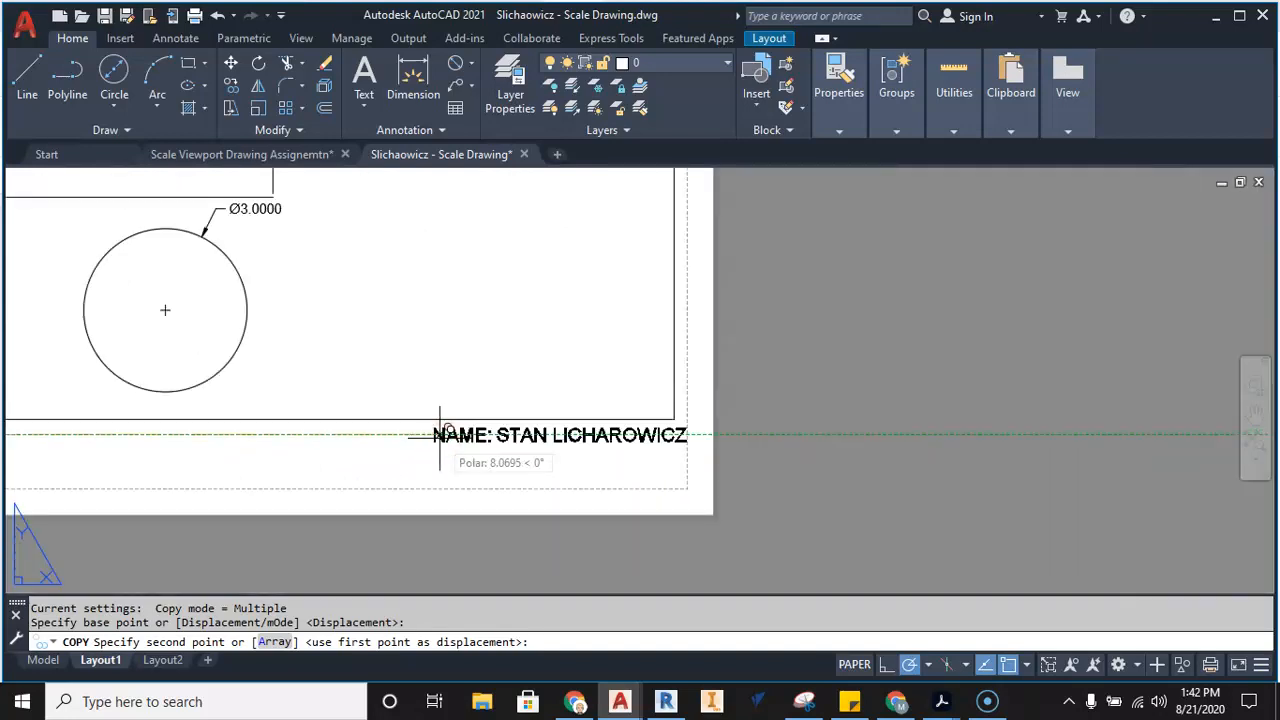
pyautogui.scroll(-2, 440, 435)
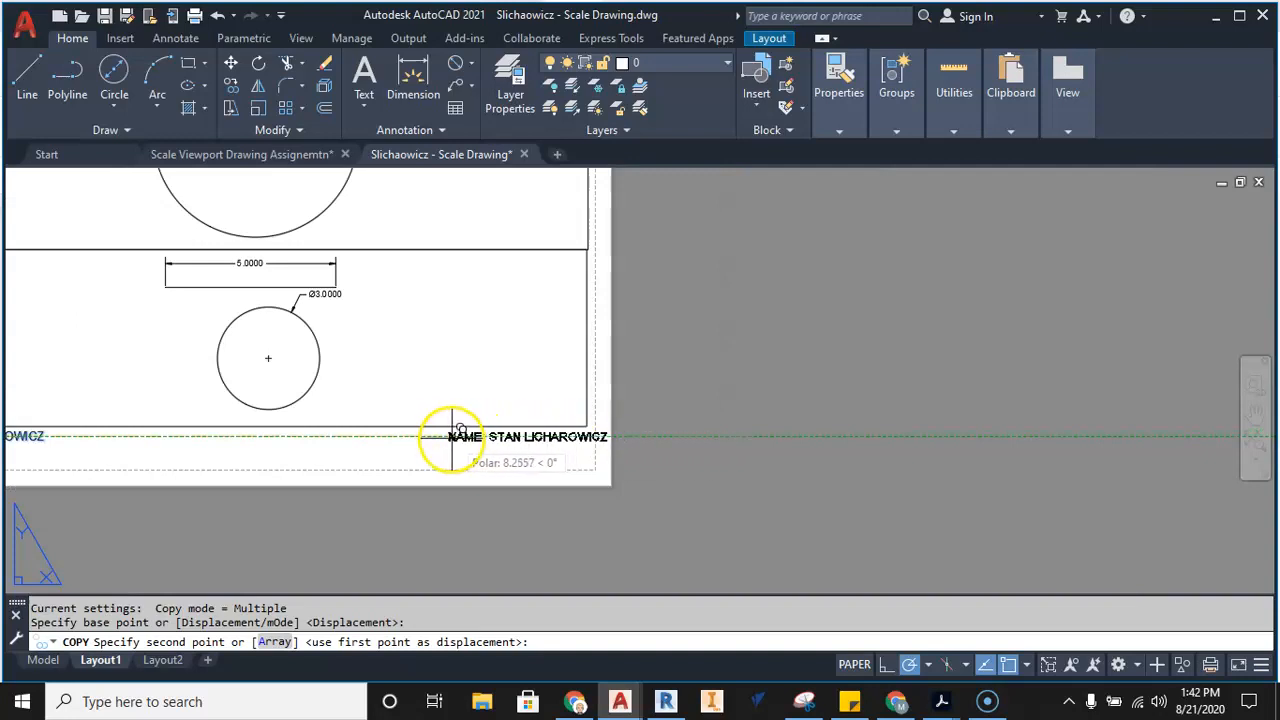
pyautogui.click(452, 437)
# Place another copy of the name label just inside the upper-left corner of the 1:2 viewport.
pyautogui.moveTo(394, 442); pyautogui.dragTo(506, 510, button='middle')
pyautogui.moveTo(352, 438); pyautogui.dragTo(817, 522, button='middle')
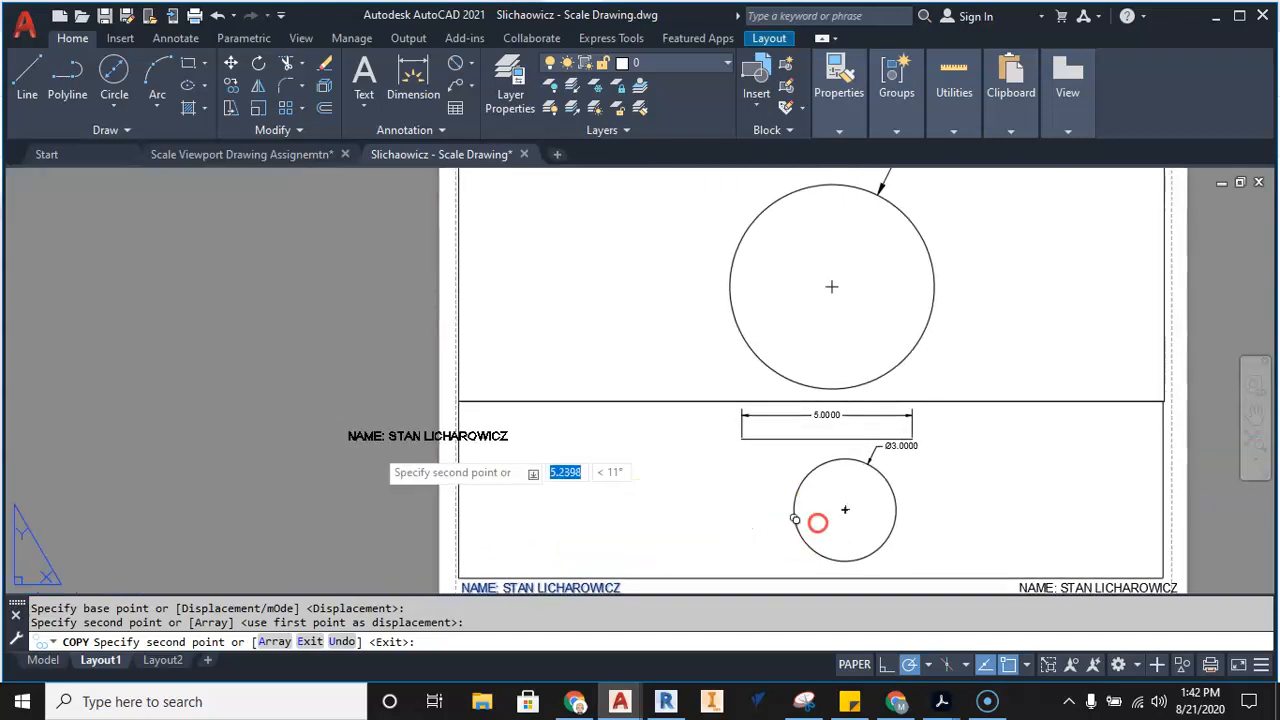
pyautogui.scroll(4, 500, 434)
pyautogui.click(442, 394)
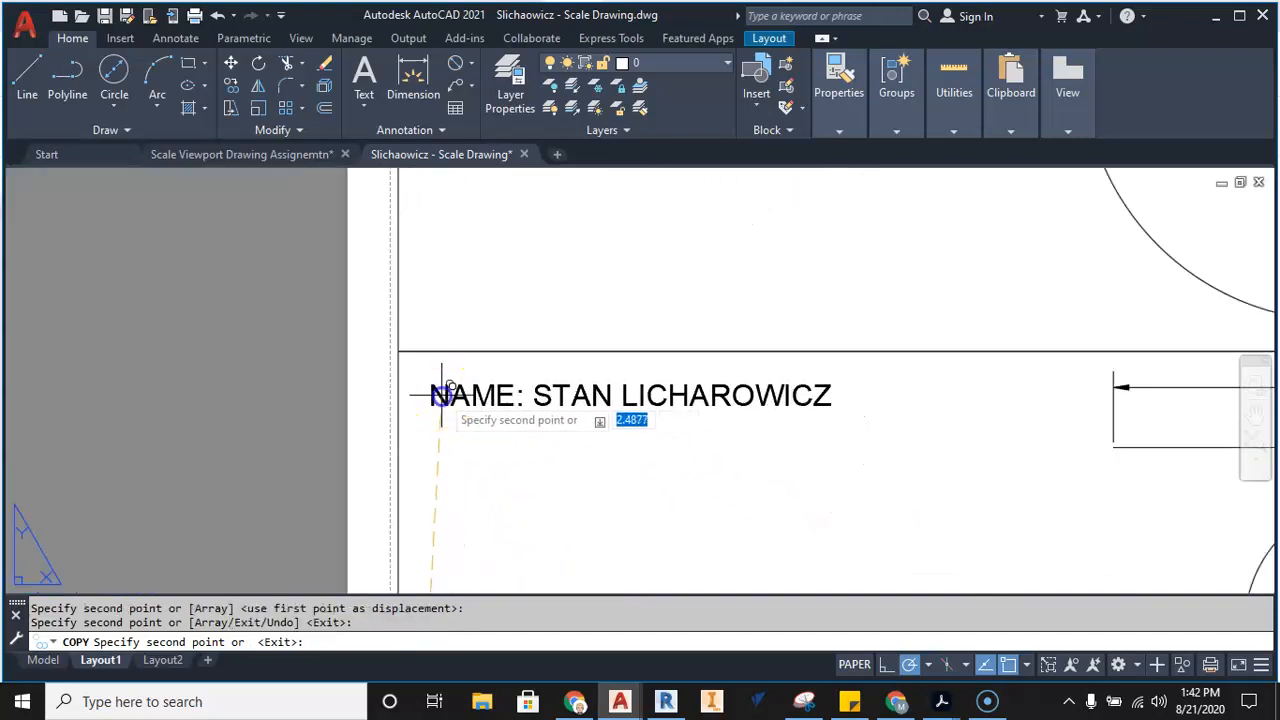
# Place a further copy of the name label in the upper-left area of the 1:1 viewport and end the Copy command.
pyautogui.moveTo(467, 264); pyautogui.dragTo(480, 389, button='middle')
pyautogui.scroll(-3, 480, 389)
pyautogui.moveTo(489, 449); pyautogui.dragTo(445, 410, button='middle')
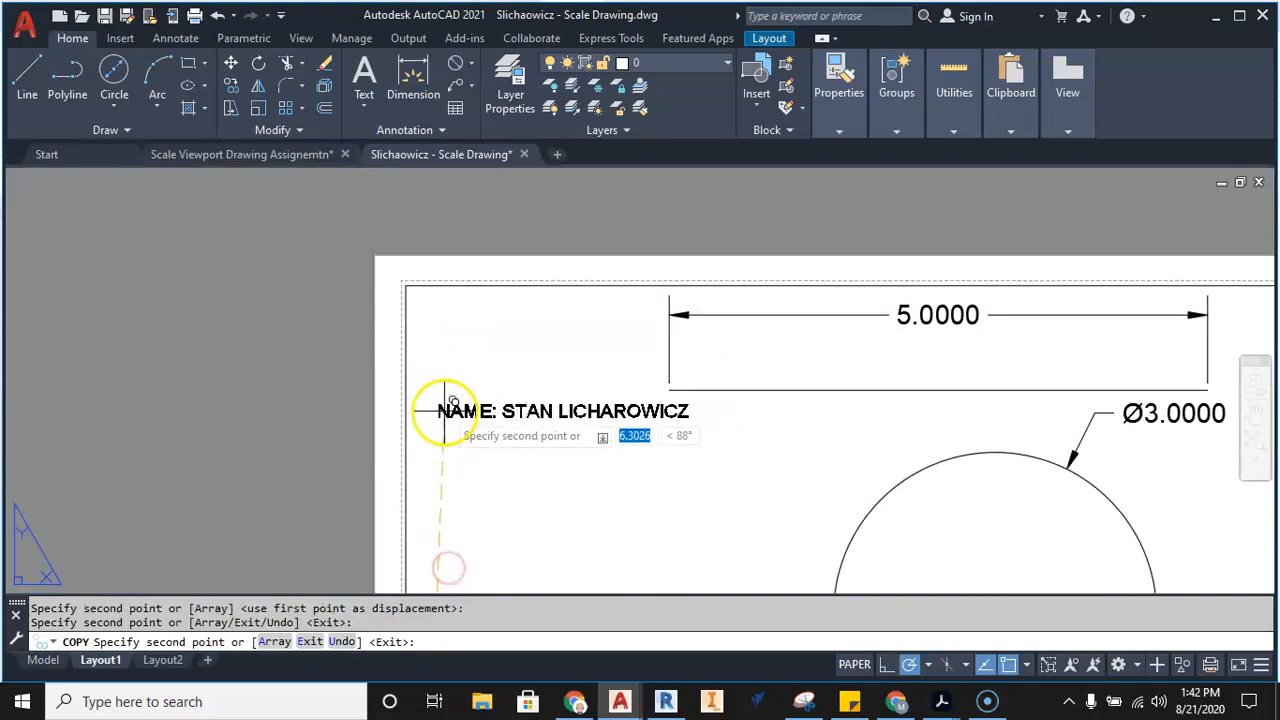
pyautogui.scroll(2, 445, 410)
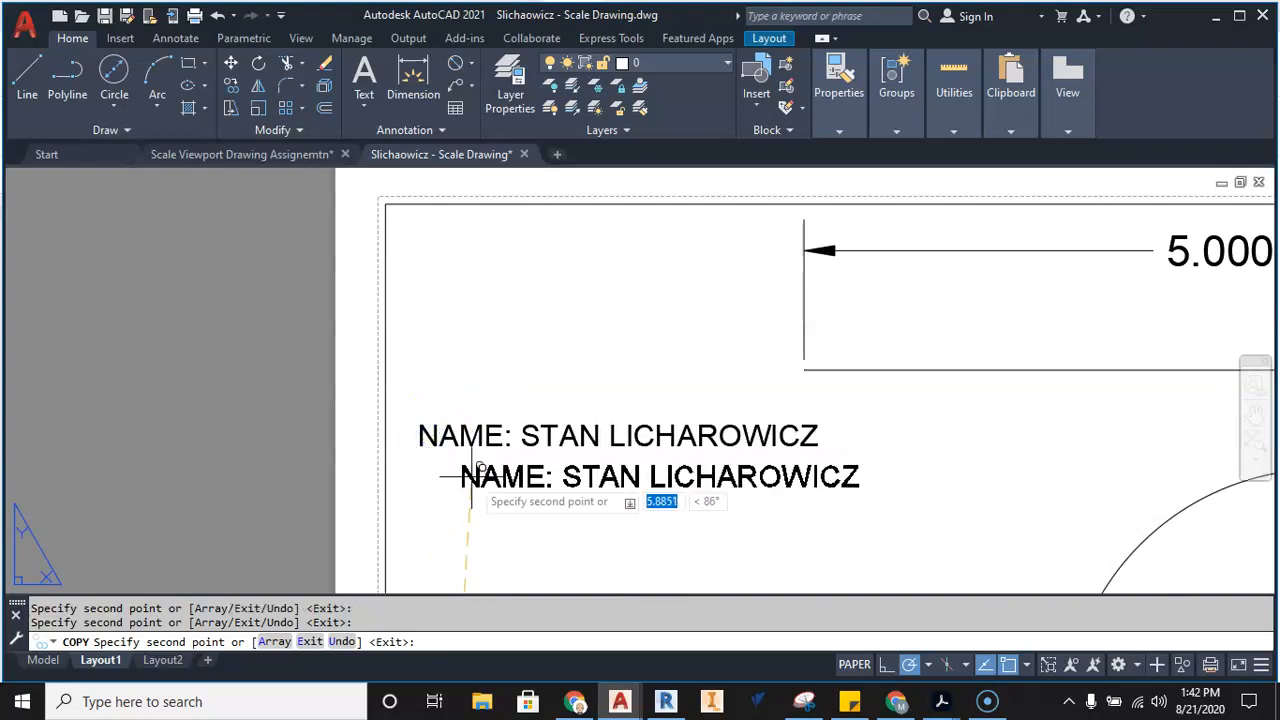
pyautogui.press('Escape')
pyautogui.press('Escape')
# Replace the label text under the lower-right corner of the 1:2 viewport with "DATE: 08-21-20".
pyautogui.scroll(-7, 543, 466)
pyautogui.moveTo(543, 466); pyautogui.dragTo(445, 376, button='middle')
pyautogui.scroll(8, 609, 503)
pyautogui.scroll(-2, 613, 413)
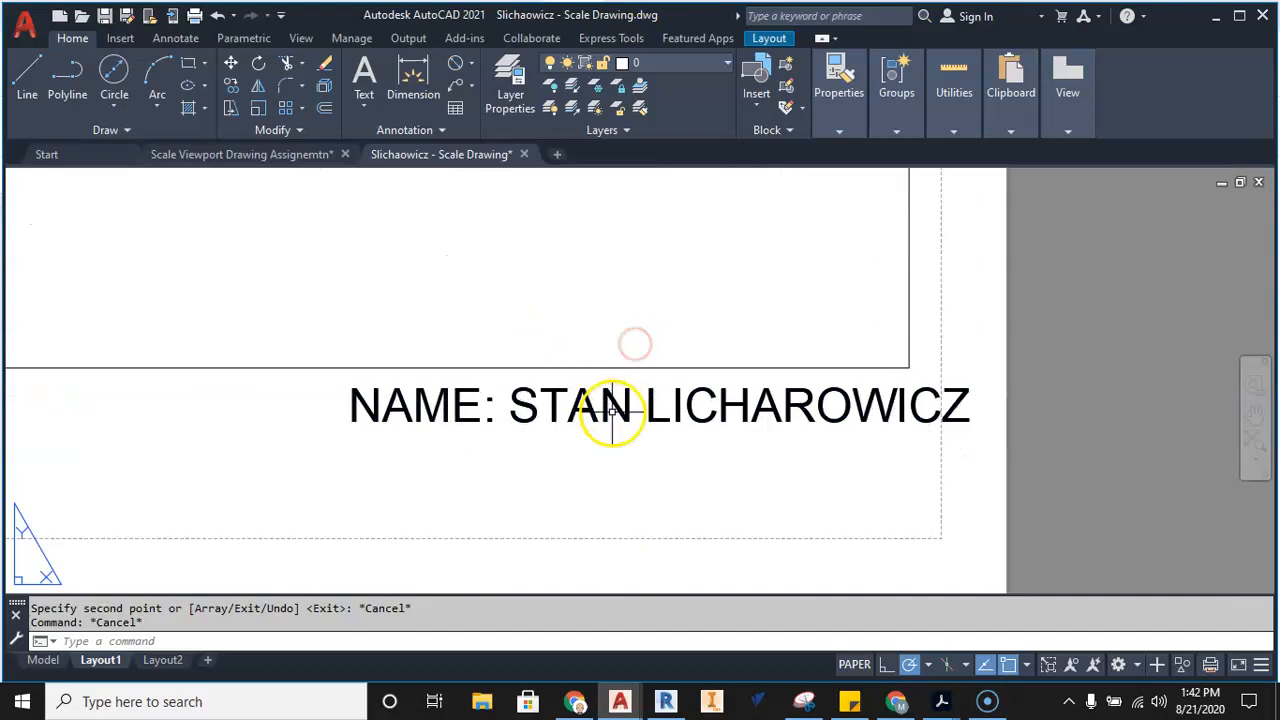
pyautogui.doubleClick(611, 403)
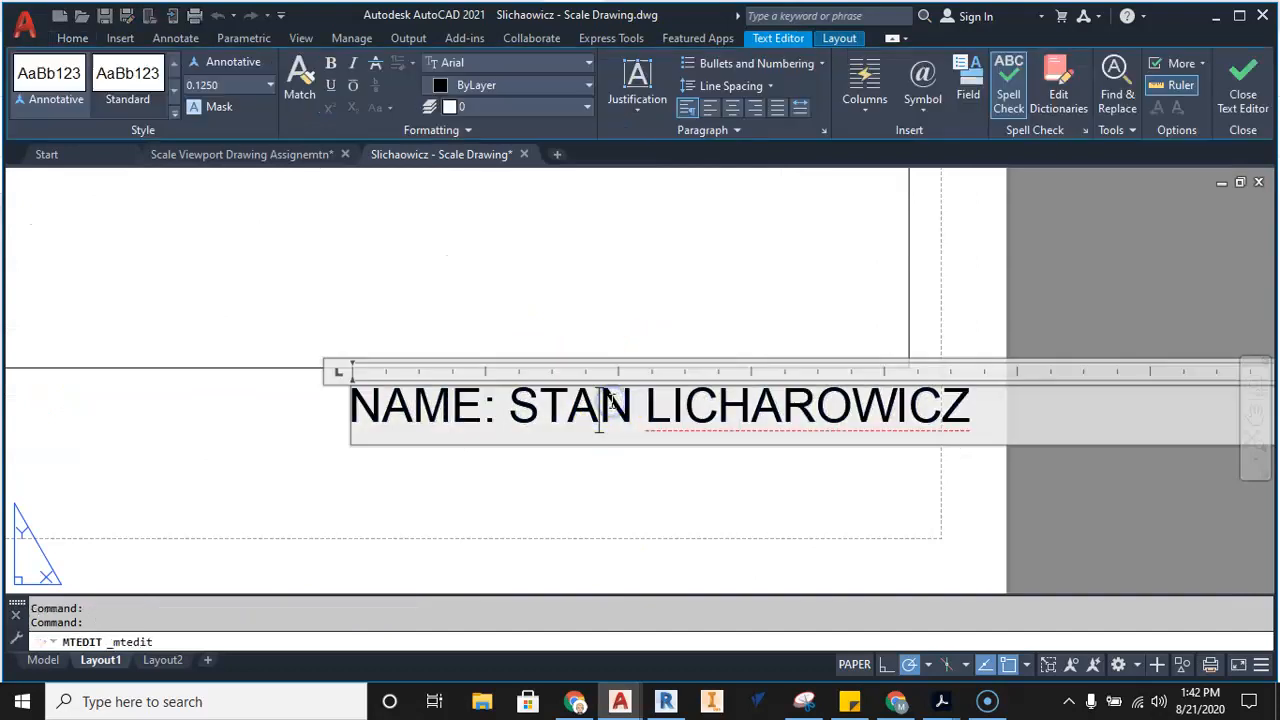
pyautogui.moveTo(997, 409); pyautogui.dragTo(354, 412)
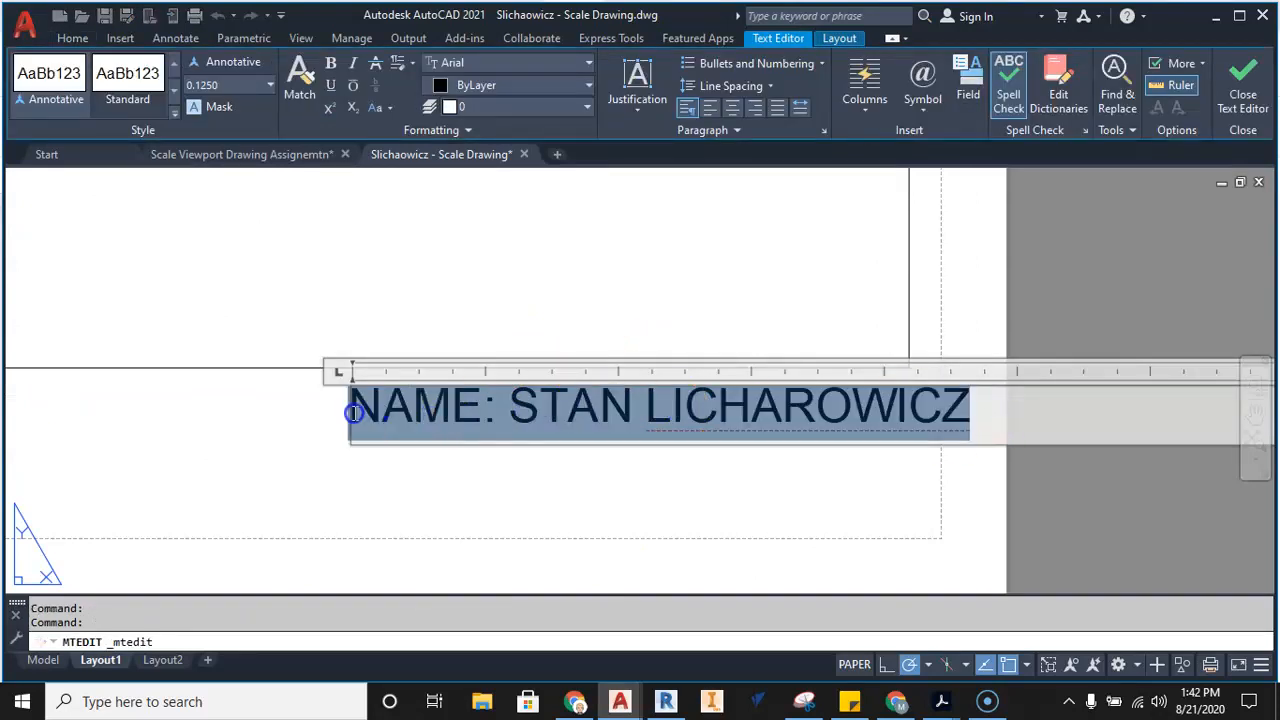
pyautogui.write('DATE')
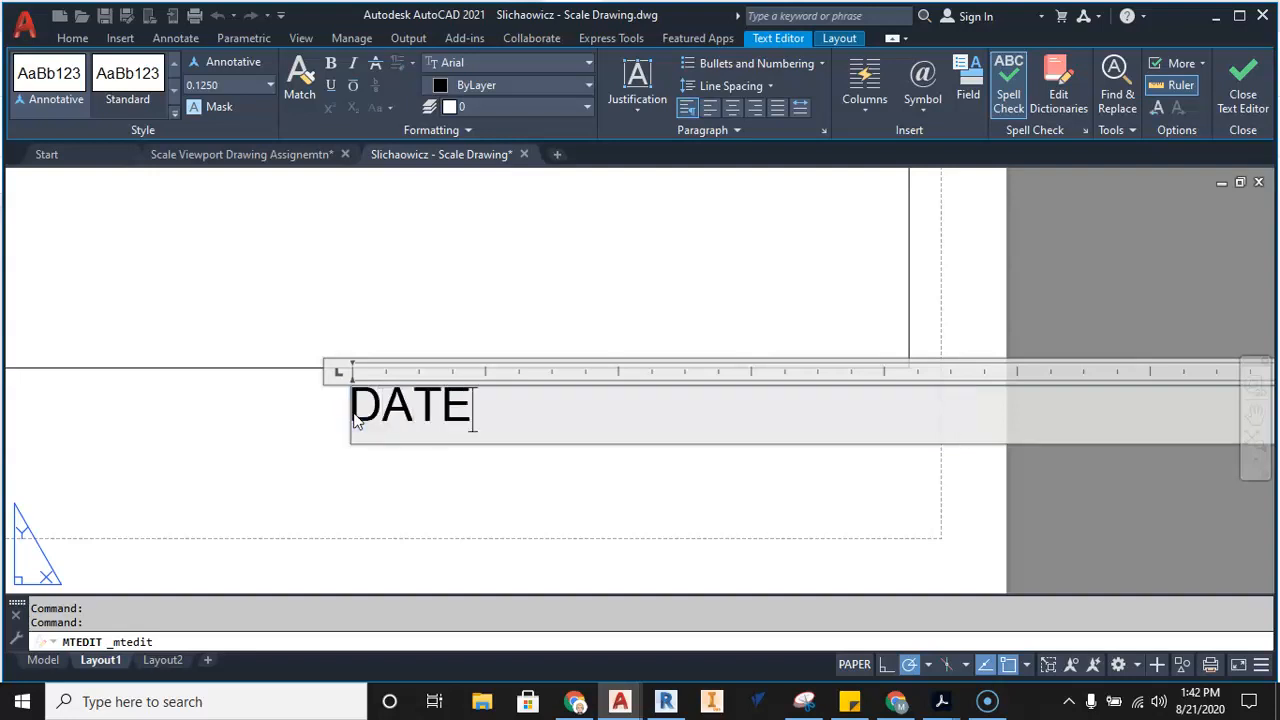
pyautogui.write(': 08-2')
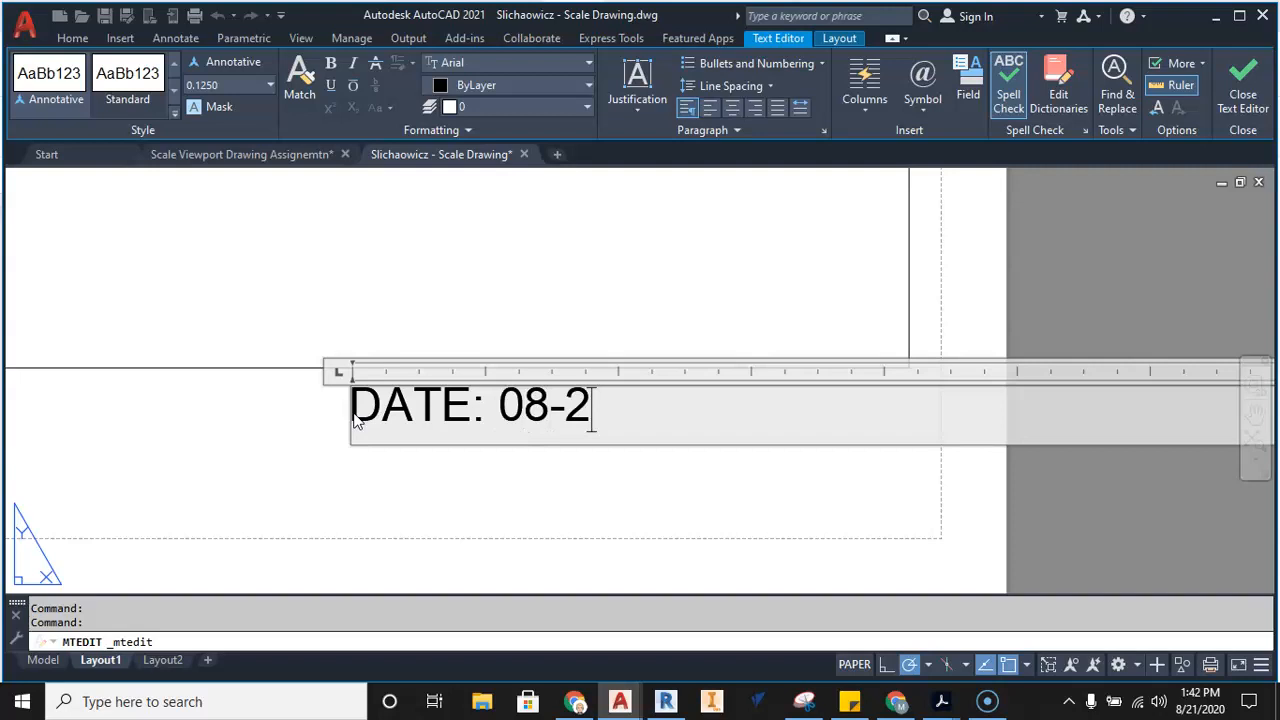
pyautogui.write('1-20')
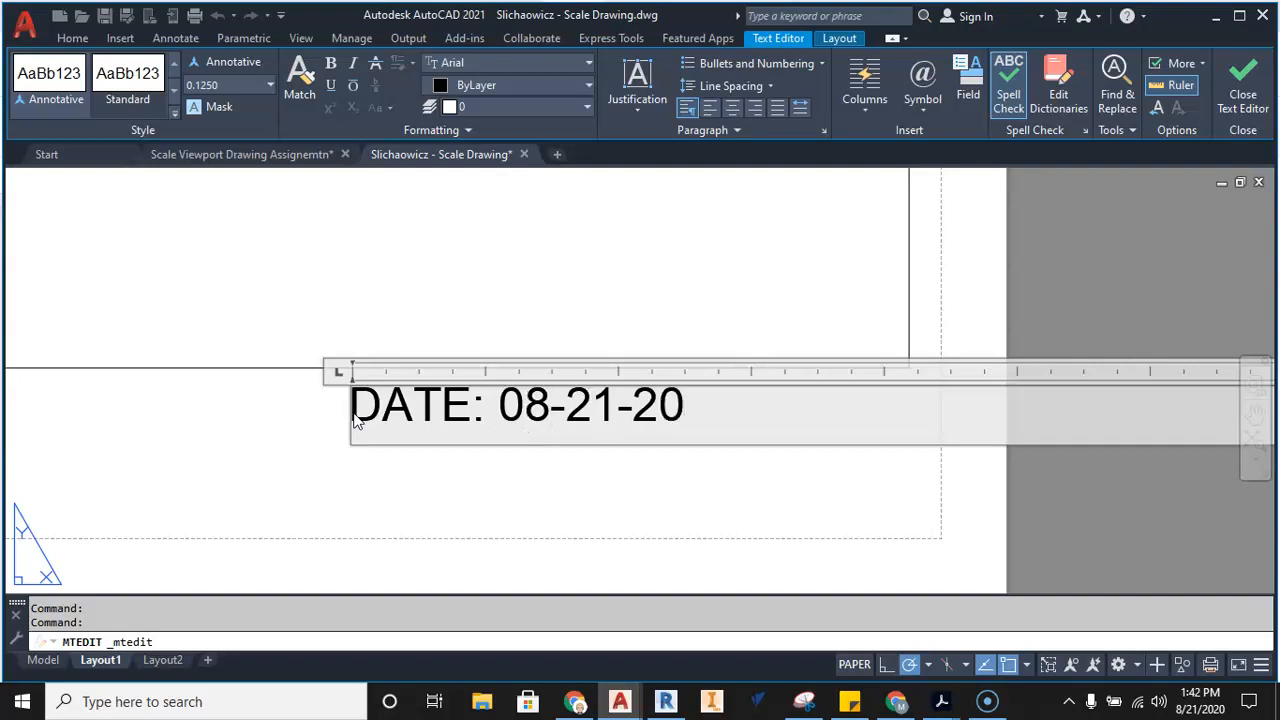
pyautogui.click(449, 515)
pyautogui.press('Escape')
# Replace the name text inside the upper-left corner of the 1:2 viewport with "SCALE:1:2".
pyautogui.scroll(-2, 464, 499)
pyautogui.moveTo(336, 410); pyautogui.dragTo(840, 597, button='middle')
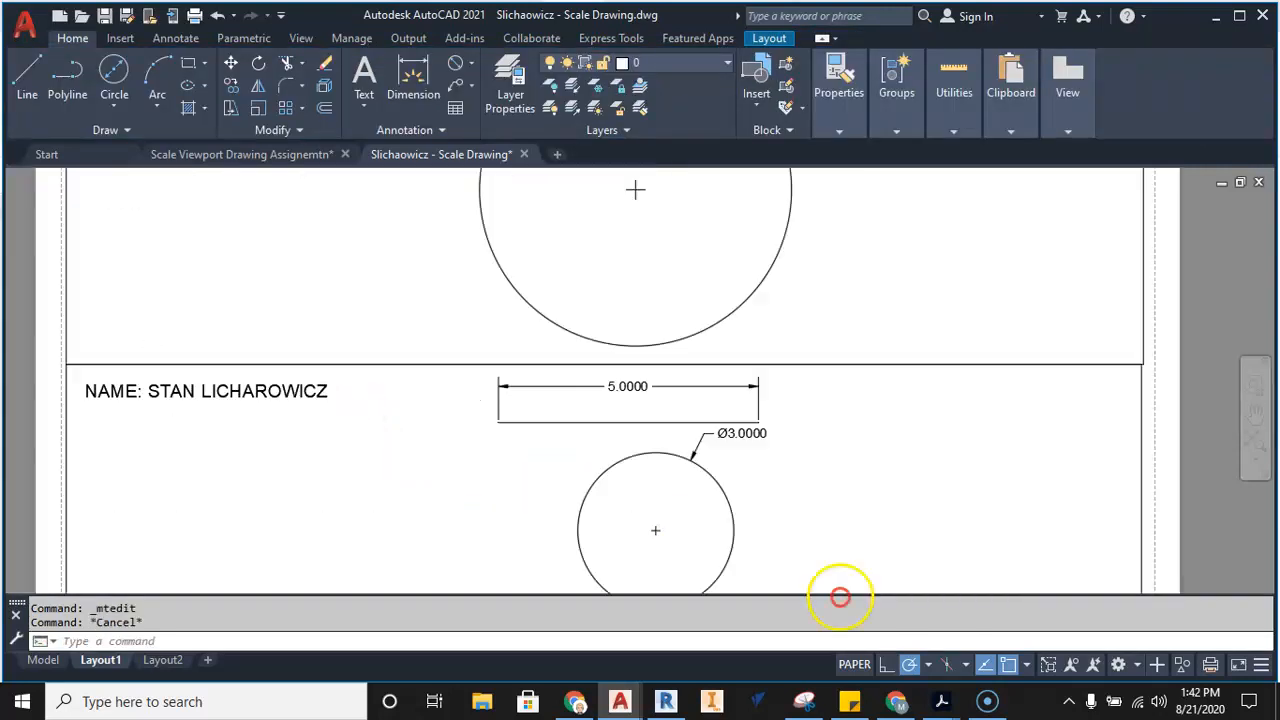
pyautogui.moveTo(294, 409); pyautogui.dragTo(591, 423, button='middle')
pyautogui.scroll(2, 519, 414)
pyautogui.doubleClick(515, 407)
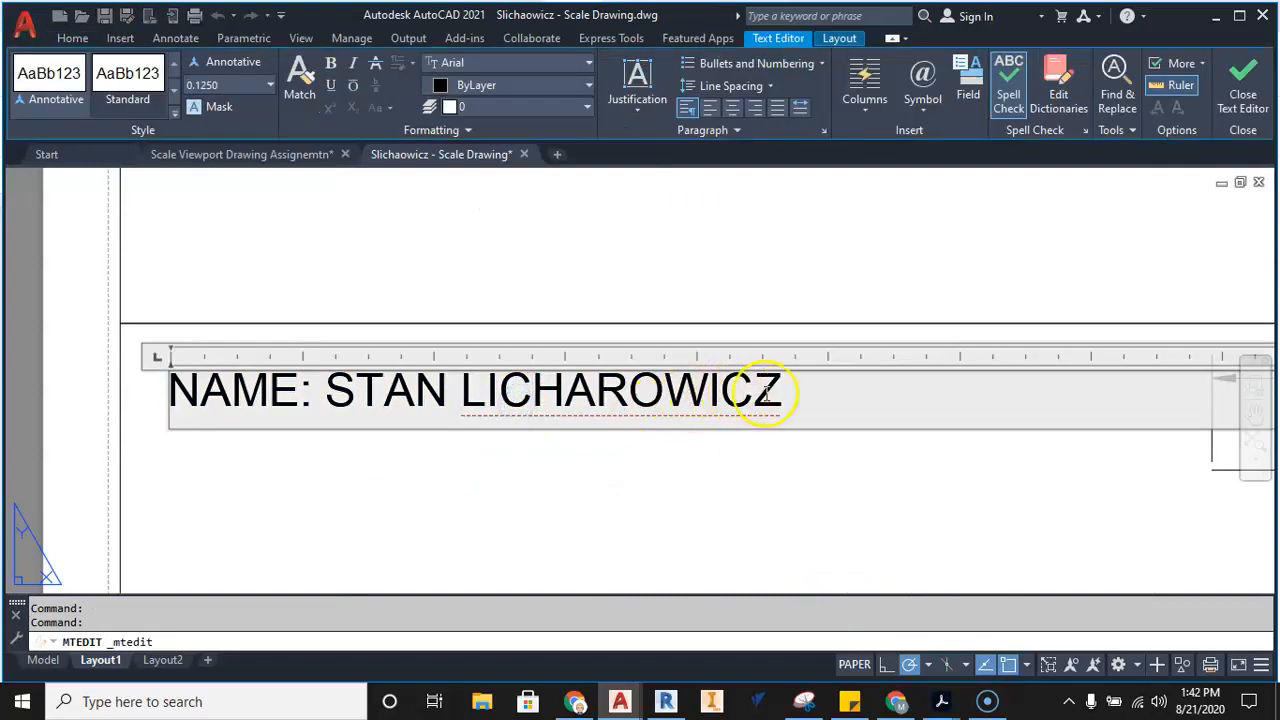
pyautogui.moveTo(808, 393); pyautogui.dragTo(175, 391)
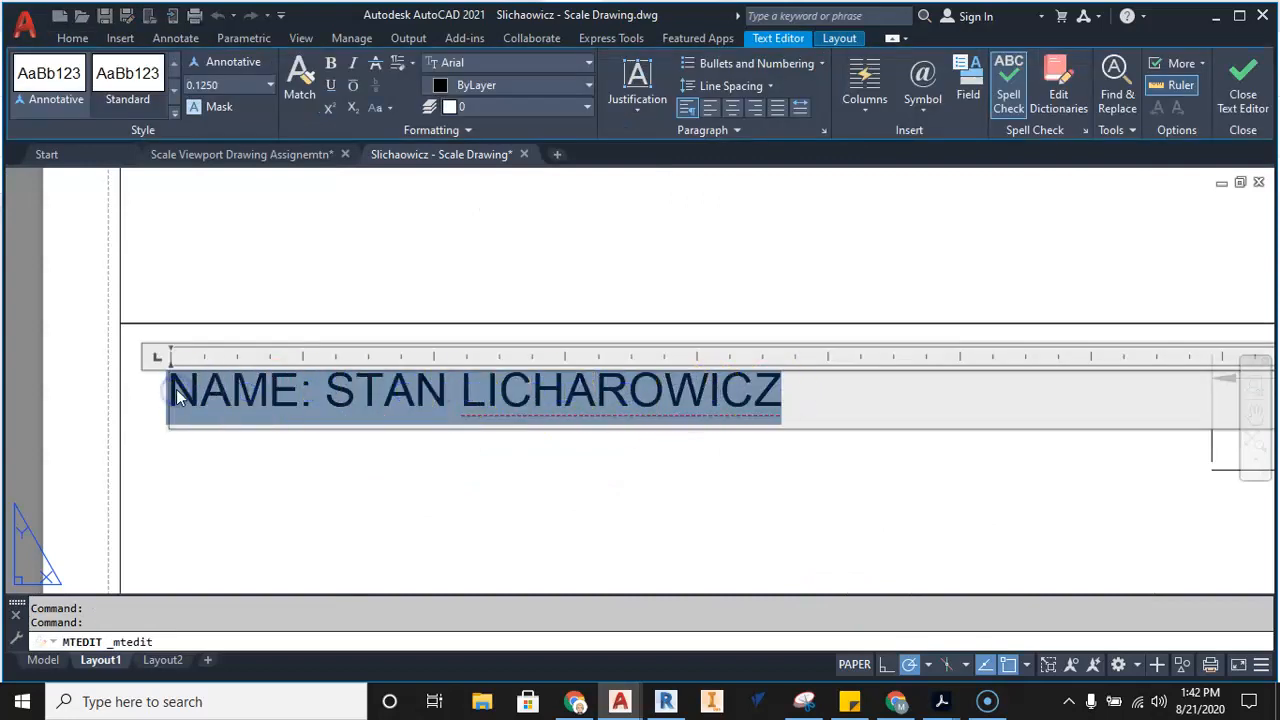
pyautogui.write('SCALE:1:1')
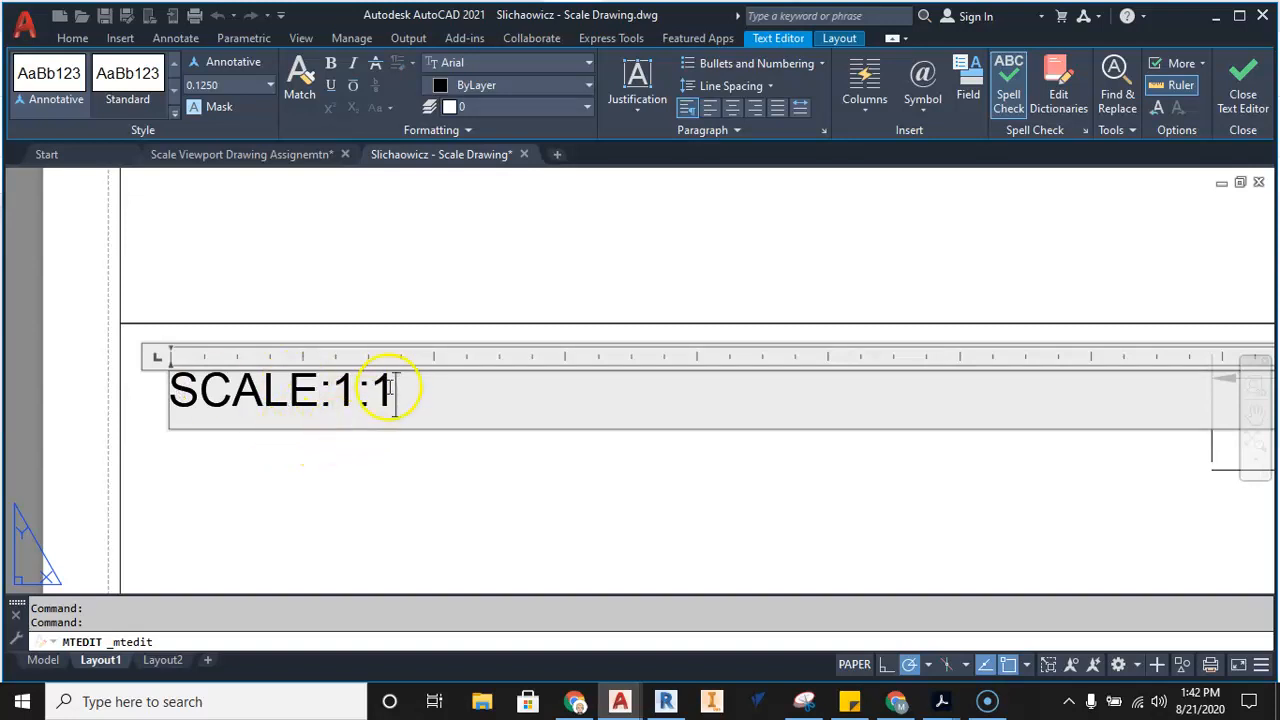
pyautogui.write('2')
pyautogui.click(380, 466)
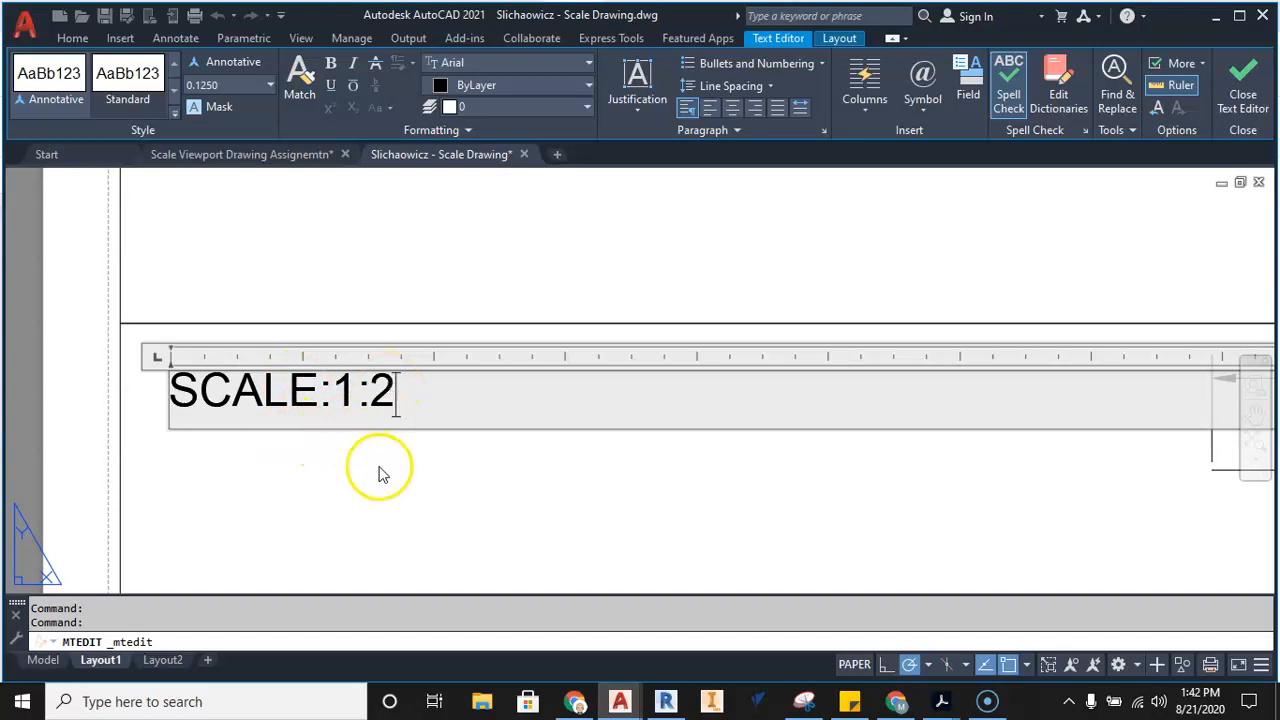
# Copy the SCALE:1:2 label into the upper-left area of the 1:1 viewport, above the name label there.
pyautogui.click(363, 400)
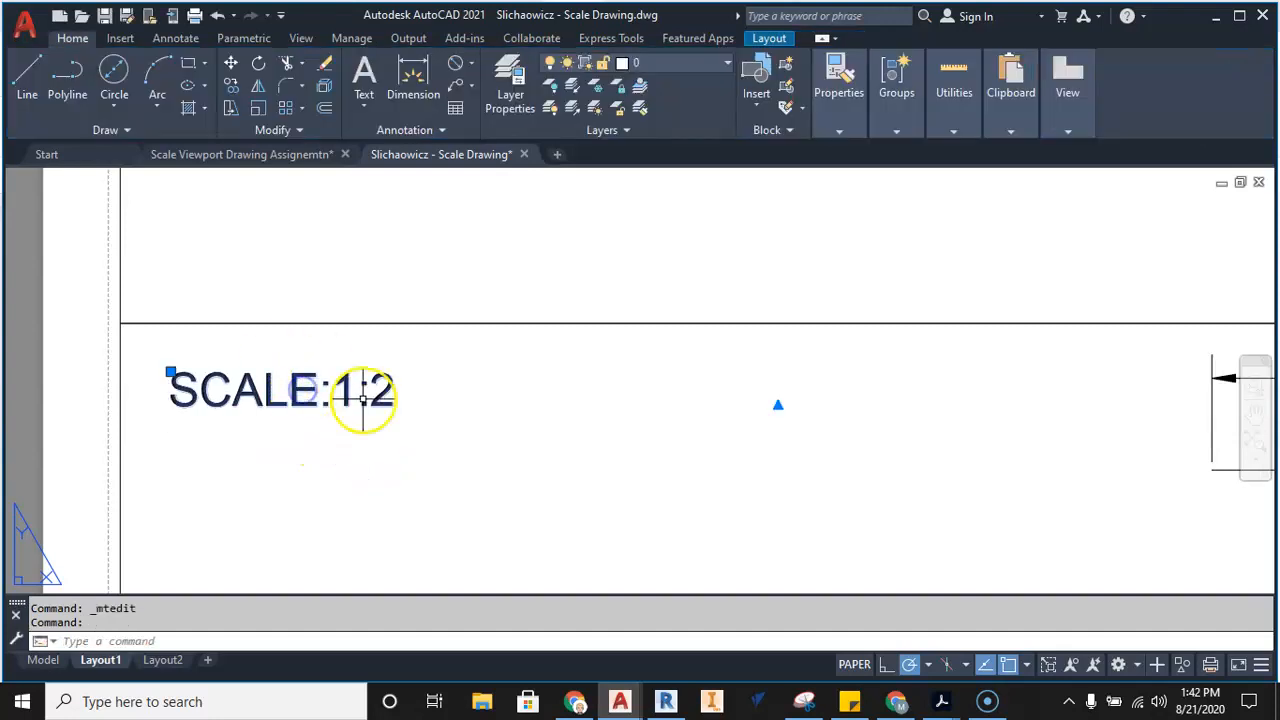
pyautogui.click(231, 86)
pyautogui.click(252, 390)
pyautogui.scroll(-2, 251, 390)
pyautogui.moveTo(292, 175); pyautogui.dragTo(311, 511, button='middle')
pyautogui.click(268, 328)
pyautogui.press('Escape')
pyautogui.press('Escape')
# Change the copied scale label to "SCALE:1:1" and erase the leftover name label inside the 1:1 viewport.
pyautogui.doubleClick(310, 329)
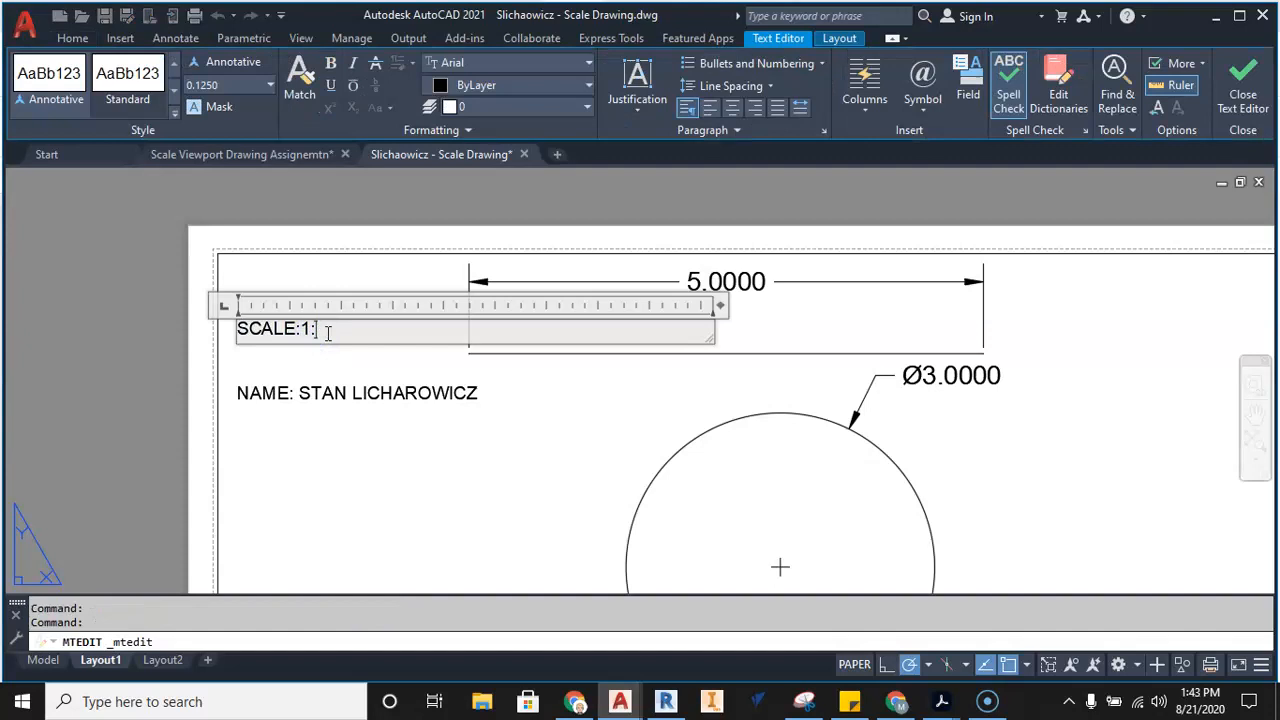
pyautogui.click(163, 366)
pyautogui.moveTo(114, 366); pyautogui.dragTo(171, 337, button='middle')
pyautogui.click(310, 349)
pyautogui.press('Delete')
# Save the drawing with the finished labels.
pyautogui.scroll(-2, 310, 346)
pyautogui.moveTo(402, 382); pyautogui.dragTo(420, 275, button='middle')
pyautogui.moveTo(470, 328)
pyautogui.mouseDown(button='middle')
pyautogui.moveTo(535, 422)
pyautogui.moveTo(573, 372)
pyautogui.mouseUp(button='middle')
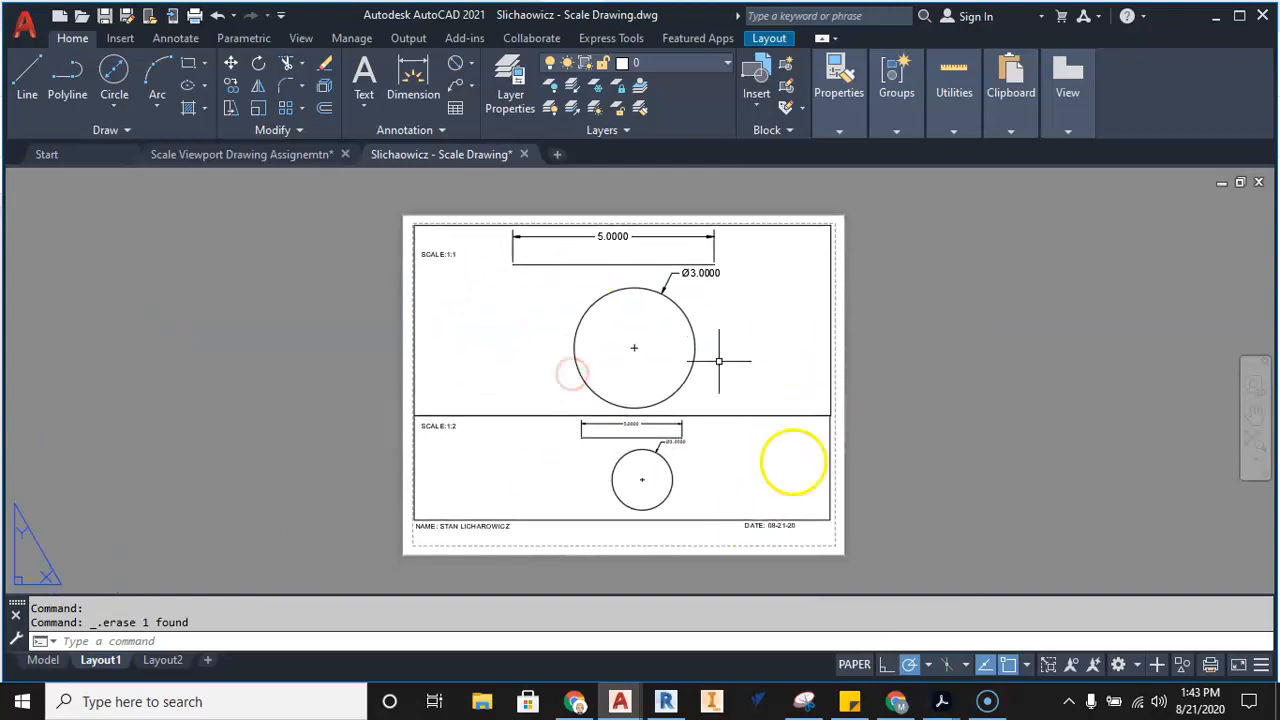
pyautogui.click(105, 16)
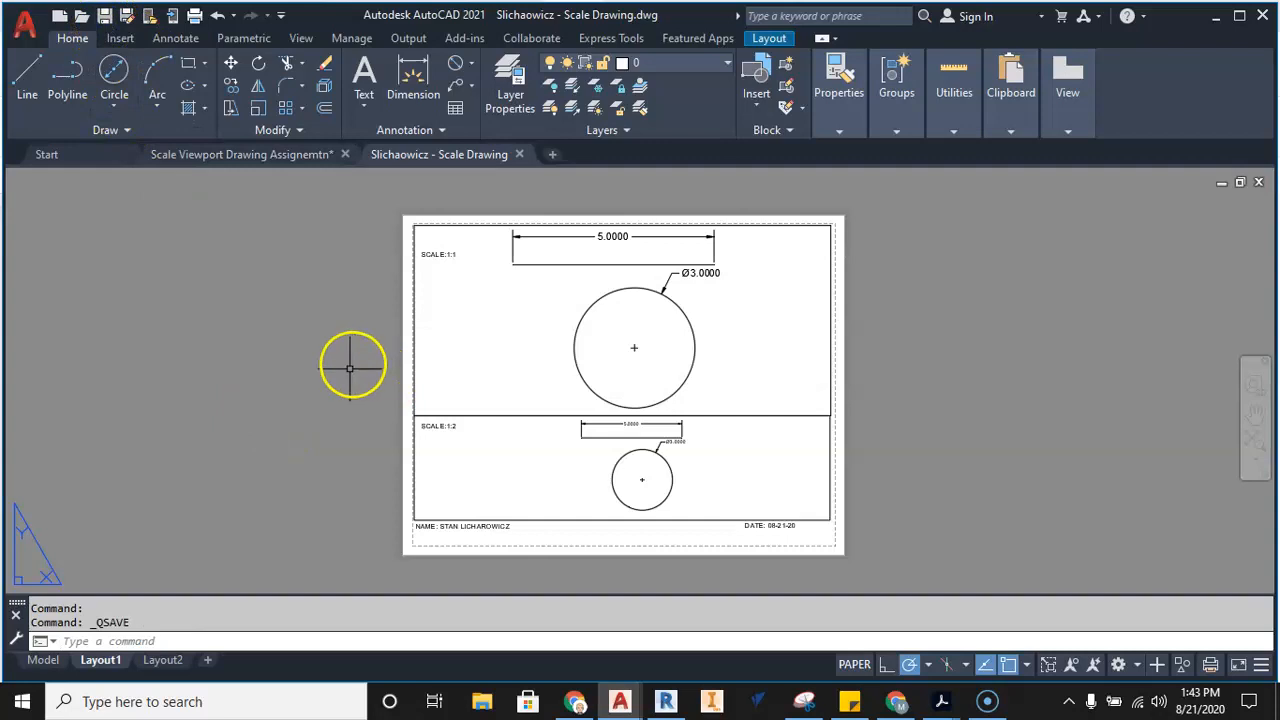
# Start the Plot command for Layout1 and continue with plotting a single sheet.
pyautogui.scroll(2, 360, 370)
pyautogui.scroll(-2, 361, 376)
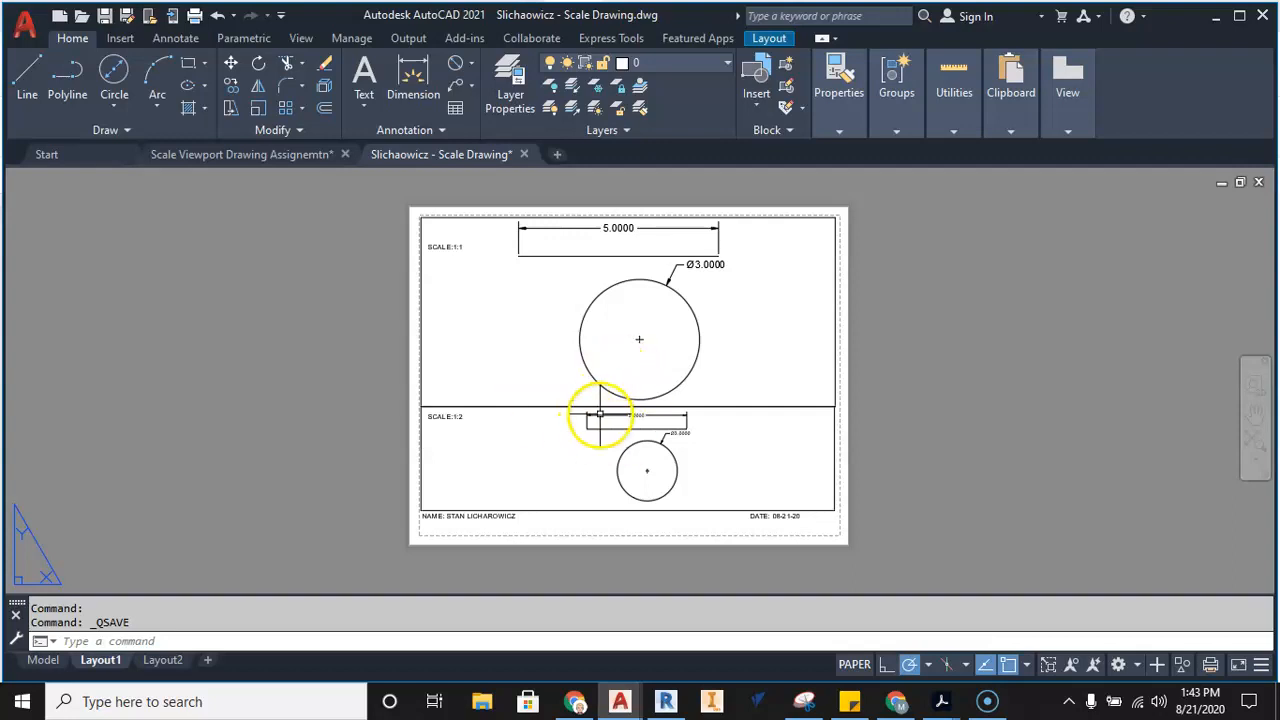
pyautogui.moveTo(353, 382)
pyautogui.mouseDown(button='middle')
pyautogui.moveTo(339, 398)
pyautogui.moveTo(338, 380)
pyautogui.mouseUp(button='middle')
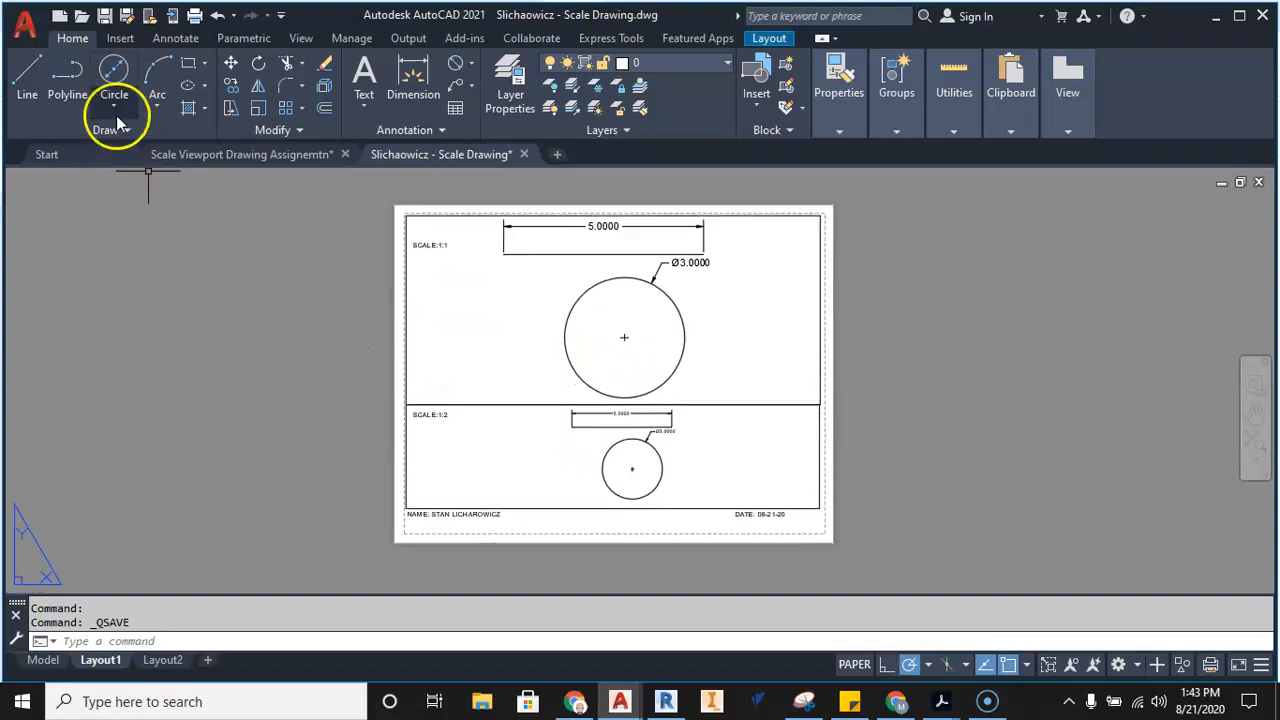
pyautogui.click(25, 25)
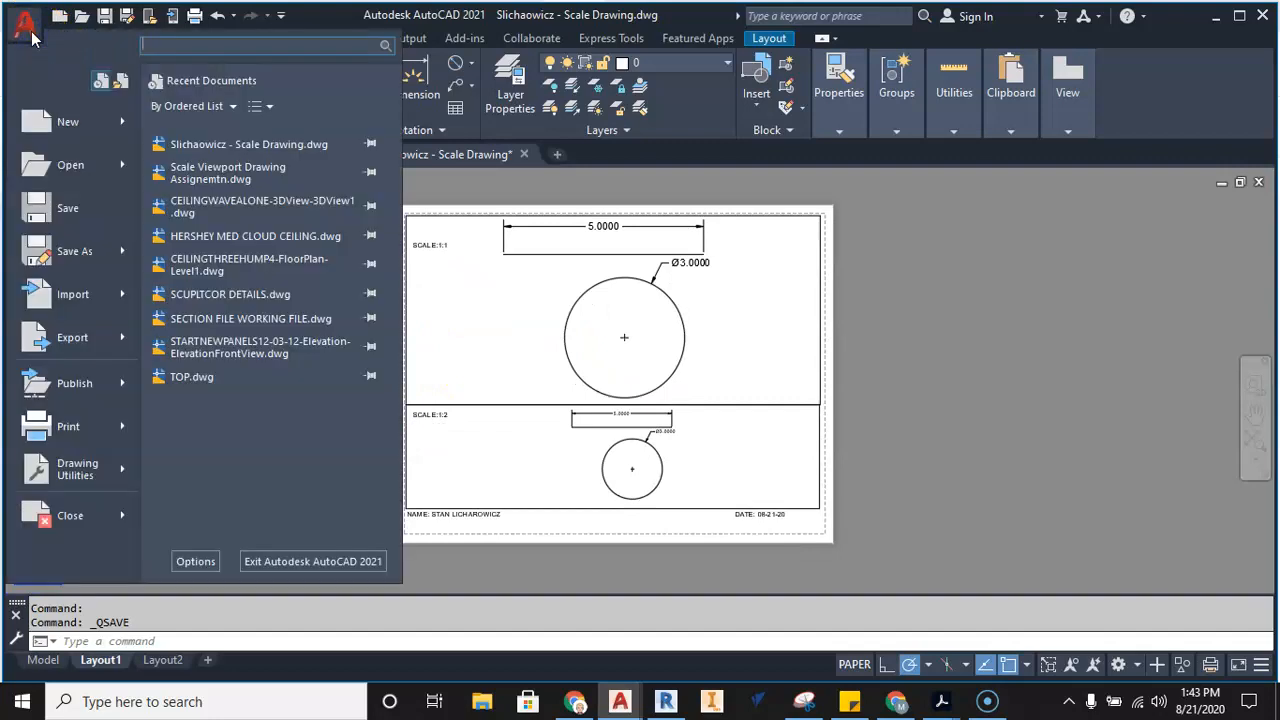
pyautogui.moveTo(78, 427)
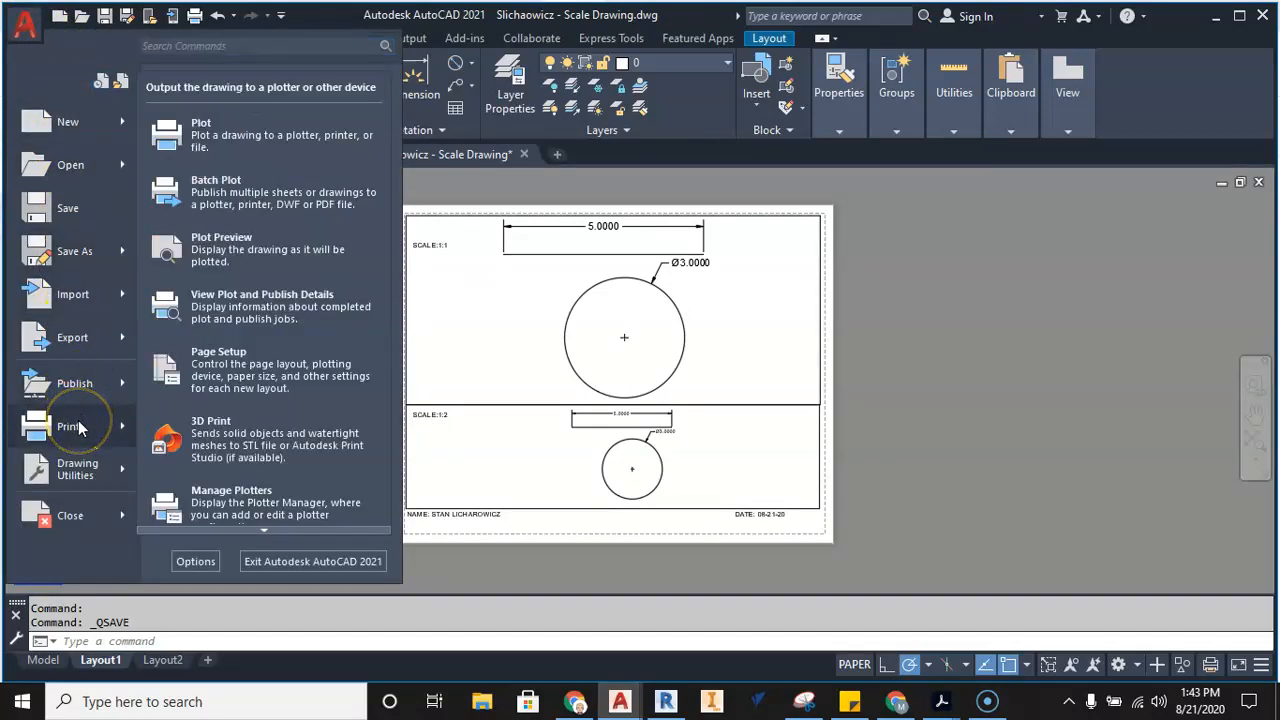
pyautogui.click(232, 141)
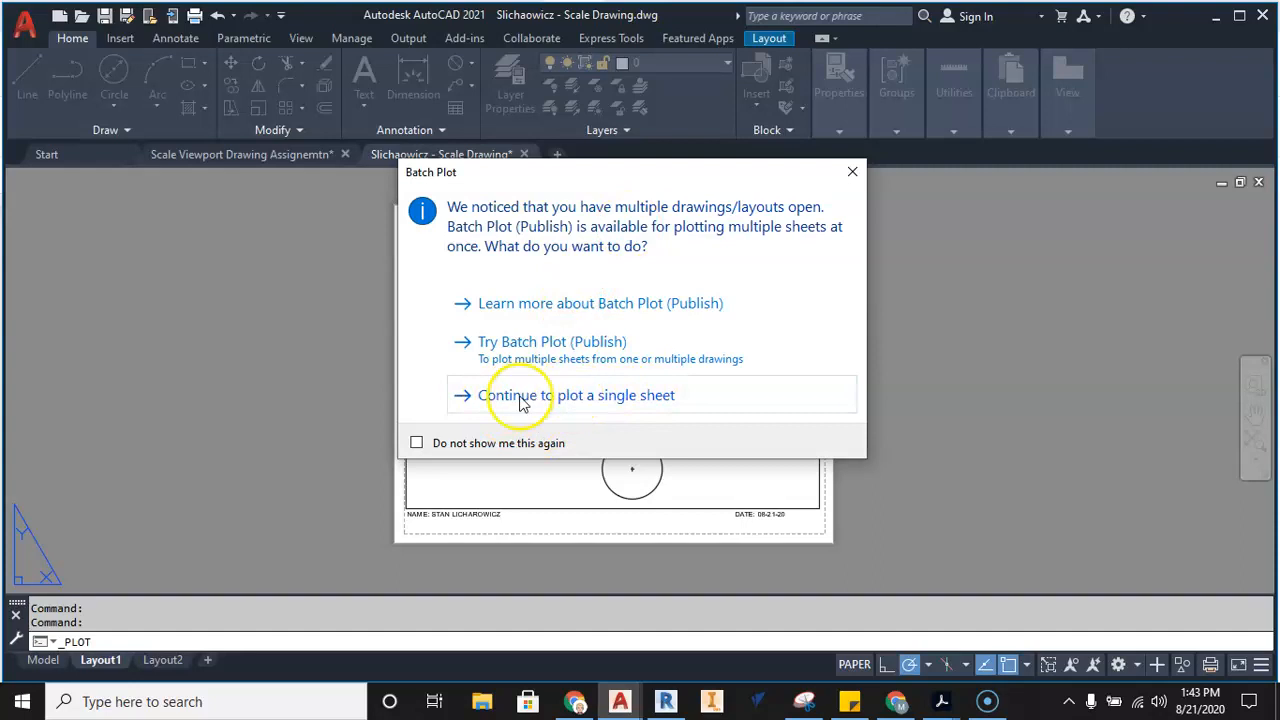
pyautogui.click(562, 398)
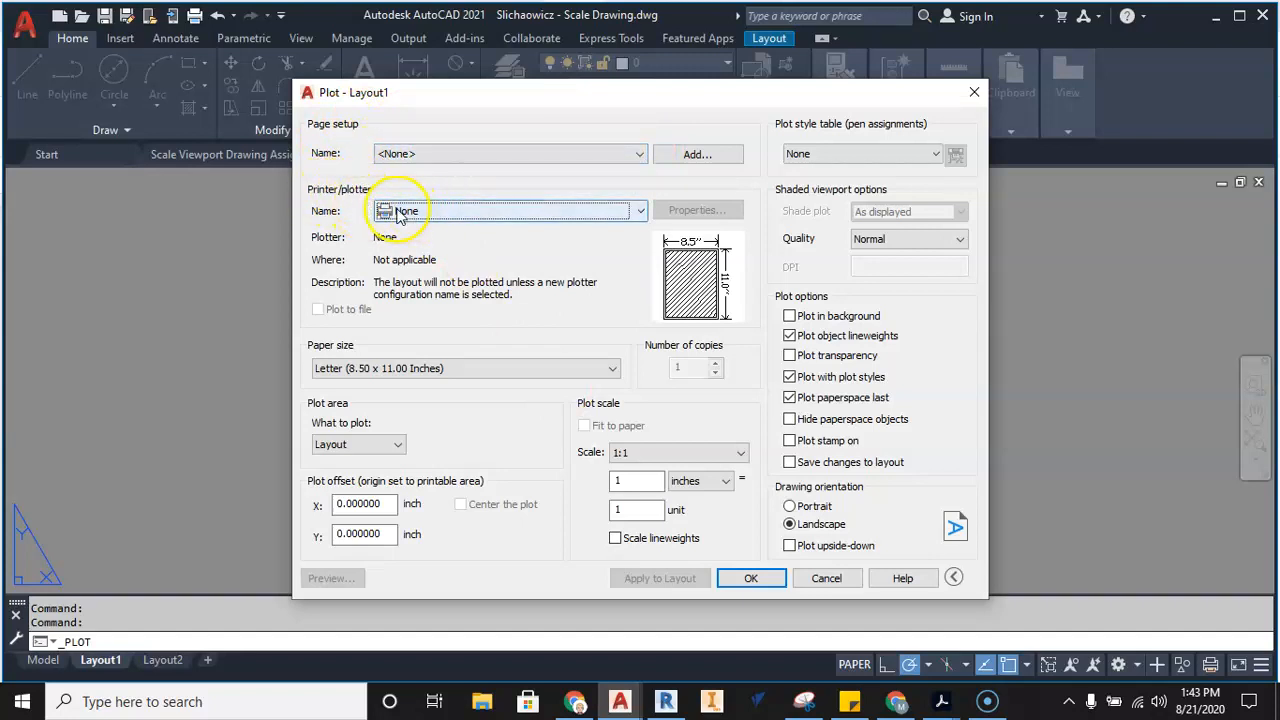
# Set the plotter to Adobe PDF and the paper size to Letter.
pyautogui.click(640, 213)
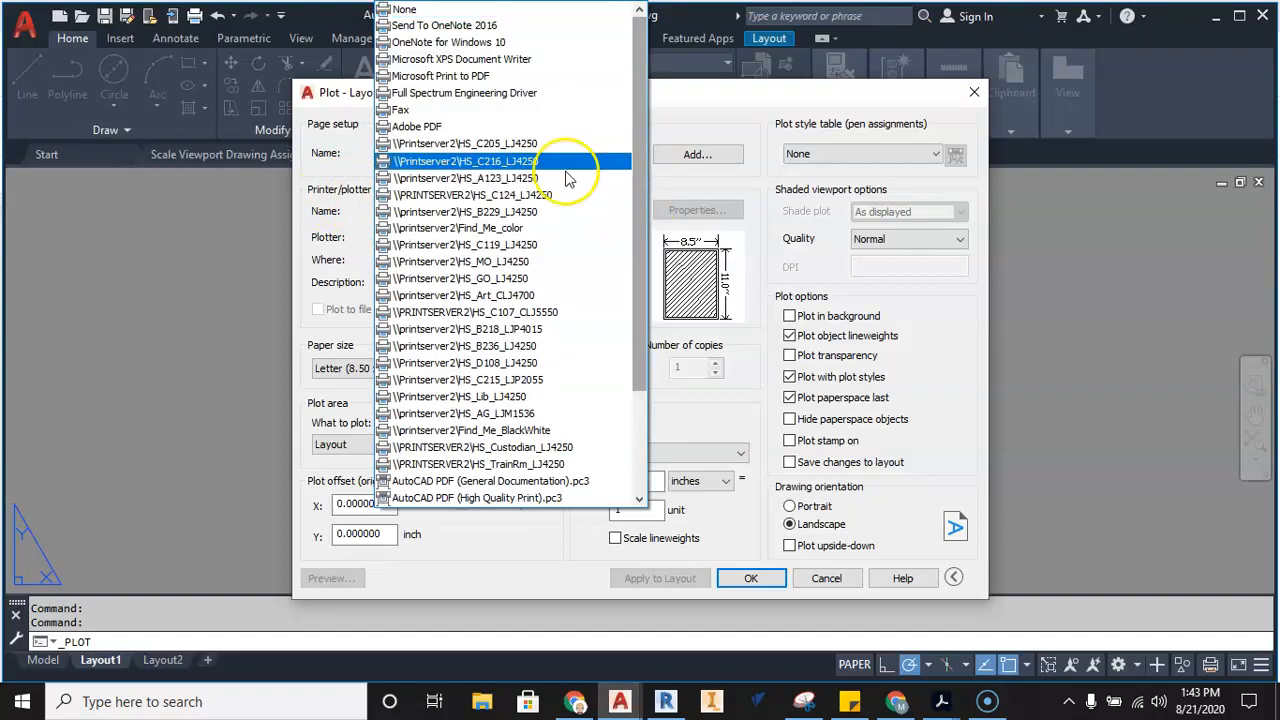
pyautogui.click(447, 131)
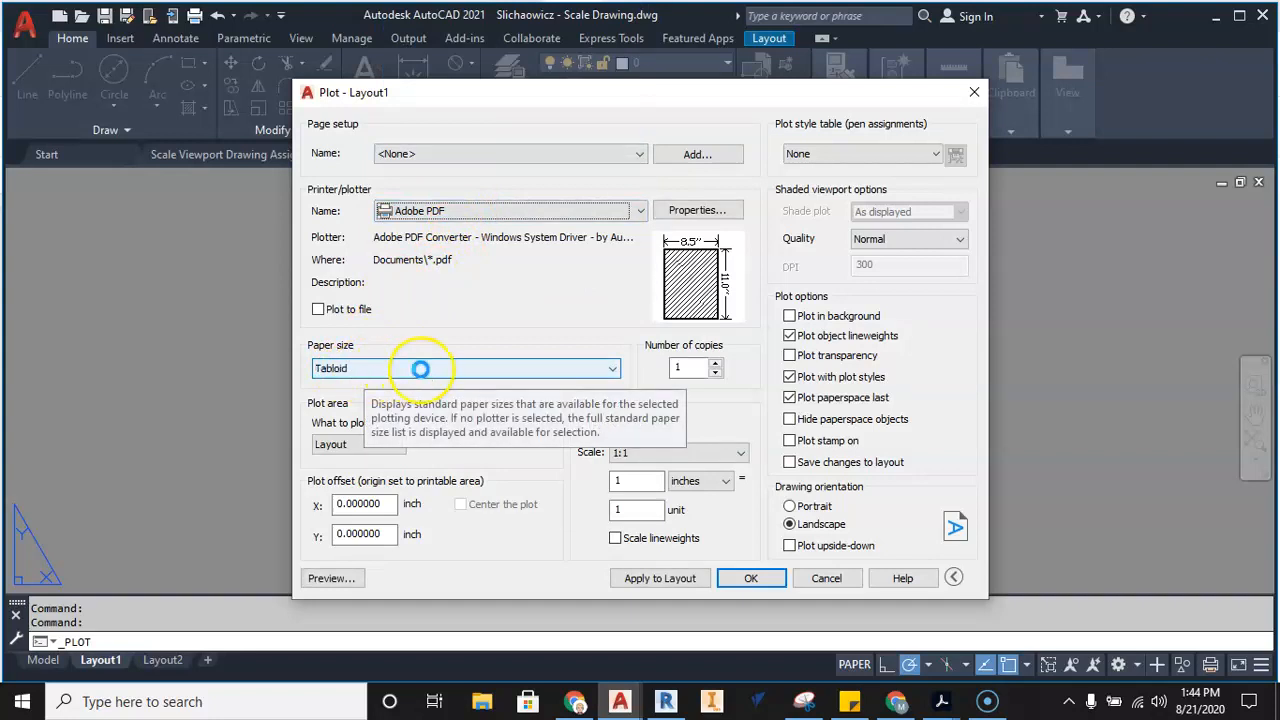
pyautogui.scroll(1, 421, 369)
pyautogui.click(538, 300)
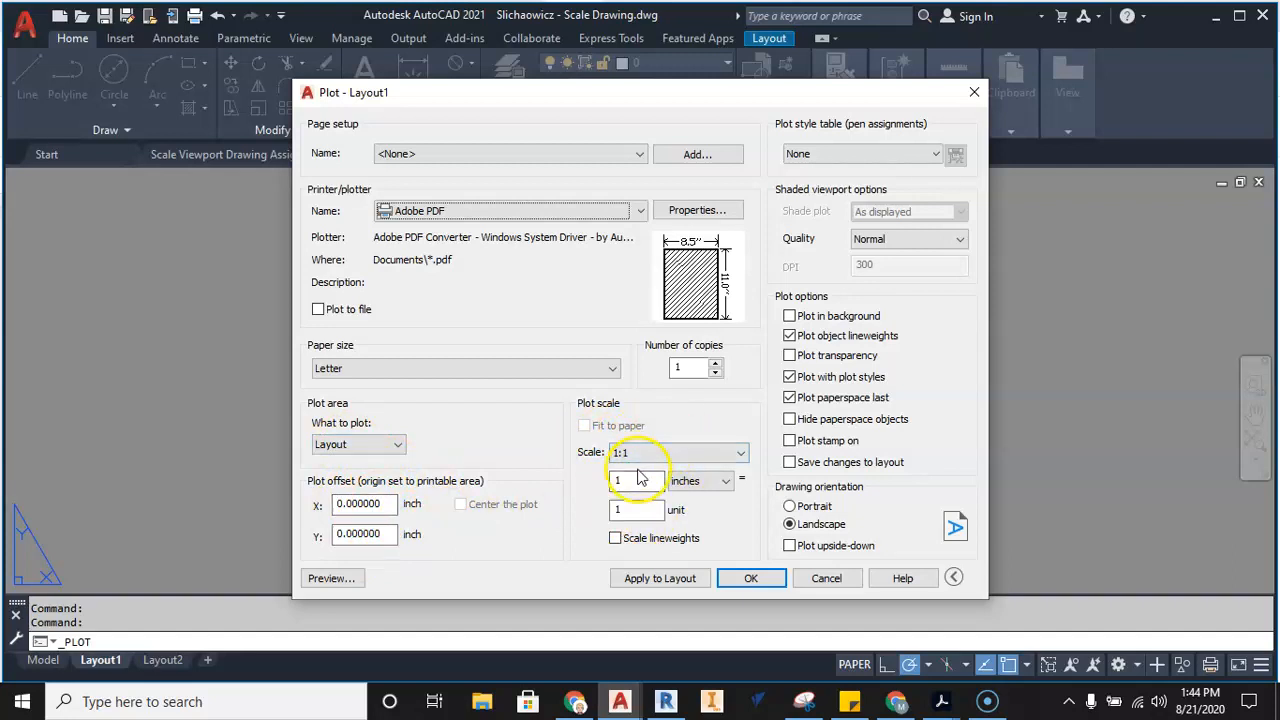
# Preview the plot and inspect both viewports and their labels on the sheet.
pyautogui.click(343, 580)
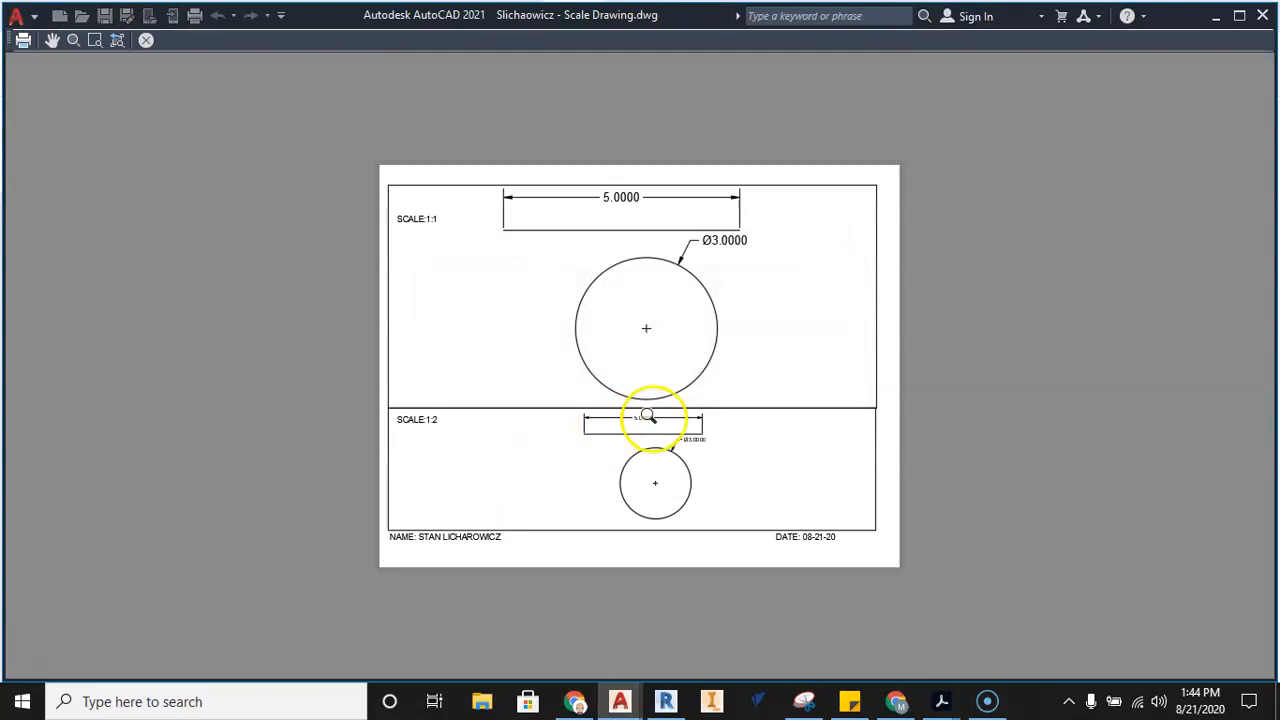
pyautogui.scroll(4, 666, 389)
pyautogui.scroll(-4, 669, 388)
pyautogui.scroll(-2, 669, 388)
pyautogui.scroll(5, 668, 388)
pyautogui.moveTo(675, 392)
pyautogui.mouseDown()
pyautogui.moveTo(636, 381)
pyautogui.moveTo(420, 403)
pyautogui.moveTo(846, 403)
pyautogui.moveTo(672, 392)
pyautogui.mouseUp()
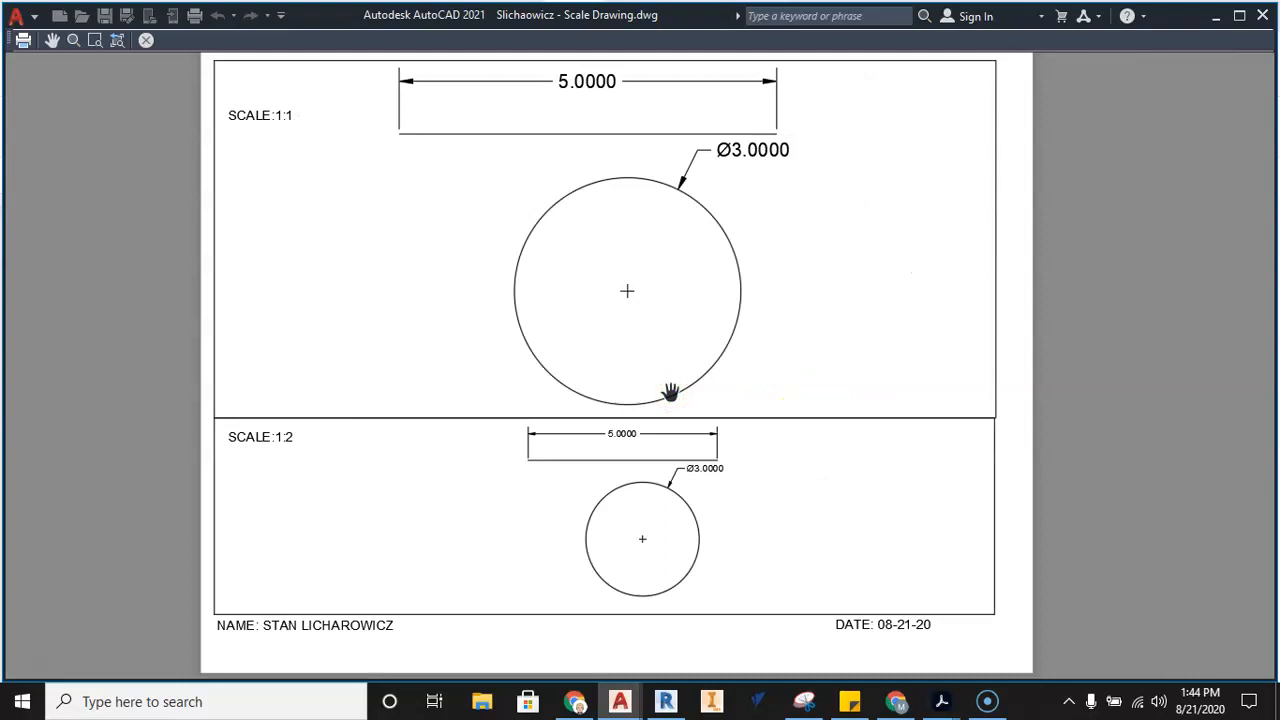
# Plot the previewed sheet and save it as a PDF in Downloads under the suggested file name.
pyautogui.click(23, 43)
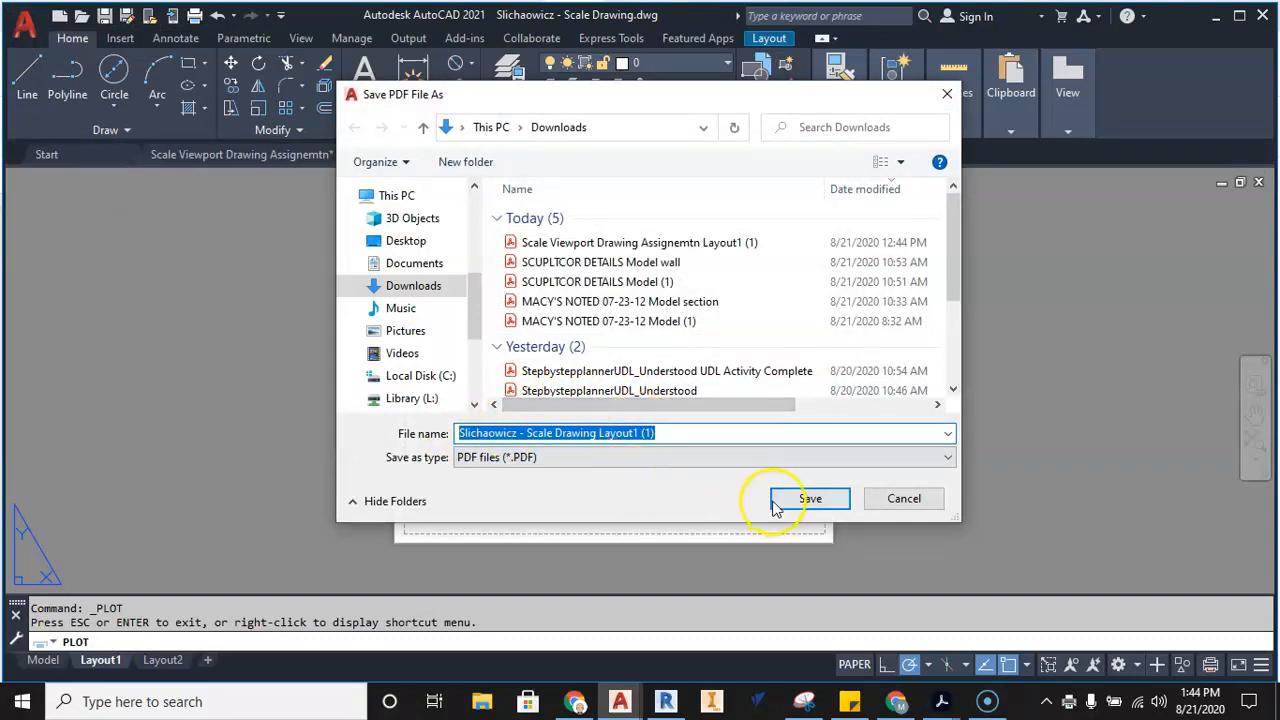
pyautogui.click(810, 498)
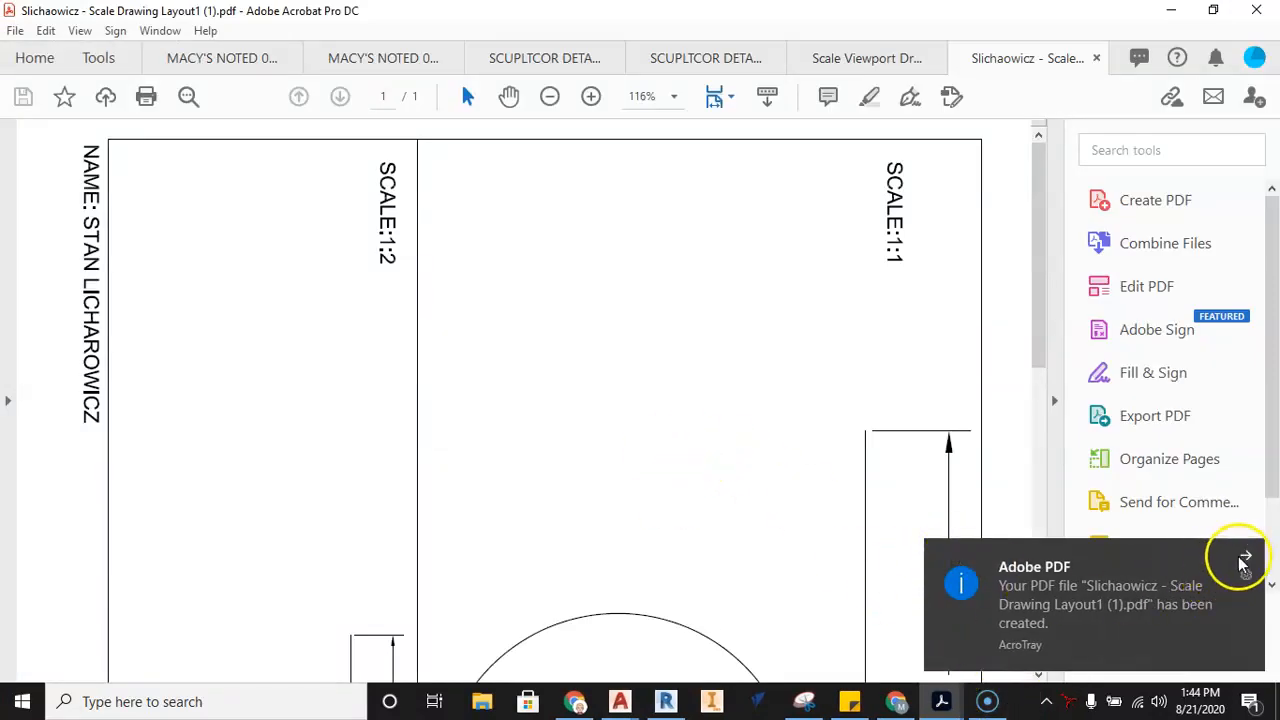
pyautogui.click(1240, 557)
# Show the page thumbnails of the PDF and rotate the page clockwise until the drawing is upright in landscape.
pyautogui.click(10, 350)
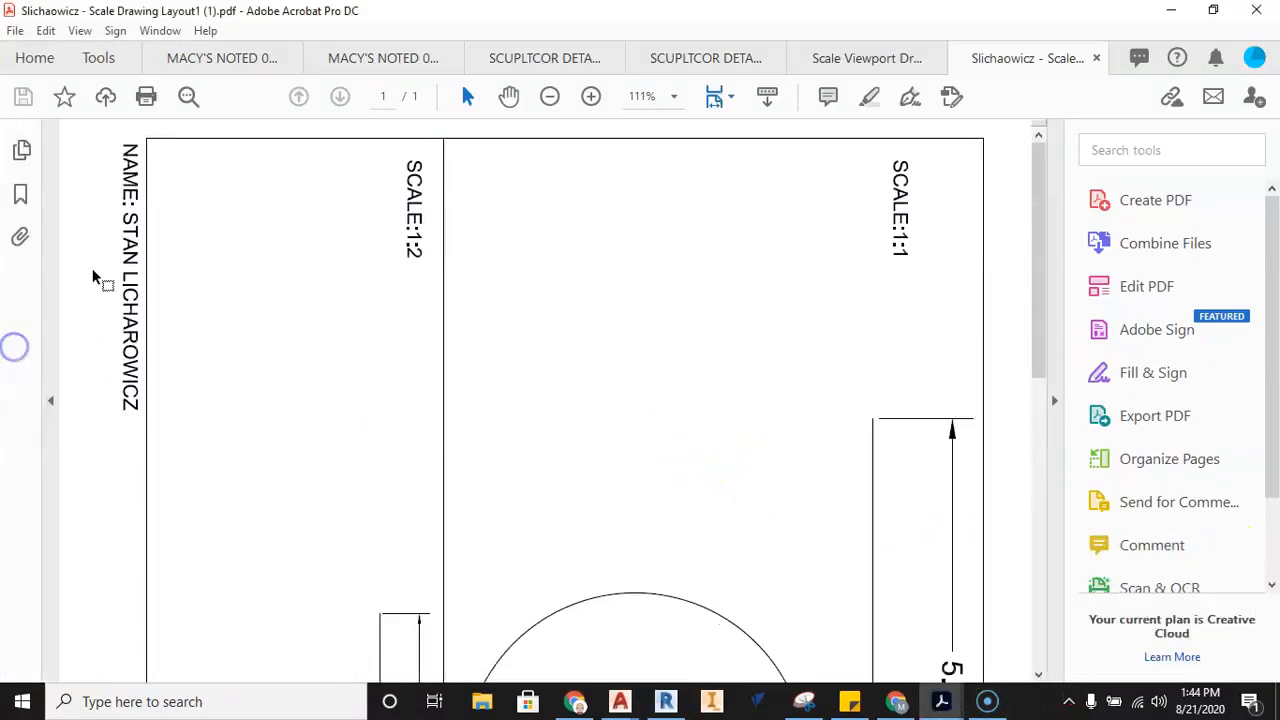
pyautogui.click(46, 402)
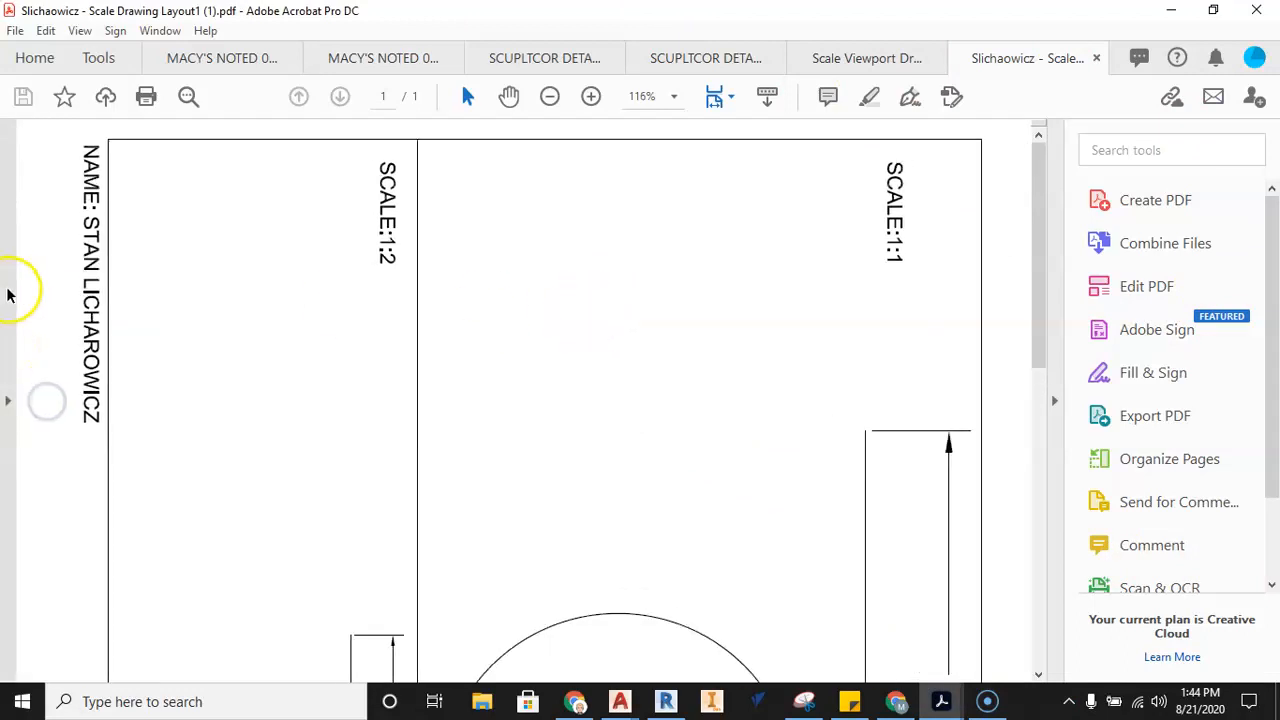
pyautogui.click(8, 408)
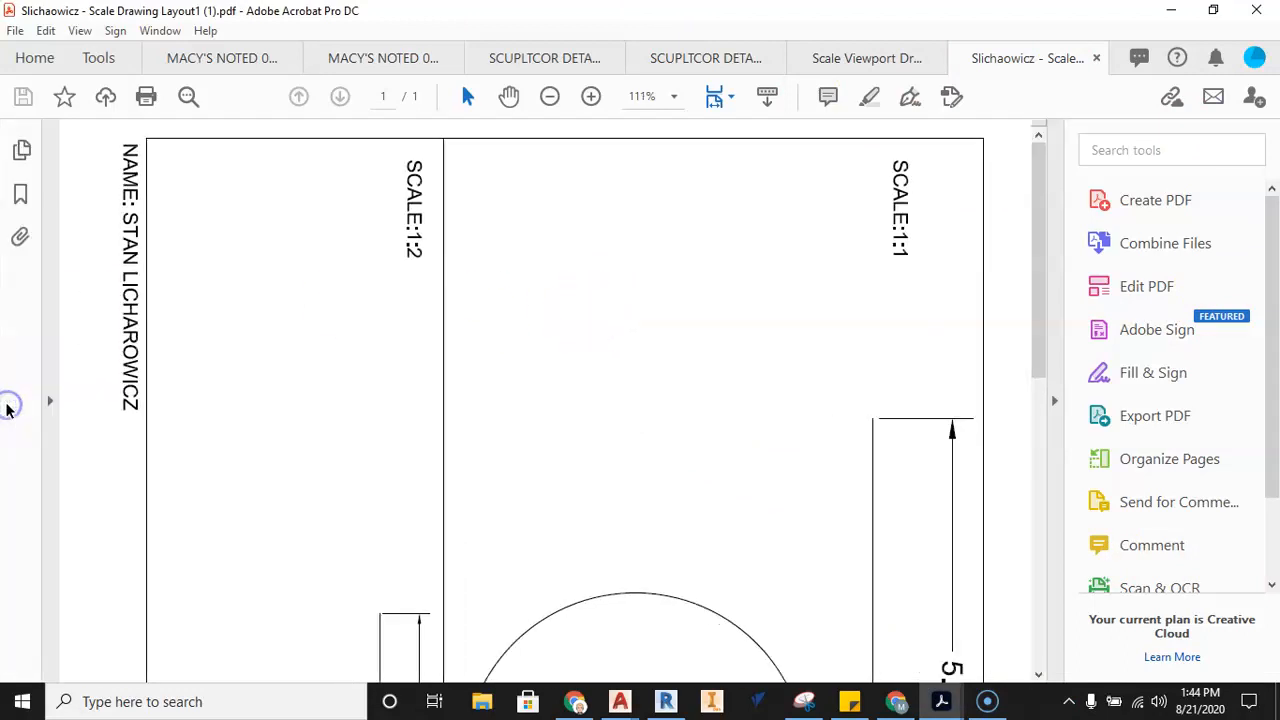
pyautogui.click(22, 150)
pyautogui.click(160, 399)
pyautogui.click(166, 313)
pyautogui.click(221, 180)
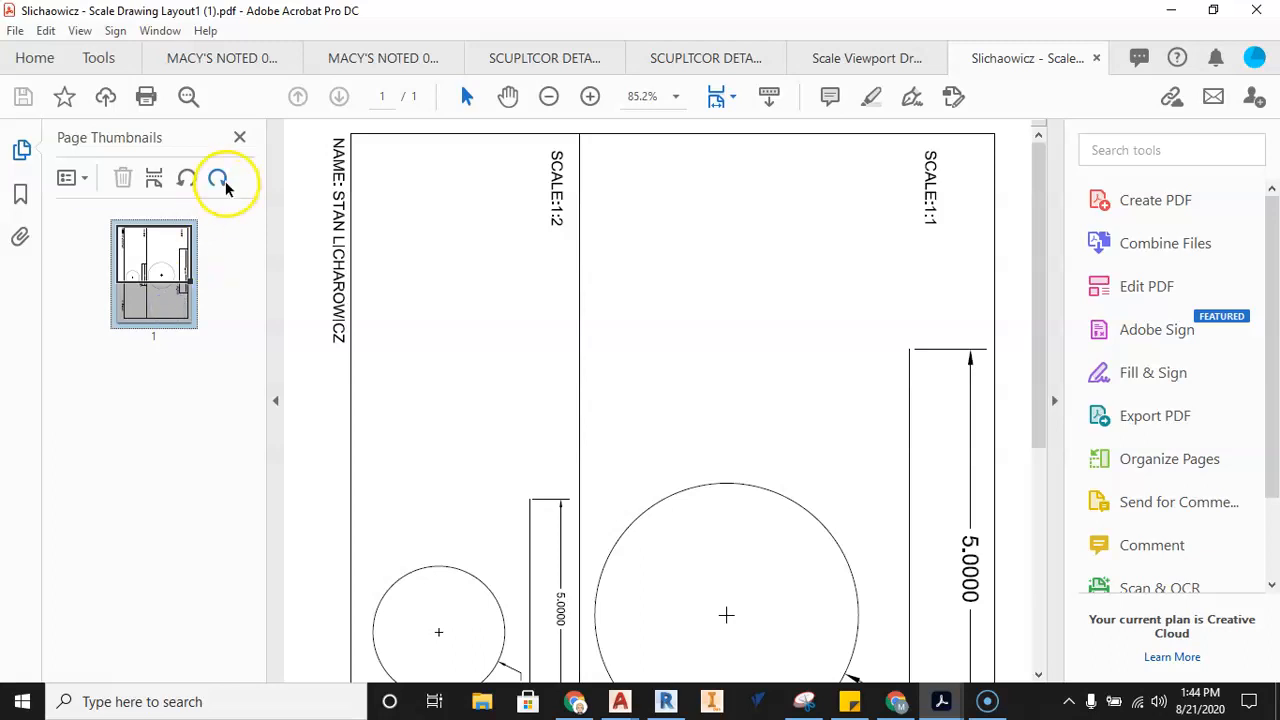
pyautogui.click(221, 180)
pyautogui.click(221, 180)
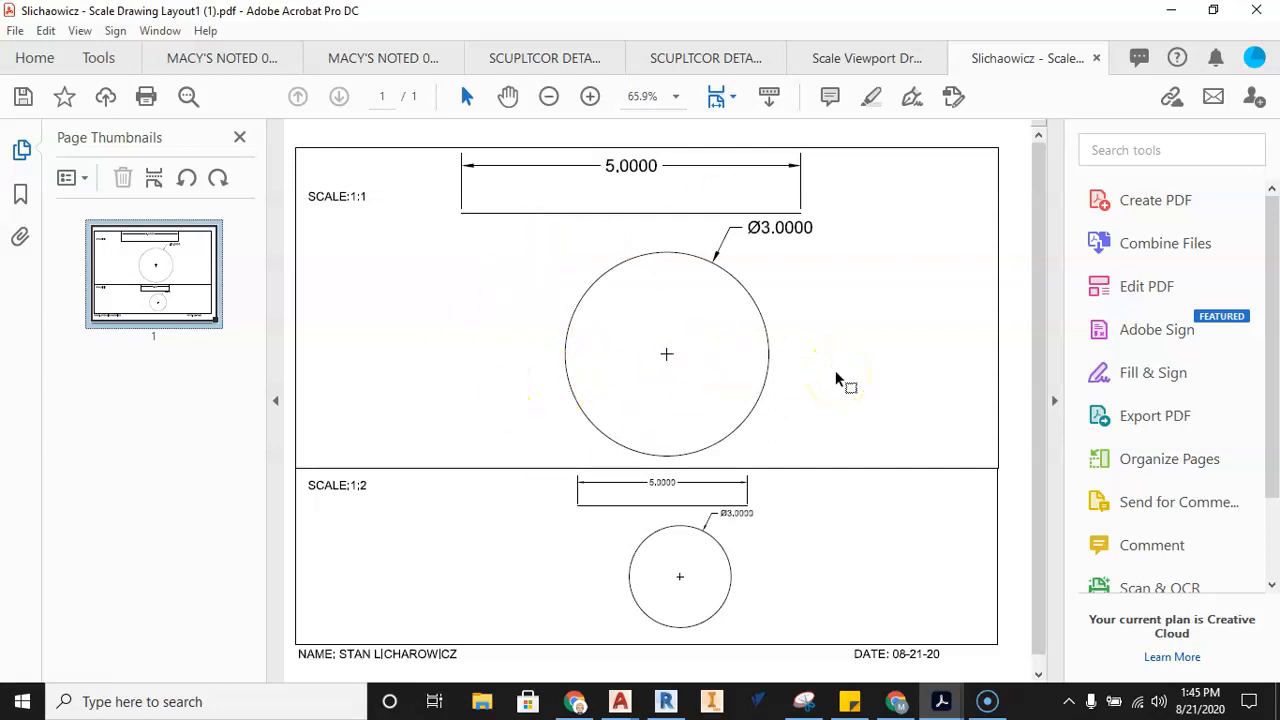
# Switch back to the scale drawing in AutoCAD.
pyautogui.moveTo(615, 698)
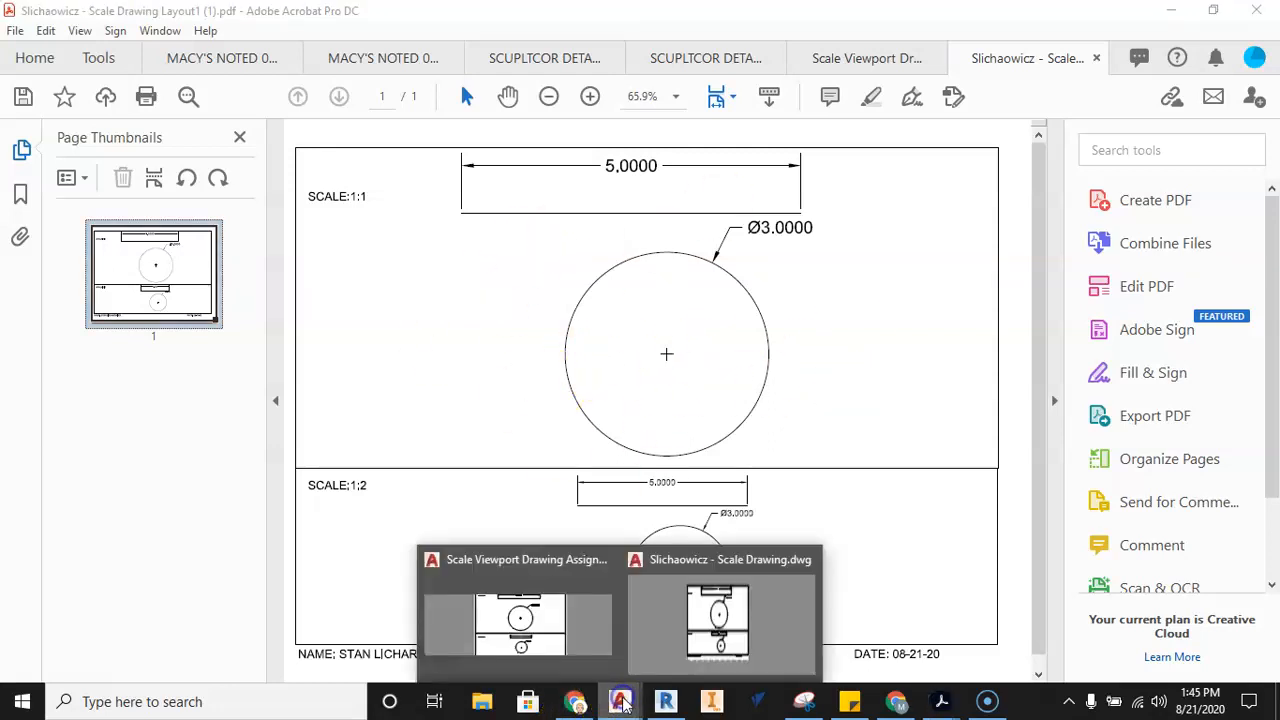
pyautogui.click(664, 634)
pyautogui.scroll(2, 483, 355)
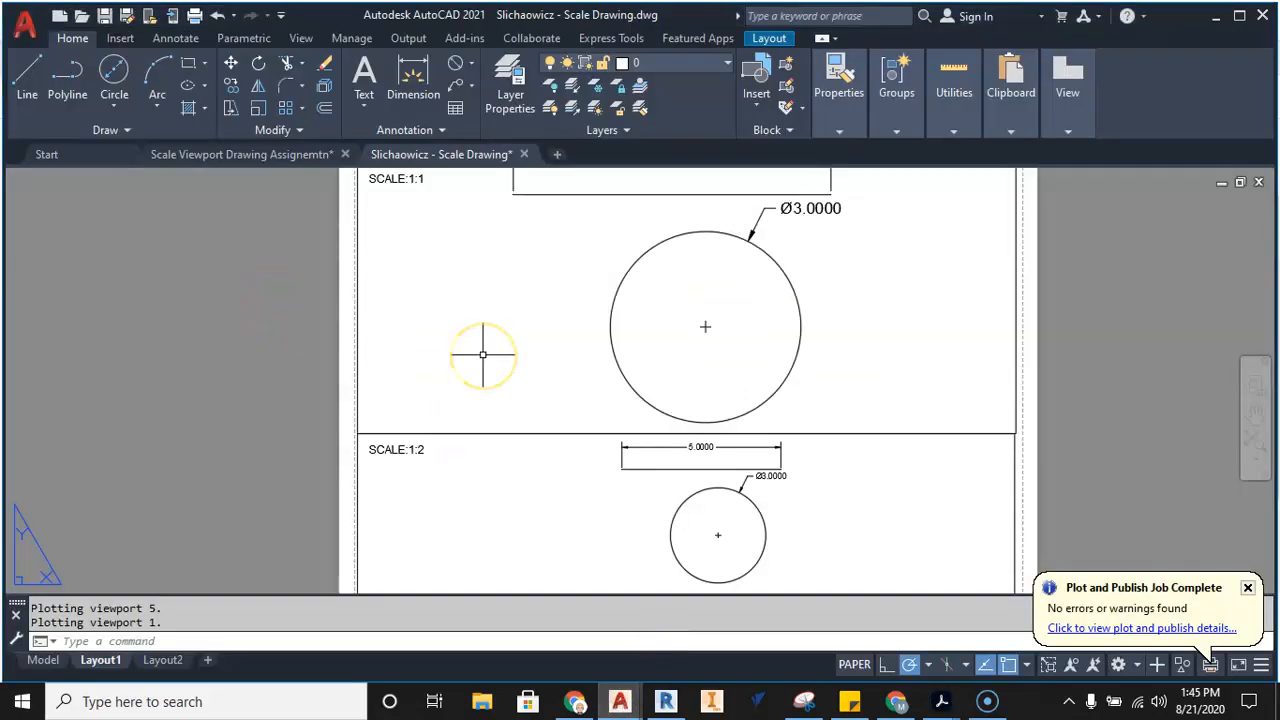
# Plot Layout1 to the \\Printserver2\HS_C119_LJ4250 printer, previewing the sheet before sending it.
pyautogui.scroll(-2, 483, 355)
pyautogui.click(18, 24)
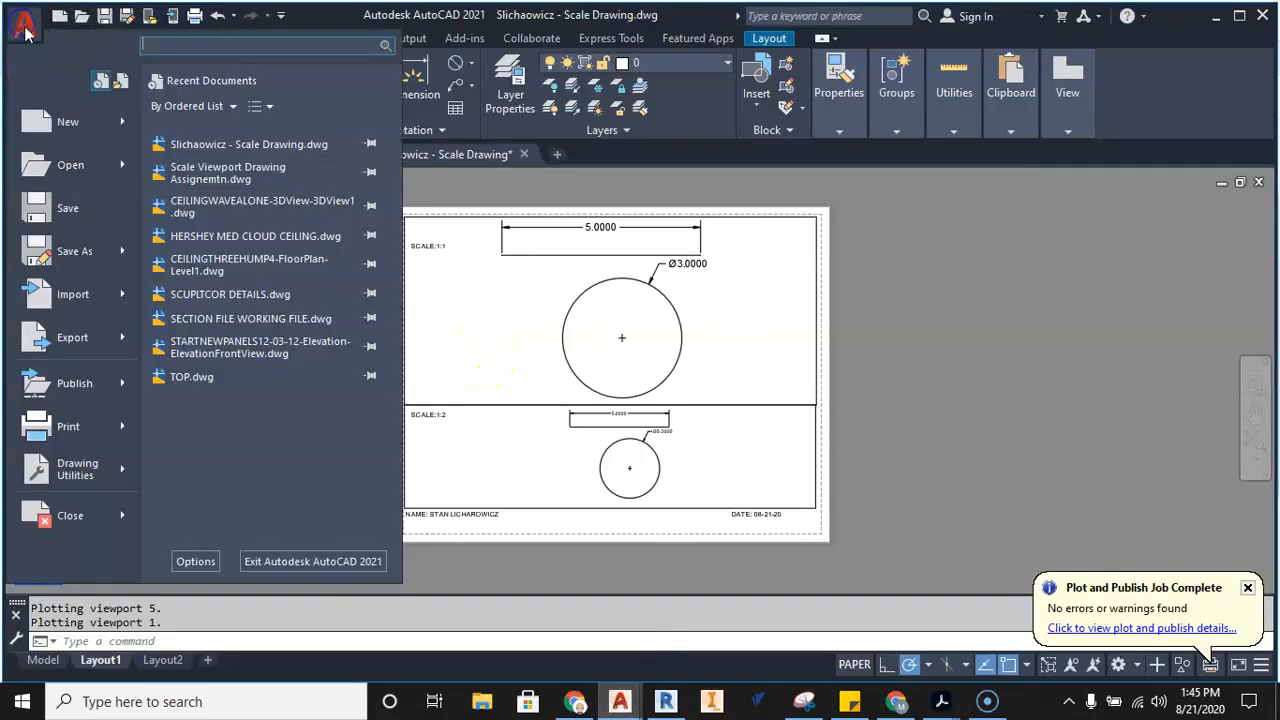
pyautogui.click(80, 424)
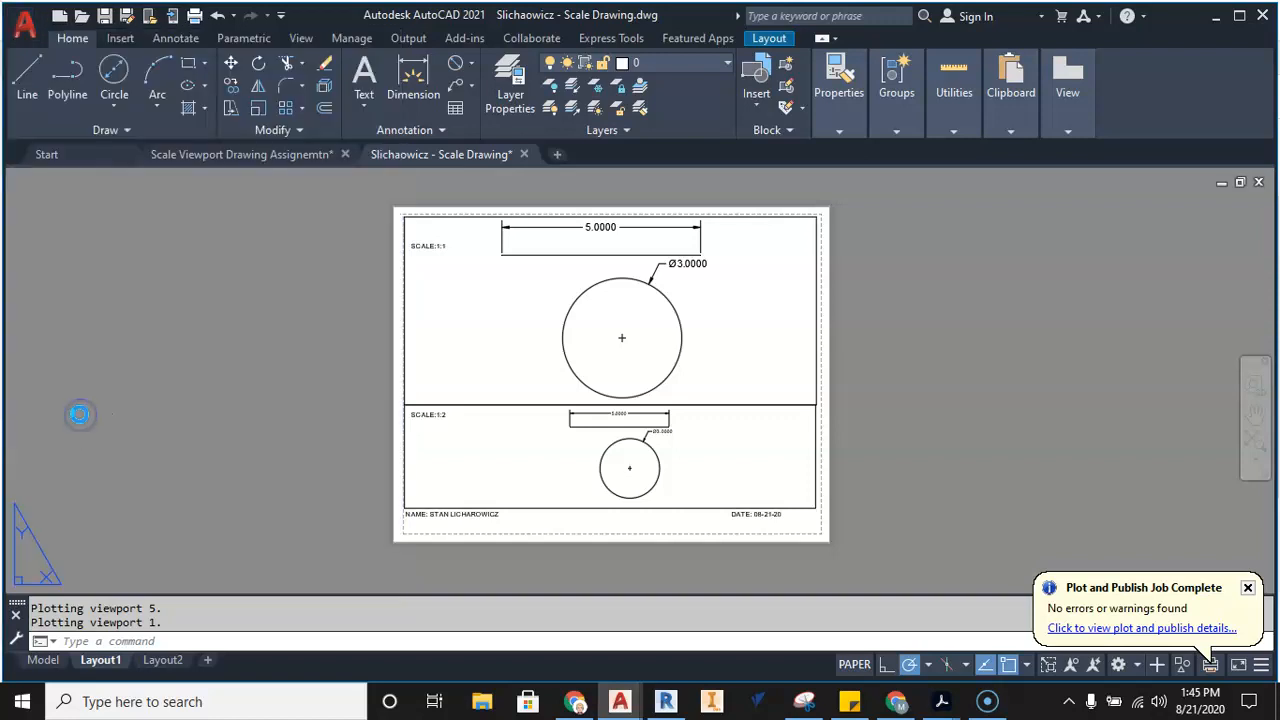
pyautogui.click(505, 398)
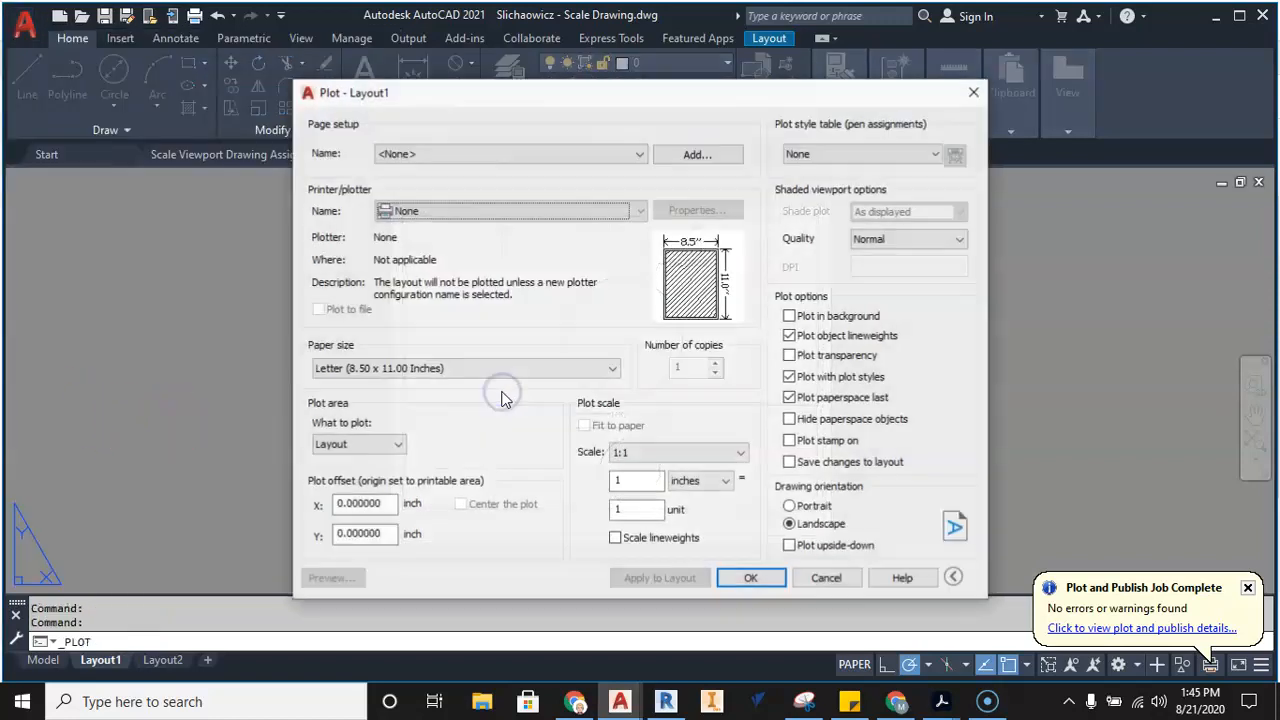
pyautogui.click(465, 213)
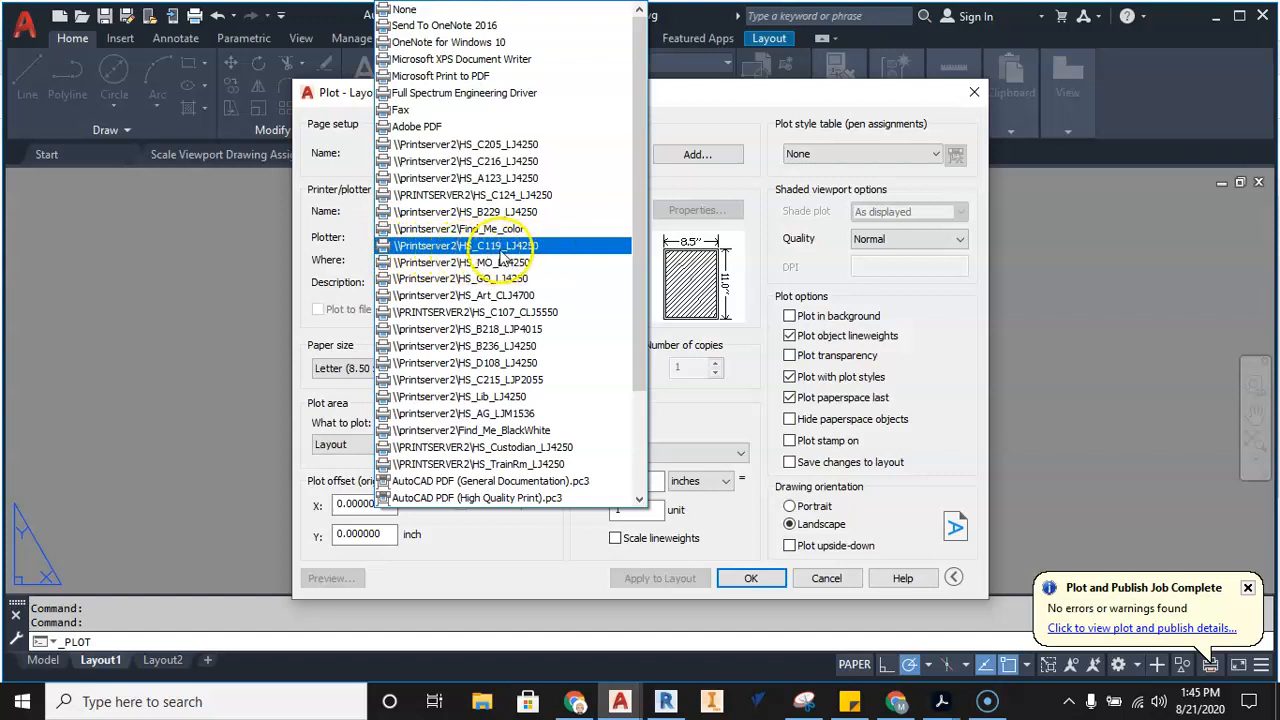
pyautogui.click(497, 248)
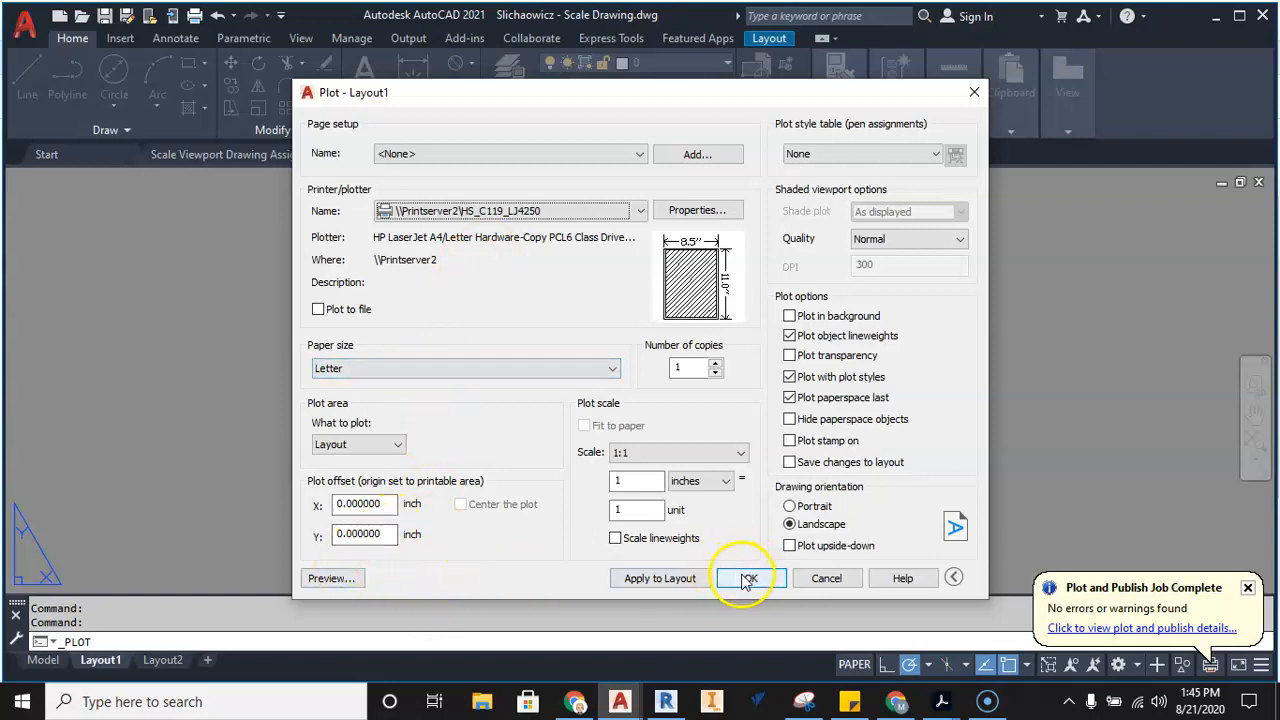
pyautogui.click(331, 578)
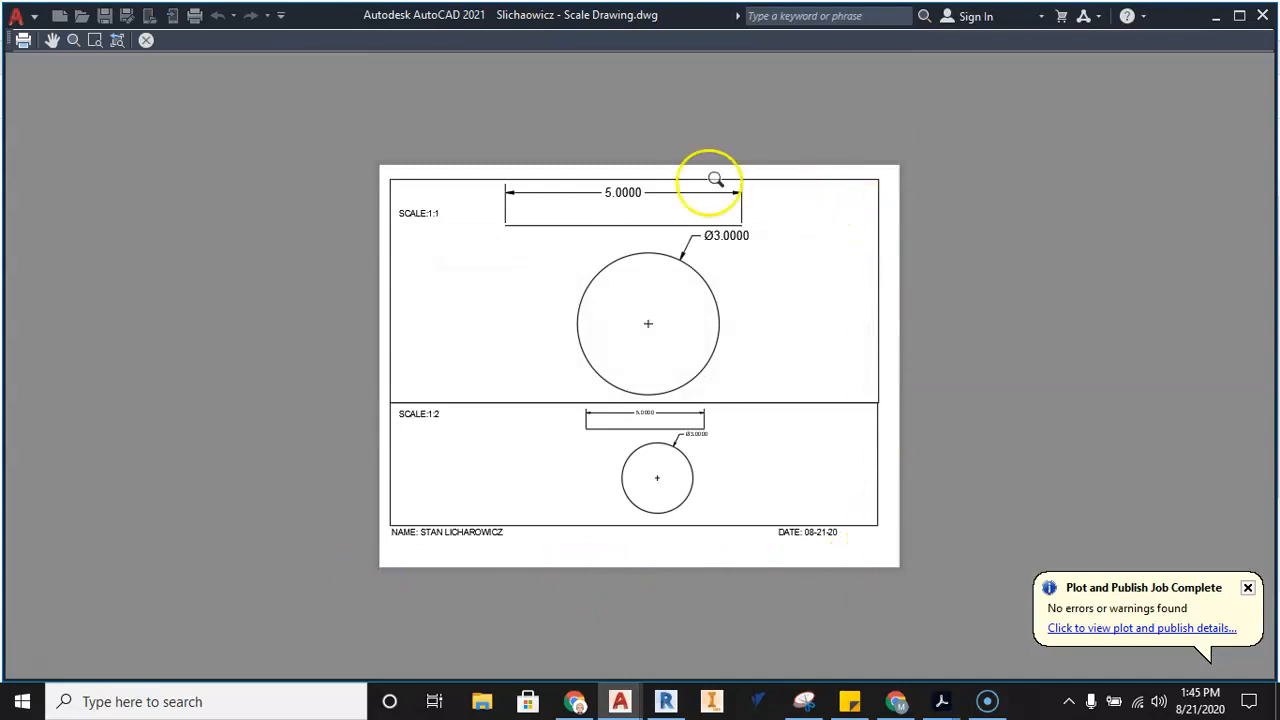
pyautogui.click(23, 41)
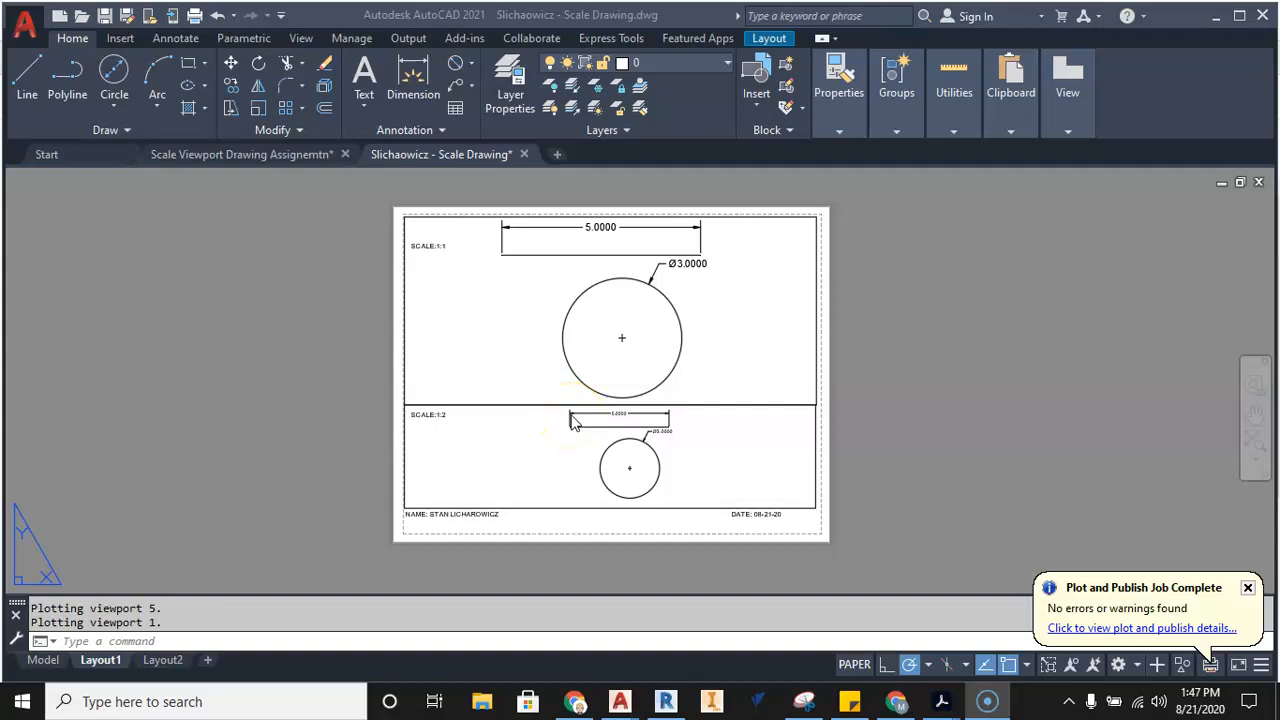
pyautogui.click(515, 421)
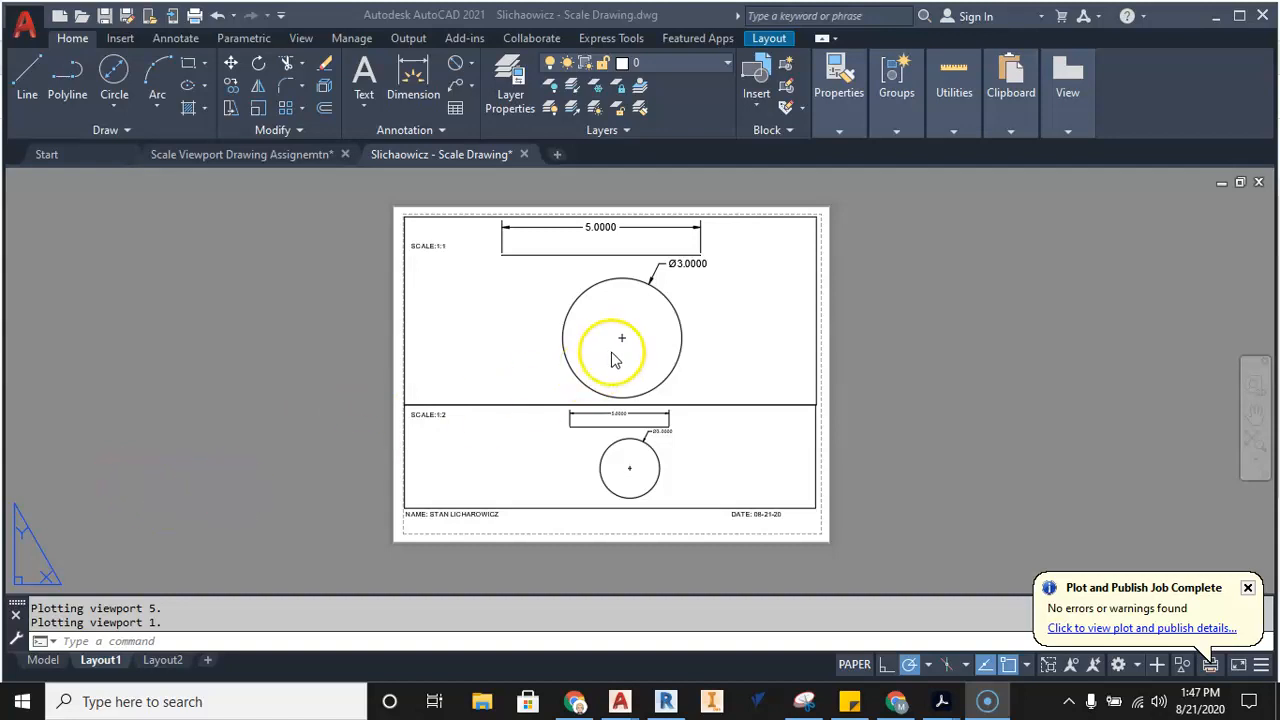
pyautogui.click(606, 354)
pyautogui.scroll(2, 598, 398)
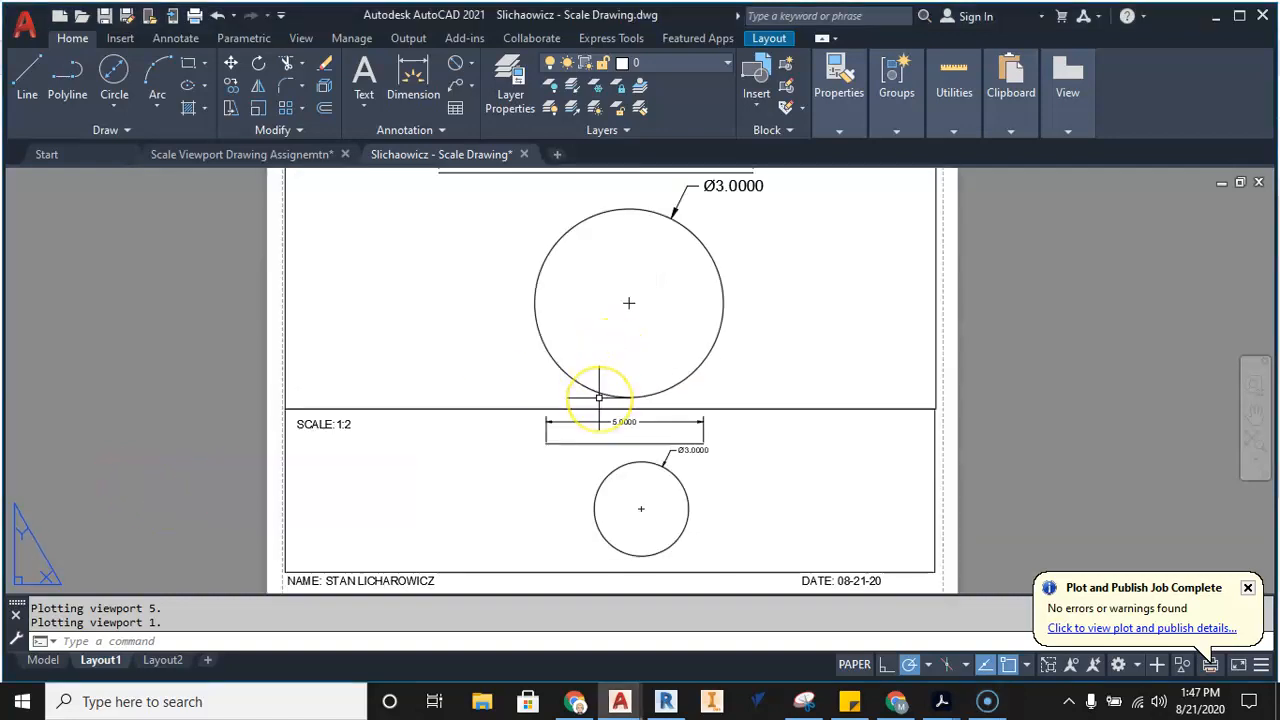